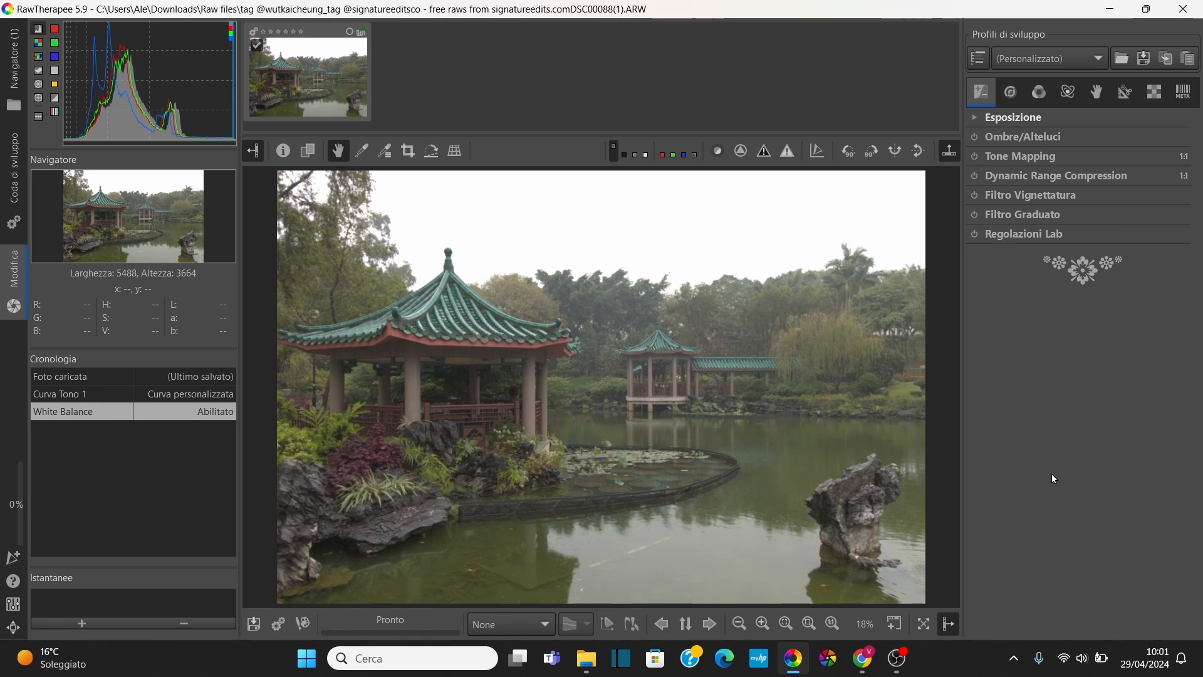
- Go to the Raw files folder in the file browser and open the DSC00088(1).ARW photo for editing
click(13, 104)
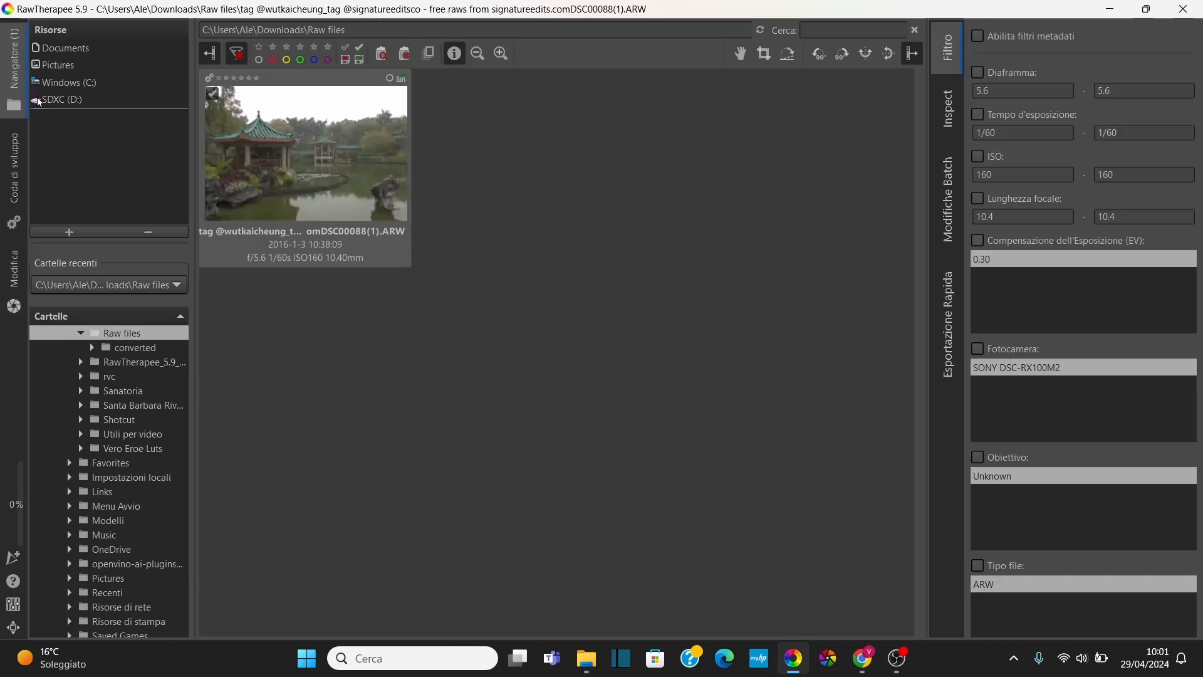
click(113, 335)
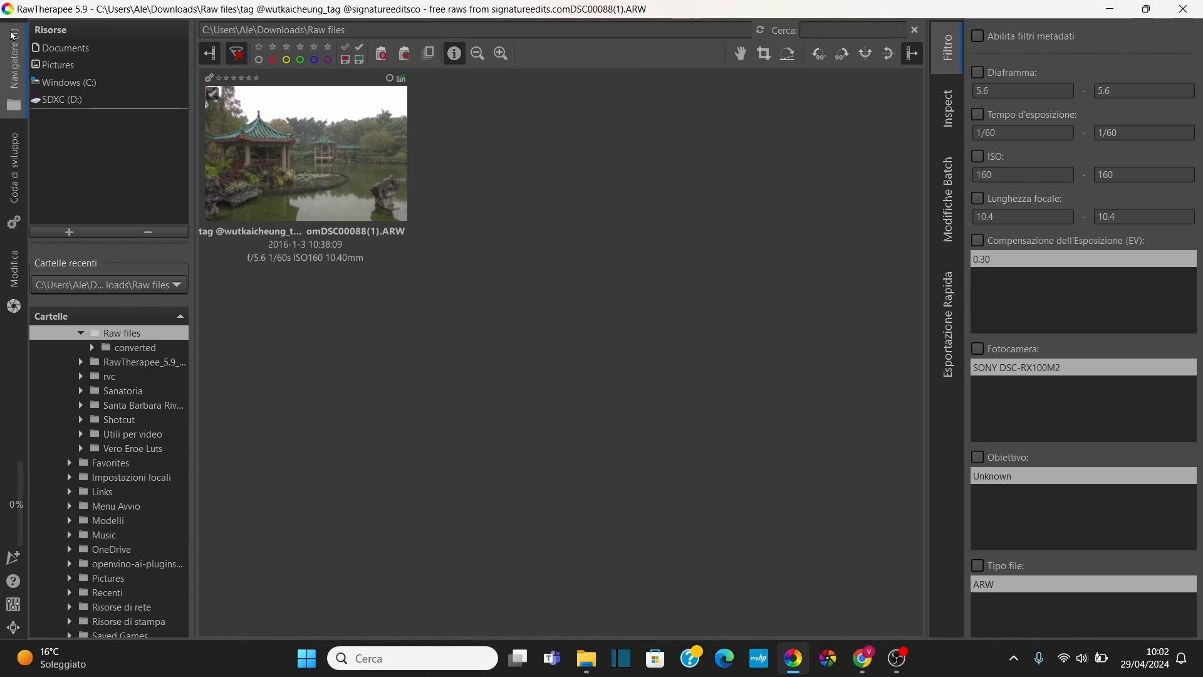
click(313, 156)
double_click(311, 156)
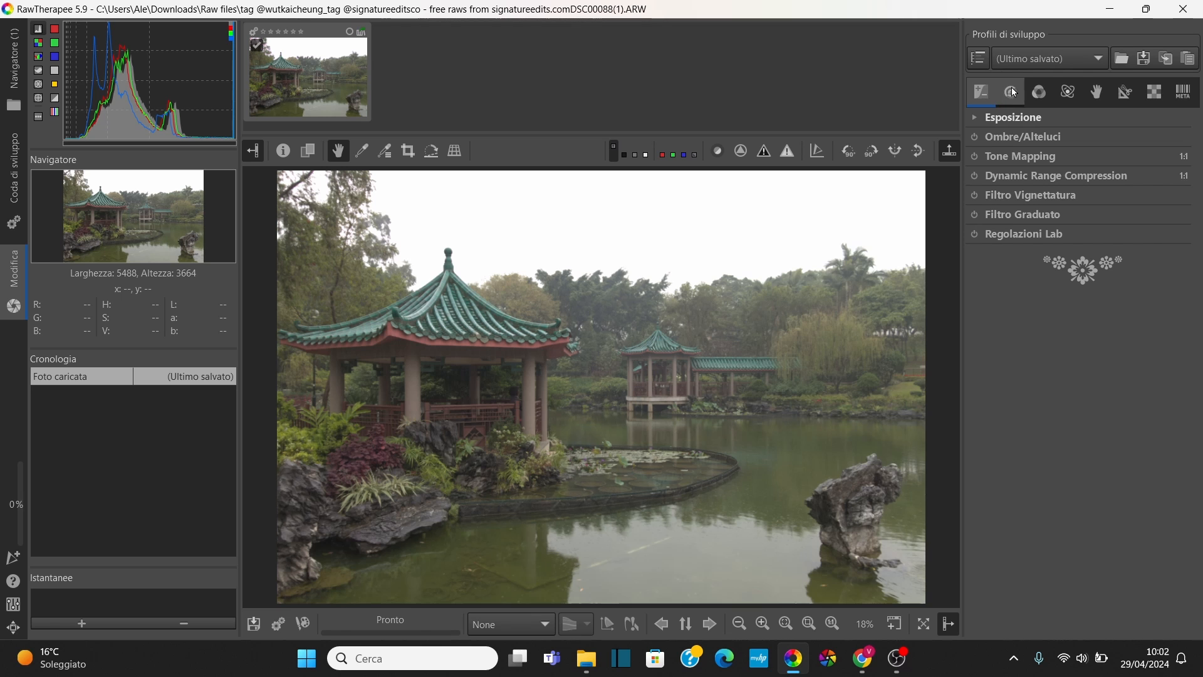
- Open the white balance (Bilanciamento del bianco) settings and view the available methods
click(1042, 88)
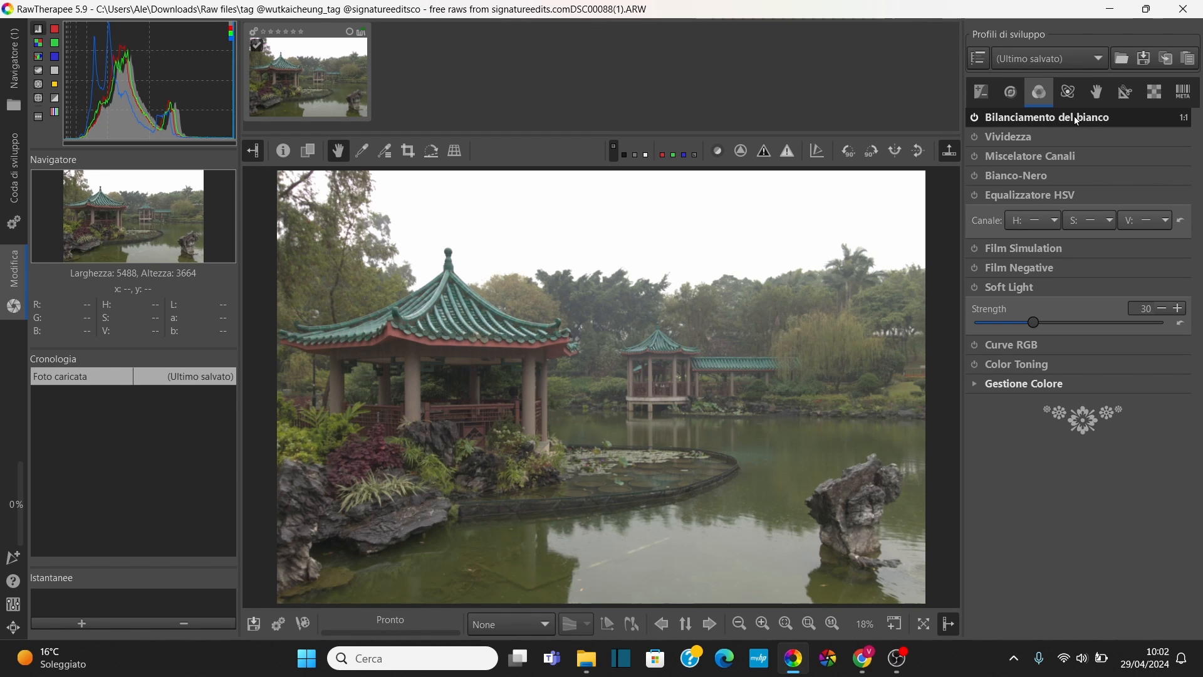
click(1016, 120)
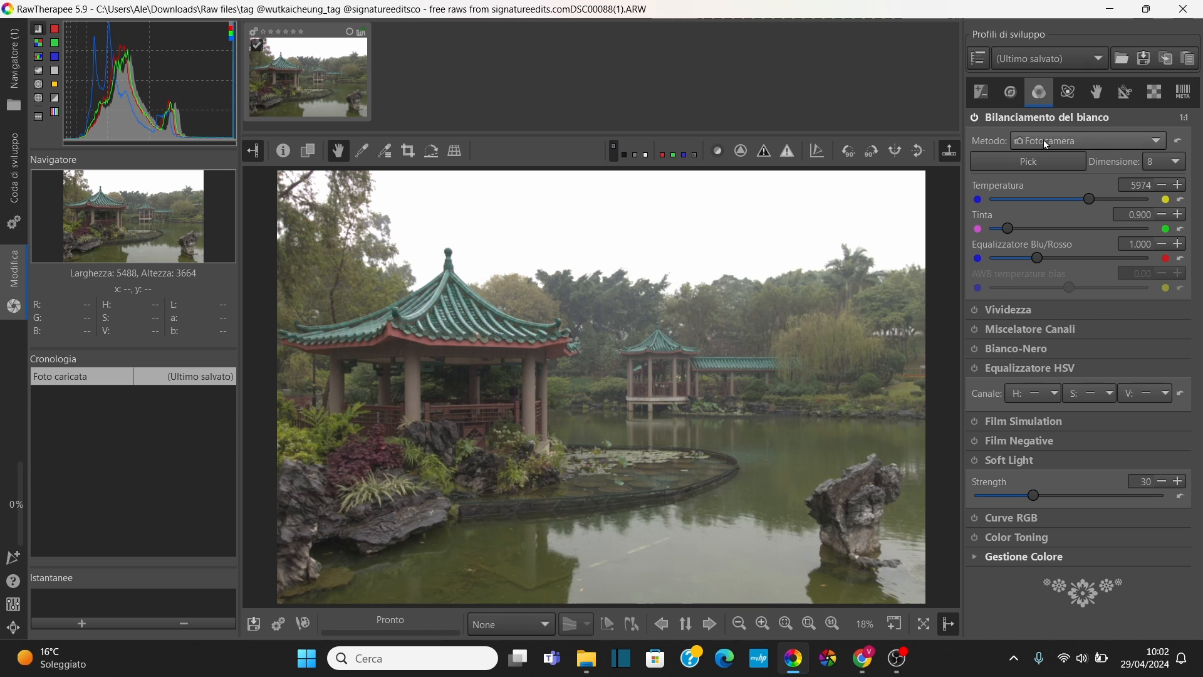
click(1096, 140)
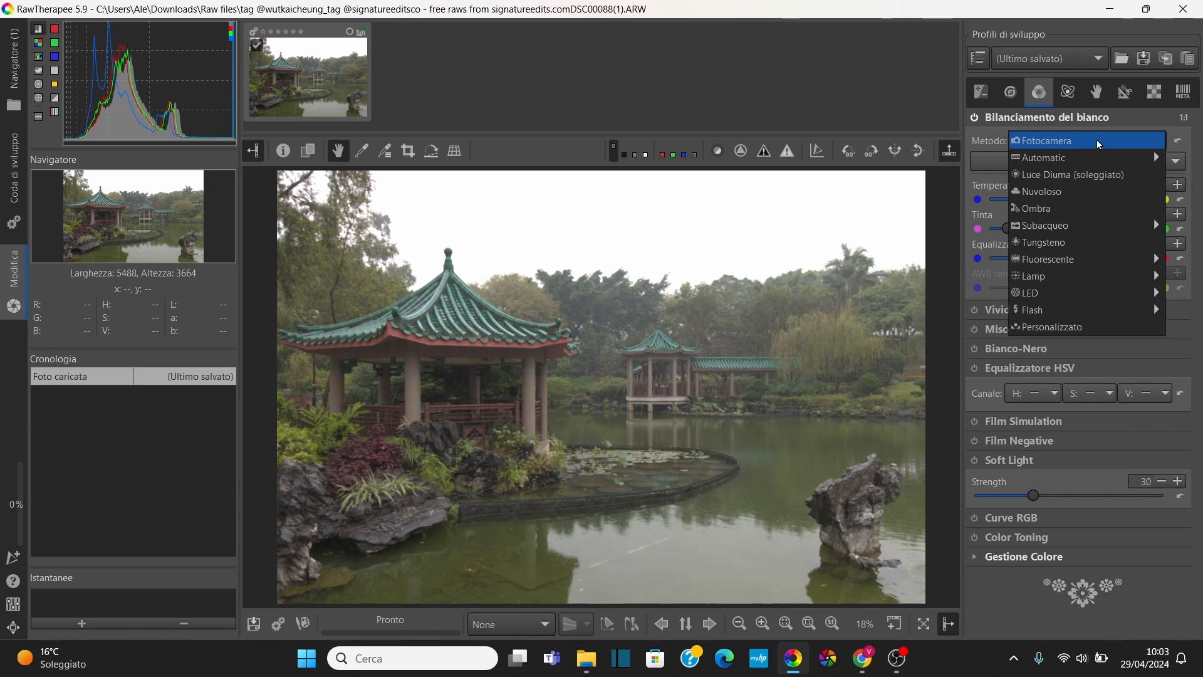
- Switch the white balance correction off and back on to compare its effect on the photo
click(980, 116)
click(975, 118)
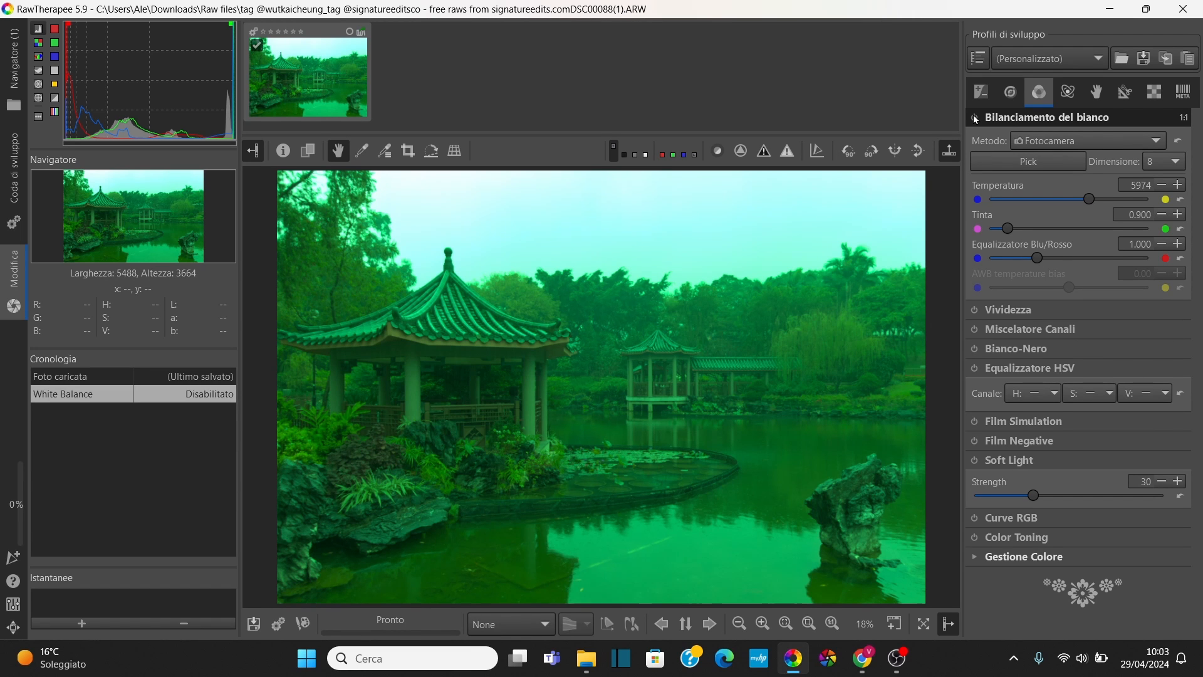
click(1012, 122)
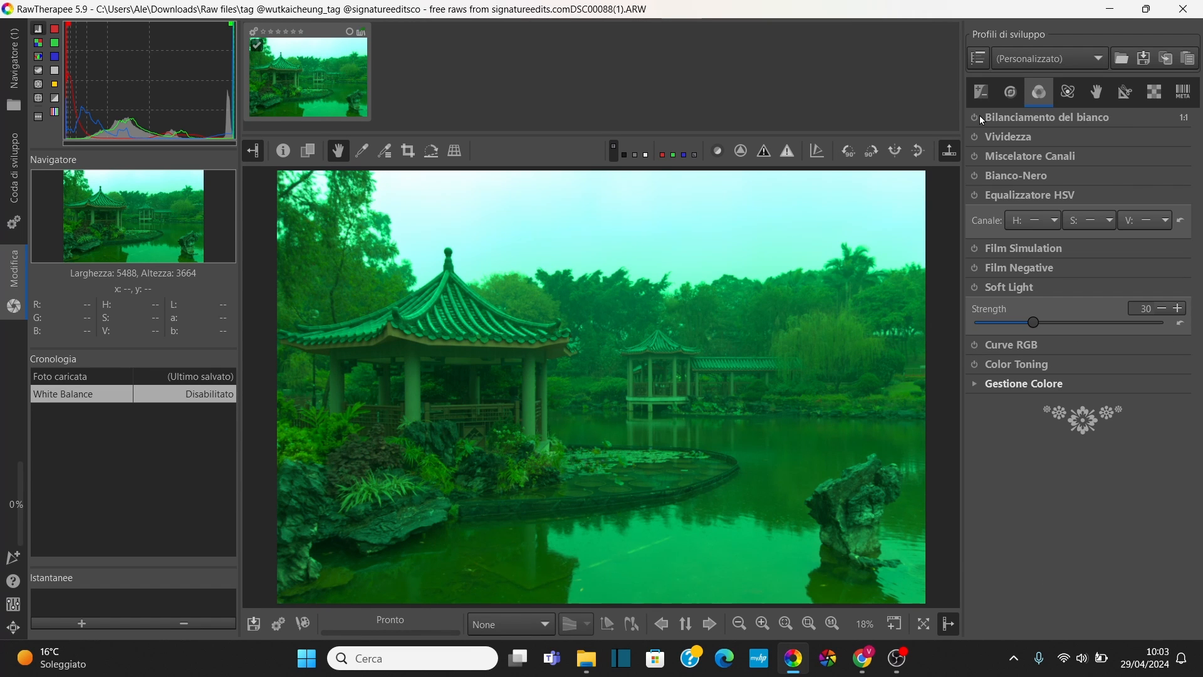
click(978, 116)
click(1025, 119)
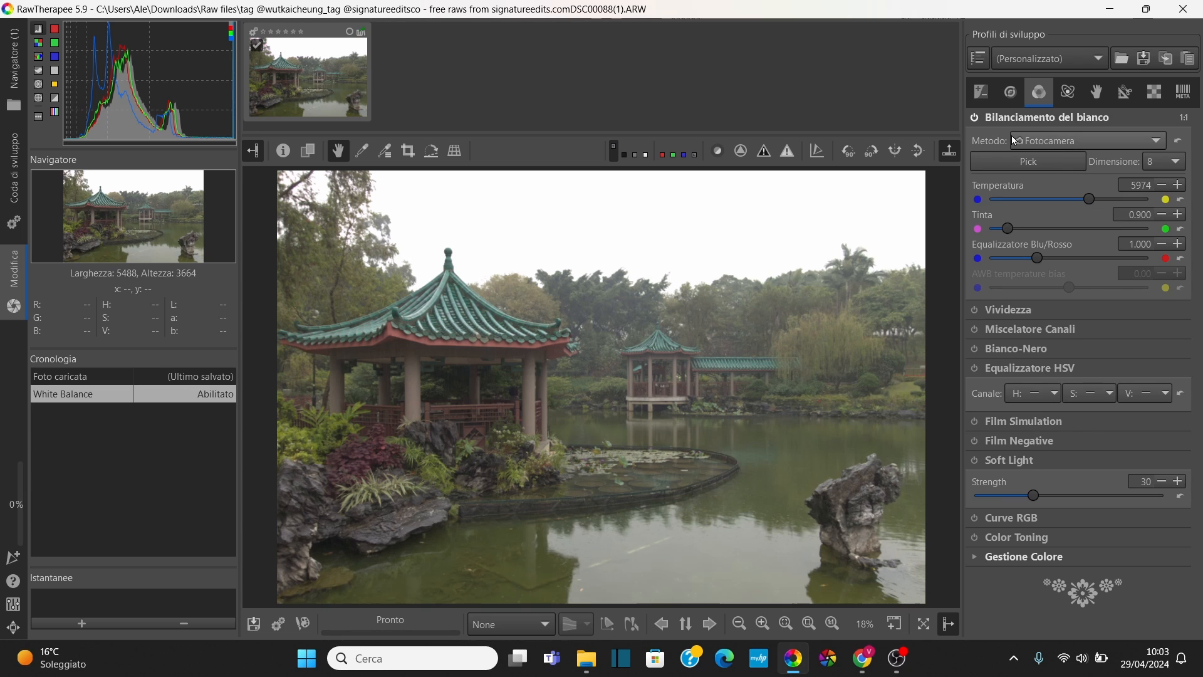
- Inspect the Automatic option among the white balance methods, keeping Fotocamera as the method
click(1073, 139)
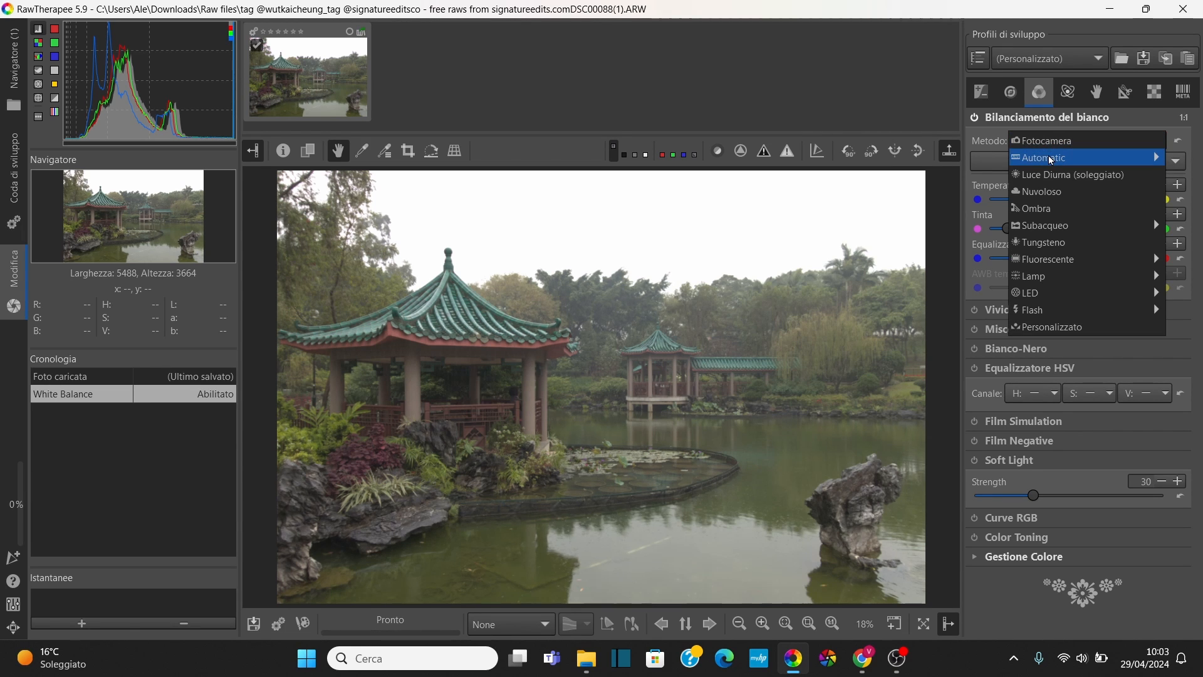
mouse_move(1057, 165)
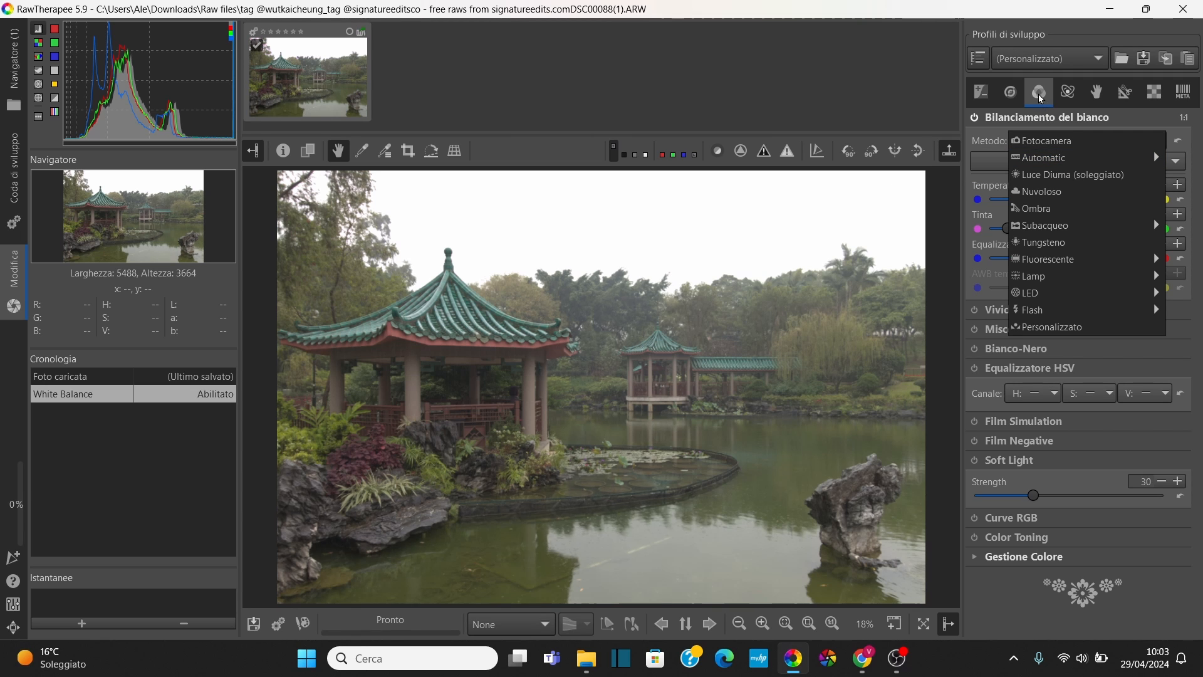
click(1015, 117)
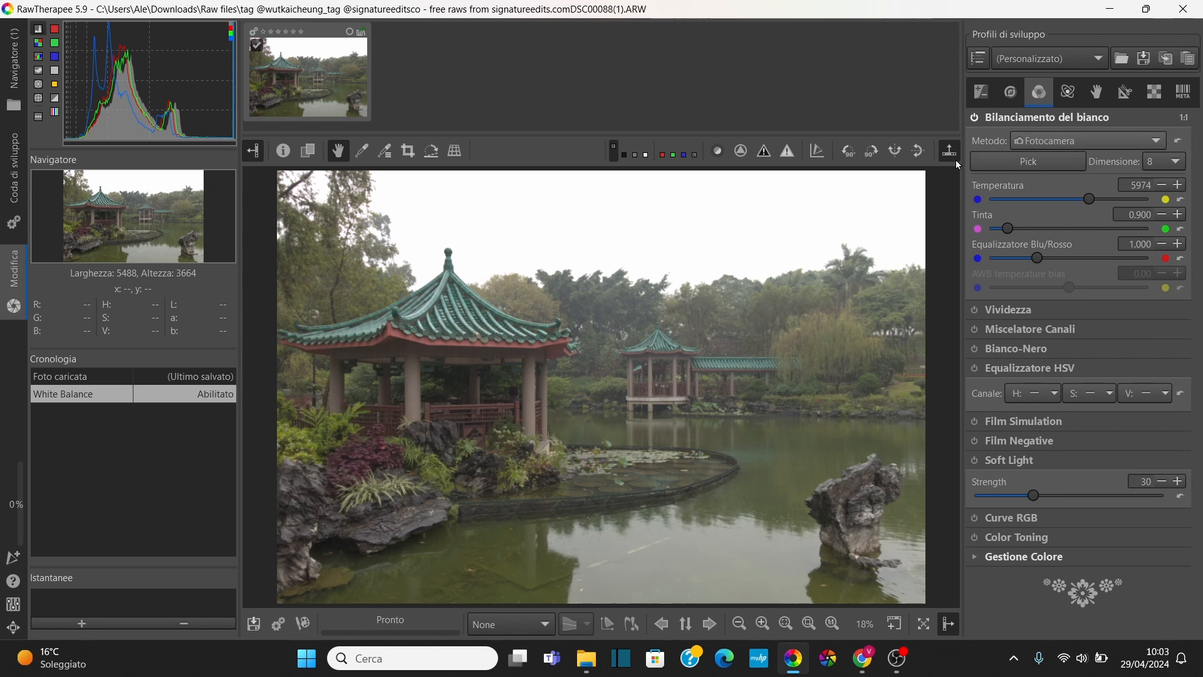
- Switch to the exposure tools and examine the pavilion photo up close and as a whole
click(981, 92)
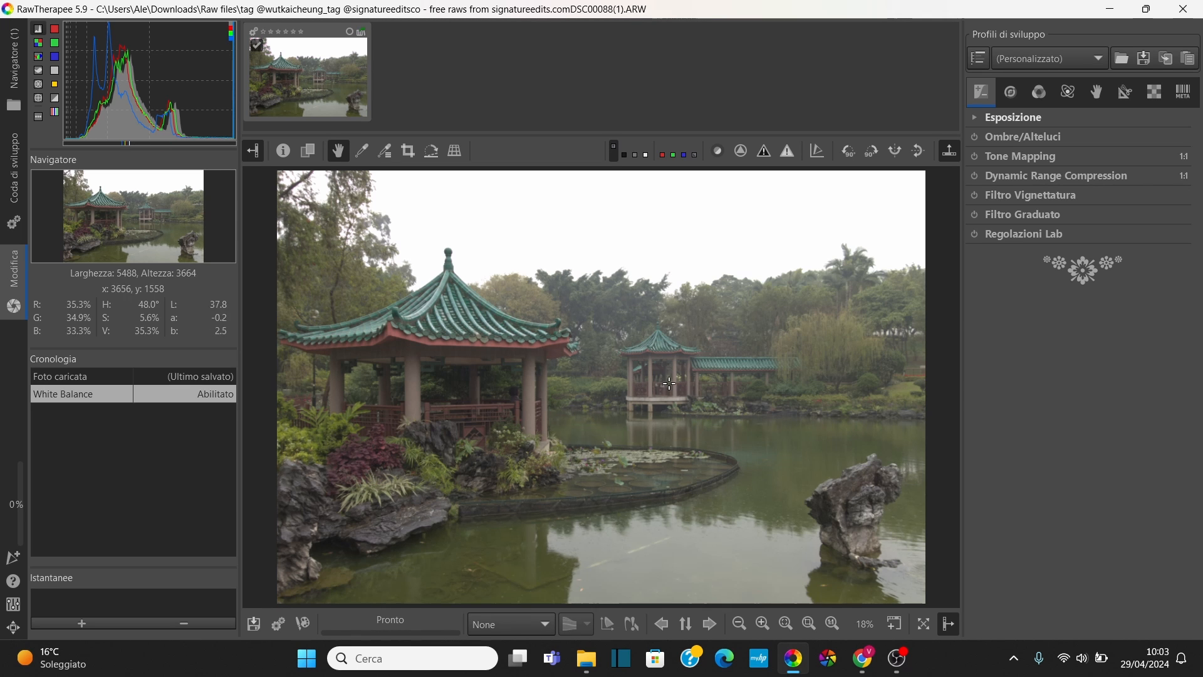
scroll(442, 406, up, 3)
scroll(462, 383, down, 3)
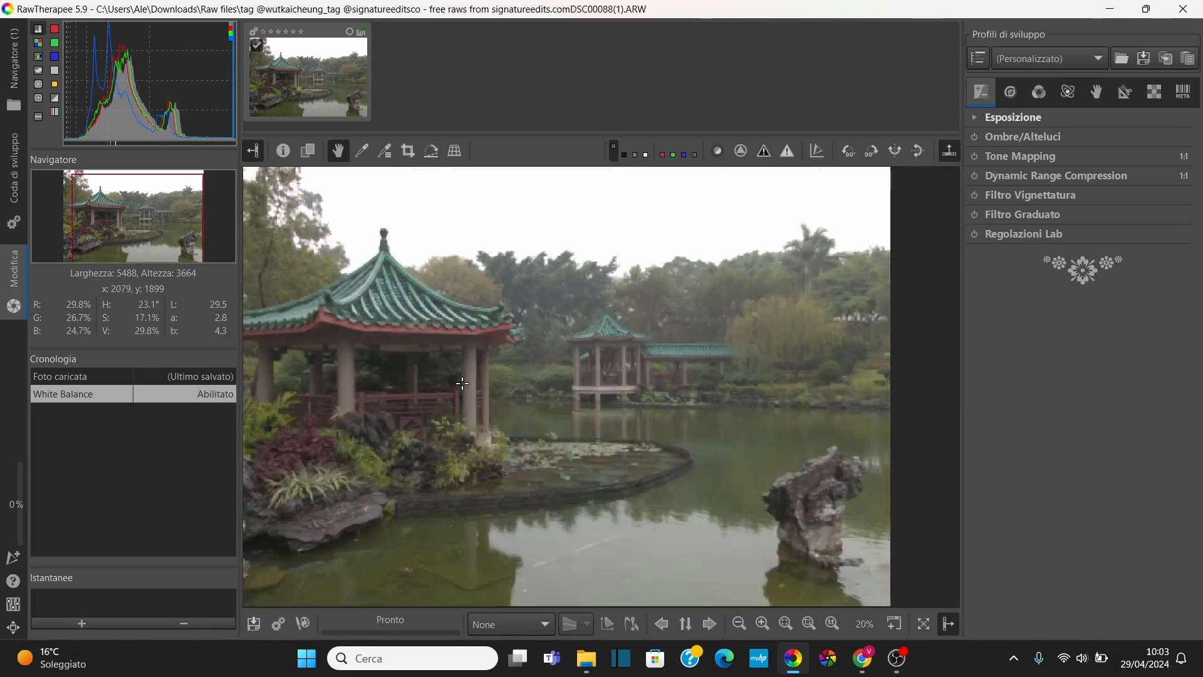
scroll(362, 315, up, 3)
scroll(362, 315, down, 2)
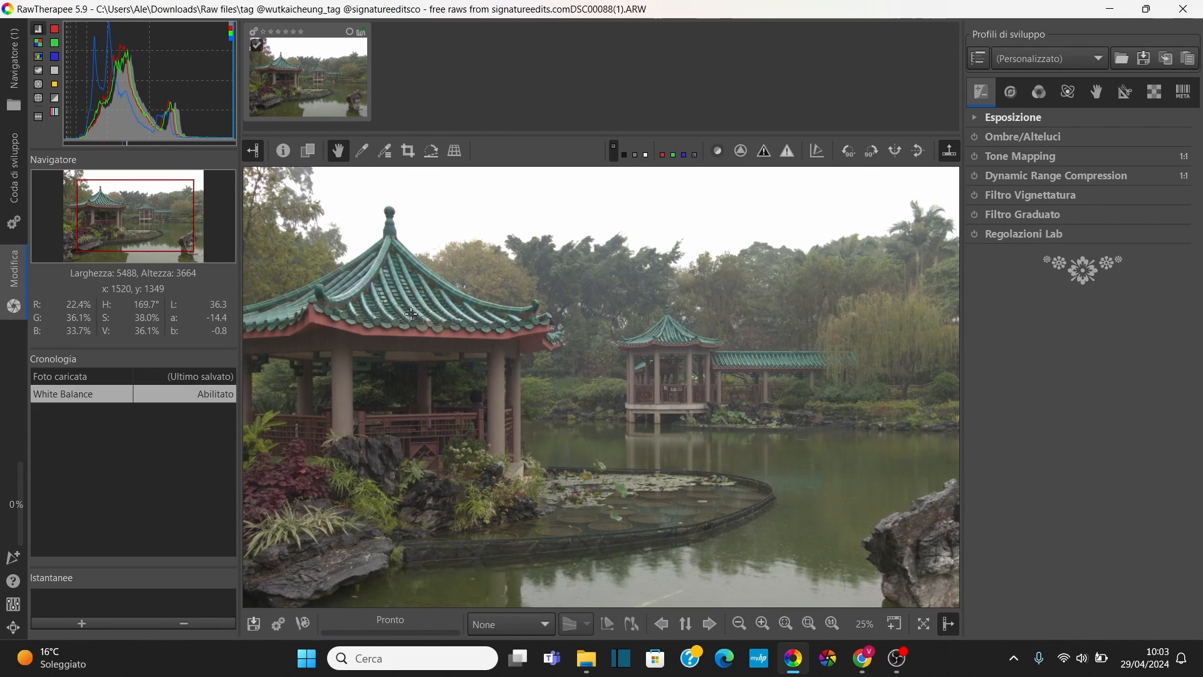
scroll(330, 288, up, 1)
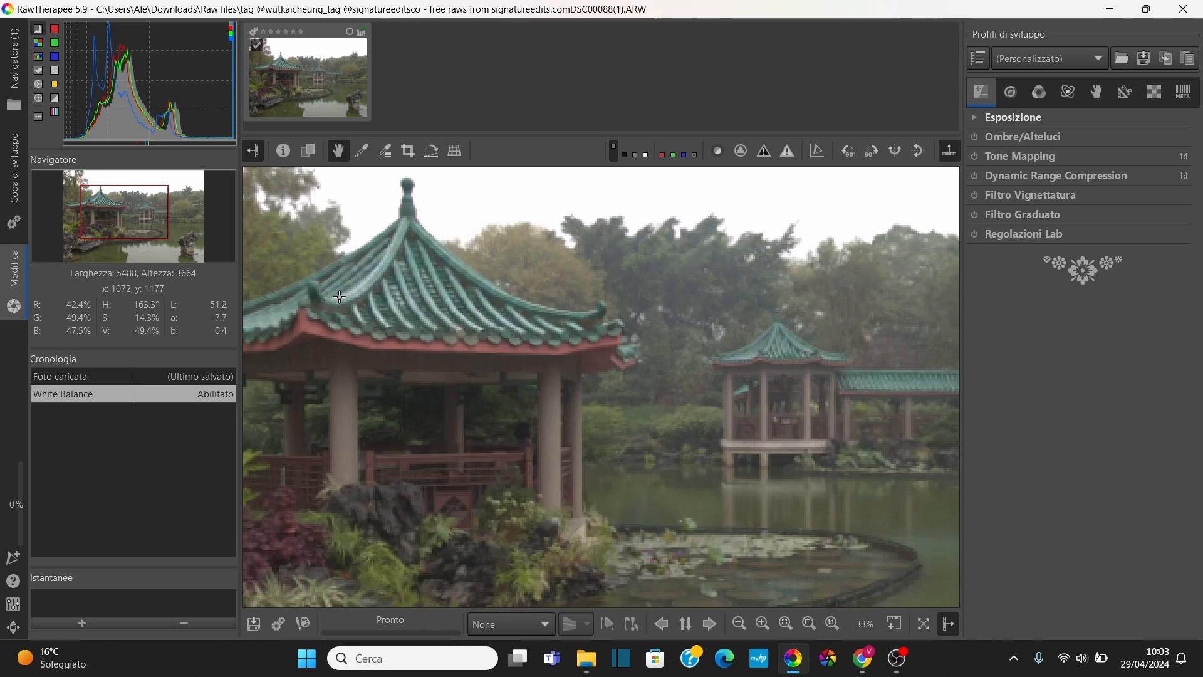
scroll(339, 294, down, 2)
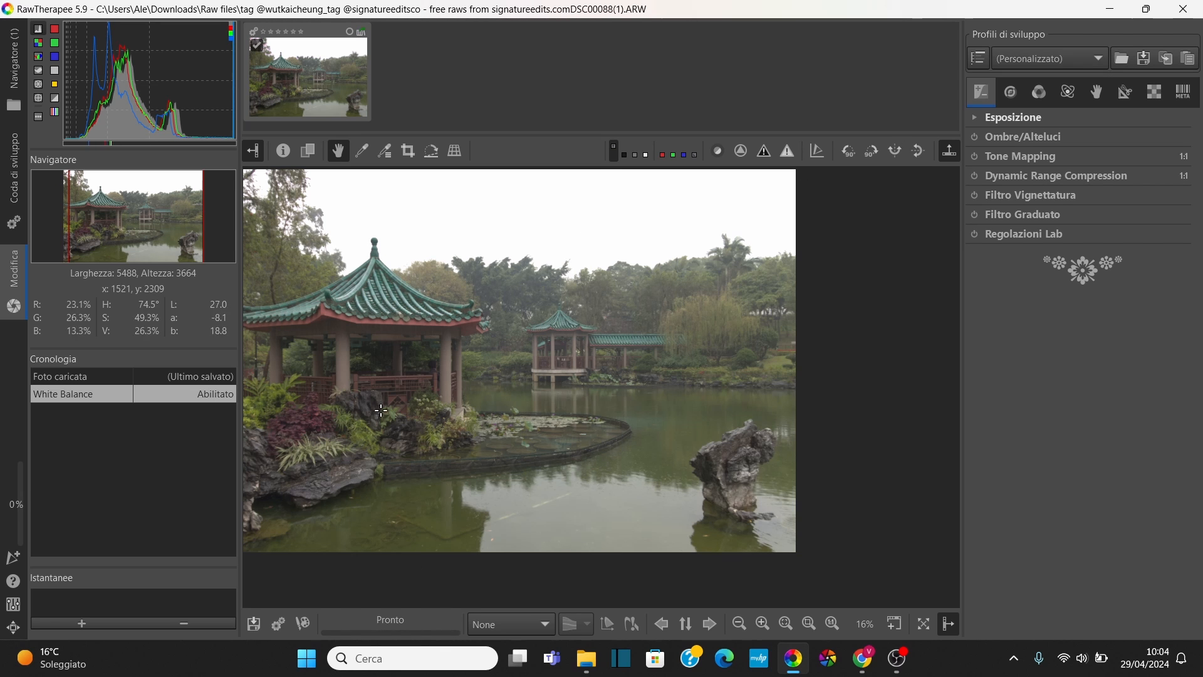
scroll(339, 374, up, 1)
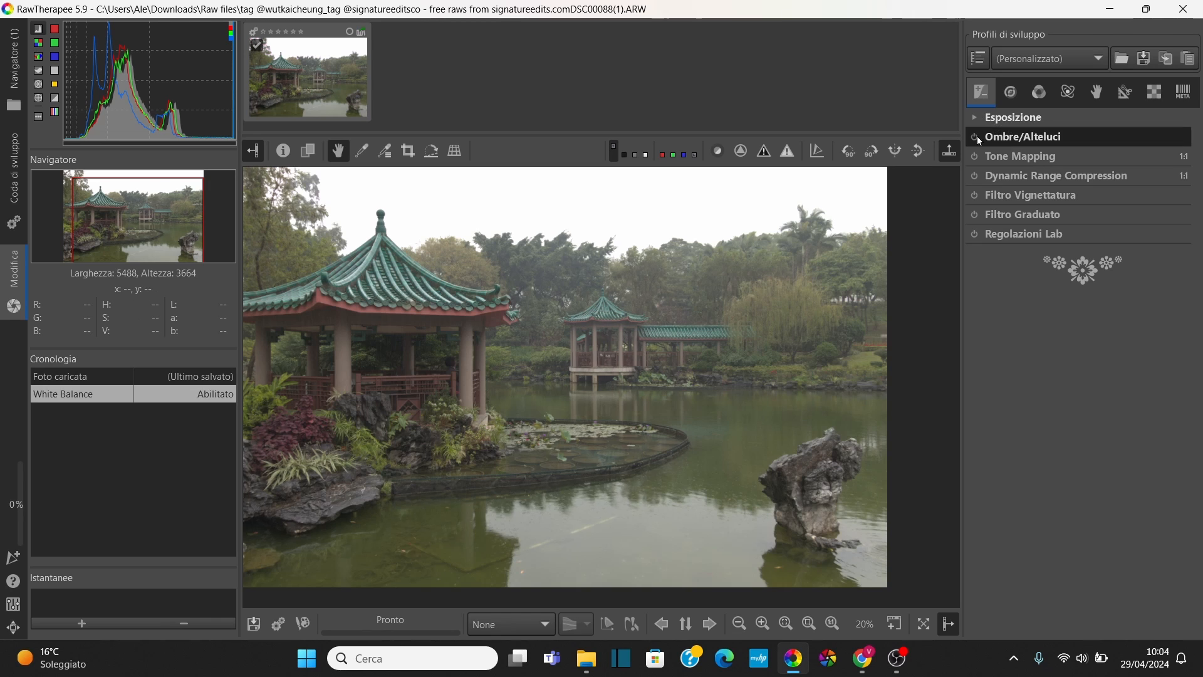
- Expand the Esposizione settings and raise the exposure compensation to 1.05
click(973, 119)
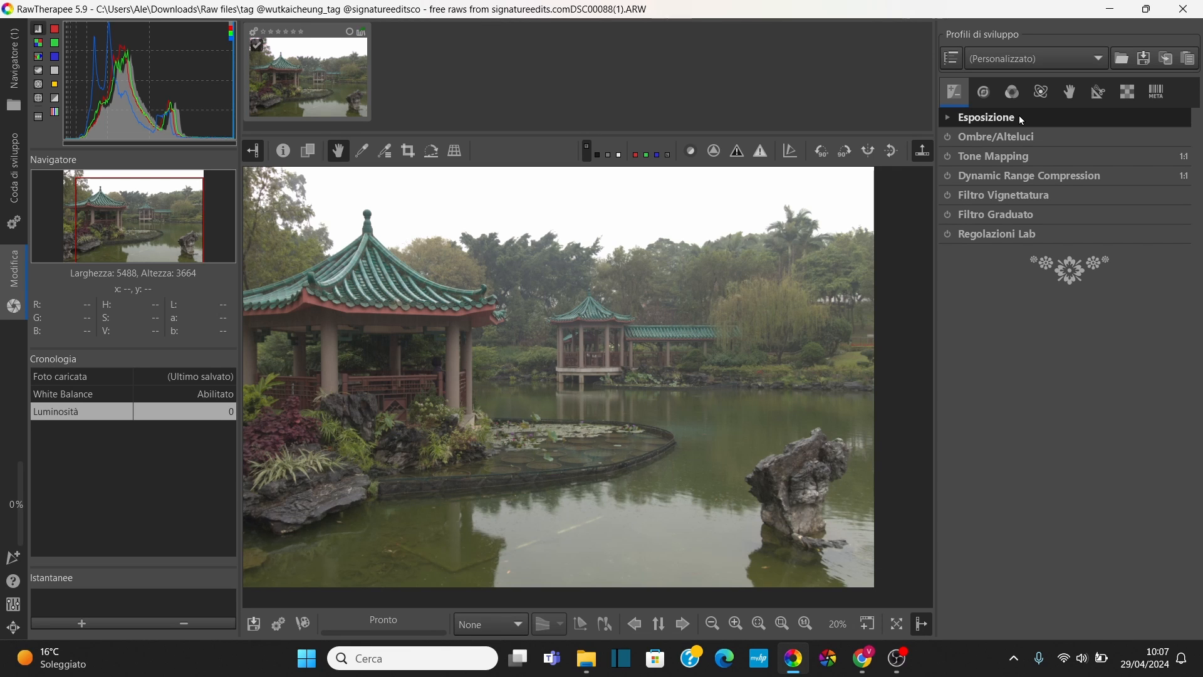
click(950, 119)
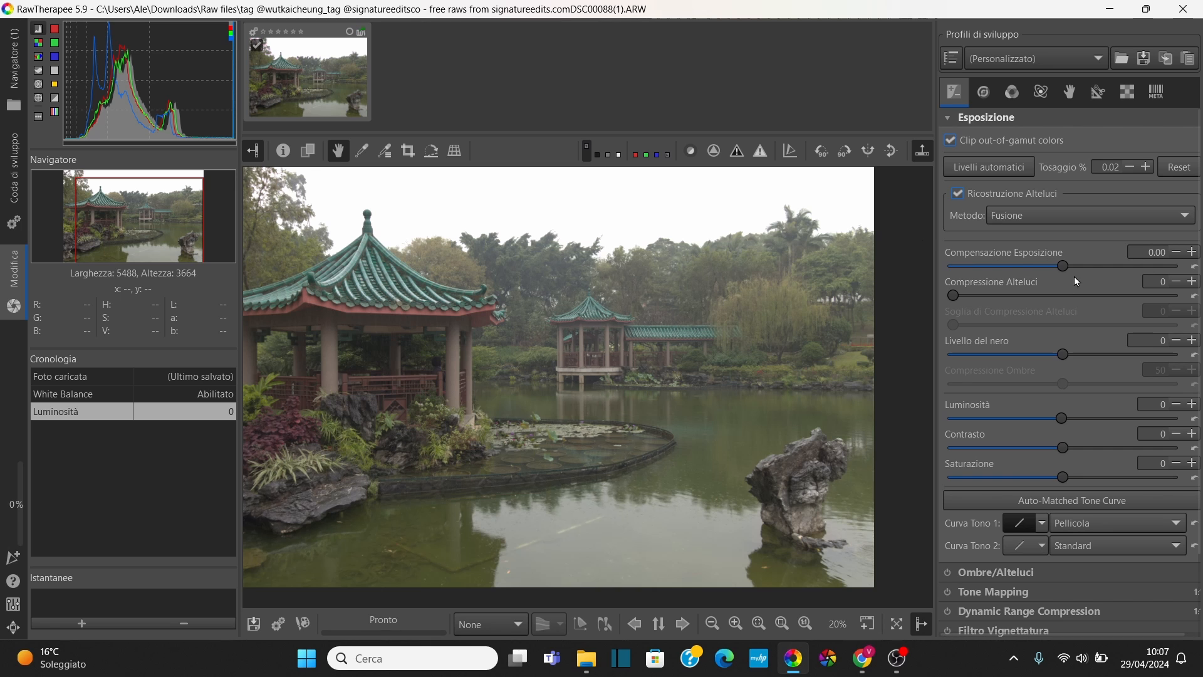
drag(1064, 272, 1077, 269)
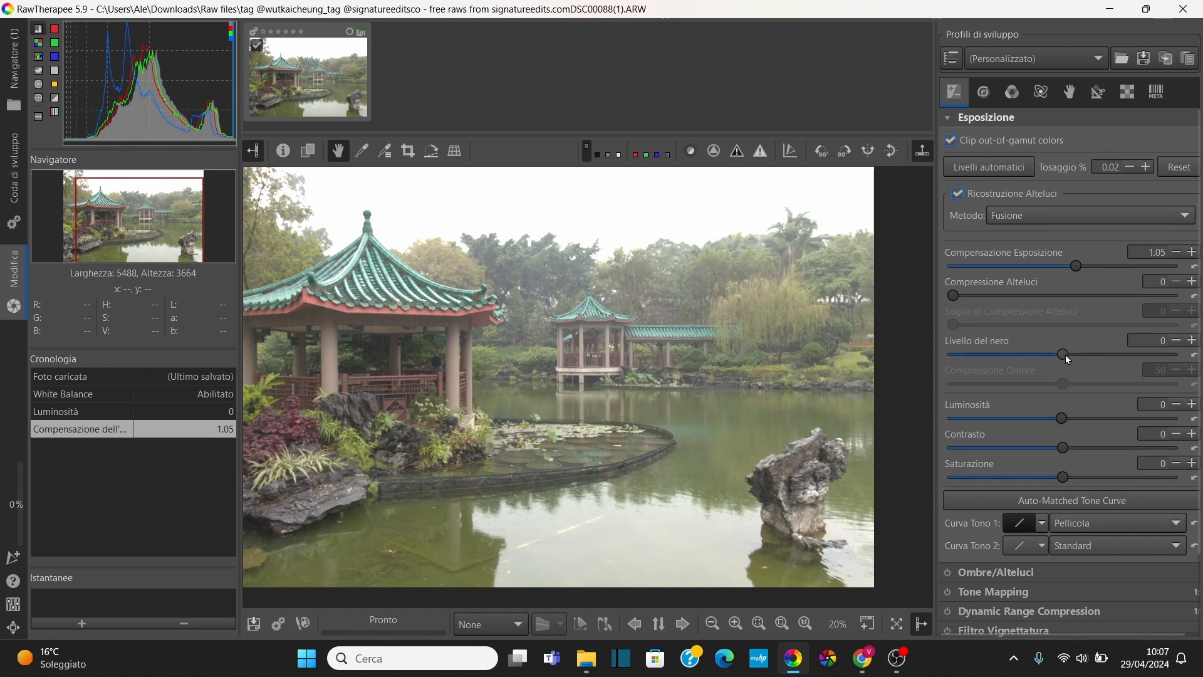
- Set the black level (Livello del nero) to 3051 and the brightness (Luminosità) to 5
scroll(1068, 359, up, 1)
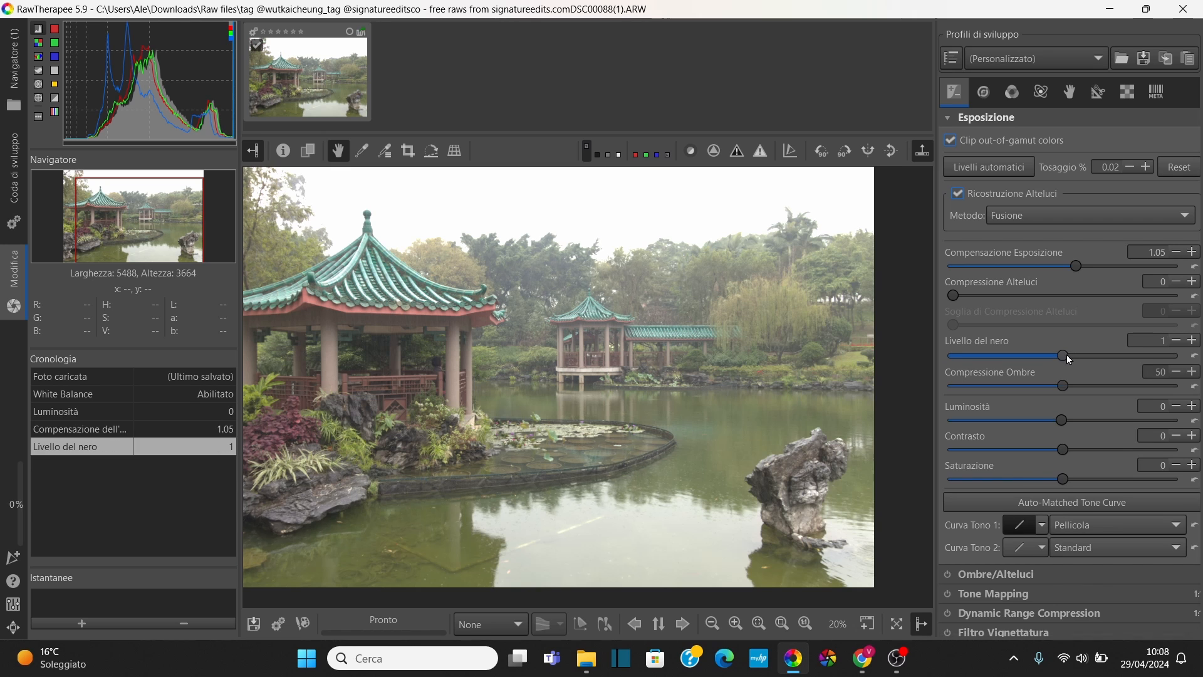
scroll(1073, 354, up, 20)
drag(1066, 356, 1093, 354)
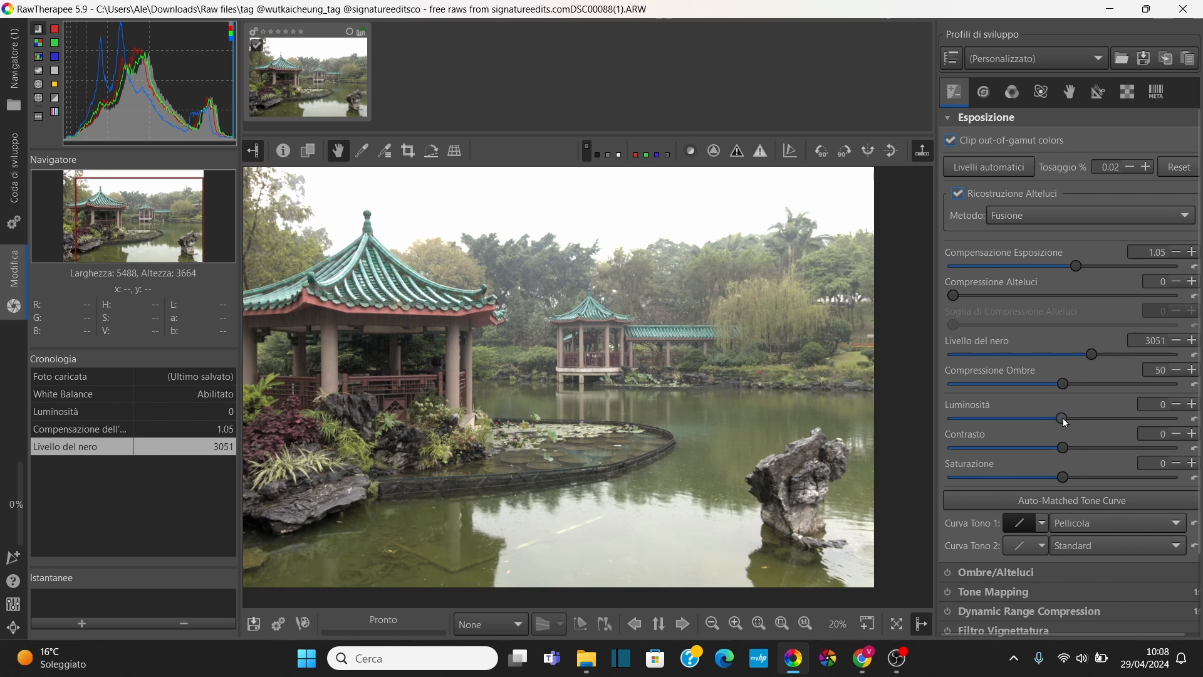
drag(1065, 421, 1074, 421)
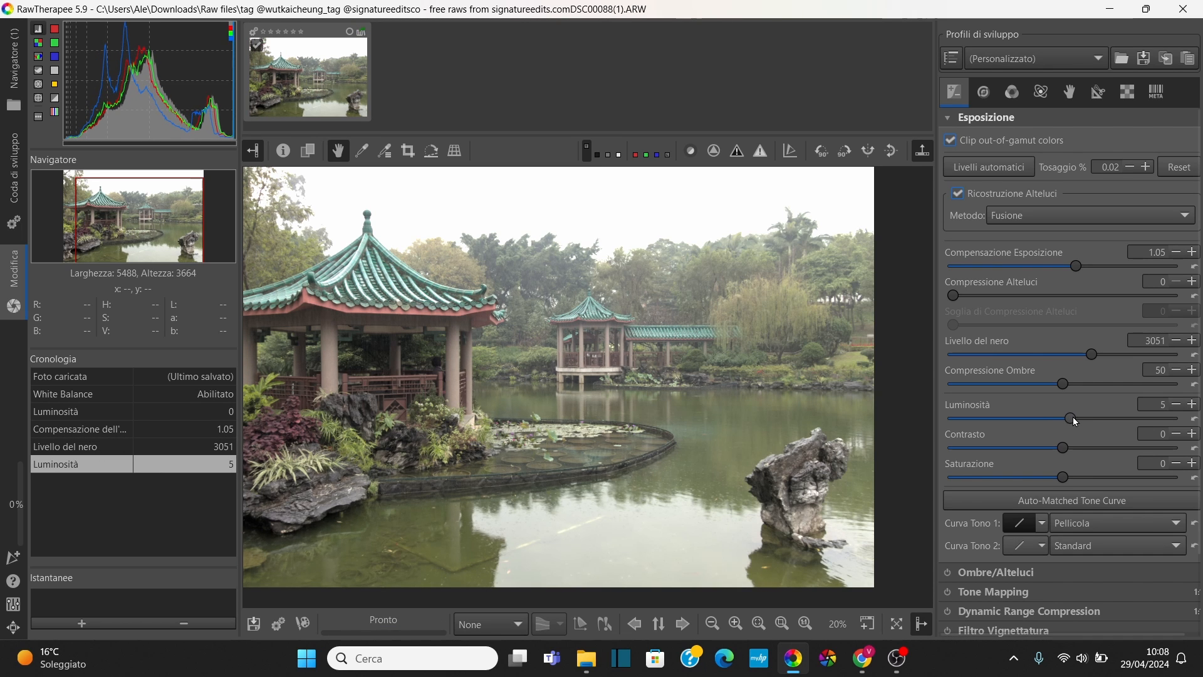
- Set the contrast (Contrasto) to 10 and the saturation (Saturazione) to 12
drag(1064, 449, 1075, 451)
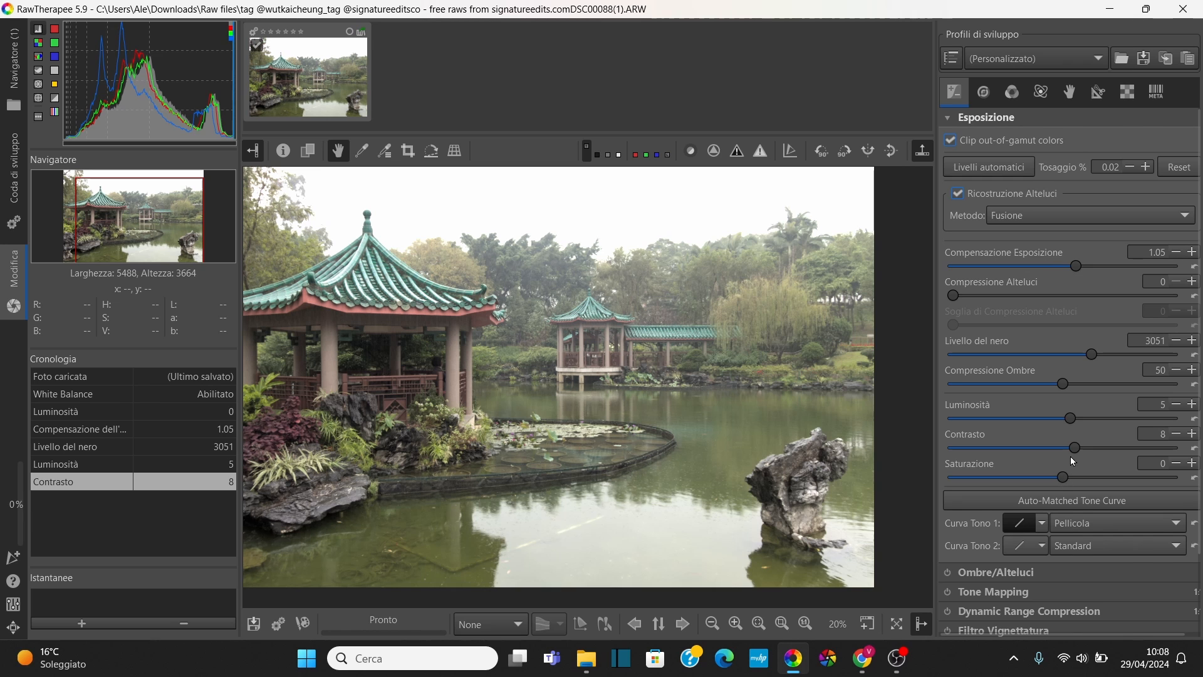
scroll(1075, 451, up, 2)
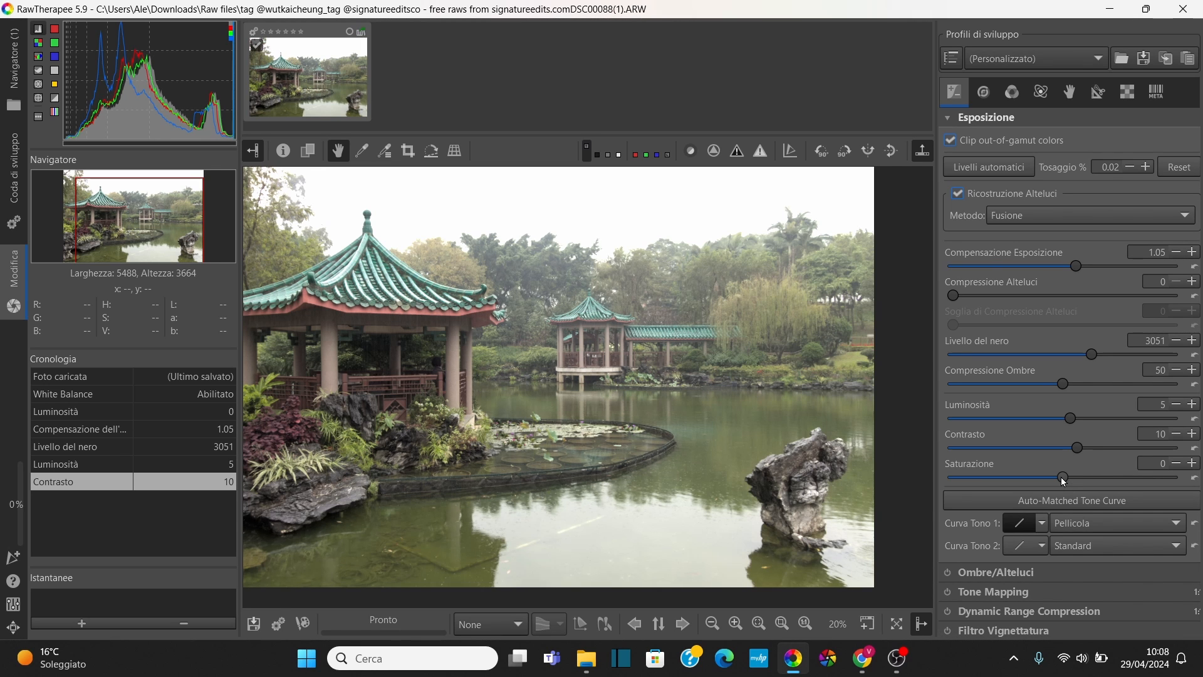
drag(1063, 479, 1078, 482)
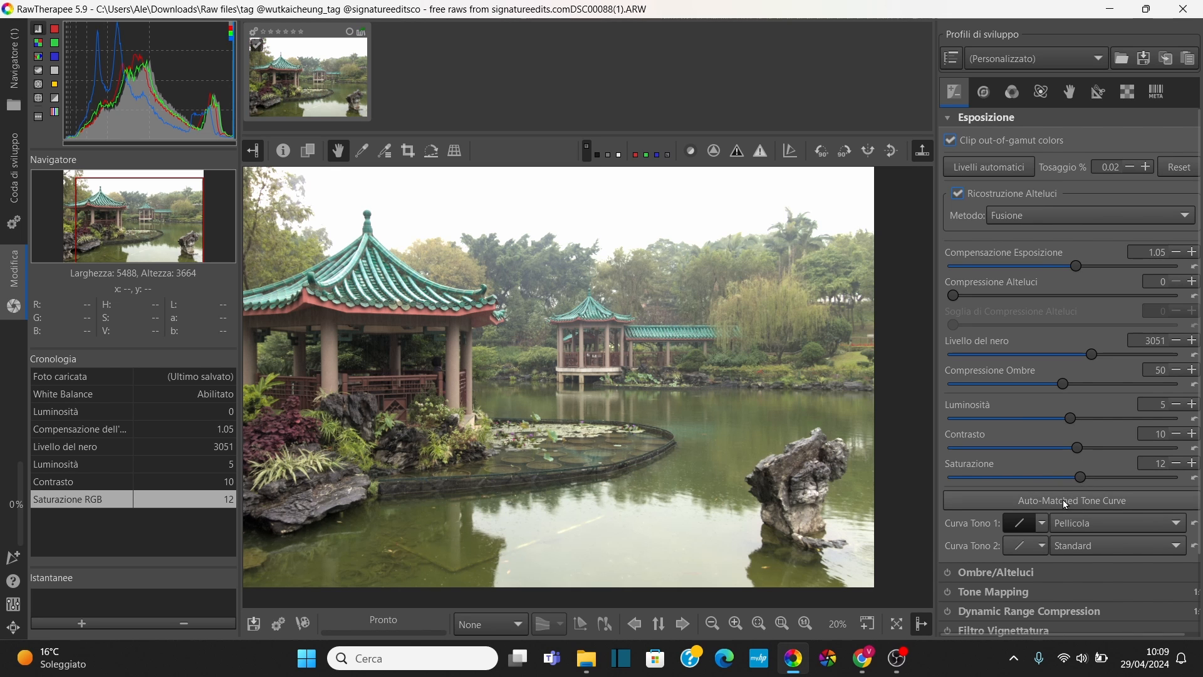
- Set Curva Tono 1 to Personalizzata and shape a gentle S-curve with a midpoint anchor, lowered shadows and raised highlights
scroll(1080, 517, down, 2)
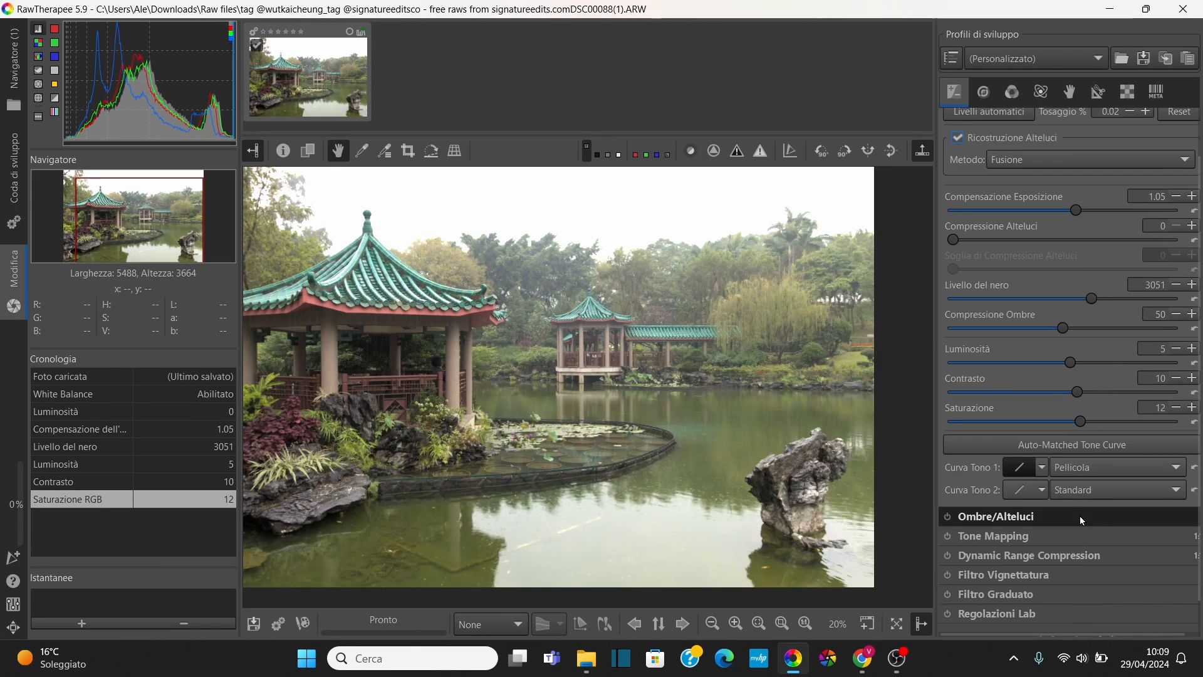
scroll(1080, 516, down, 1)
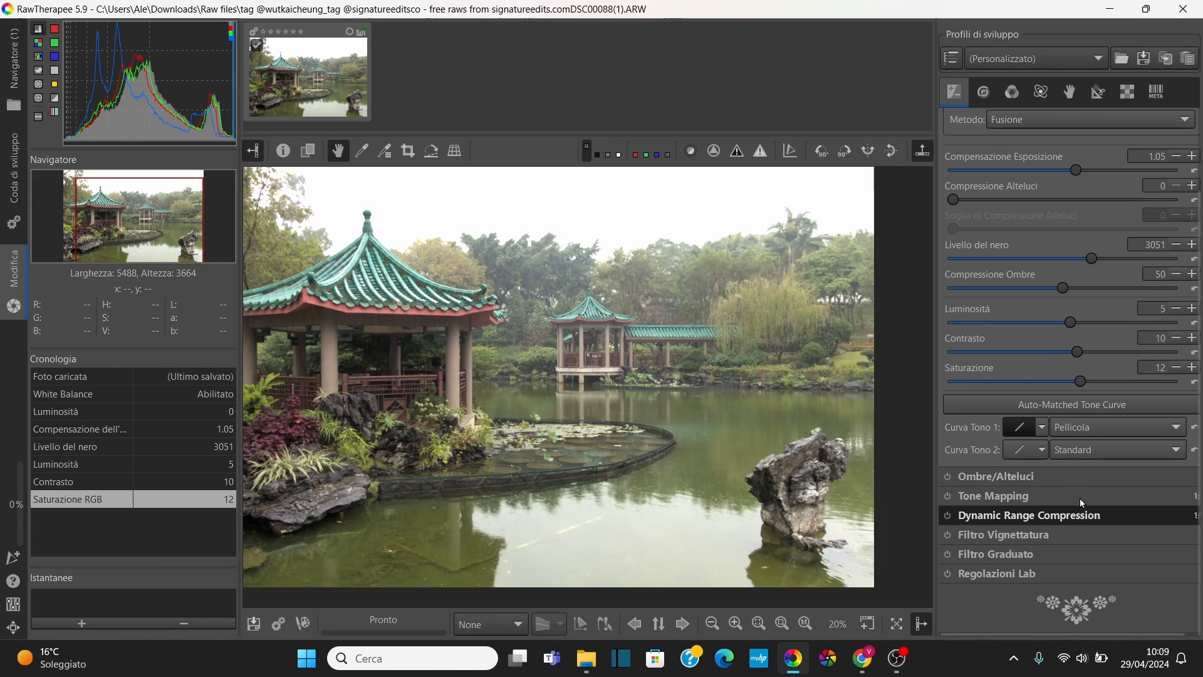
click(1040, 429)
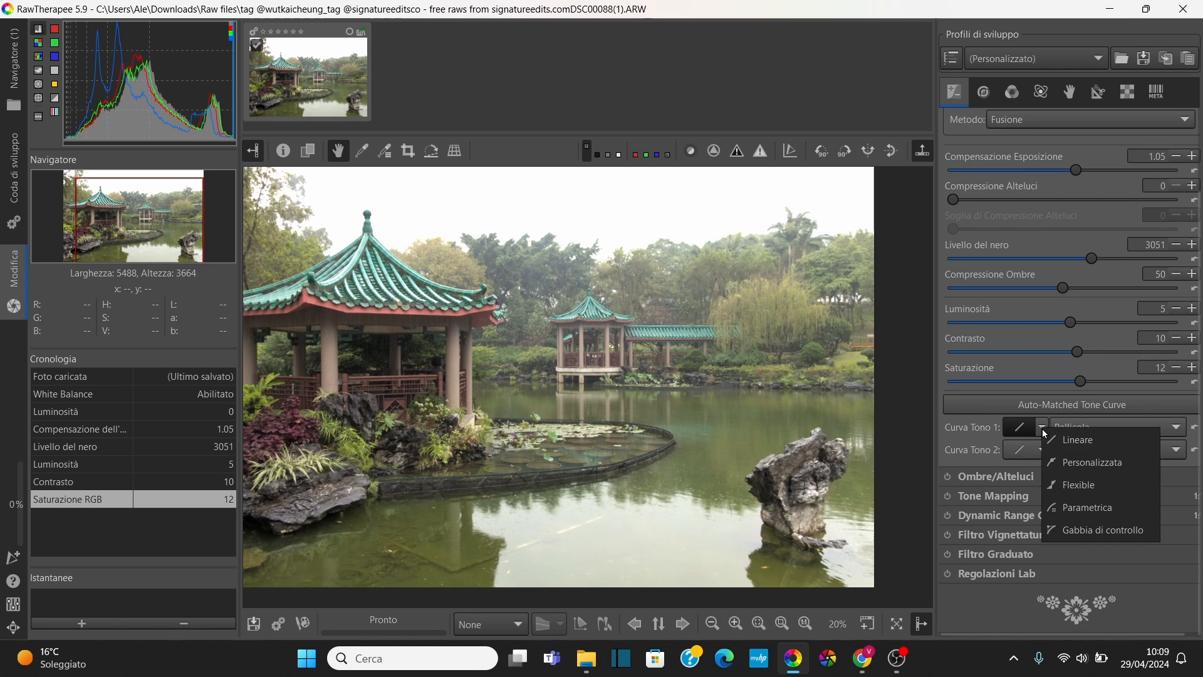
click(1076, 461)
scroll(1075, 457, down, 4)
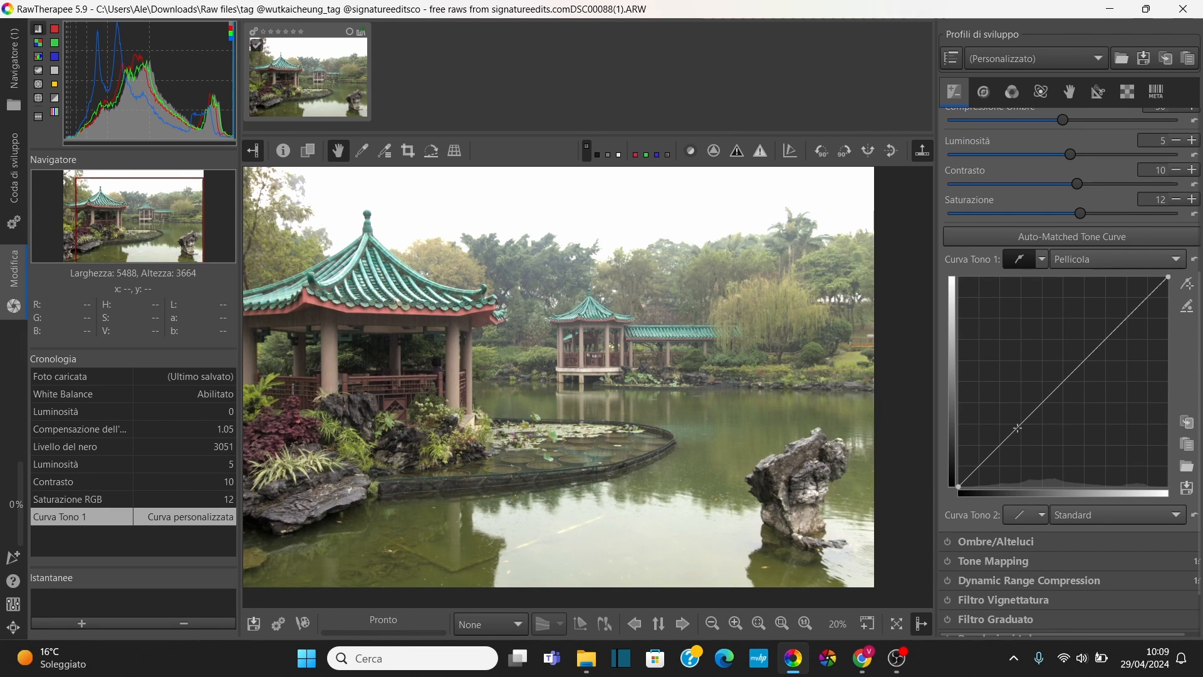
click(1060, 384)
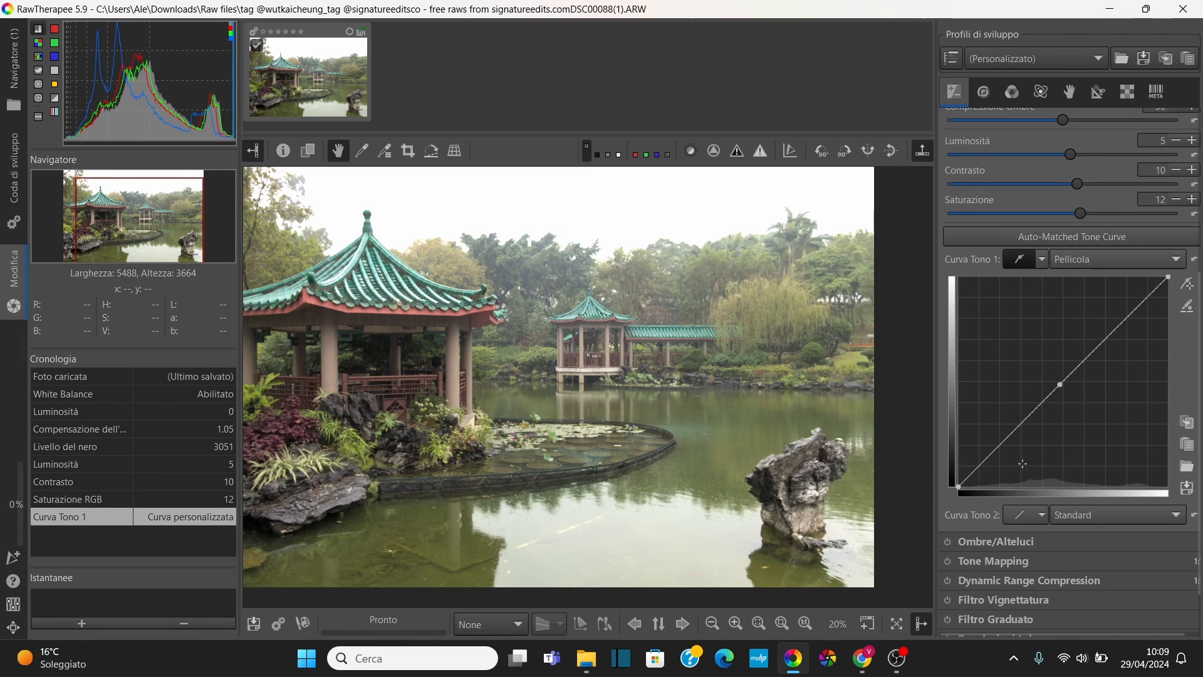
click(1016, 430)
drag(1018, 431, 1022, 434)
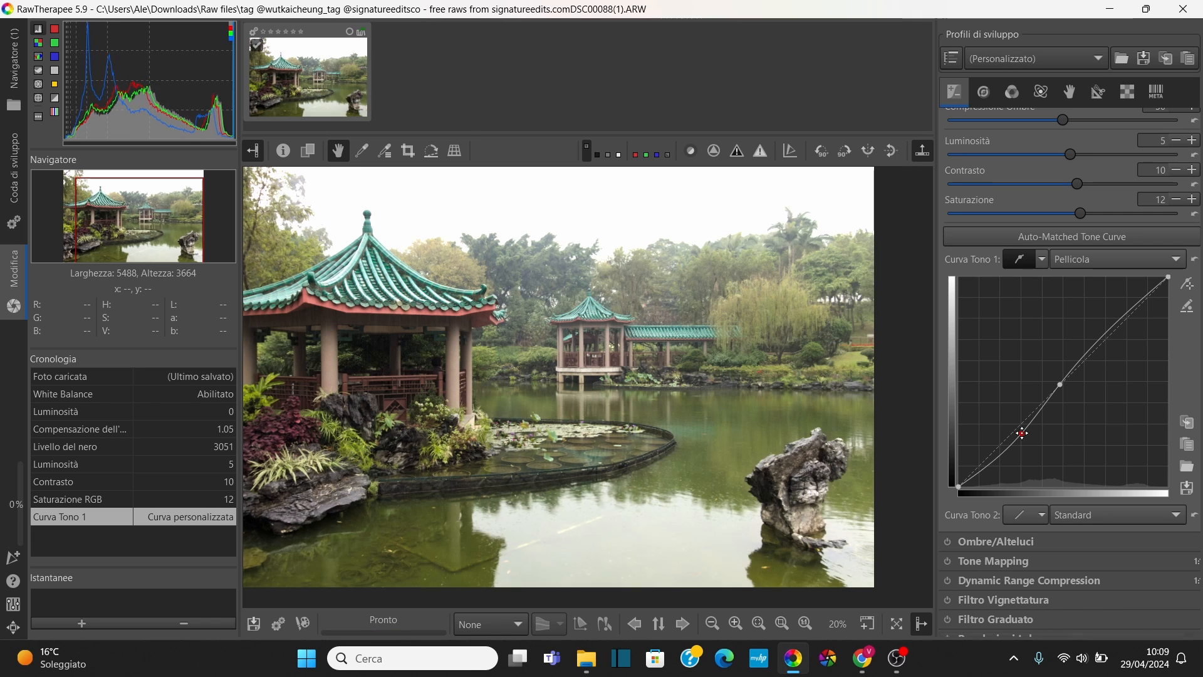
click(1101, 334)
drag(1101, 334, 1098, 331)
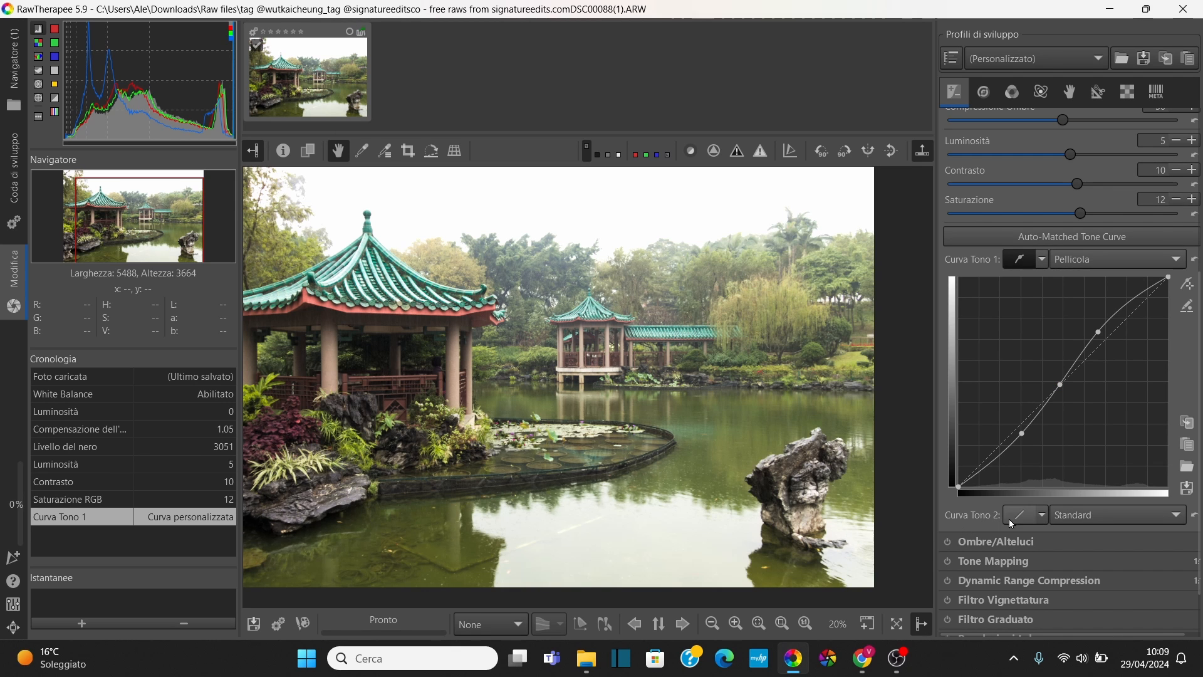
- Set the curve type of Curva Tono 2 to Parametrica
click(1044, 519)
click(1079, 545)
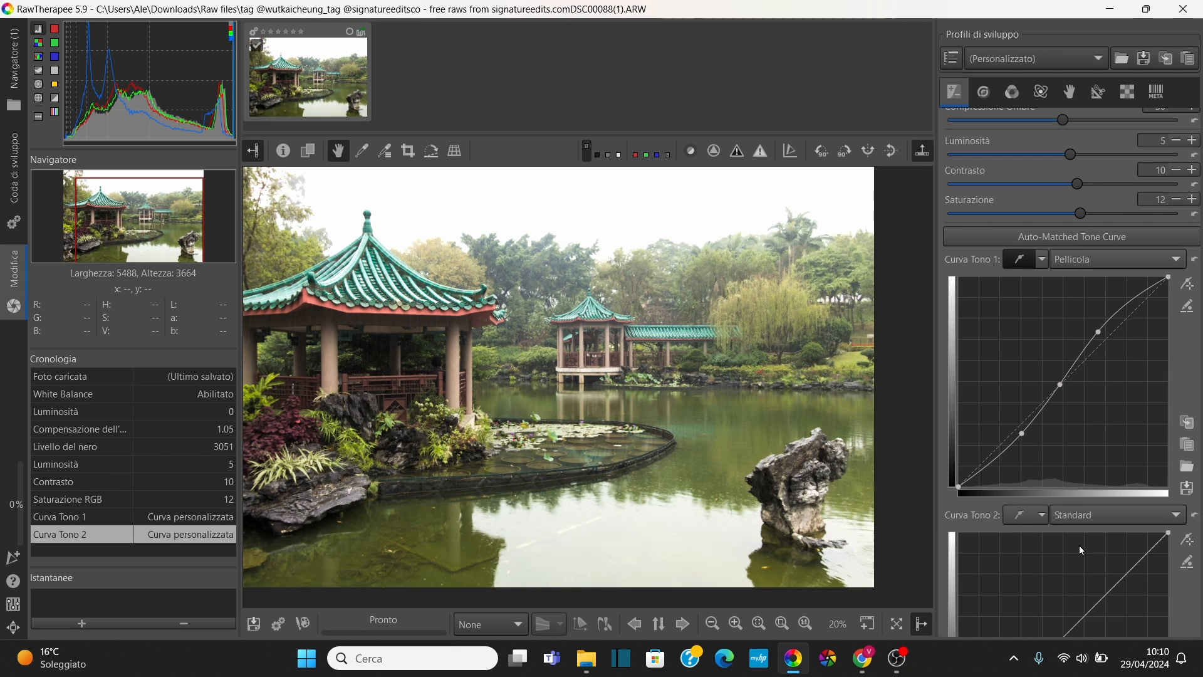
scroll(1079, 545, down, 3)
scroll(1079, 545, down, 3)
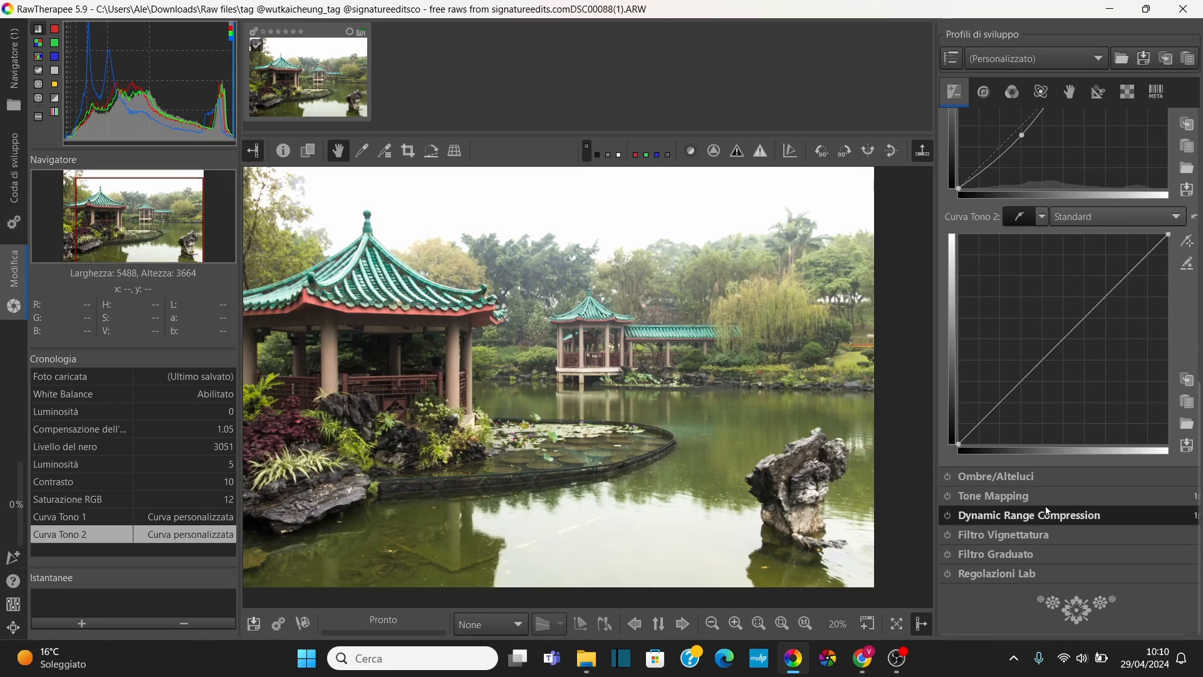
click(1043, 216)
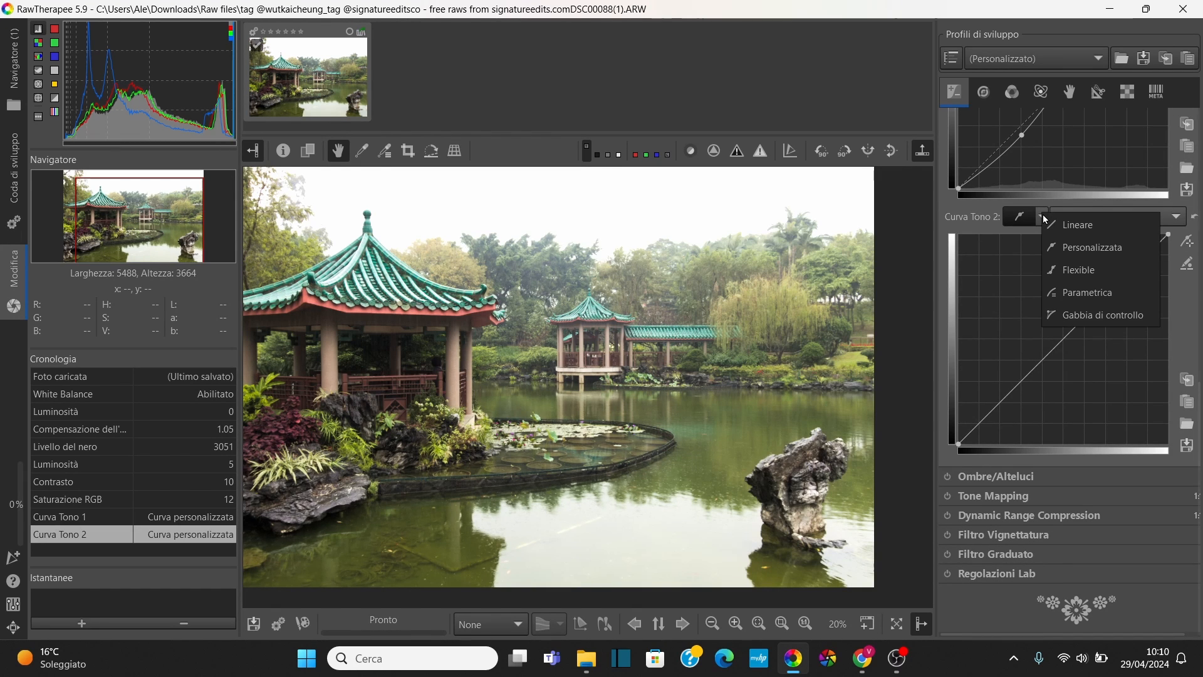
click(1092, 293)
scroll(1067, 376, down, 1)
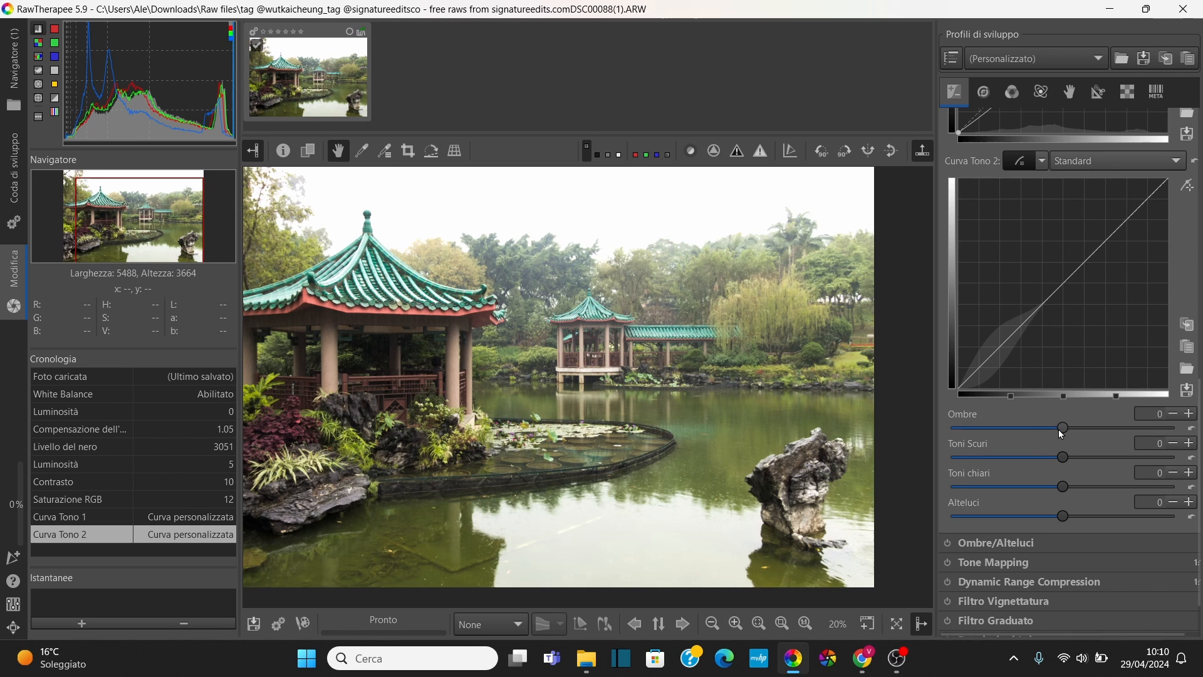
- Lift the shadows of the Curva Tono 2 parametric curve by setting Ombre to 31
drag(1067, 431, 1070, 431)
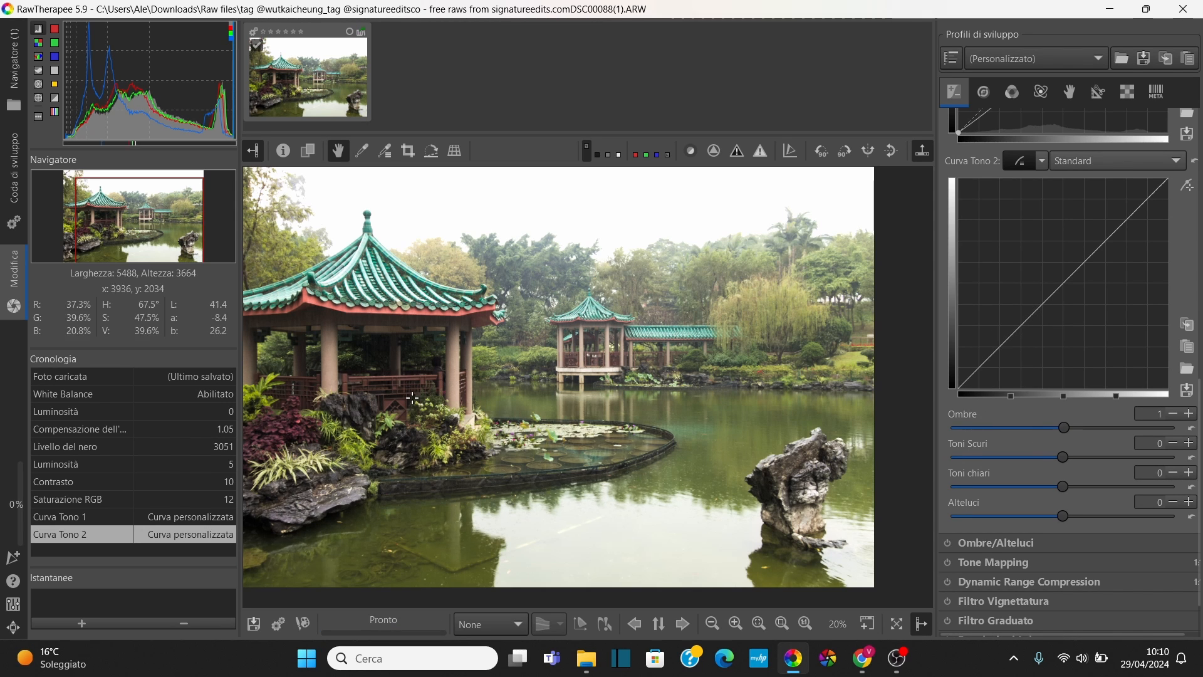
scroll(391, 450, up, 3)
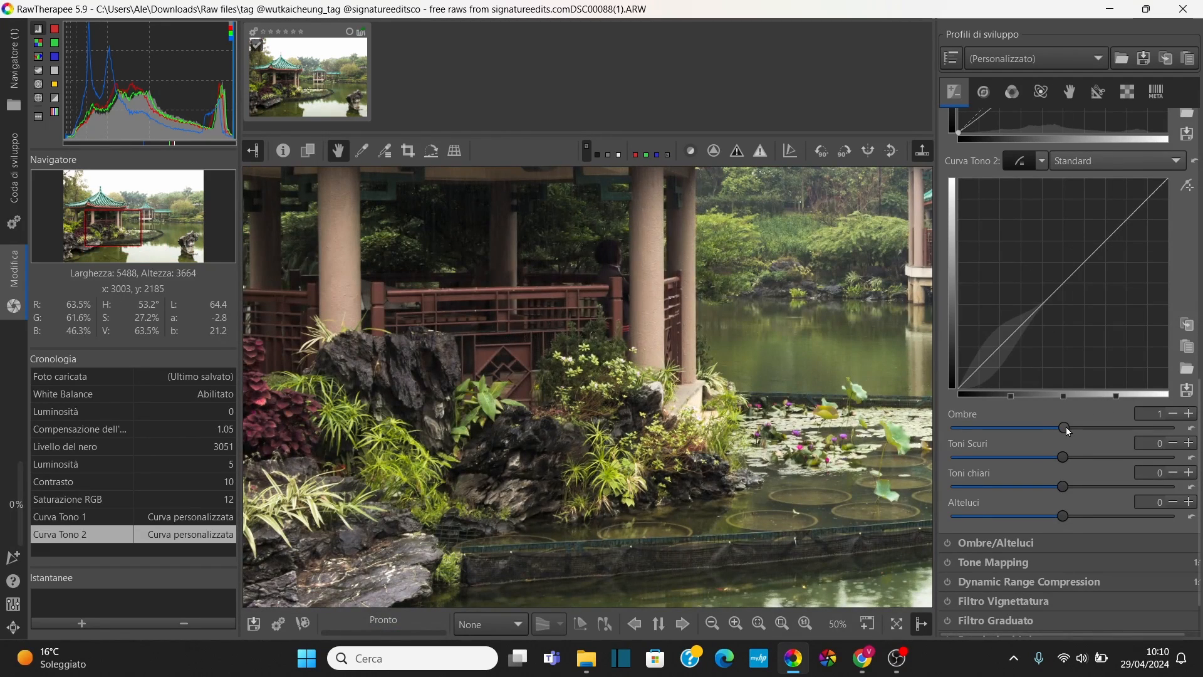
drag(1066, 428, 1073, 427)
drag(1081, 428, 1129, 423)
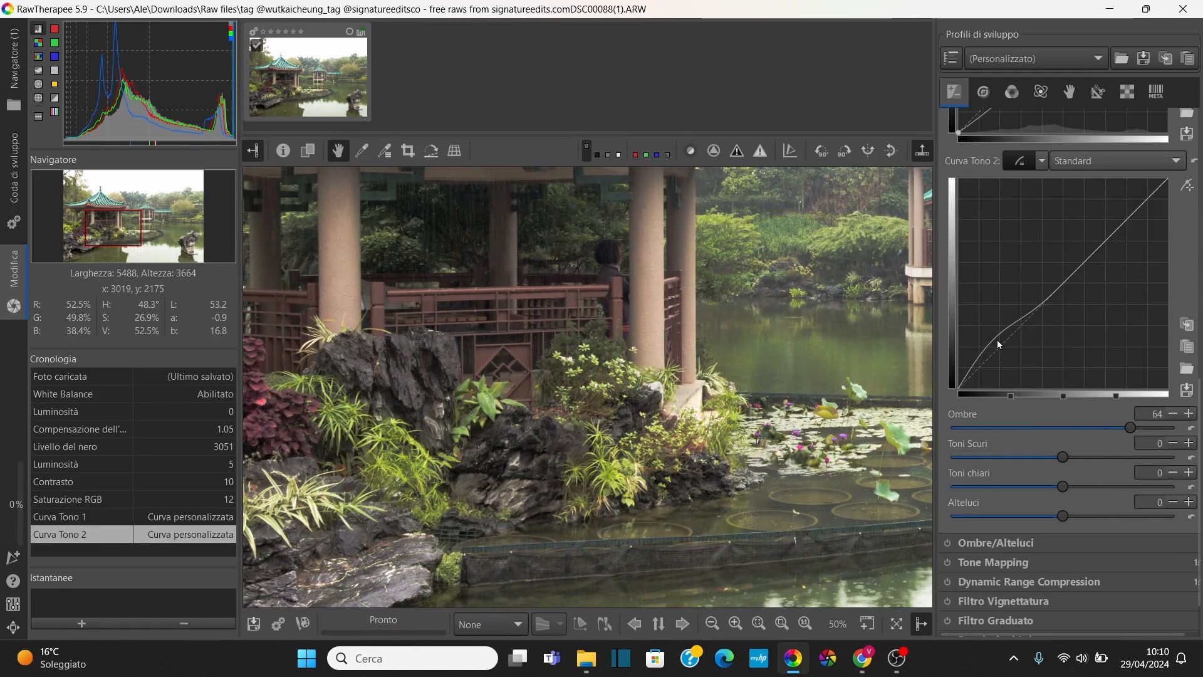
drag(1130, 428, 1096, 423)
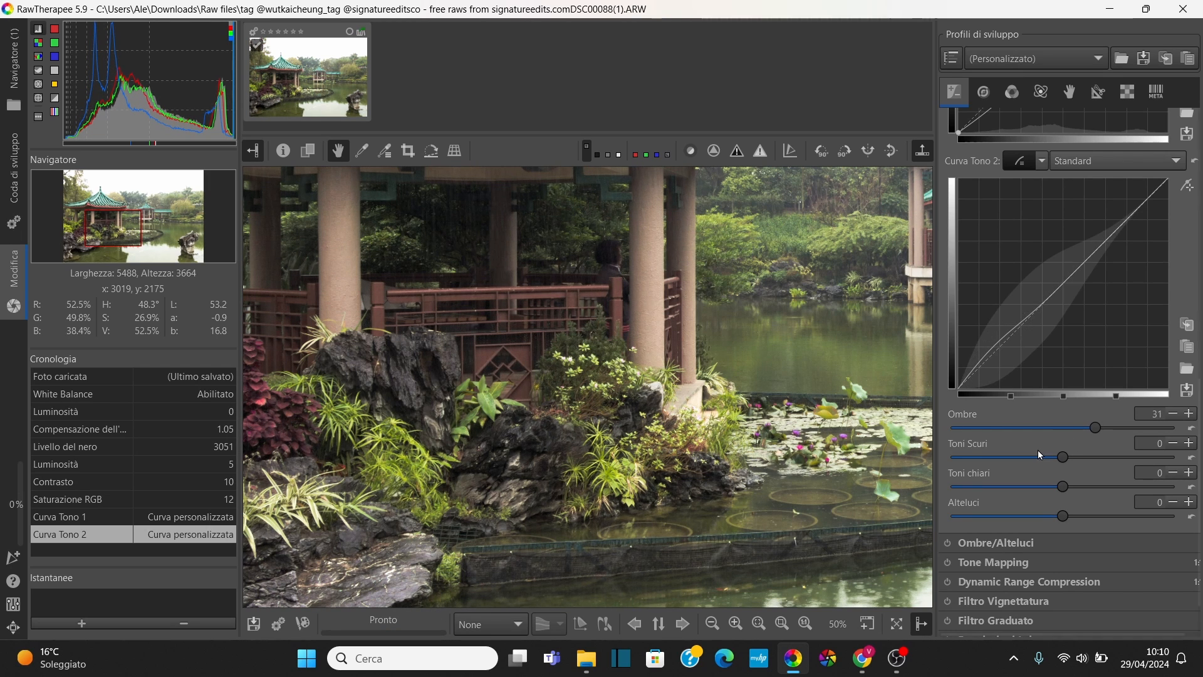
- Set Toni Scuri to 6, Toni chiari to -21 and Alteluci to -9 on Curva Tono 2, and inspect the pavilion up close
scroll(681, 297, down, 2)
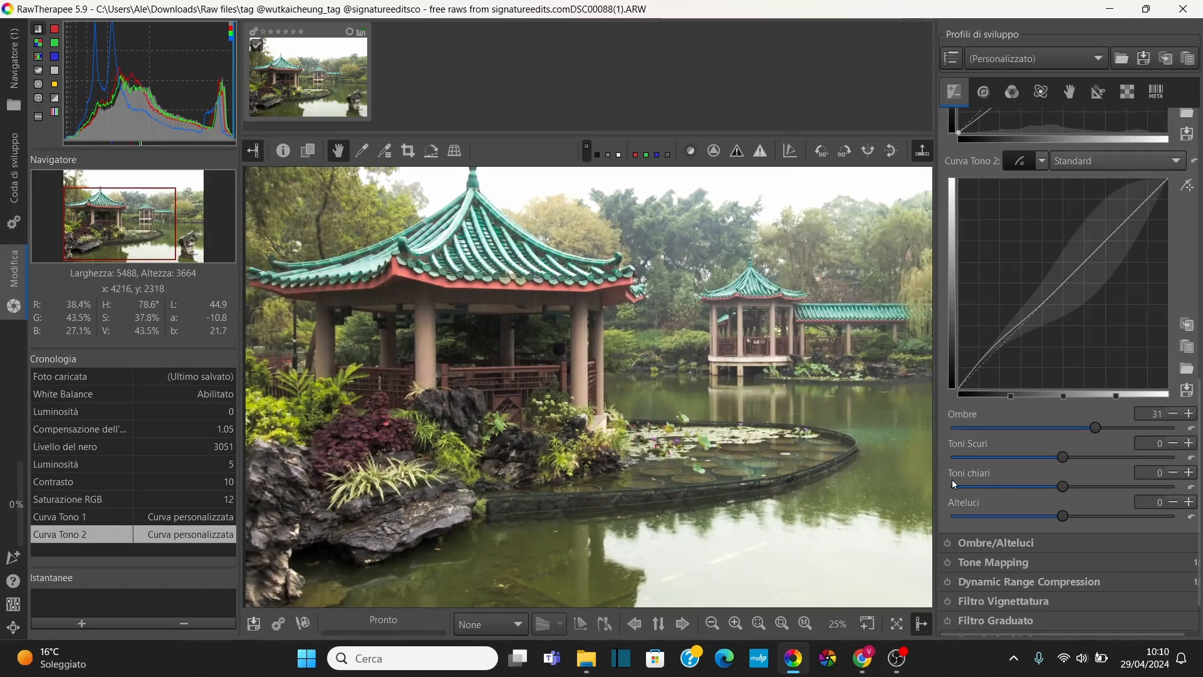
drag(1065, 454, 1080, 487)
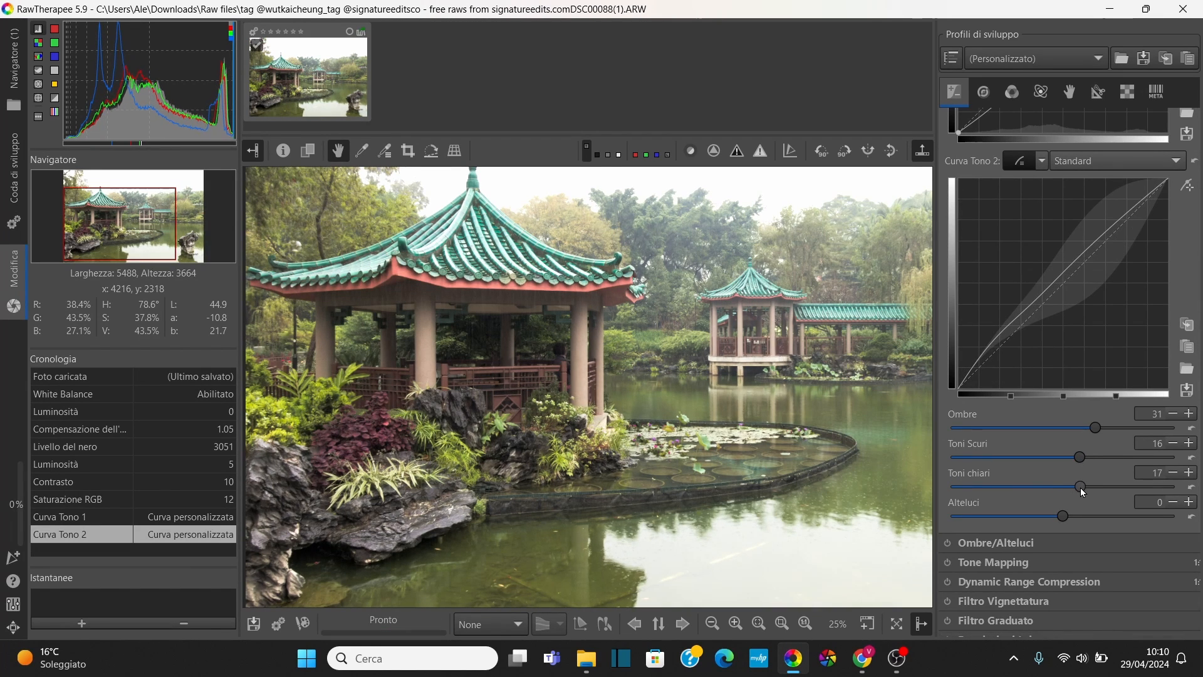
scroll(926, 434, down, 1)
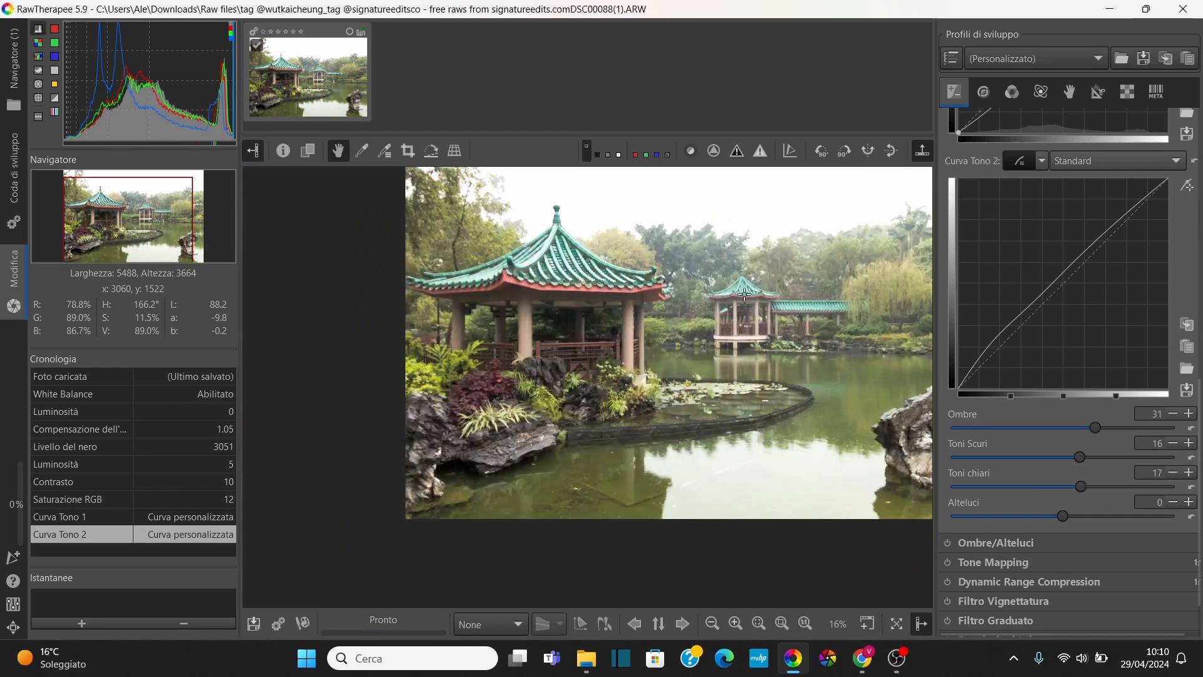
mouse_move(1080, 488)
mouse_down()
mouse_move(1039, 485)
mouse_move(1069, 520)
mouse_move(1164, 521)
mouse_move(937, 503)
mouse_move(1064, 514)
mouse_move(1052, 514)
mouse_up()
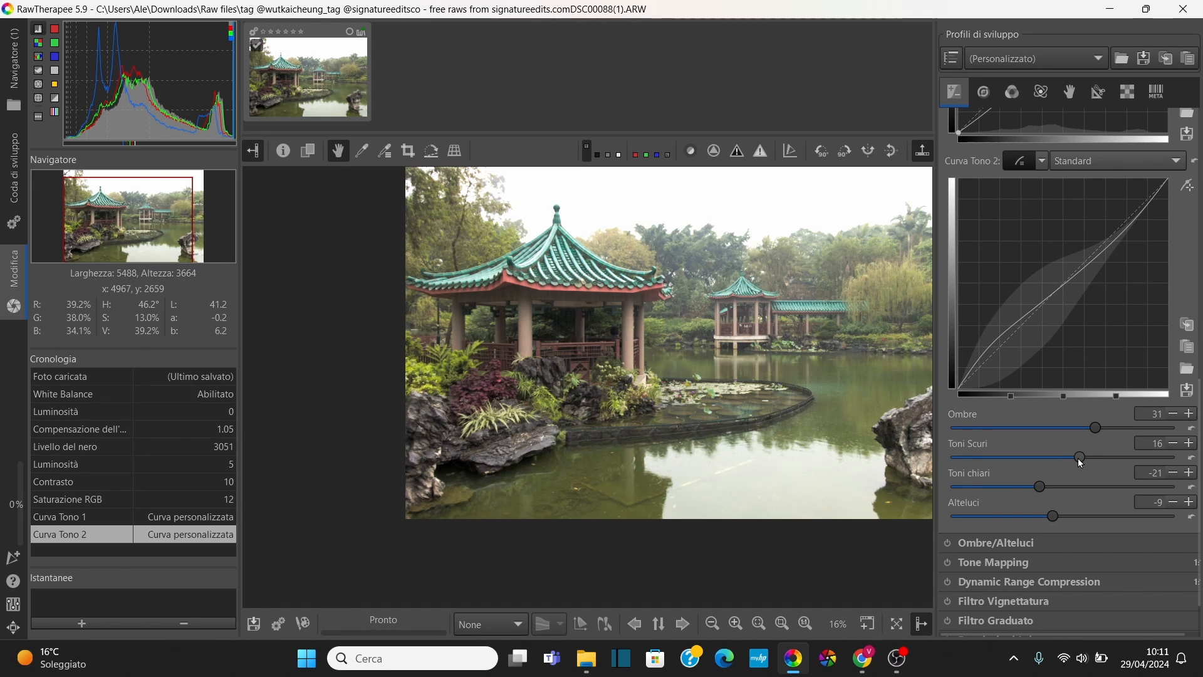
drag(1080, 460, 1069, 457)
scroll(544, 342, up, 2)
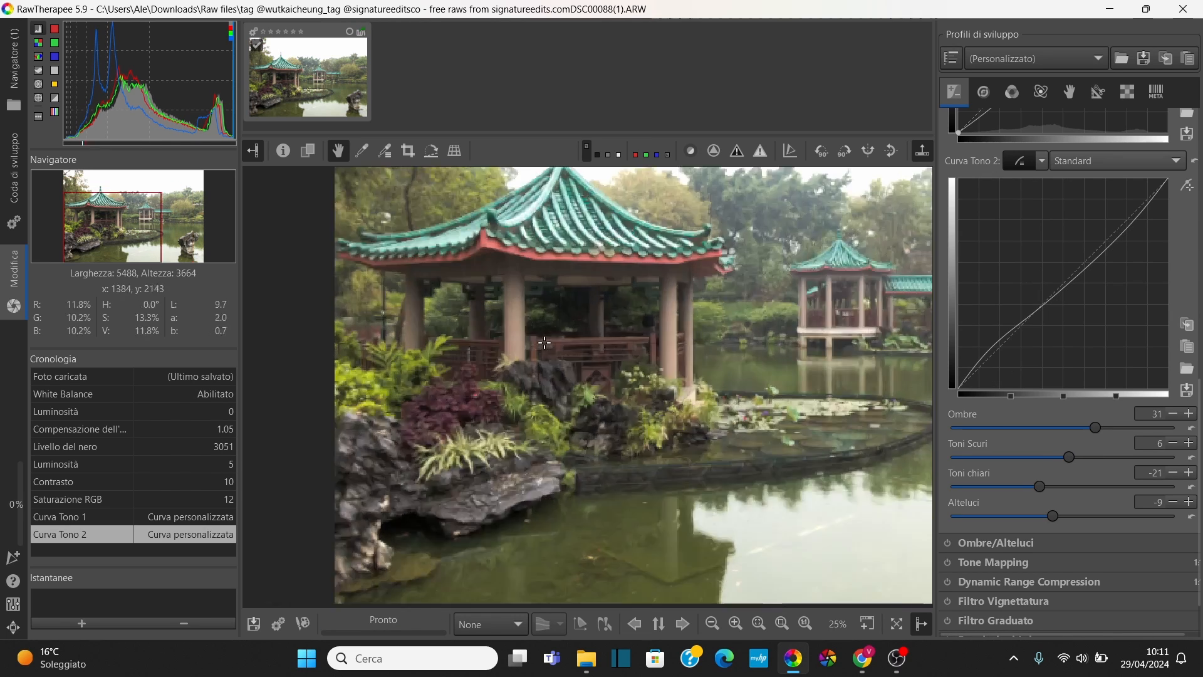
scroll(544, 342, up, 2)
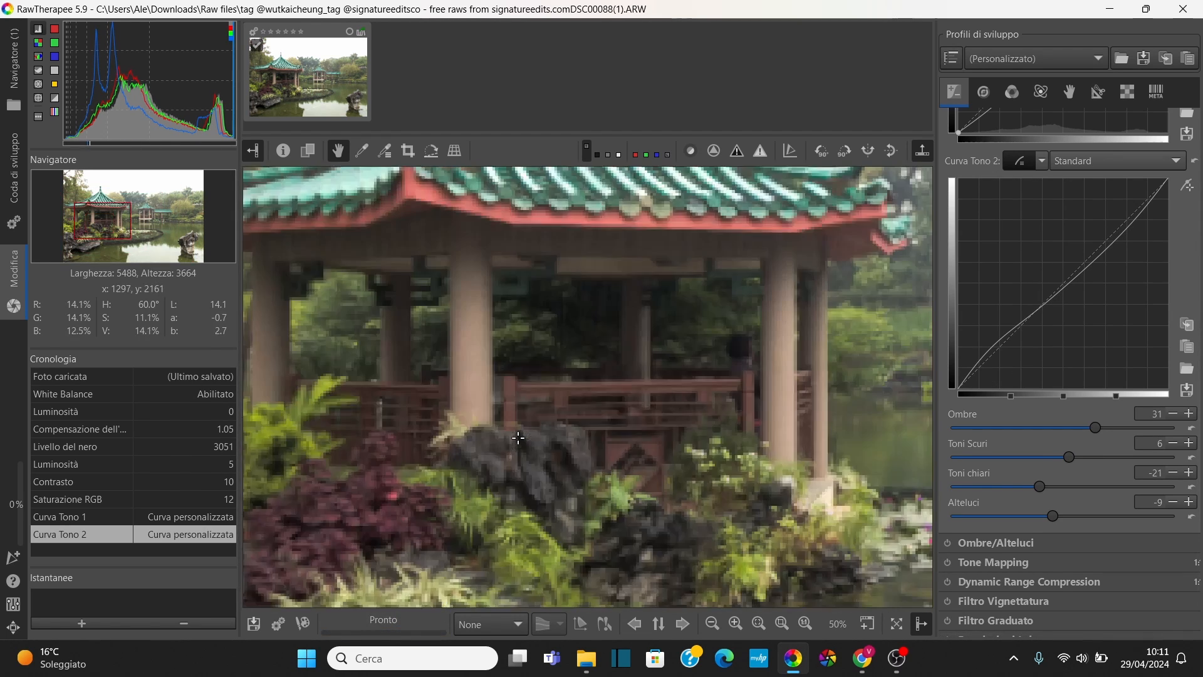
scroll(518, 438, down, 3)
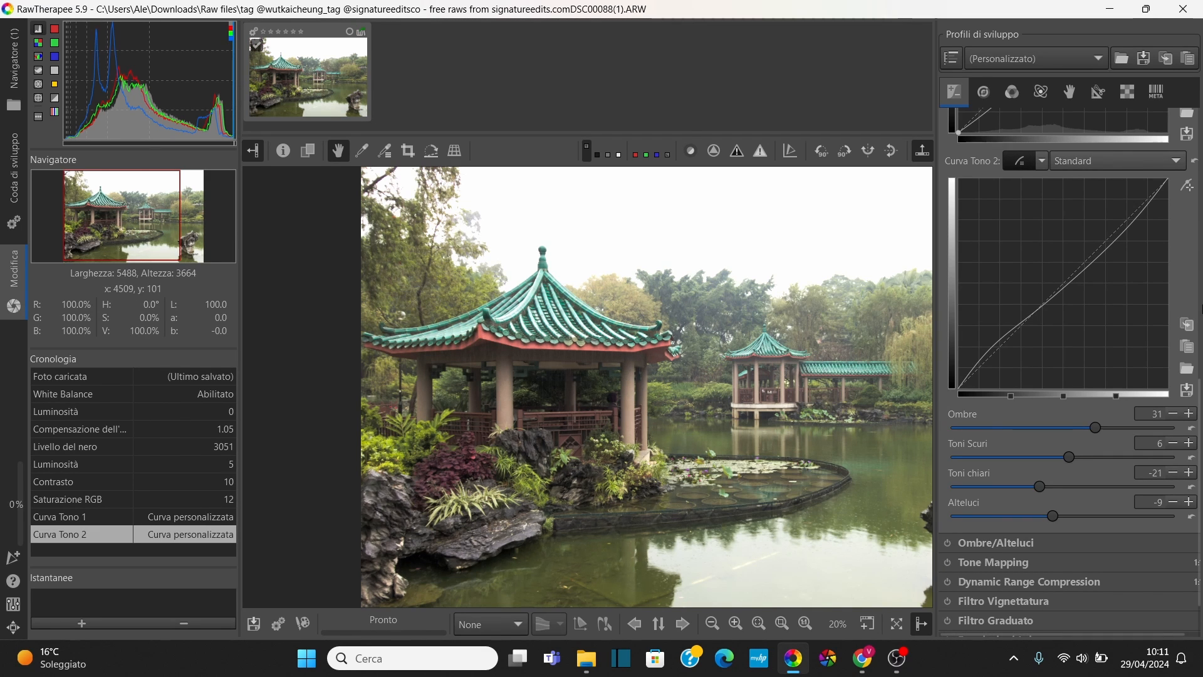
scroll(912, 286, up, 4)
scroll(736, 317, down, 6)
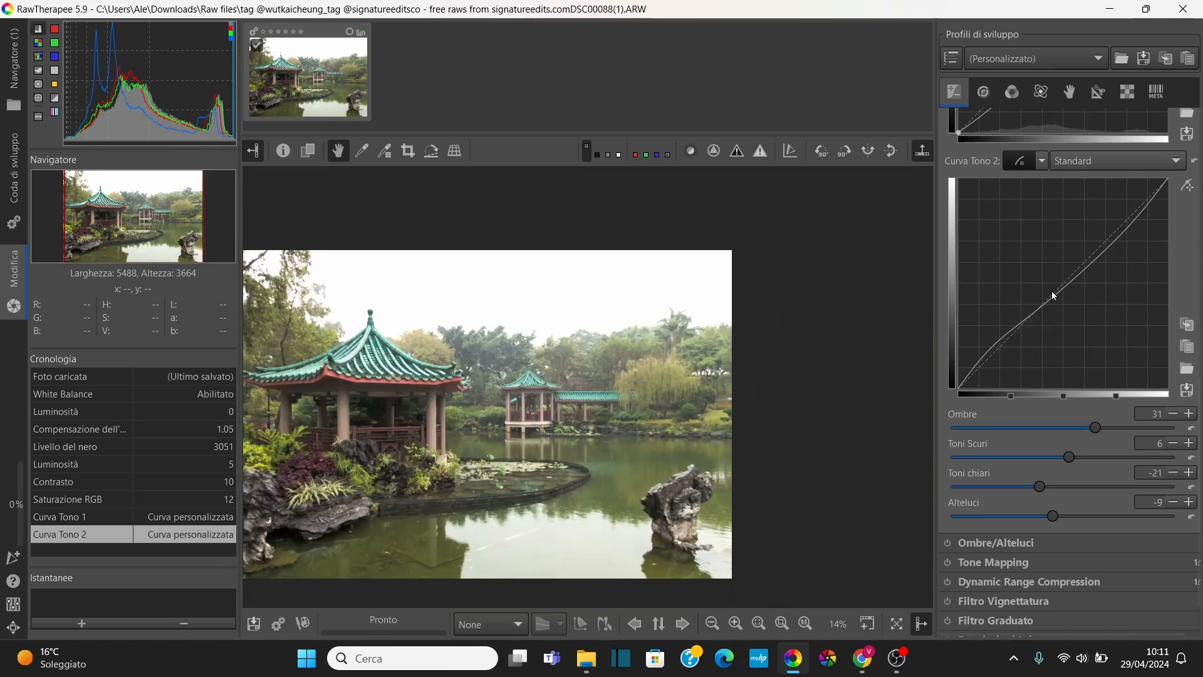
- Store the originally loaded photo state (Foto caricata) as a snapshot, and restore the latest Curva Tono 2 state from the history
scroll(1200, 408, down, 2)
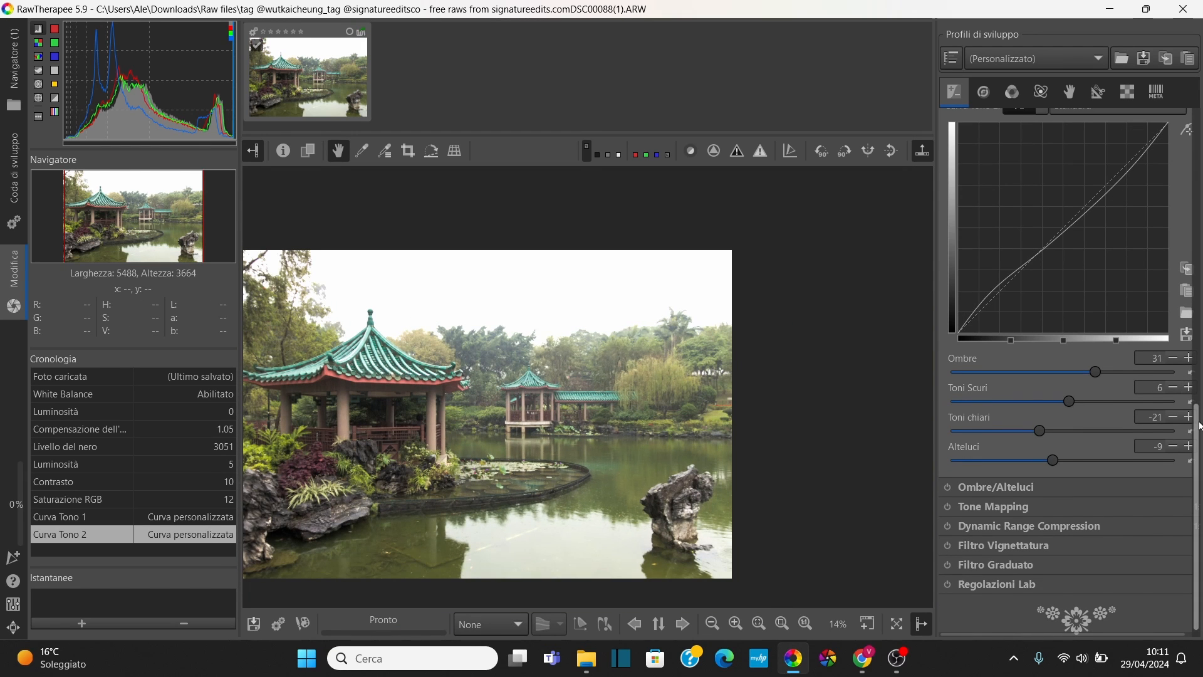
drag(1198, 408, 1198, 111)
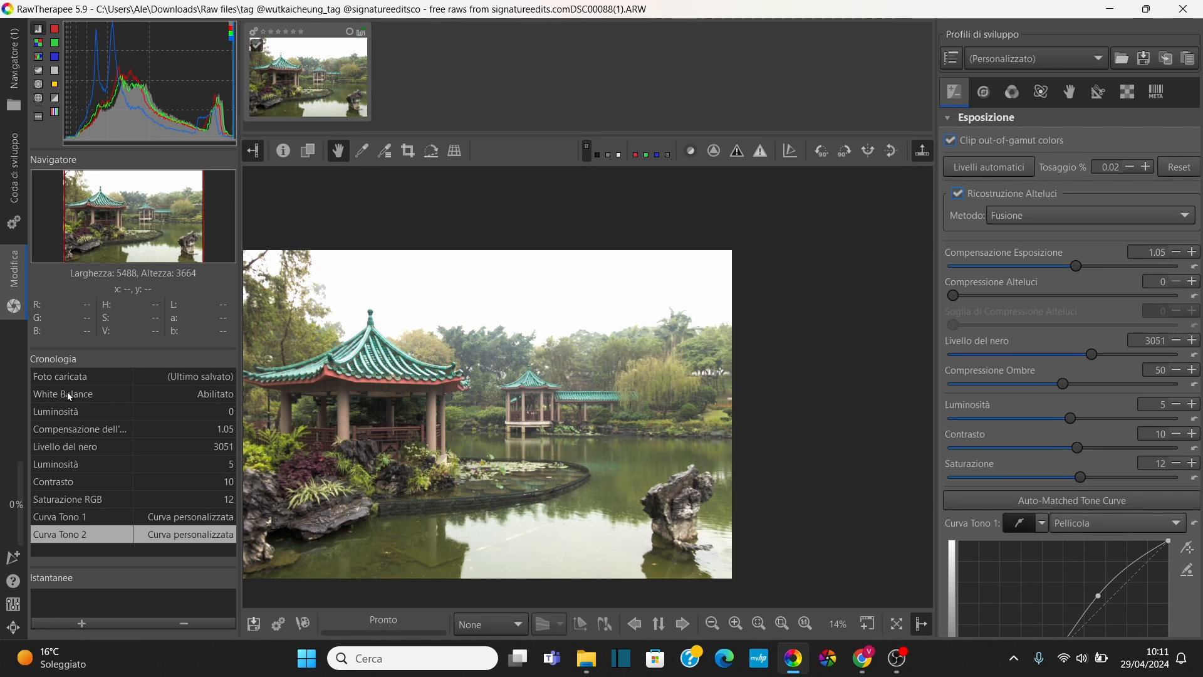
click(63, 376)
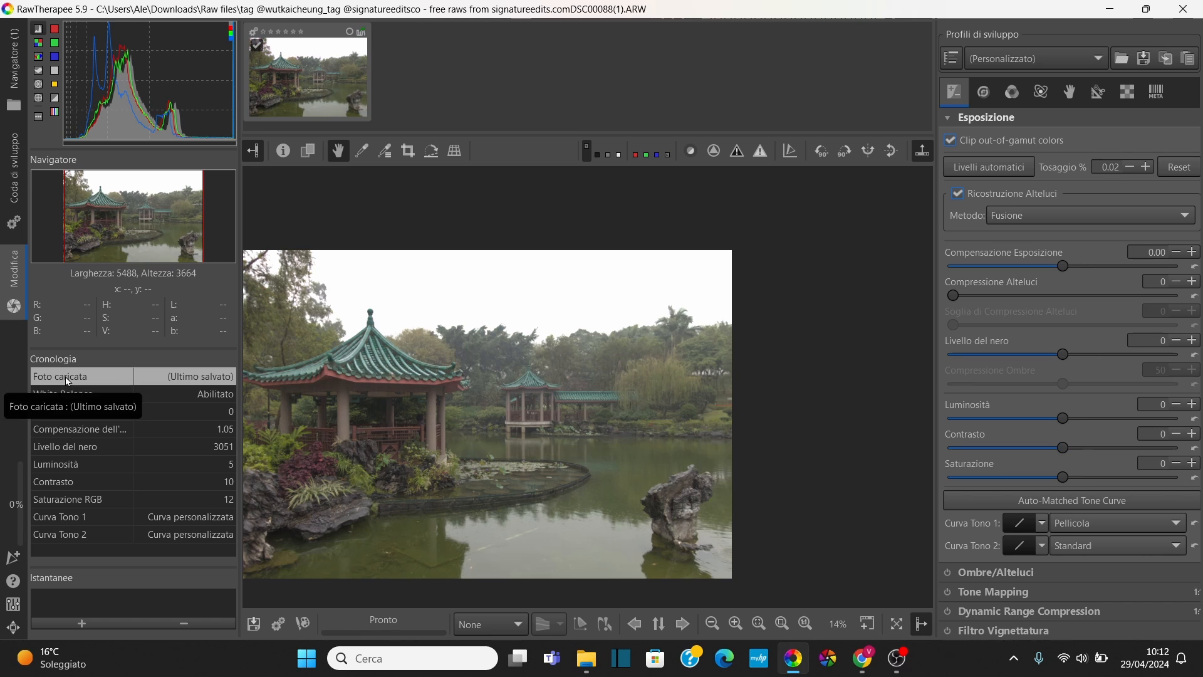
click(81, 623)
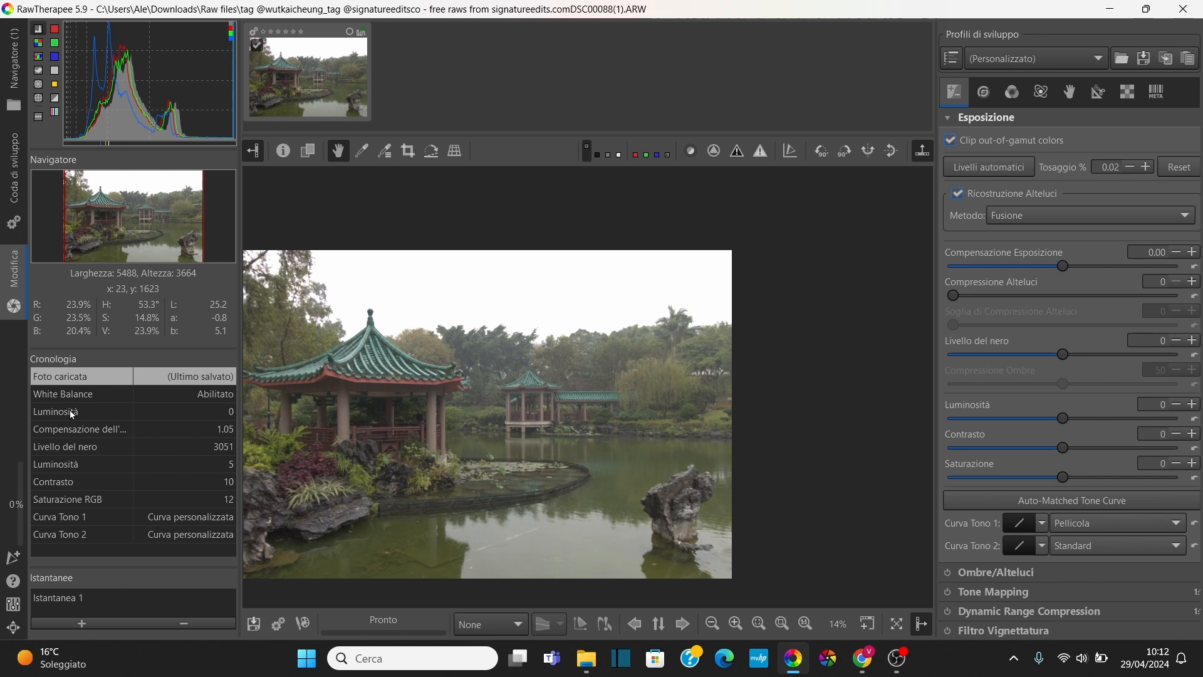
click(69, 535)
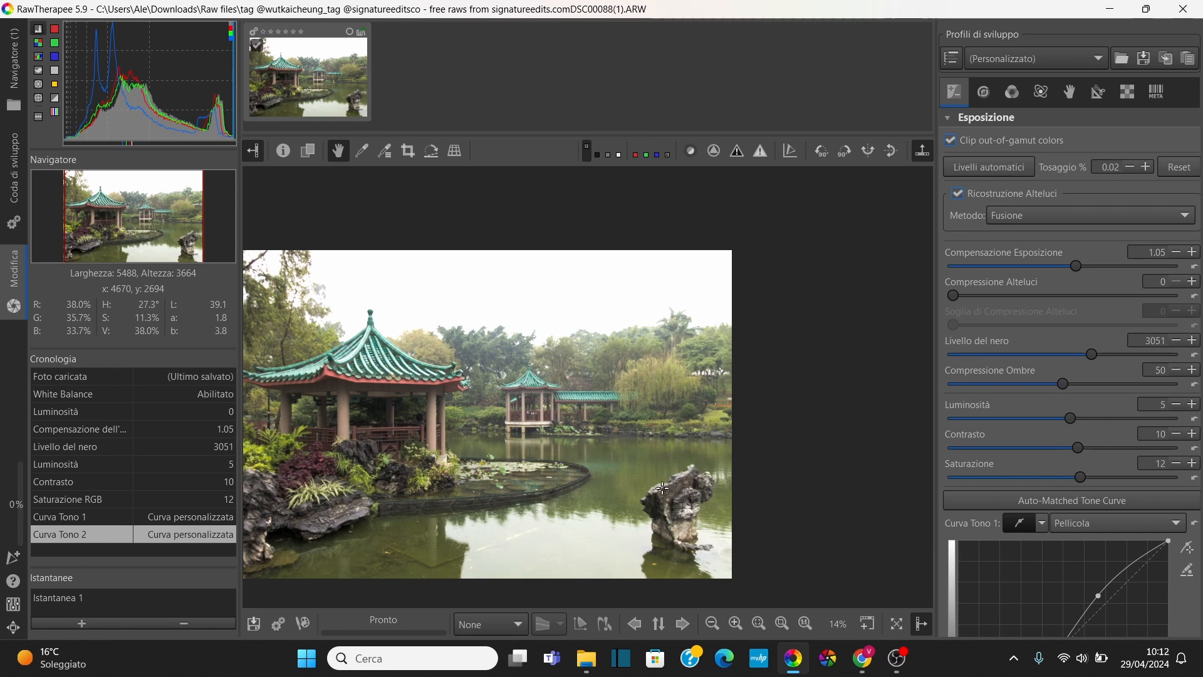
- Collapse Esposizione, enable Ombre/Alteluci, and set Alteluci to 45 and Ampiezza Tonale delle Alteluci to 46
click(950, 120)
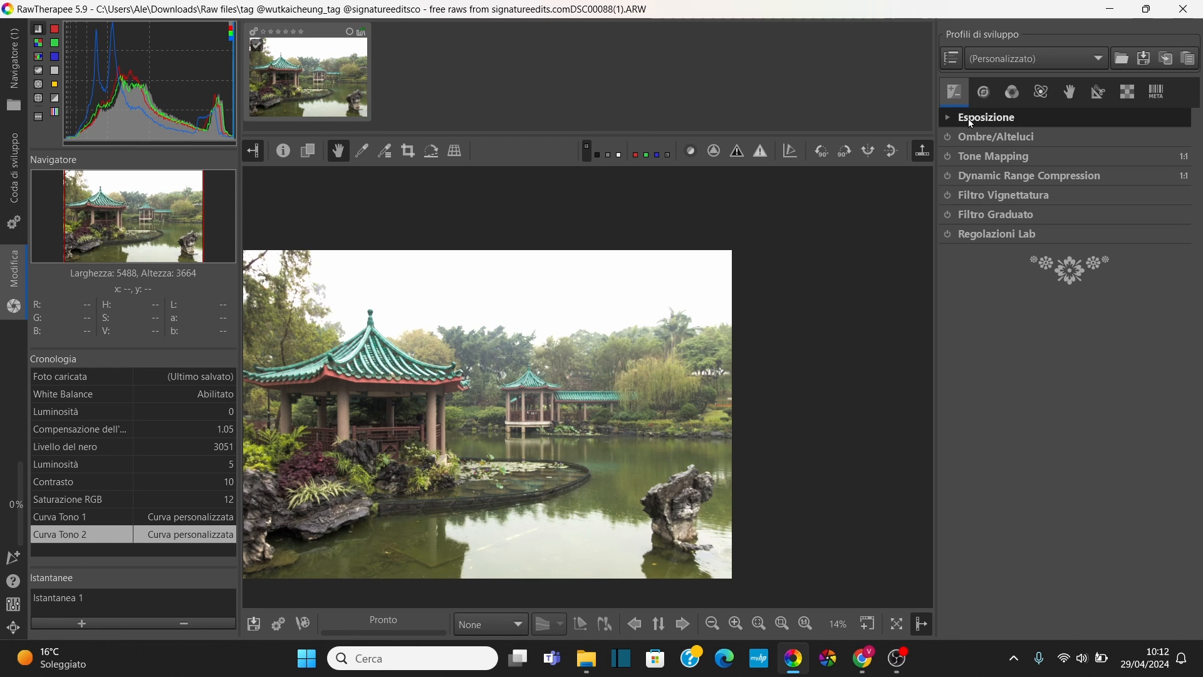
scroll(386, 421, up, 1)
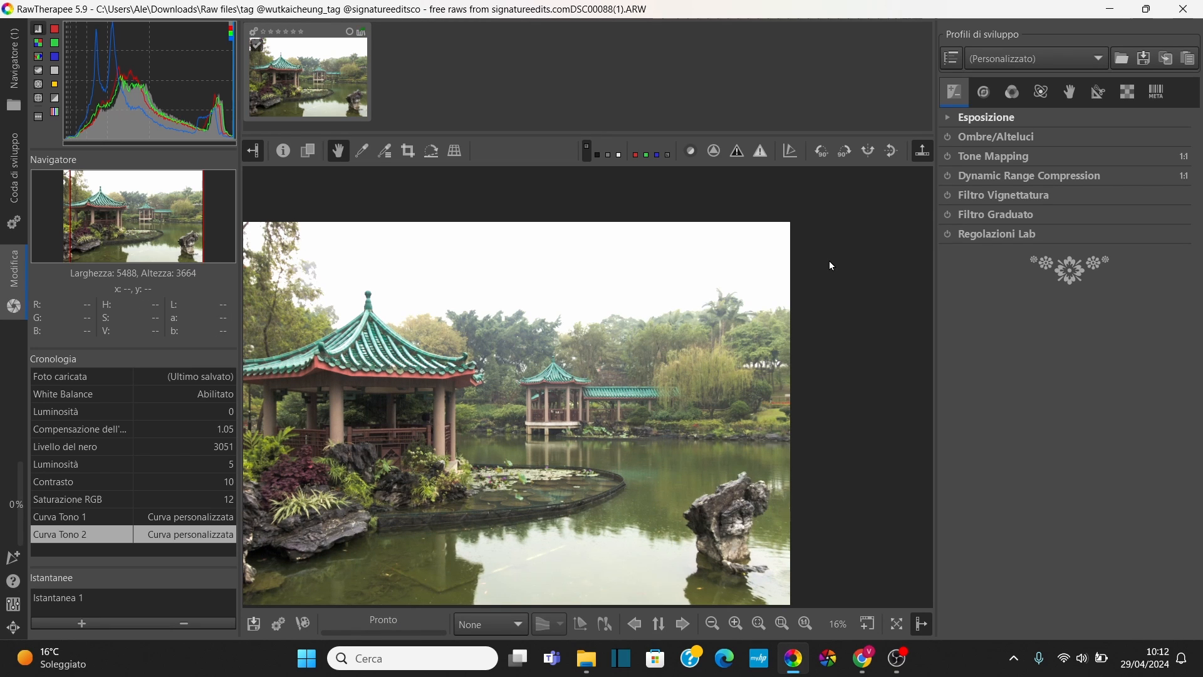
click(946, 138)
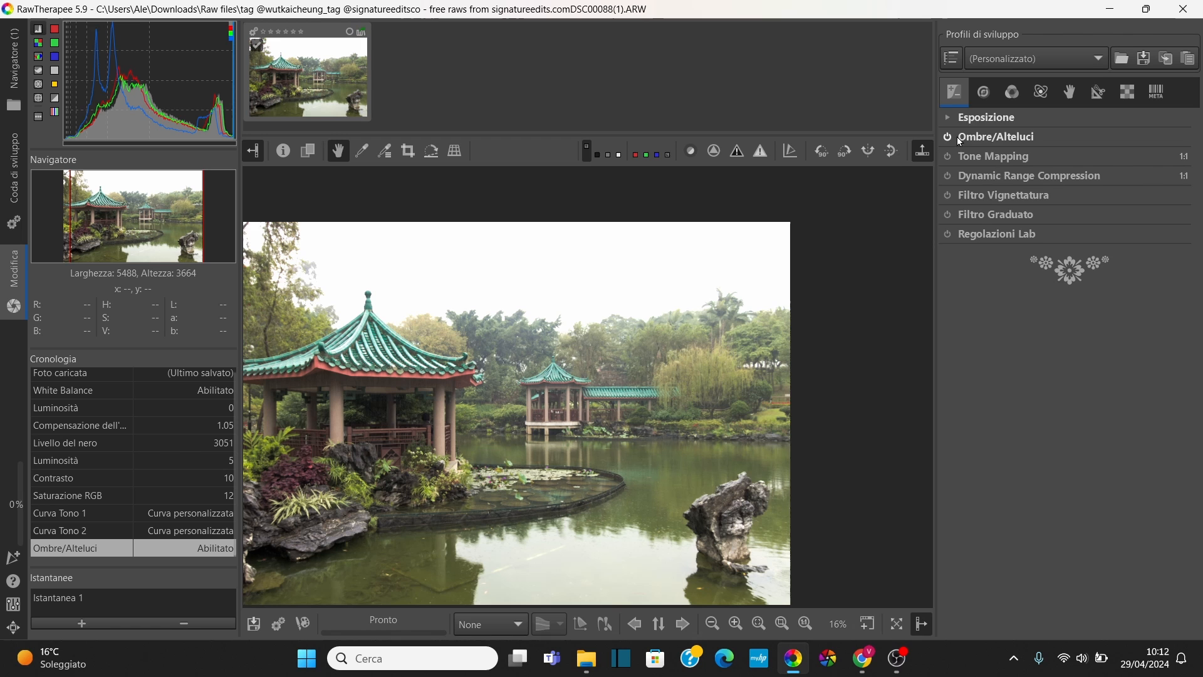
click(990, 138)
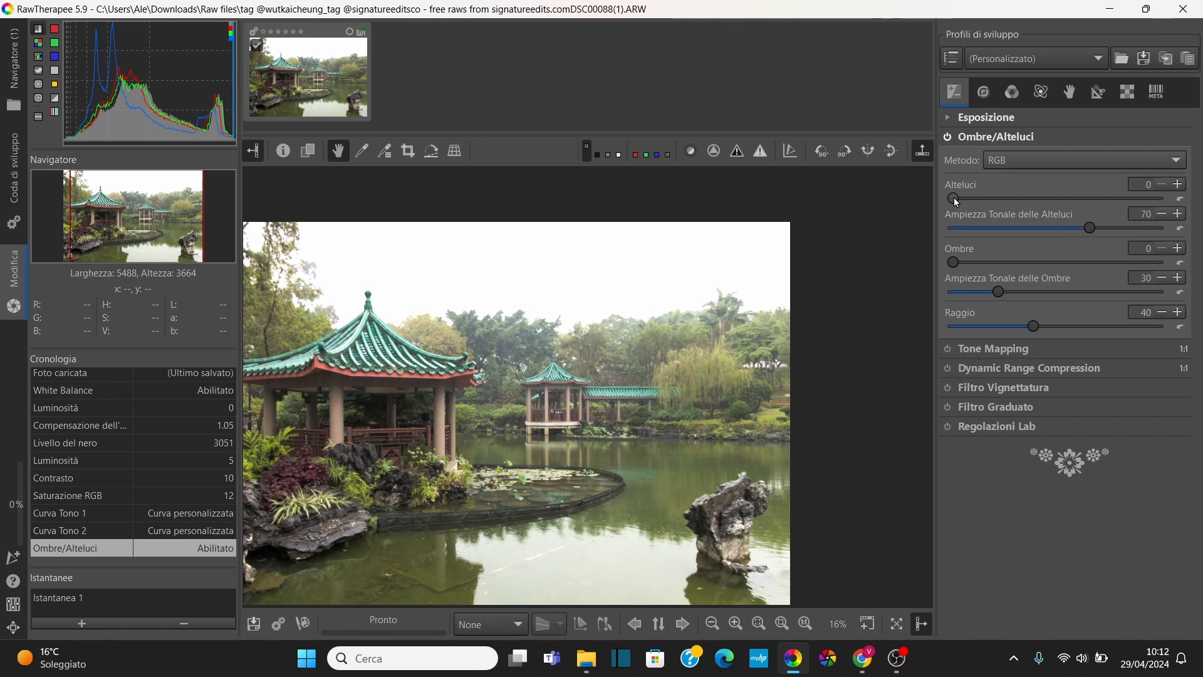
drag(953, 198, 1037, 203)
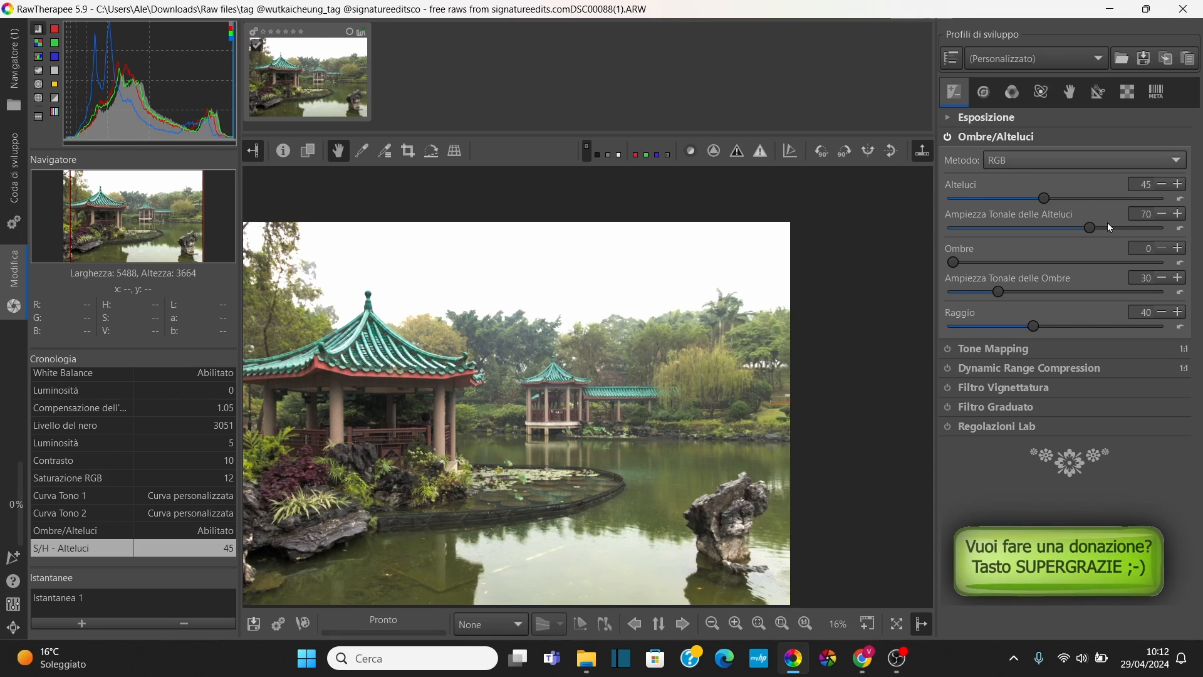
drag(1088, 229, 1035, 228)
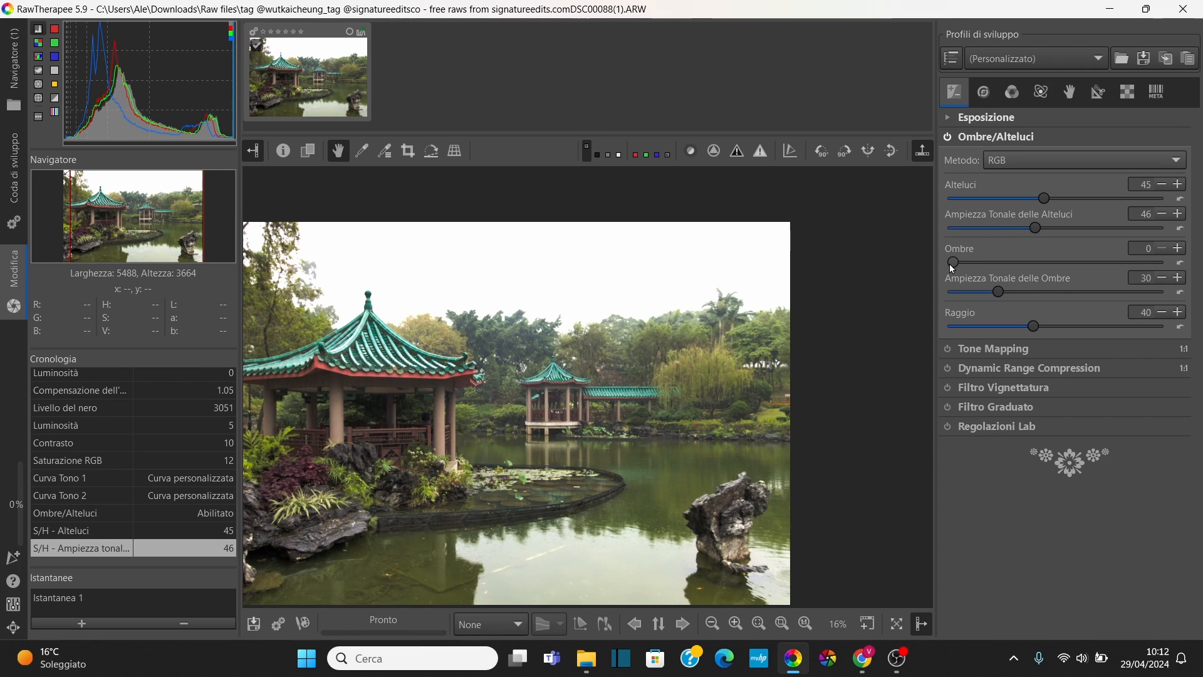
- Set the Ombre/Alteluci shadows (Ombre) to 6, Ampiezza Tonale delle Ombre to 52 and Raggio to 12
mouse_move(956, 261)
mouse_down()
mouse_move(1017, 259)
mouse_move(969, 261)
mouse_up()
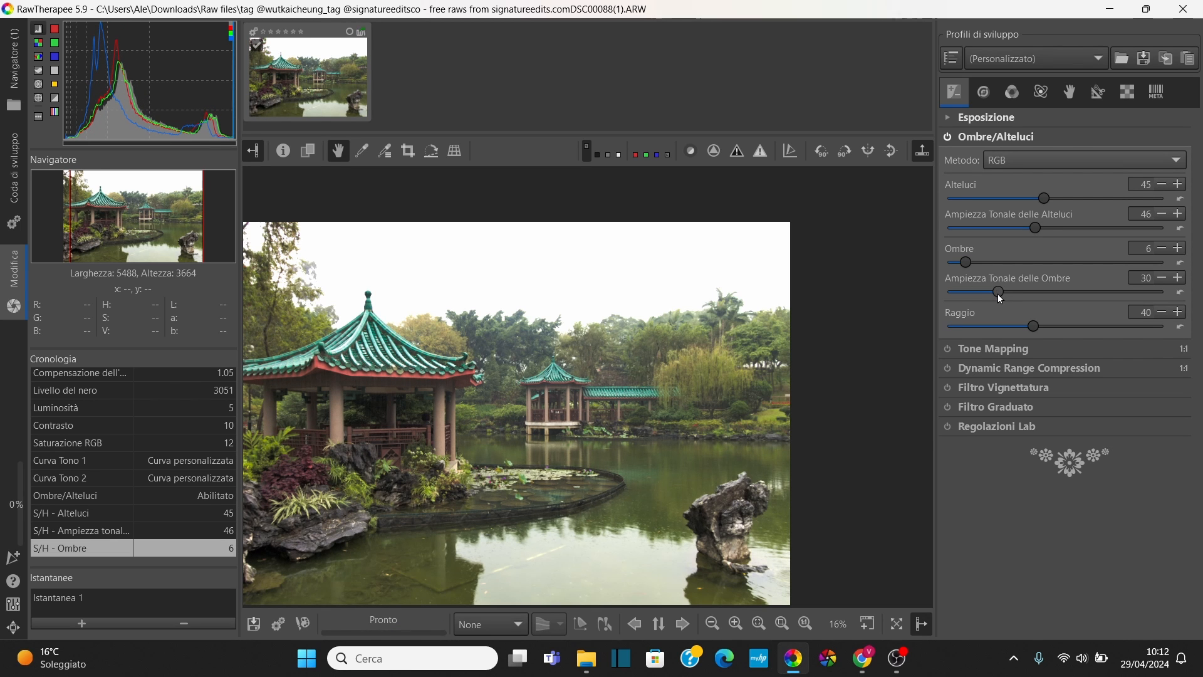
drag(998, 294, 954, 292)
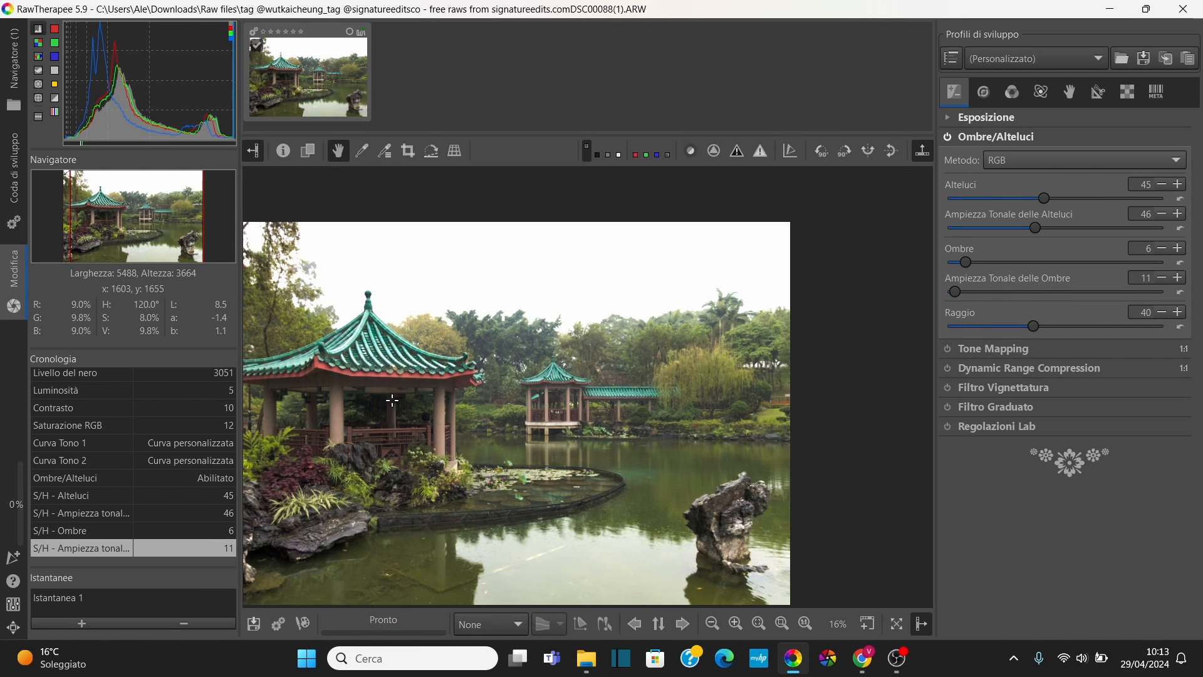
scroll(389, 405, up, 5)
scroll(397, 401, down, 1)
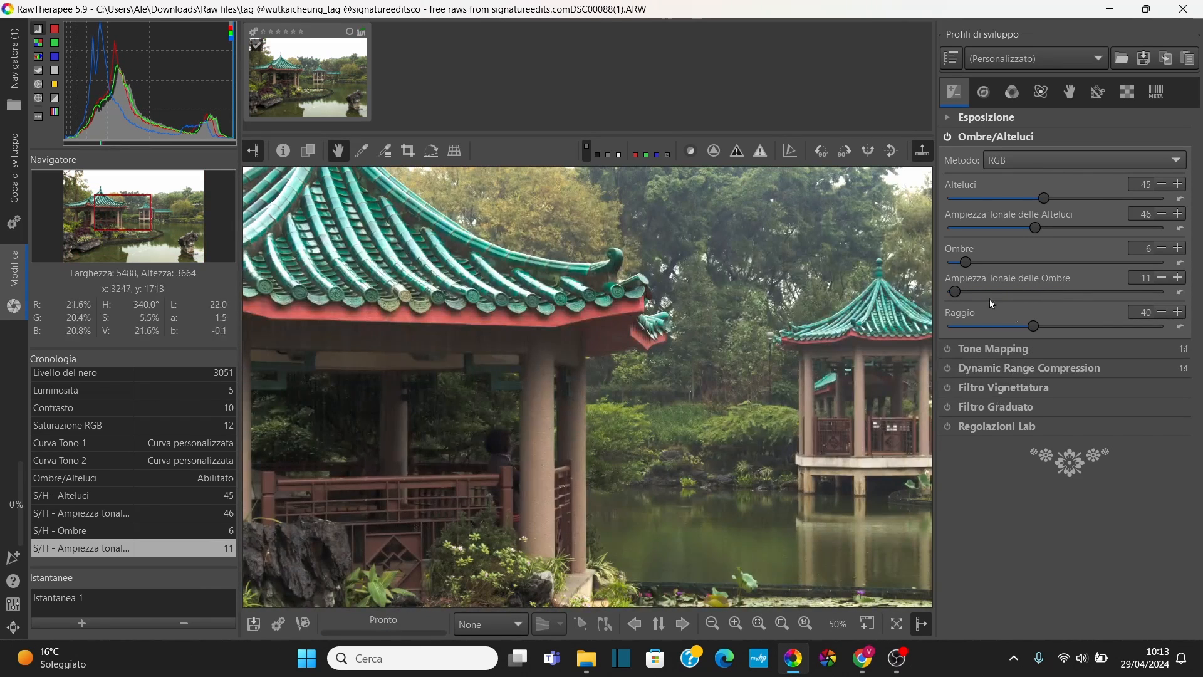
drag(956, 292, 976, 330)
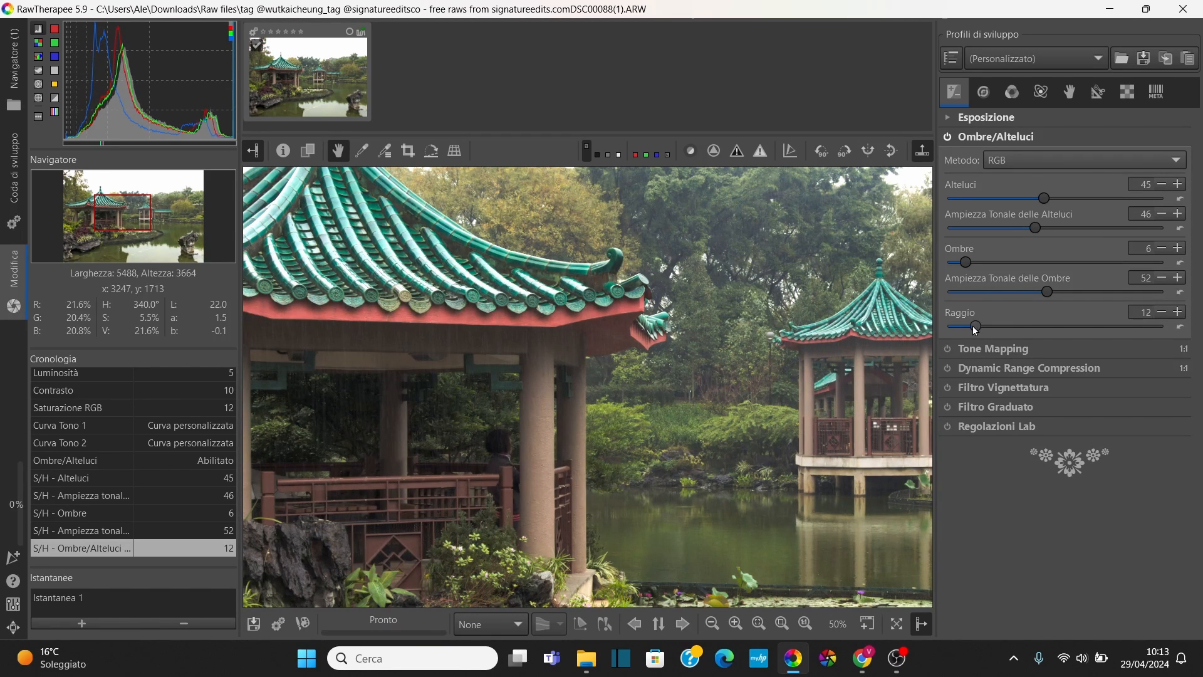
- Collapse Ombre/Alteluci, compare the photo with the adjustment off and on again, and fit the whole image in view
click(998, 138)
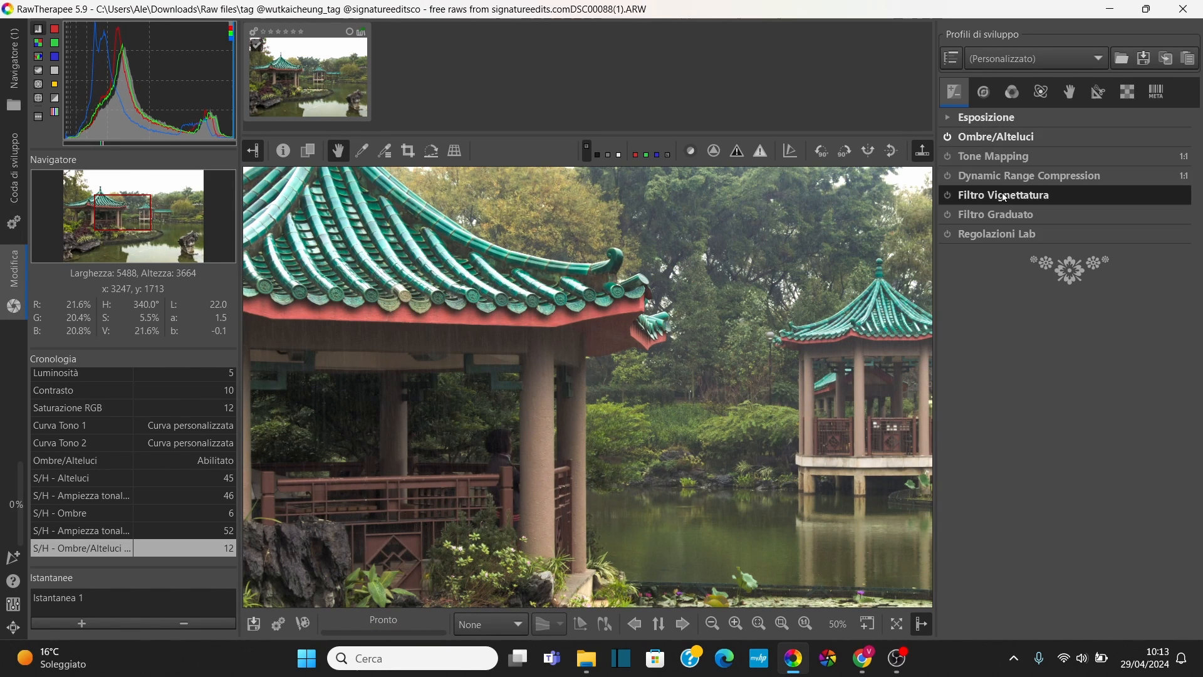
click(948, 138)
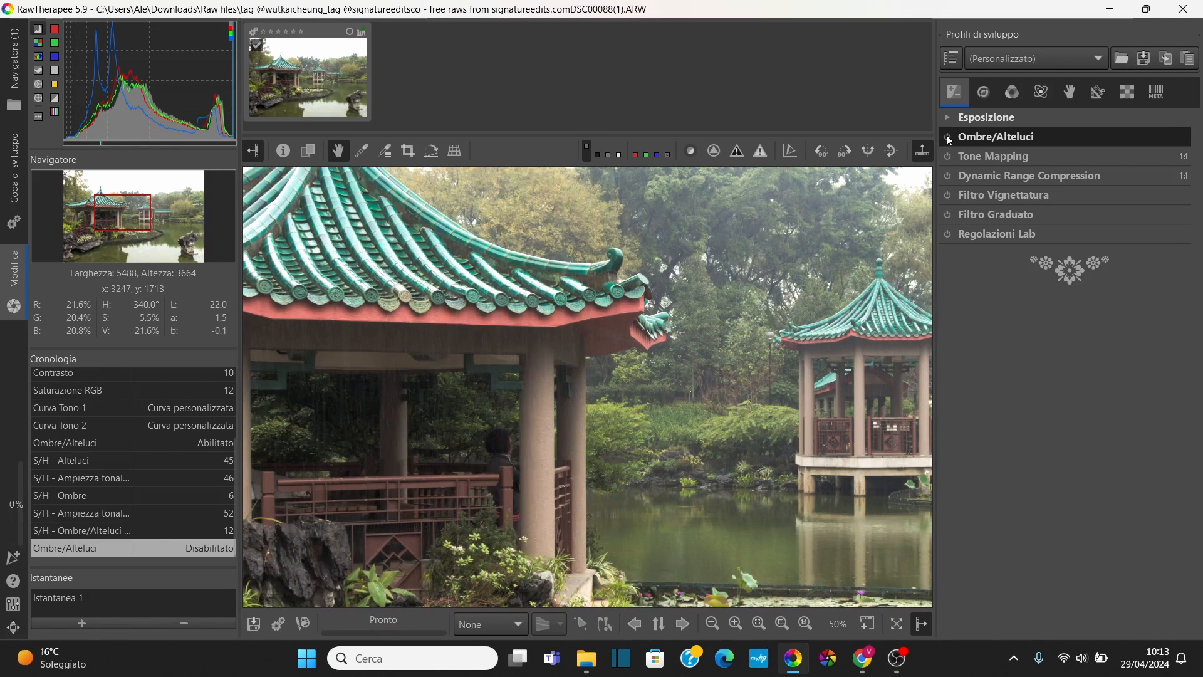
click(948, 138)
key(f)
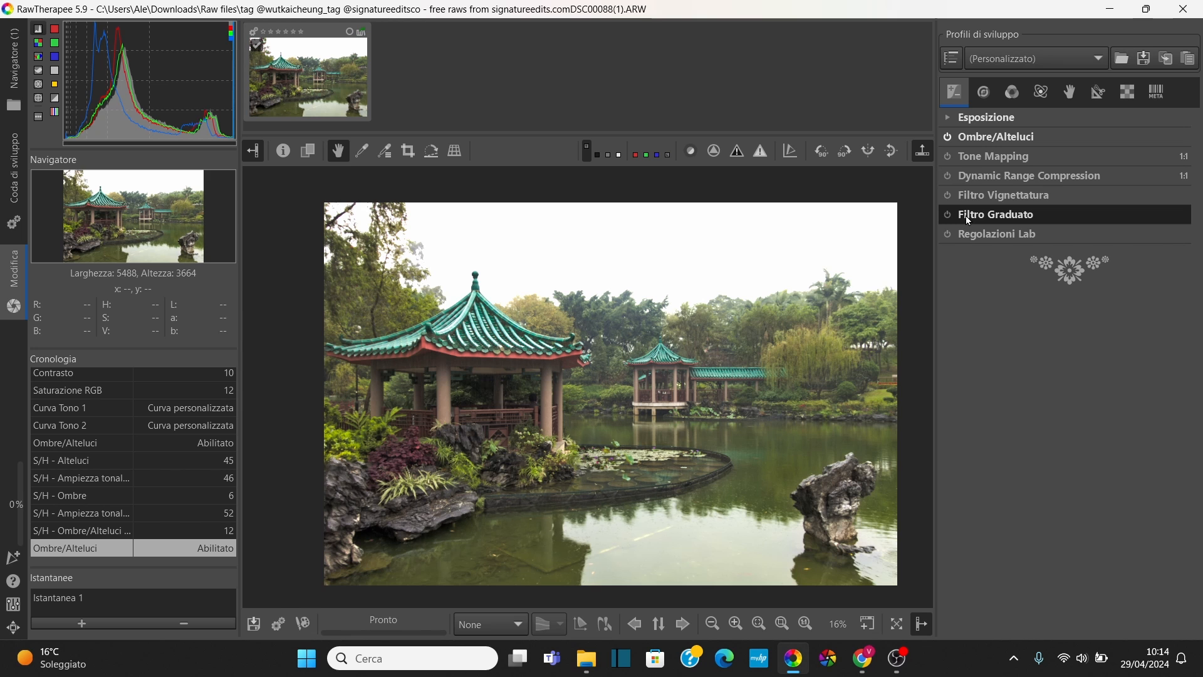
- Enable Filtro Graduato, show its on-image guides, and set the centre to X 1, Y -32 and Forza to 3.65
click(949, 214)
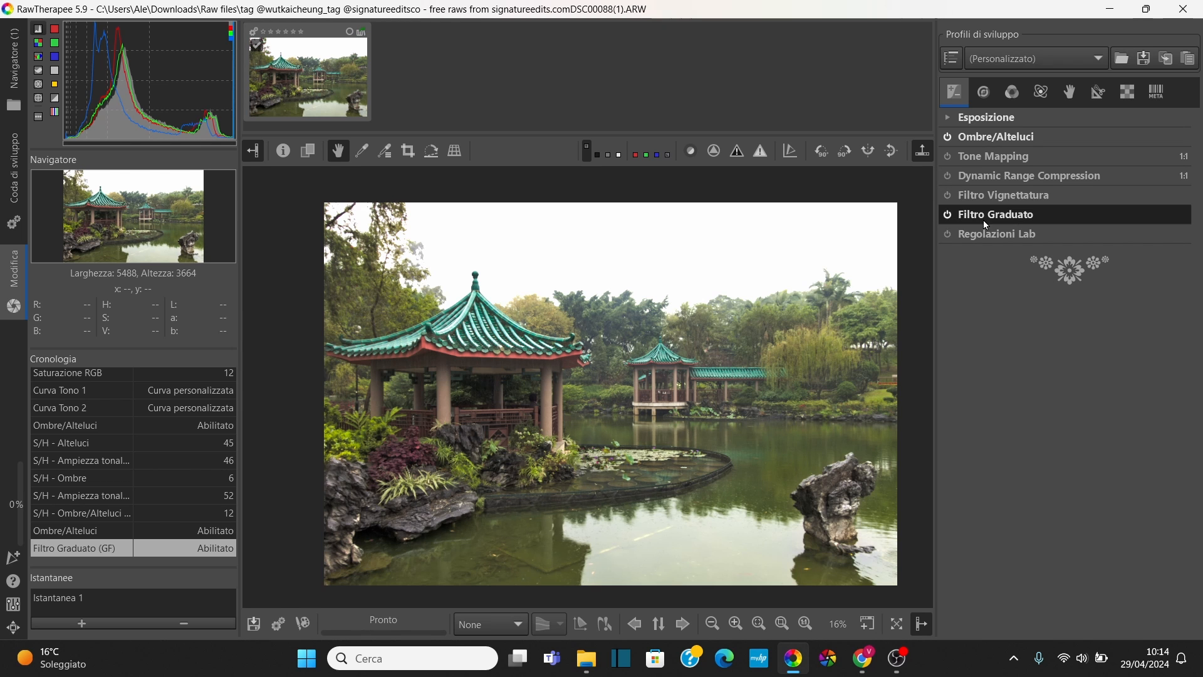
click(987, 216)
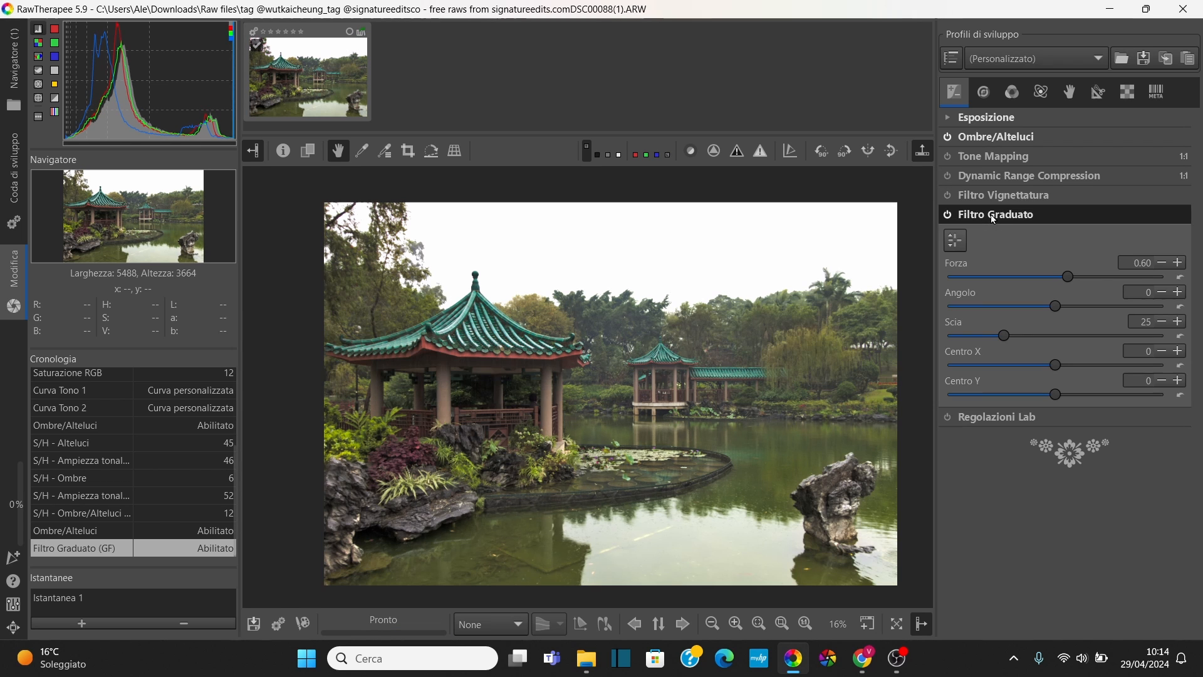
click(955, 241)
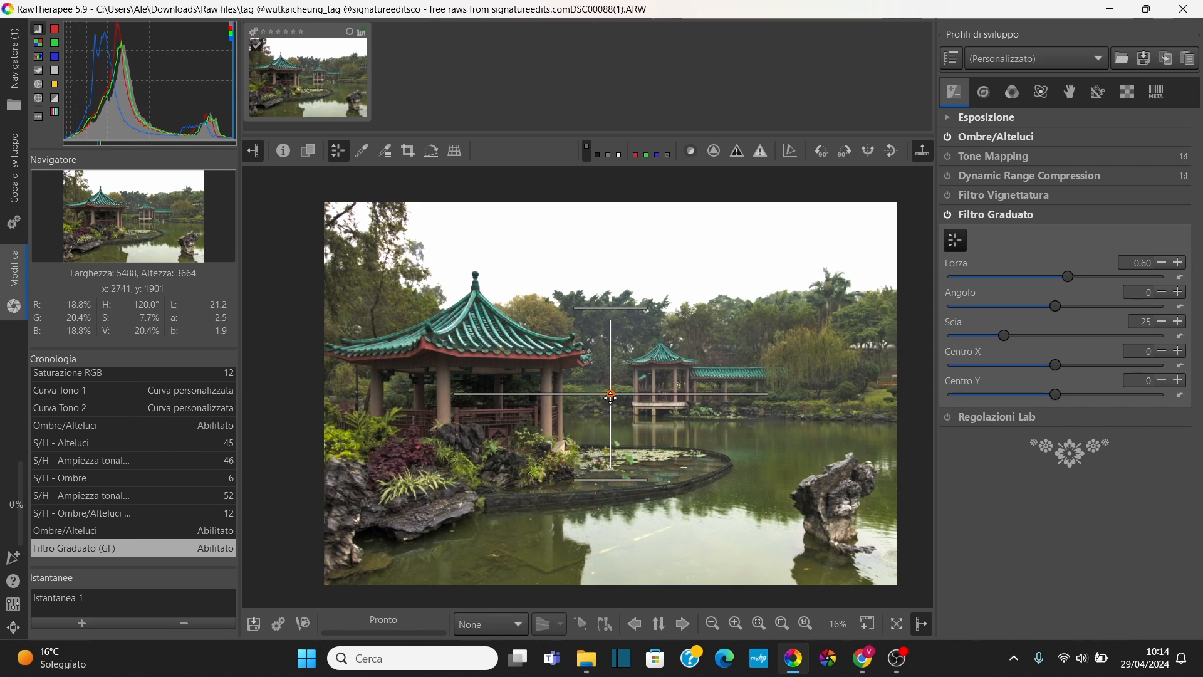
drag(611, 395, 614, 333)
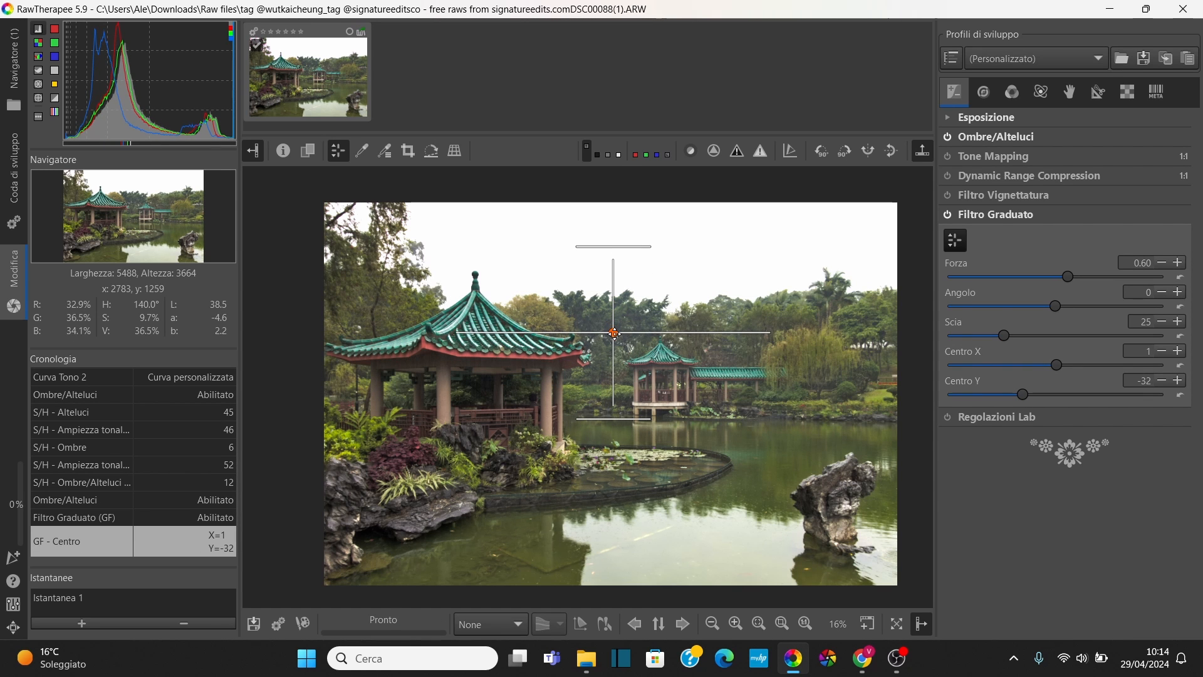
drag(1093, 278, 1130, 277)
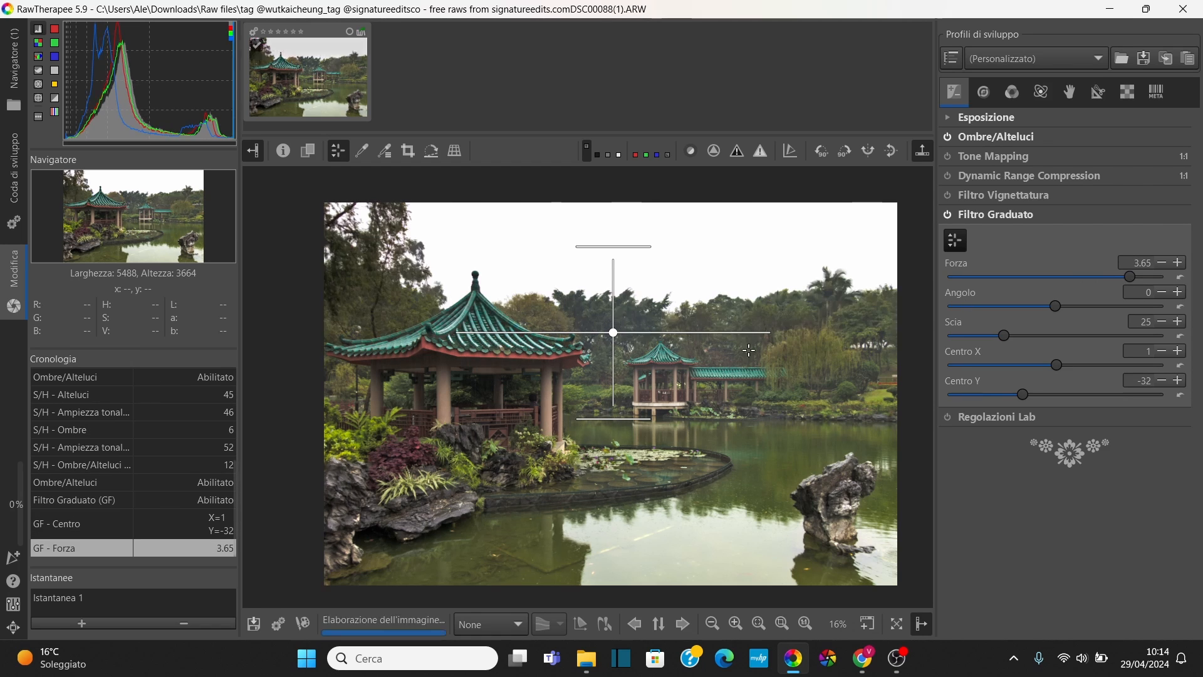
- Try a Filtro Graduato gradient with Scia 27, lowering its centre and then raising it to X 0, Y -43
drag(614, 333, 610, 370)
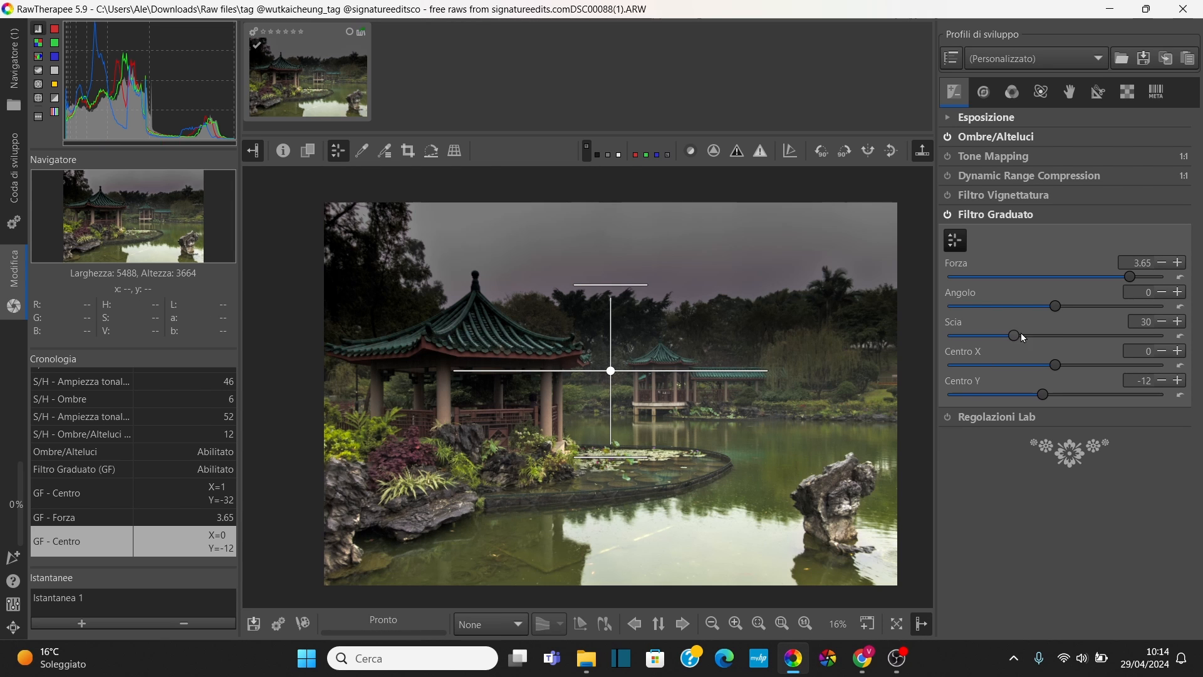
mouse_move(1020, 334)
mouse_down()
mouse_move(1046, 333)
mouse_move(990, 338)
mouse_move(1032, 337)
mouse_up()
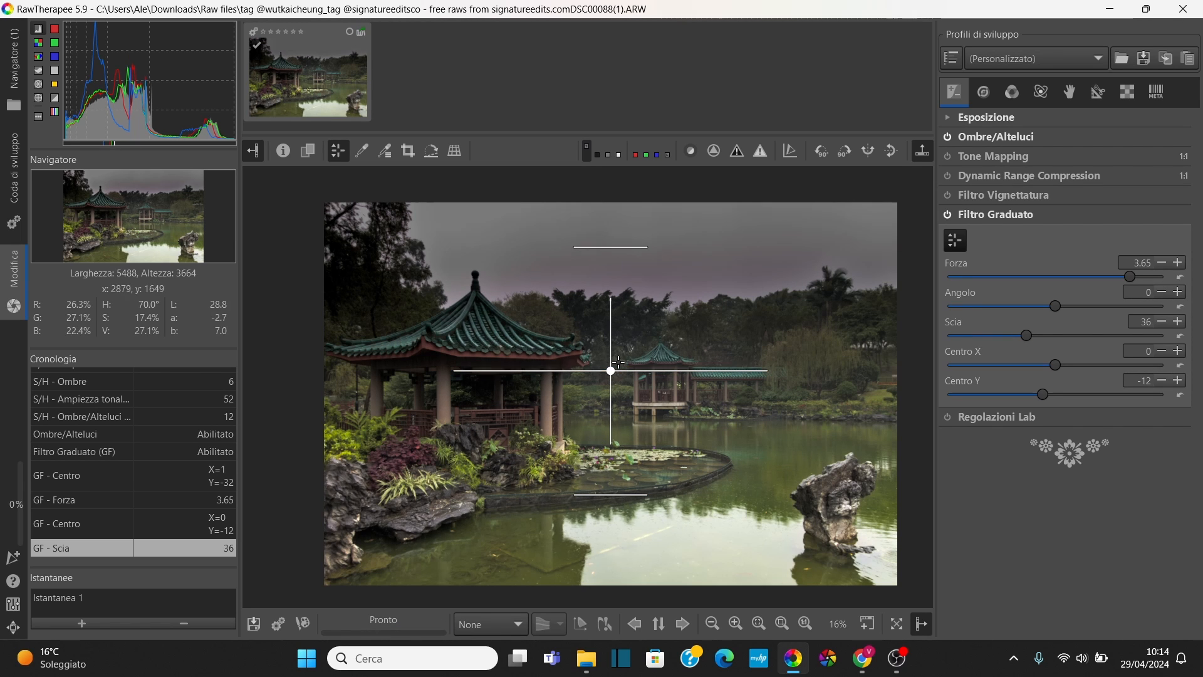
drag(611, 370, 608, 361)
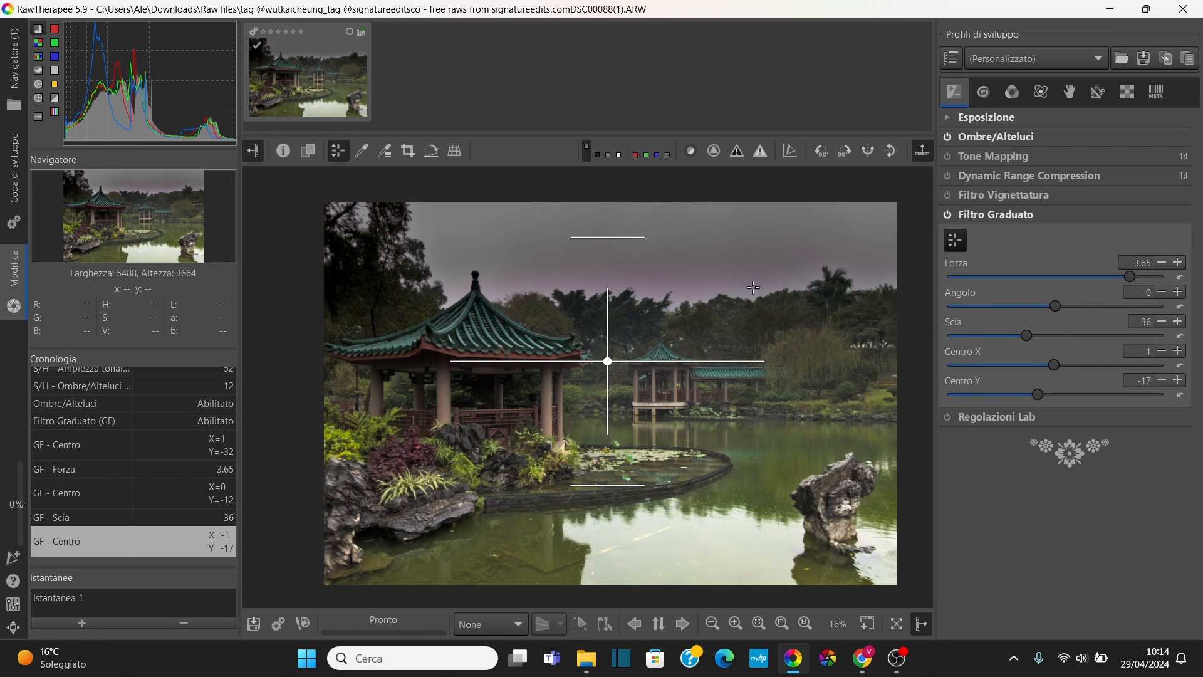
drag(1026, 336, 1008, 335)
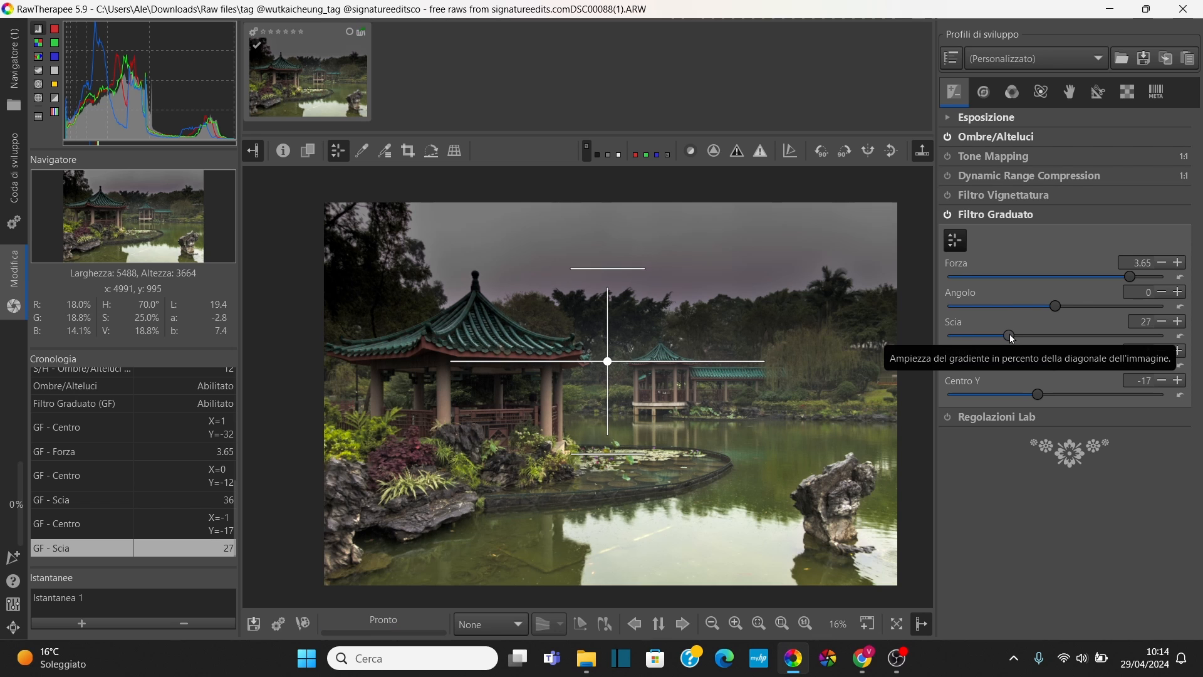
drag(608, 361, 611, 304)
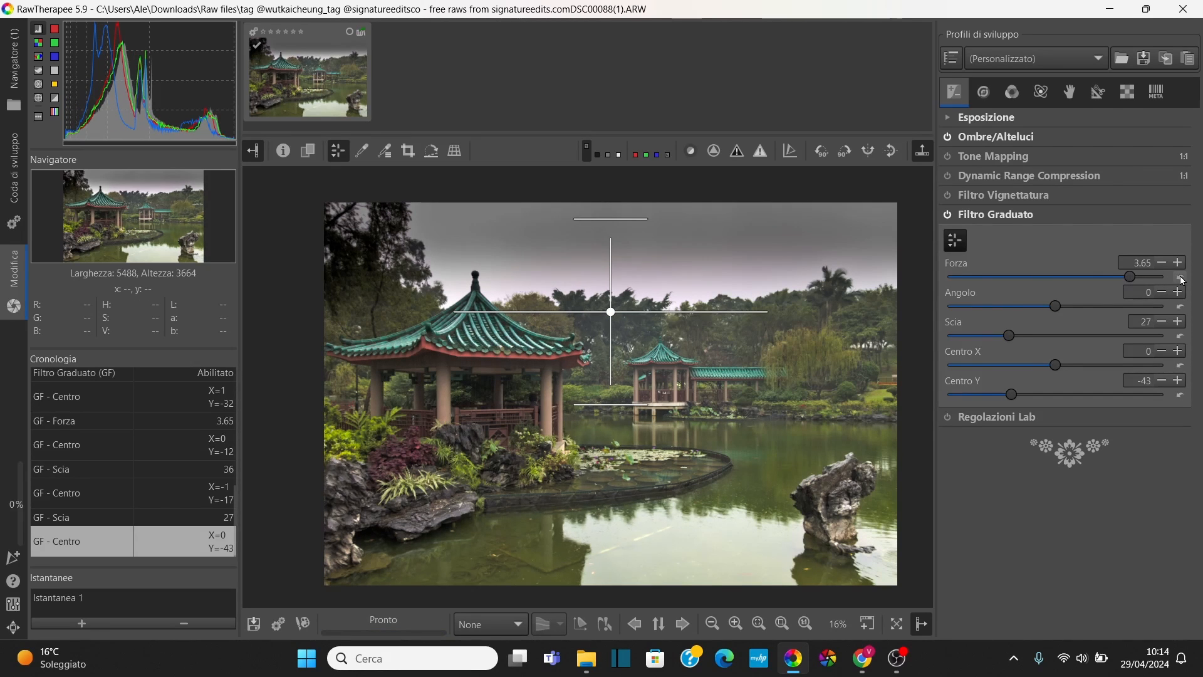
- Reset the graduated filter's Forza, Scia and centre, and try centre Y -52 with Forza 0.51
click(1179, 337)
click(1180, 394)
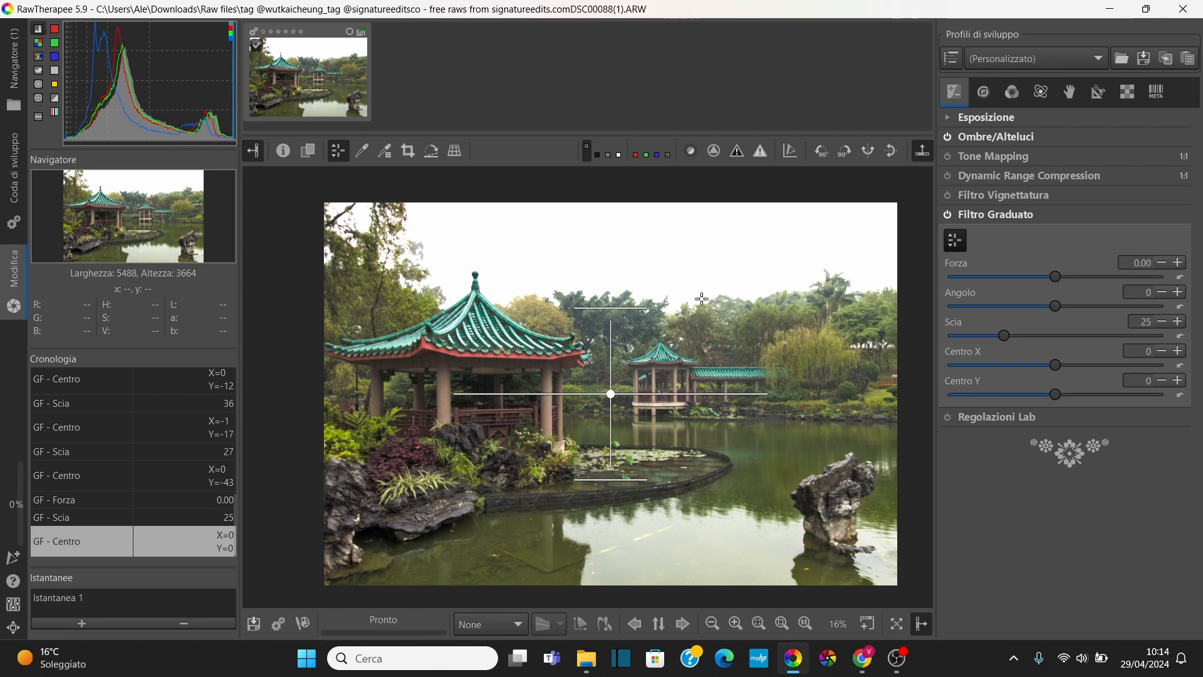
drag(610, 388, 611, 294)
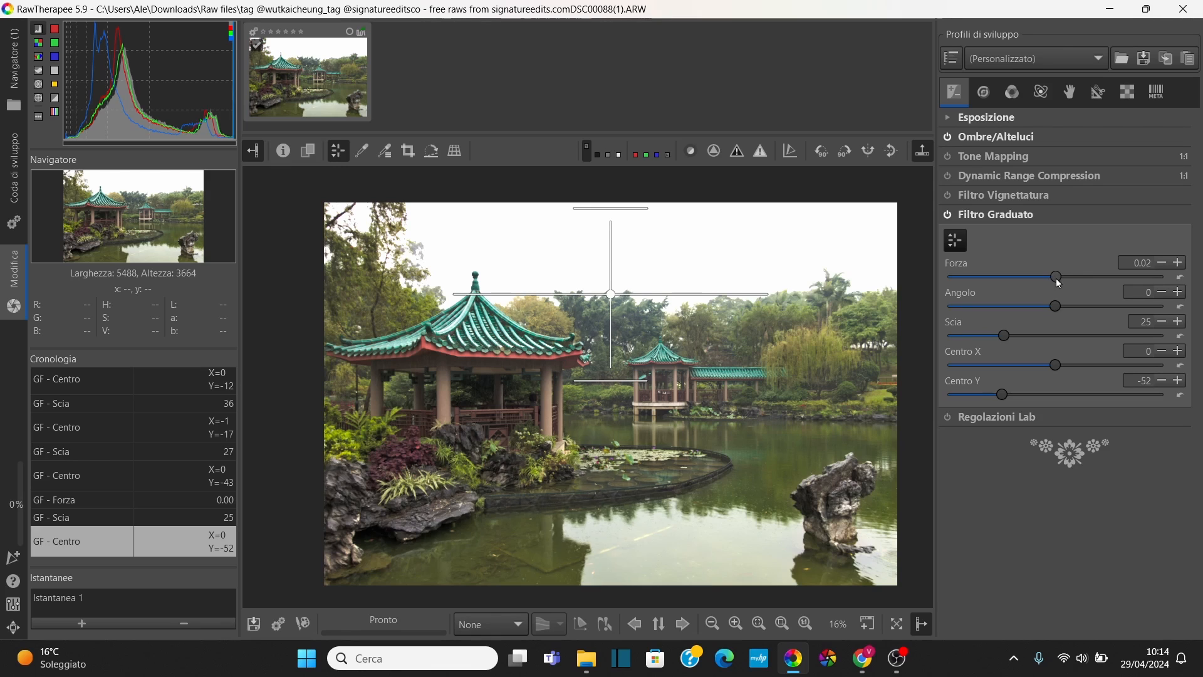
mouse_move(1059, 283)
mouse_down()
mouse_move(1098, 283)
mouse_move(1015, 279)
mouse_move(1066, 276)
mouse_up()
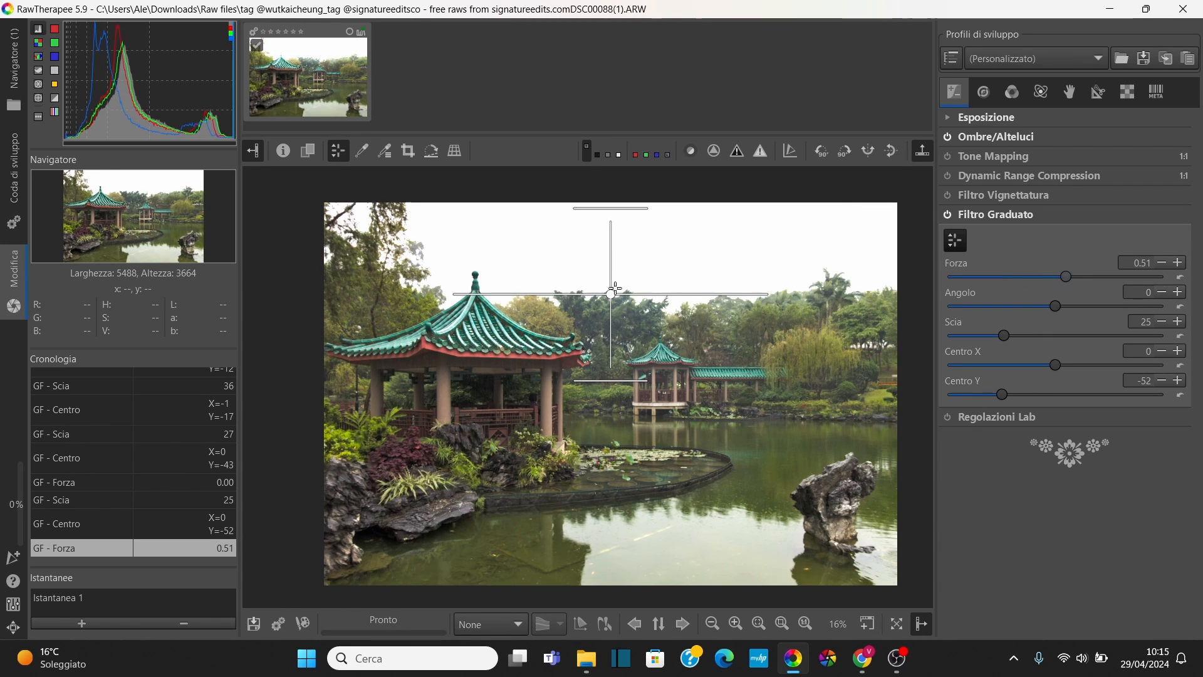
- Try brightening the sky area with the graduated filter centred at X 1, Y -35, Forza -0.69 and Scia 19
drag(615, 289, 619, 328)
drag(1067, 276, 1043, 274)
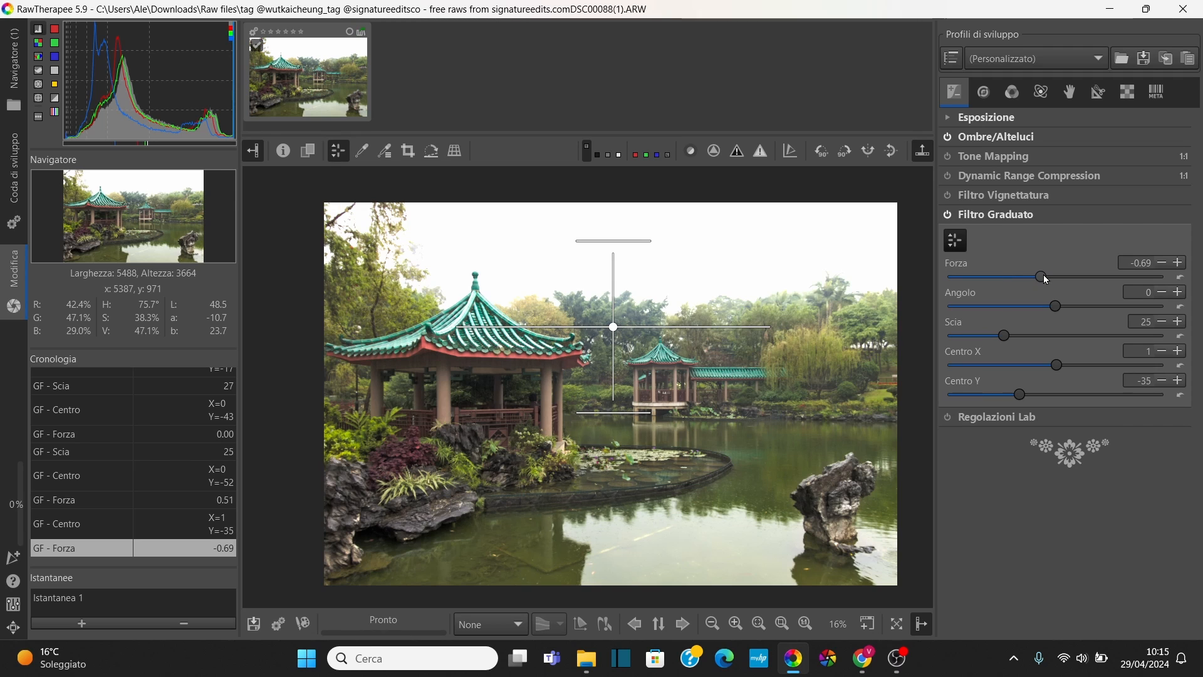
drag(620, 413, 624, 386)
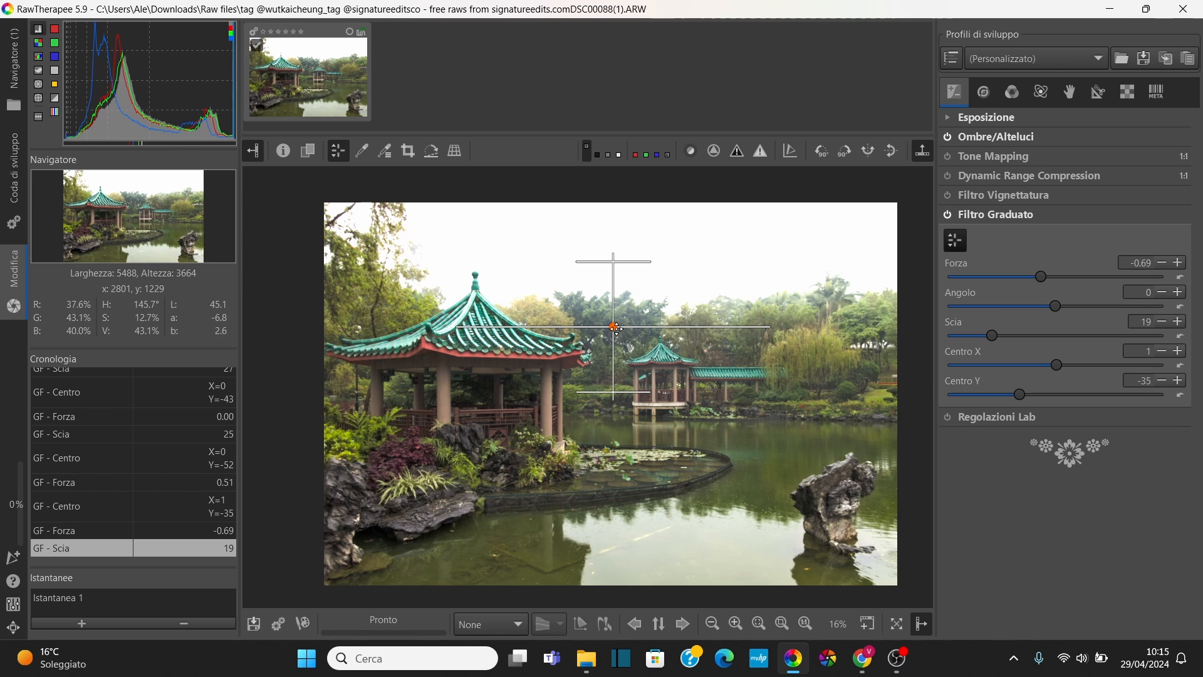
- Try the graduated filter lower over the pond, at centre X 0, Y 21, with Forza -0.72 and Scia 22
drag(616, 328, 612, 444)
drag(630, 499, 636, 465)
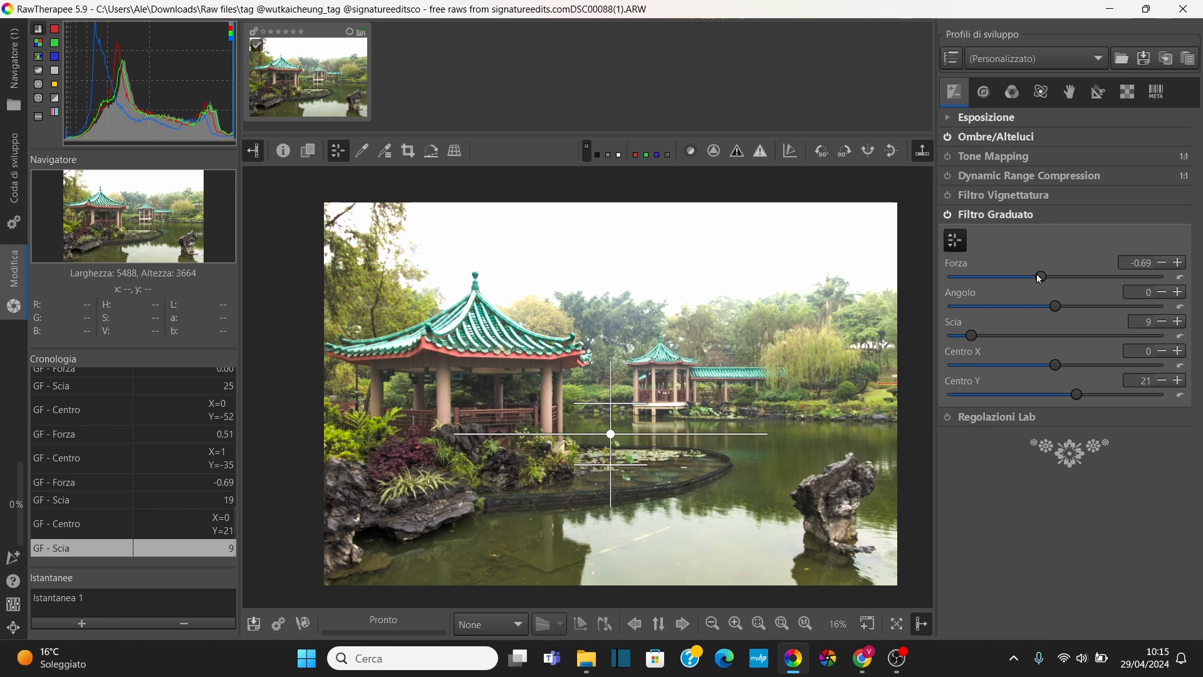
mouse_move(1037, 274)
mouse_down()
mouse_move(1085, 277)
mouse_move(1017, 285)
mouse_move(1038, 282)
mouse_up()
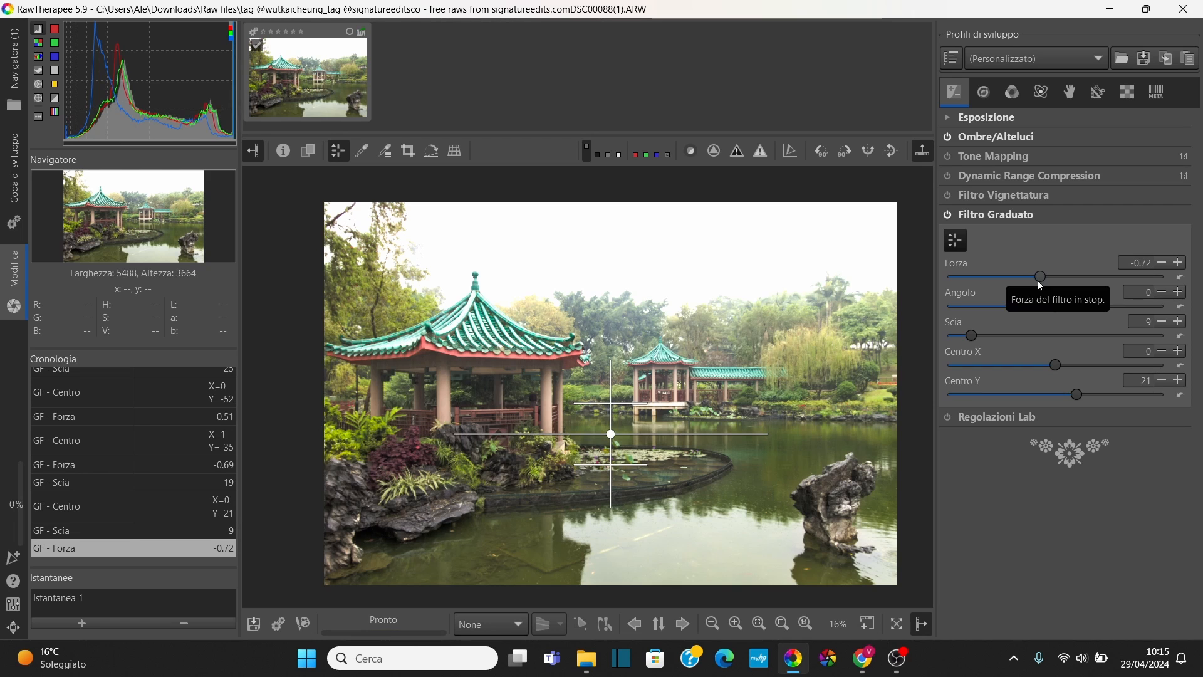
drag(614, 404, 622, 361)
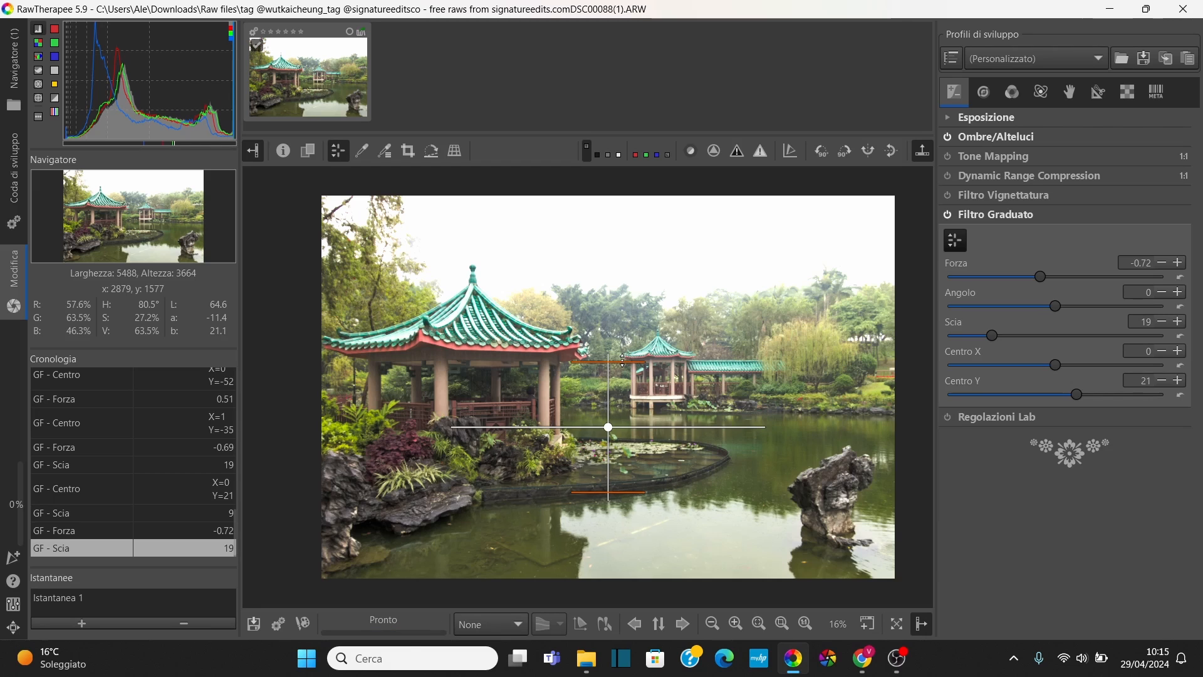
drag(622, 361, 623, 351)
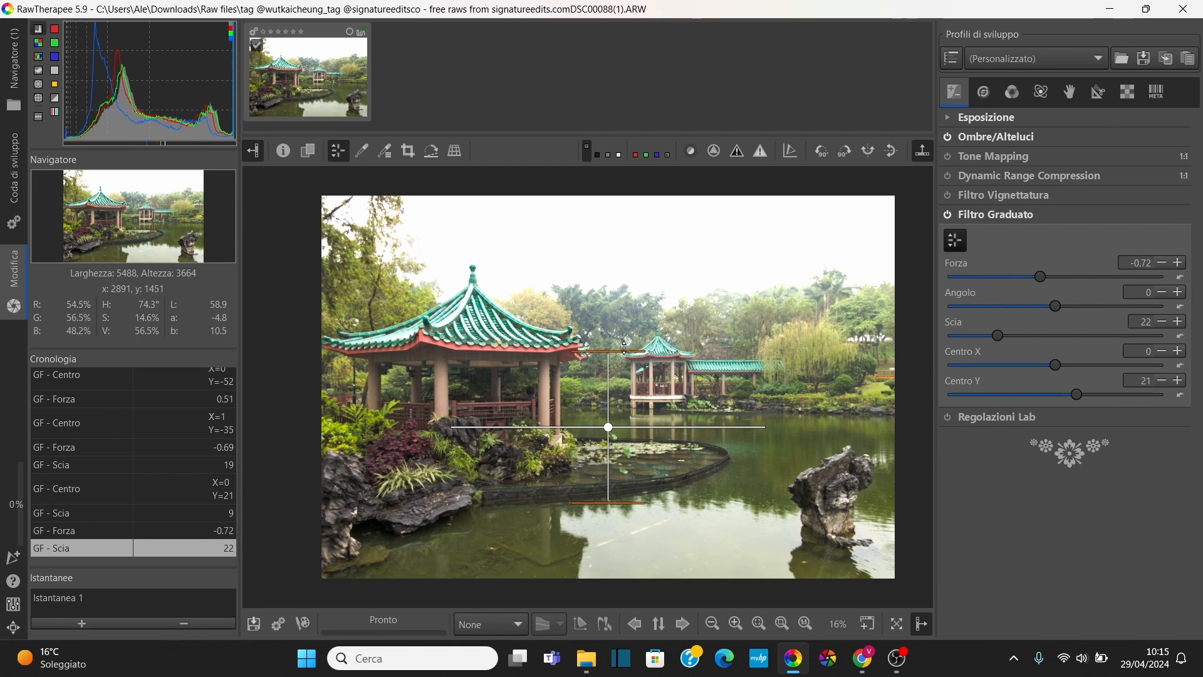
- Move the graduated filter's centre up to X 1, Y -51 and set Forza to -1.40
drag(609, 427, 611, 289)
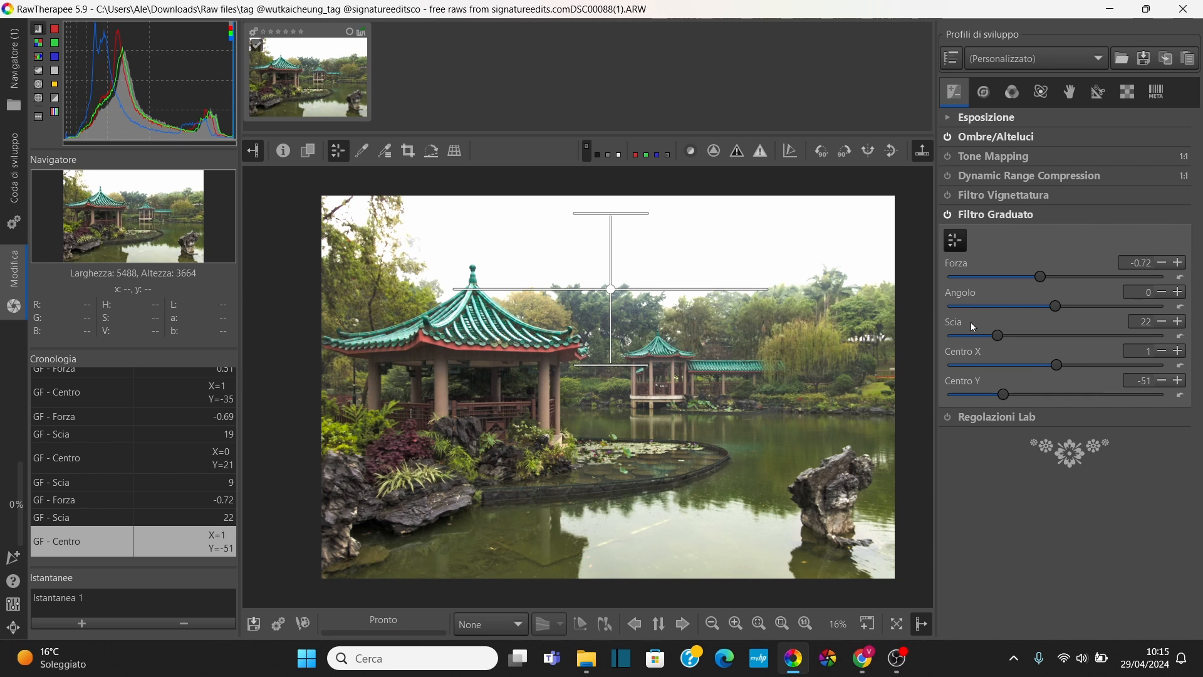
drag(1040, 277, 1055, 277)
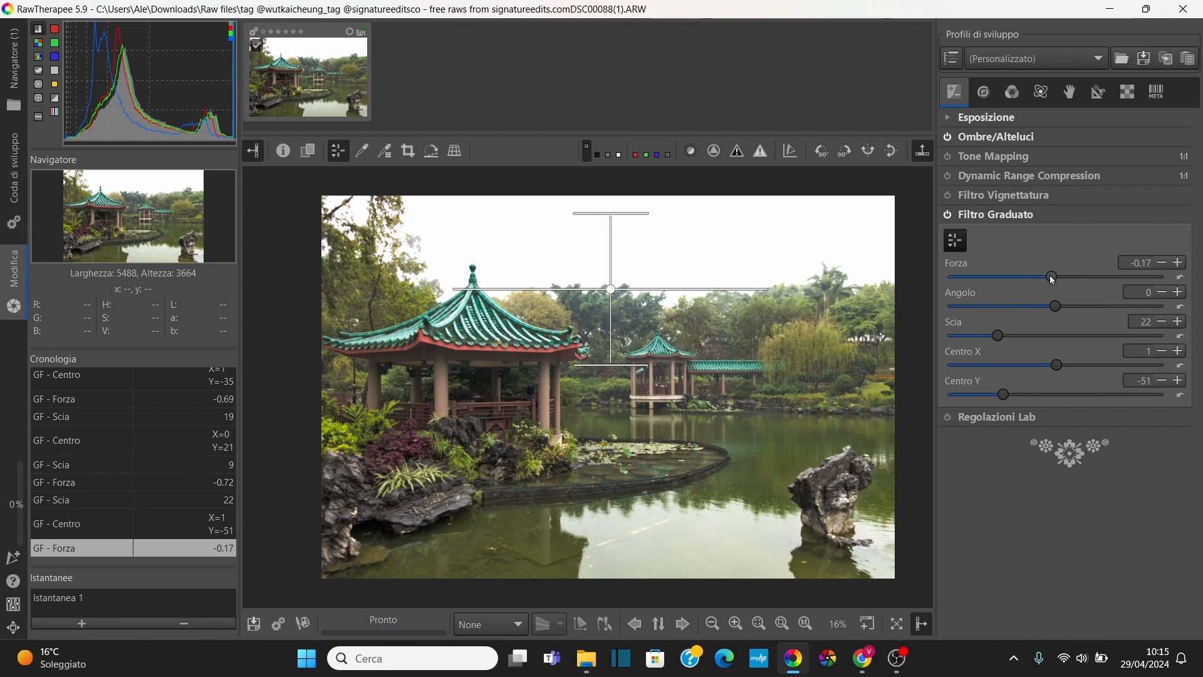
mouse_move(1035, 275)
mouse_down()
mouse_move(1016, 276)
mouse_move(1027, 276)
mouse_up()
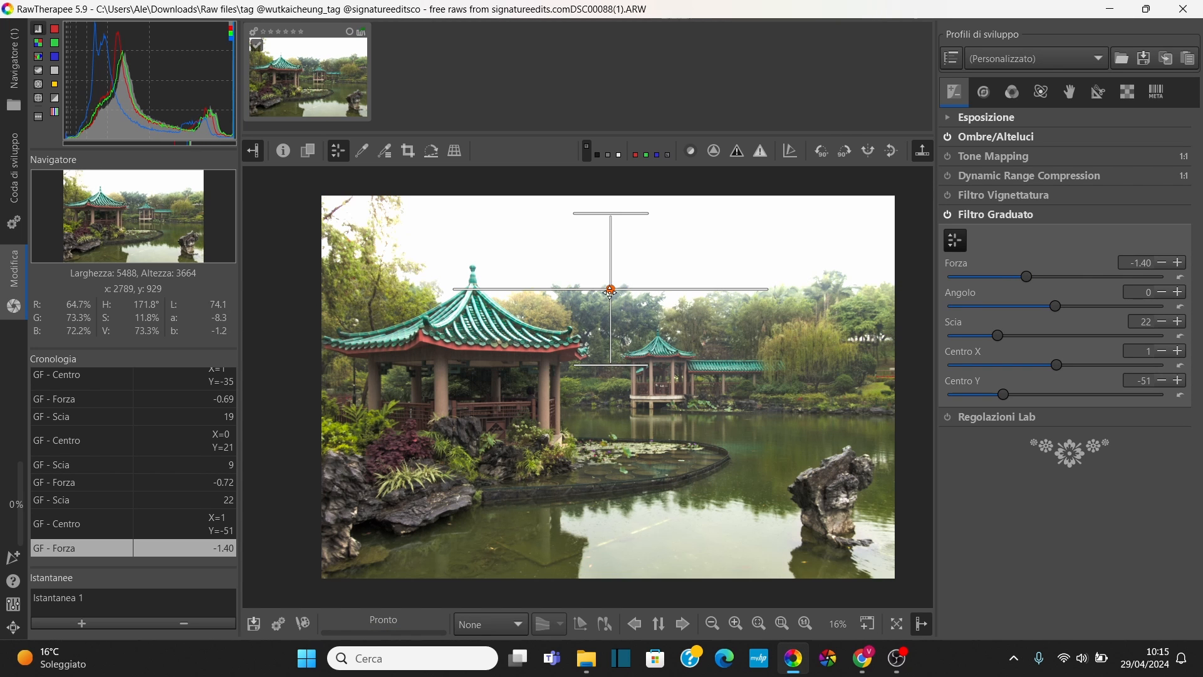
- Set the graduated filter's centre to X 0, Y -35 and Scia to 29, and compare the photo with the filter off and on
drag(611, 296, 608, 311)
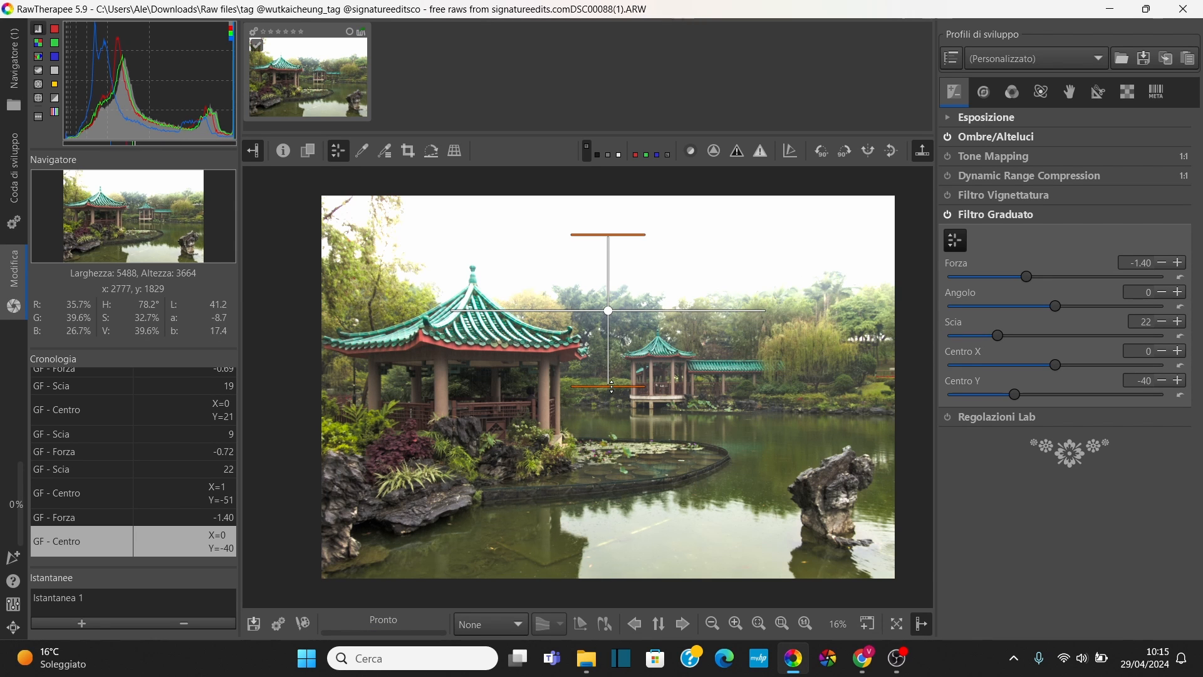
drag(611, 387, 608, 426)
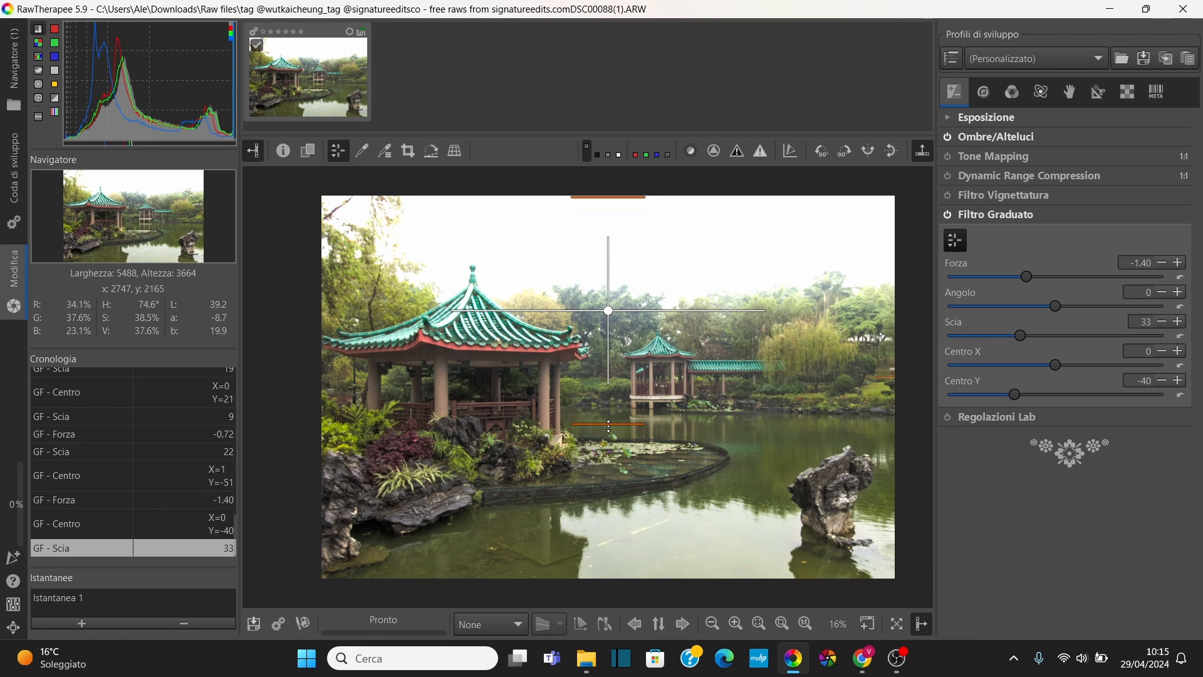
mouse_move(608, 310)
mouse_down()
mouse_move(613, 332)
mouse_move(611, 315)
mouse_up()
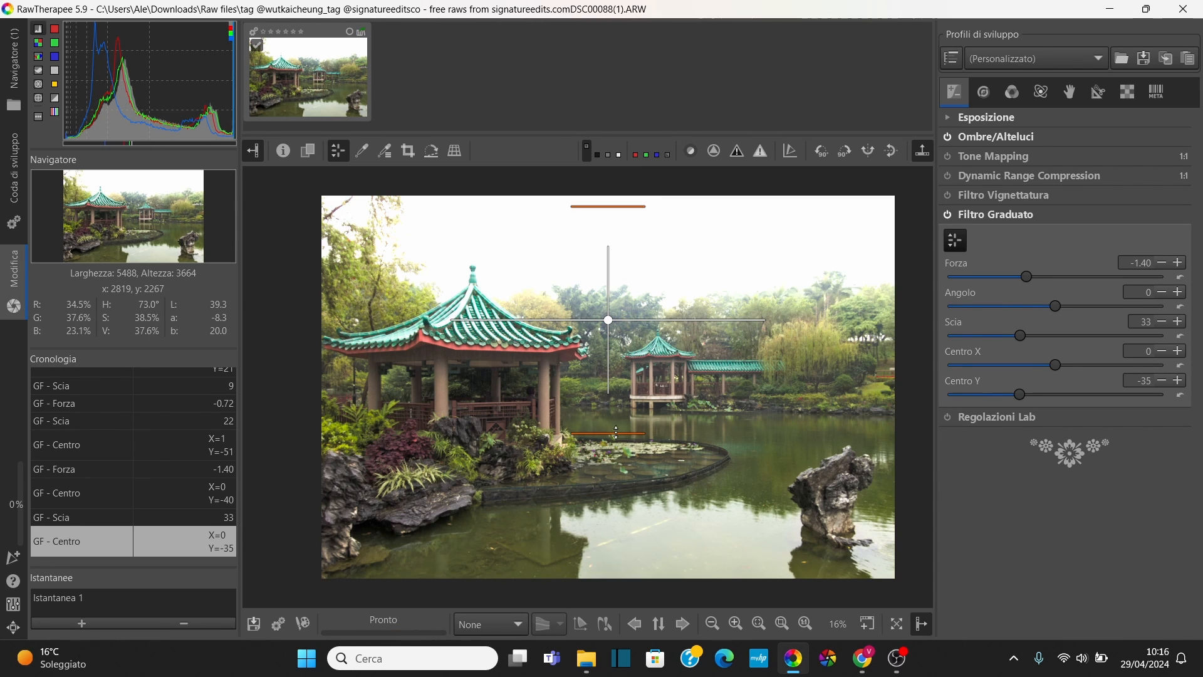
drag(608, 207, 608, 220)
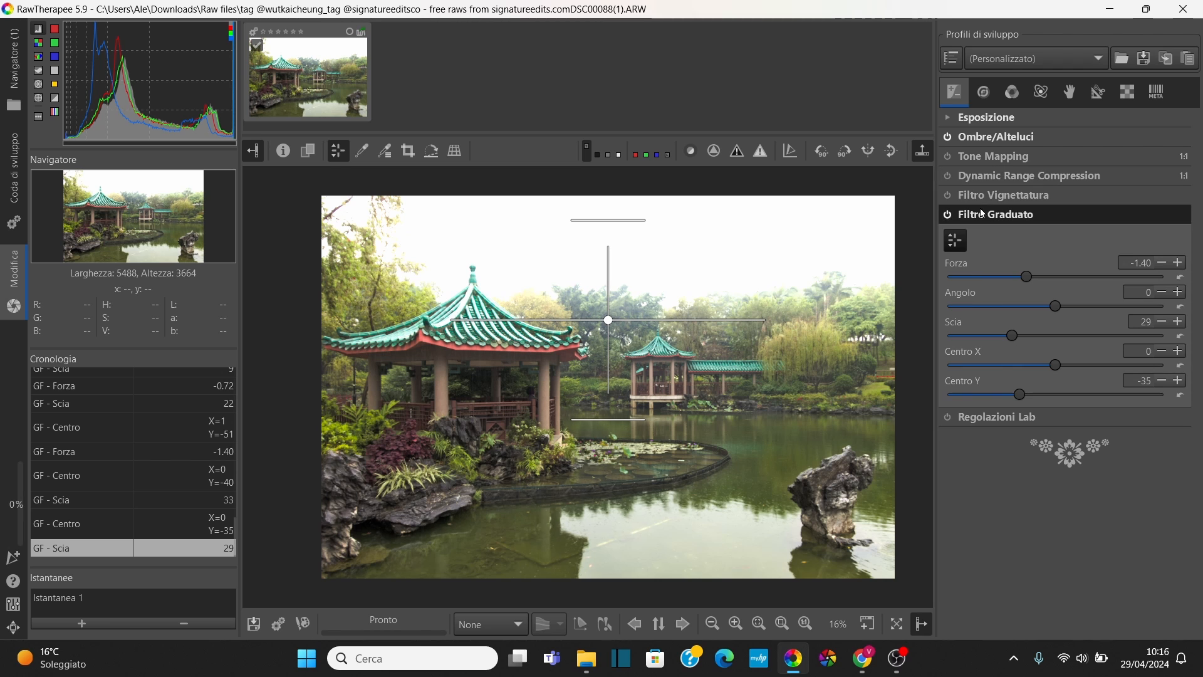
click(948, 214)
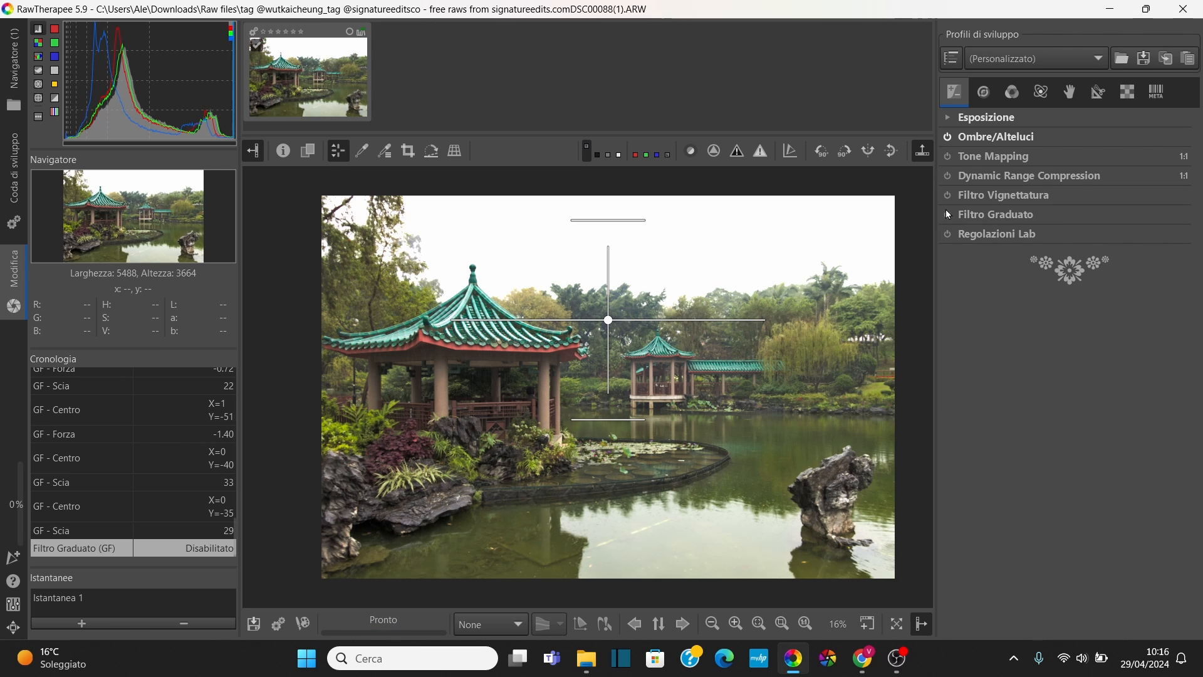
click(948, 214)
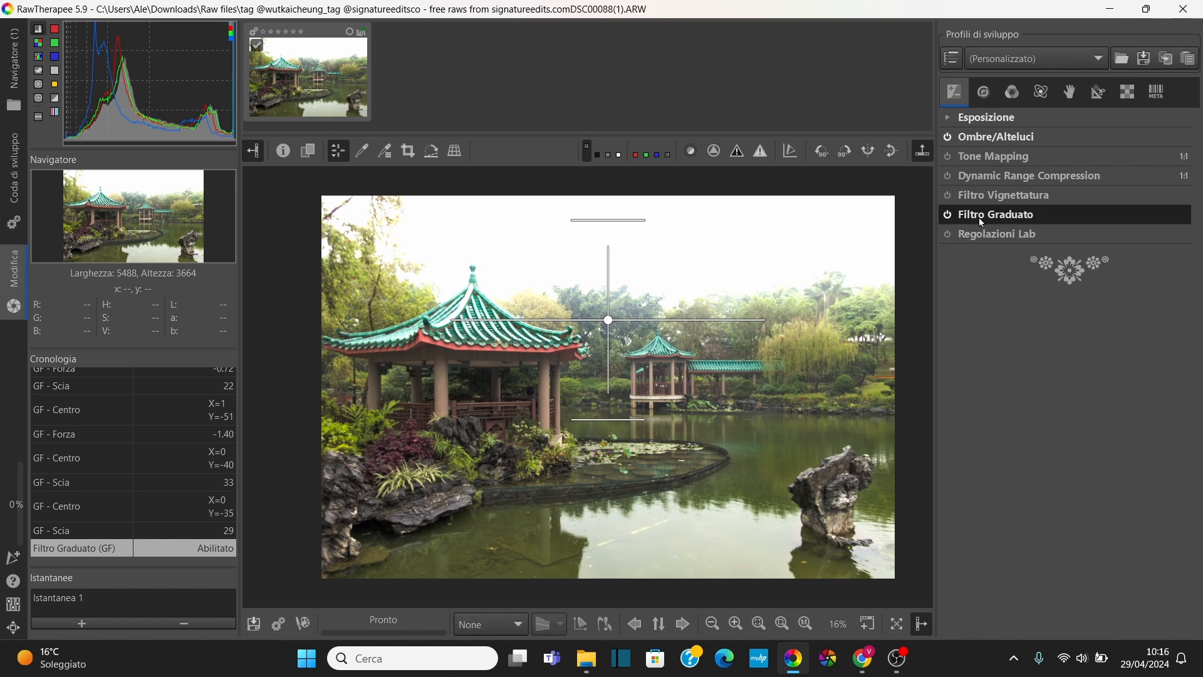
- Enable the Nitidezza sharpening among the detail tools and expand its settings
click(989, 93)
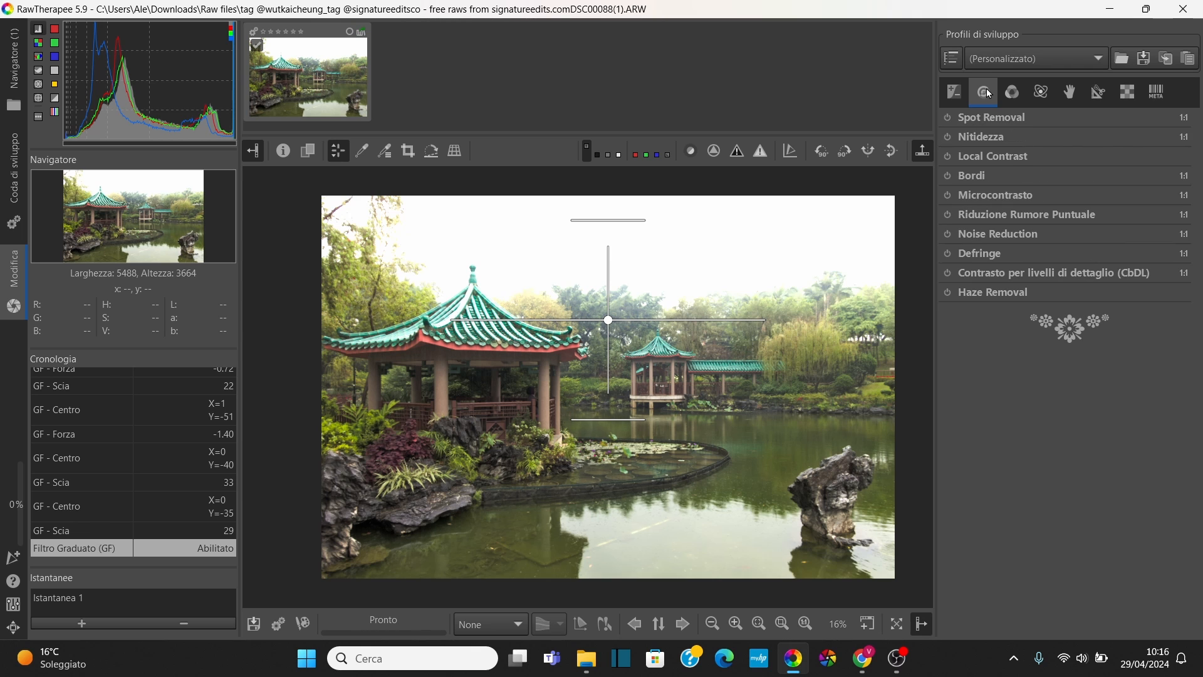
click(964, 136)
click(948, 137)
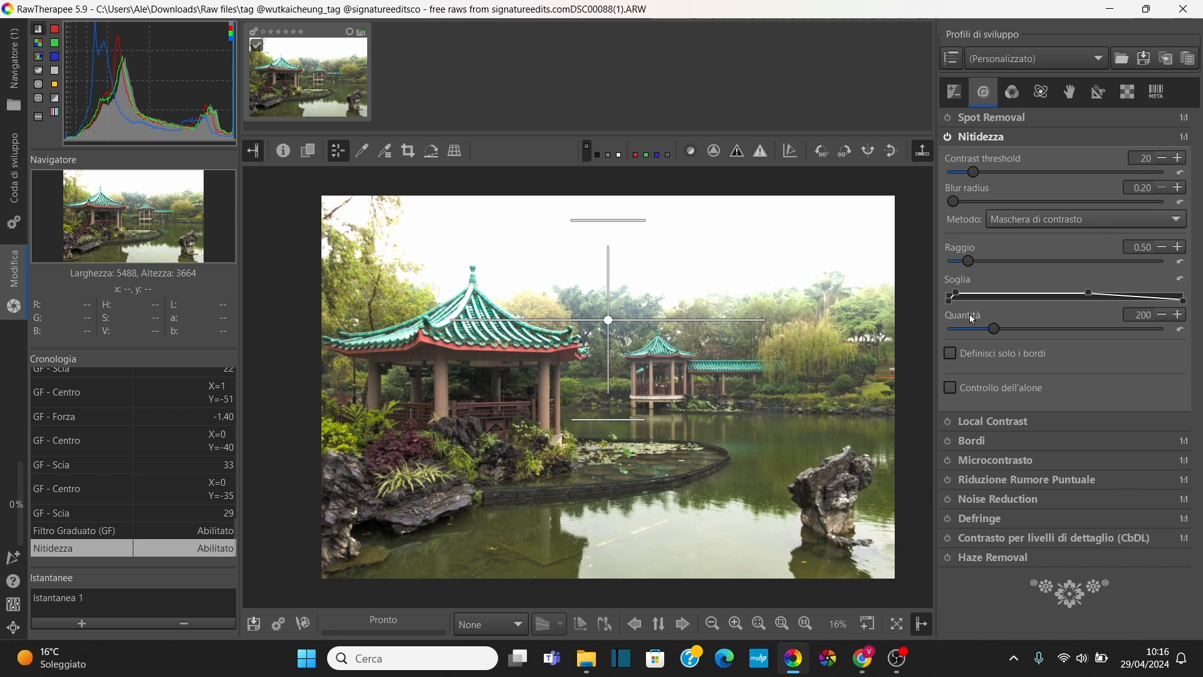
click(983, 138)
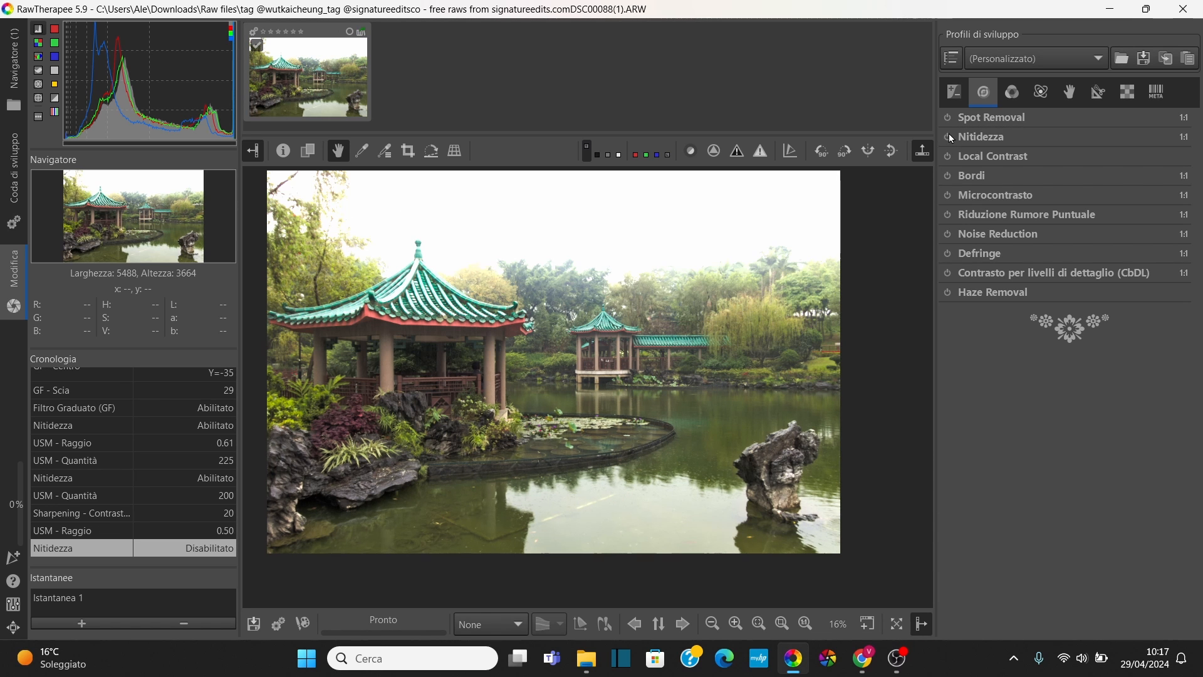
click(948, 135)
click(961, 137)
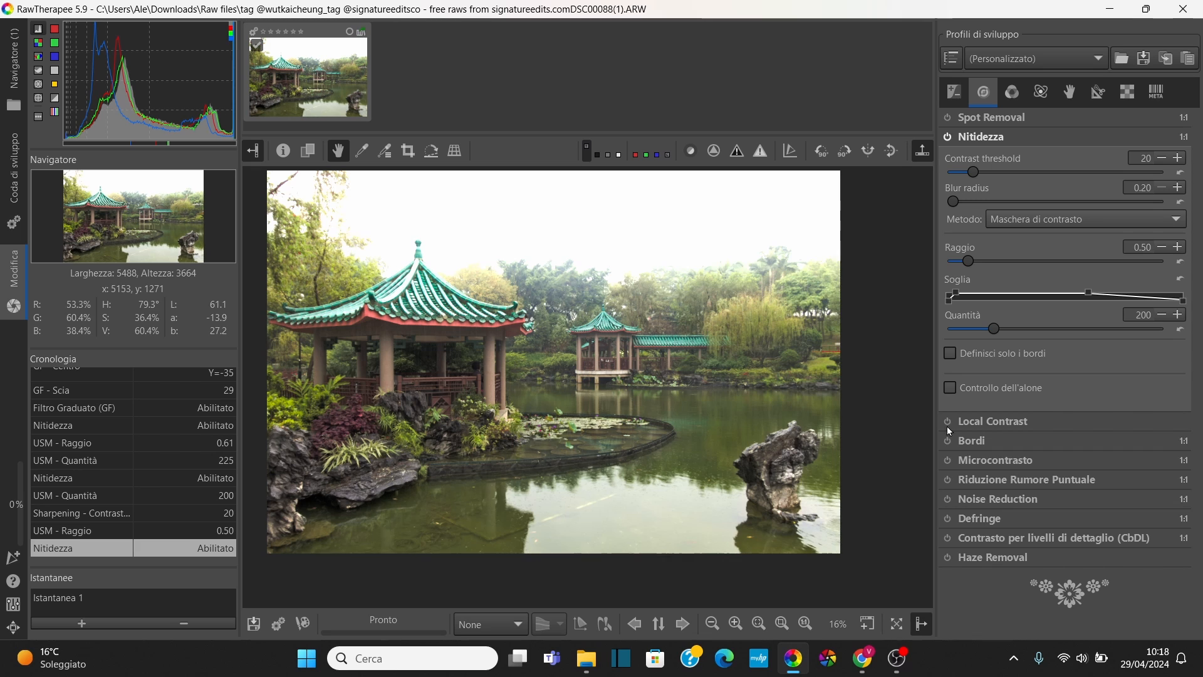
- Examine the sharpening effect up close on the rock in the pond, at 200% and 100% zoom
scroll(727, 406, up, 7)
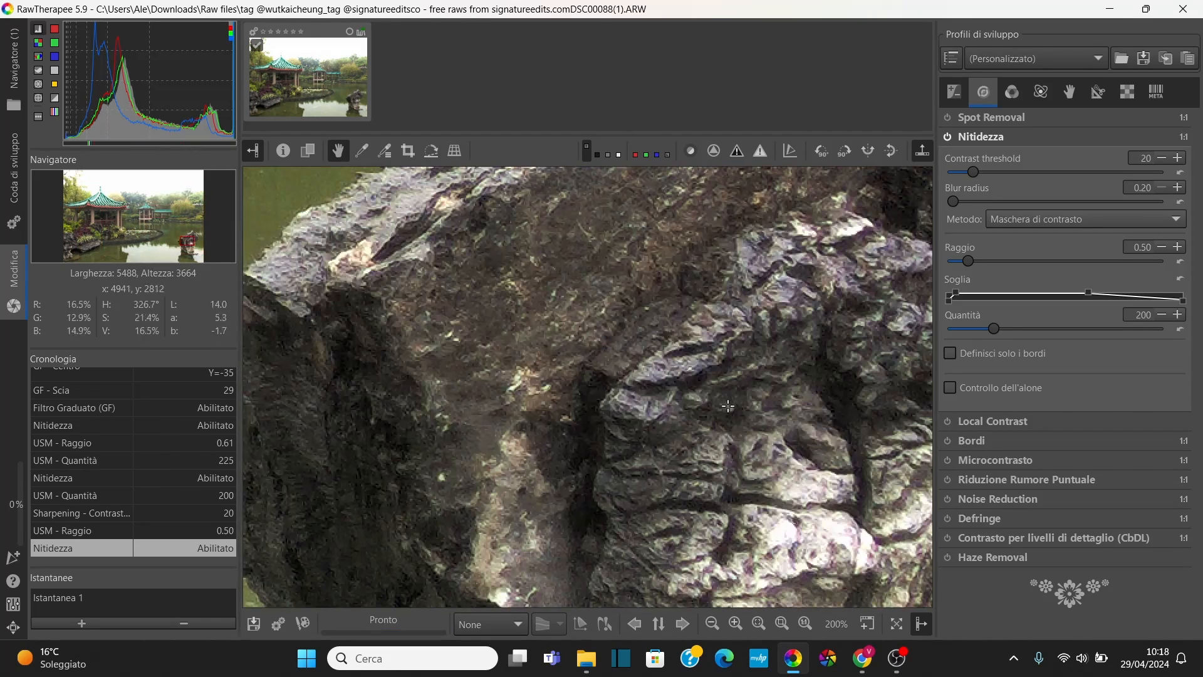
drag(728, 406, 718, 401)
drag(542, 292, 584, 363)
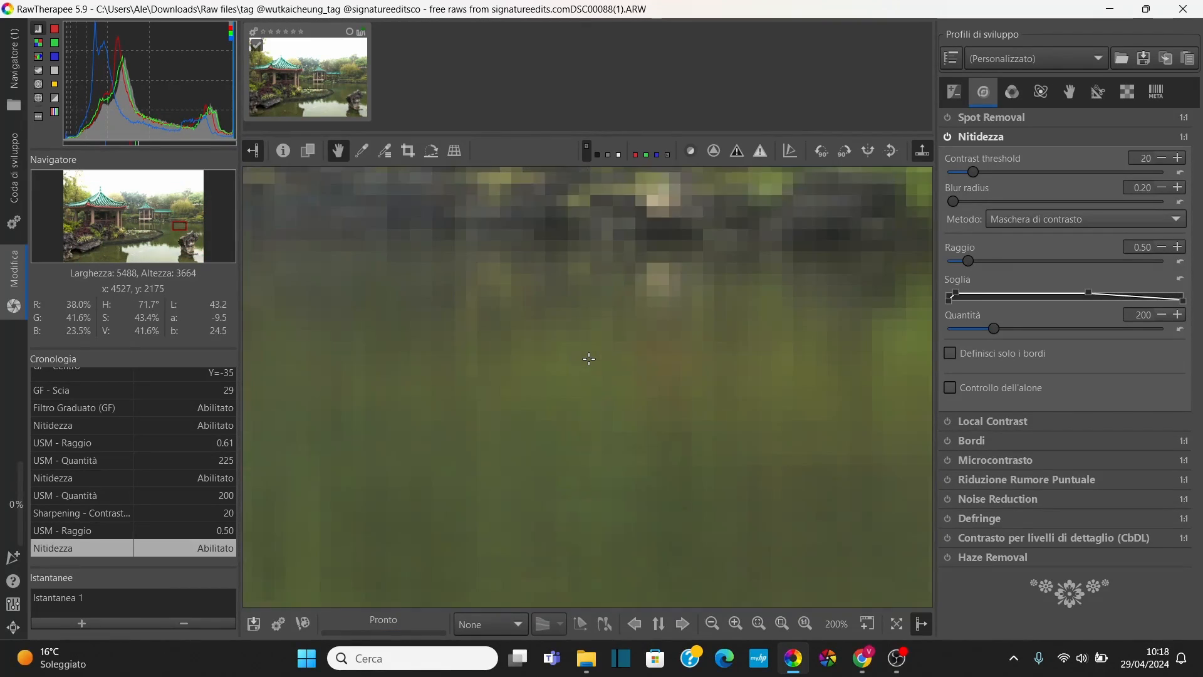
scroll(588, 359, down, 5)
scroll(691, 455, up, 3)
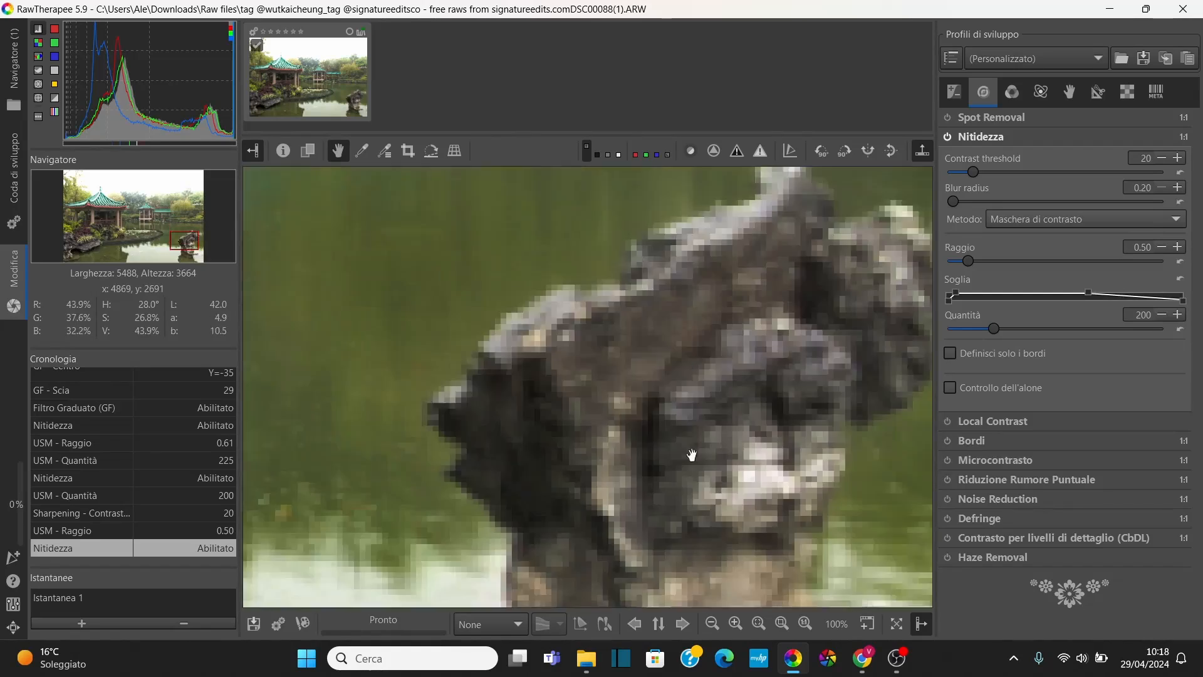
- Set the Nitidezza Raggio to 0.67 while checking the rock in the pond at 300% zoom
drag(691, 455, 686, 479)
scroll(568, 377, up, 1)
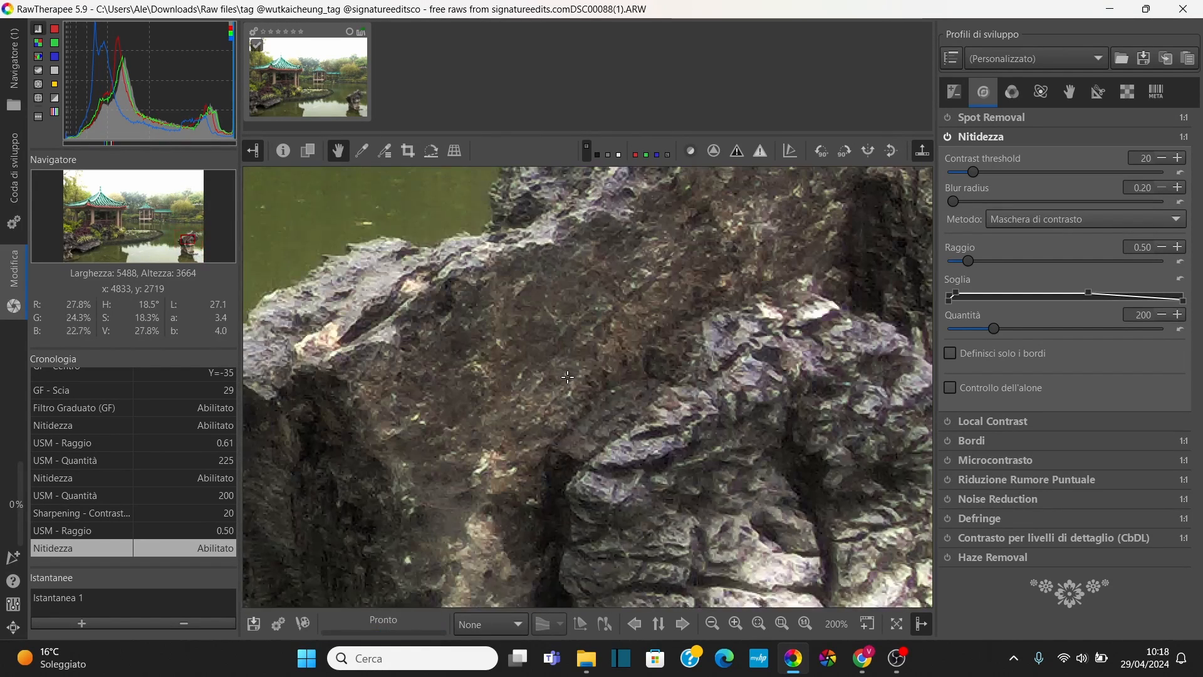
scroll(568, 378, up, 1)
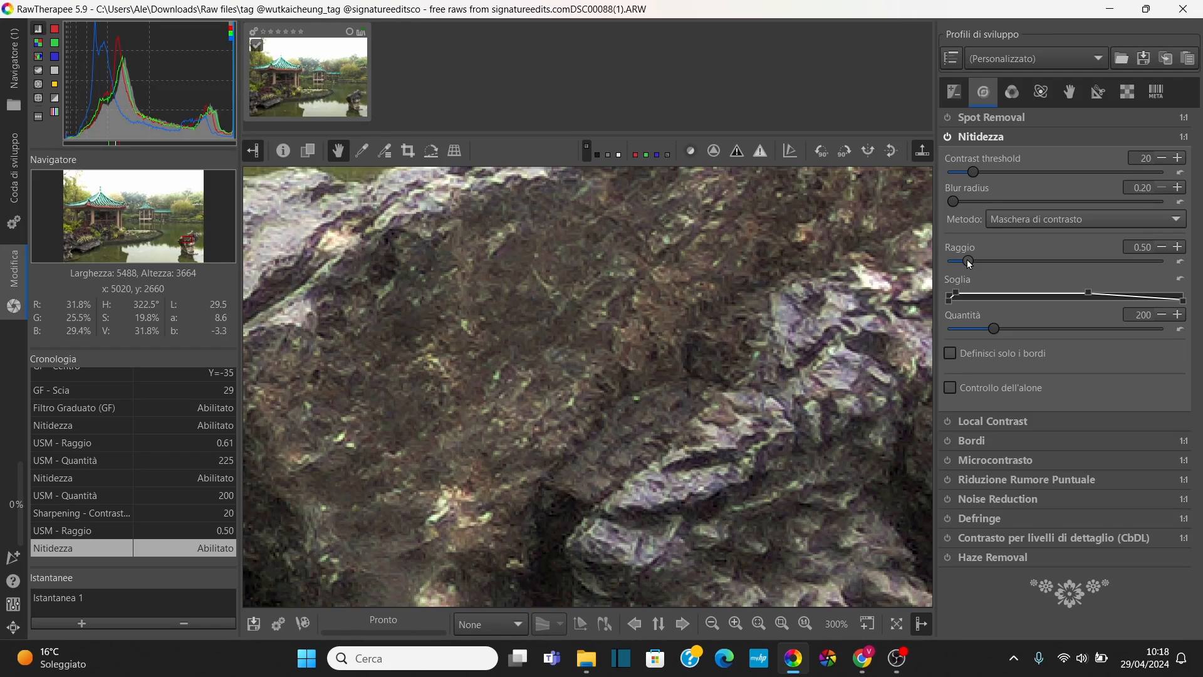
mouse_move(969, 262)
mouse_down()
mouse_move(1110, 260)
mouse_move(990, 267)
mouse_up()
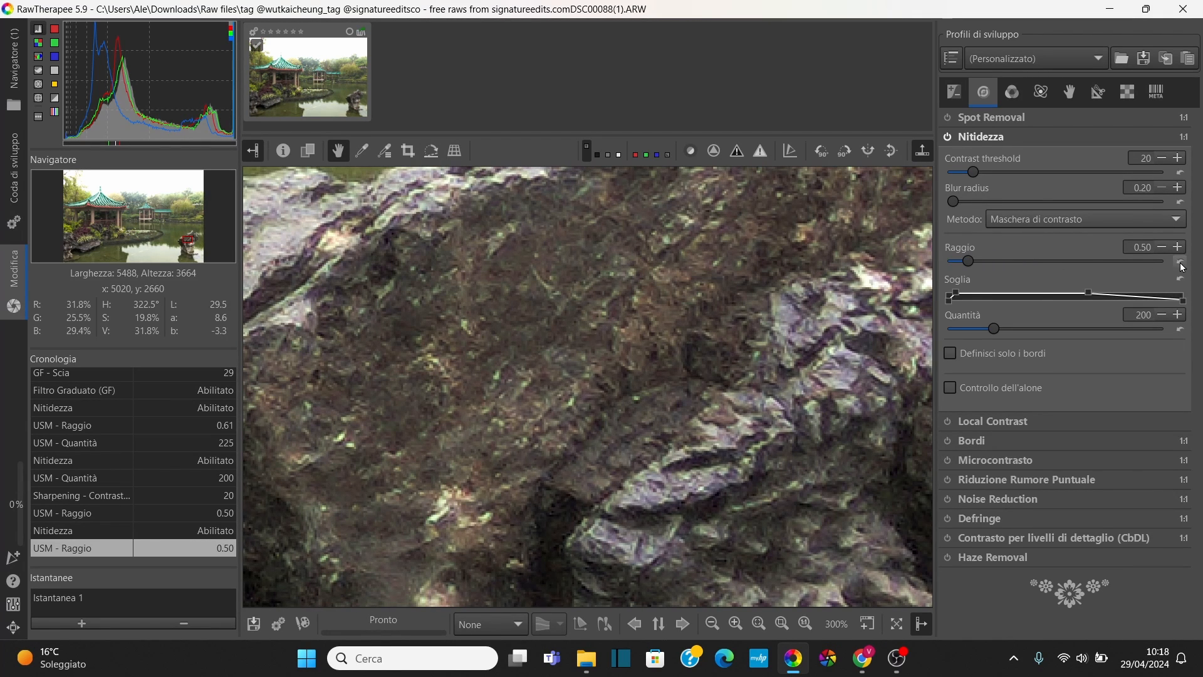
drag(969, 266, 981, 265)
- Try a sharpening Quantità of 391, reset it to its default, and raise it to 265
drag(994, 329, 1033, 330)
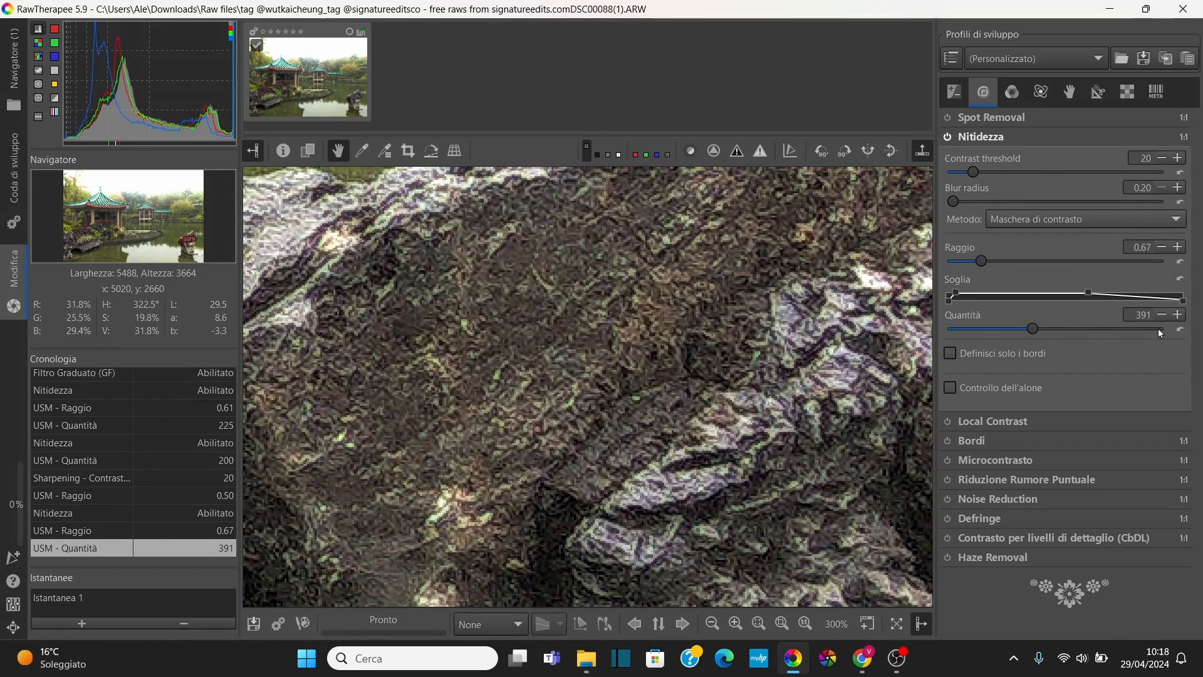
click(1180, 330)
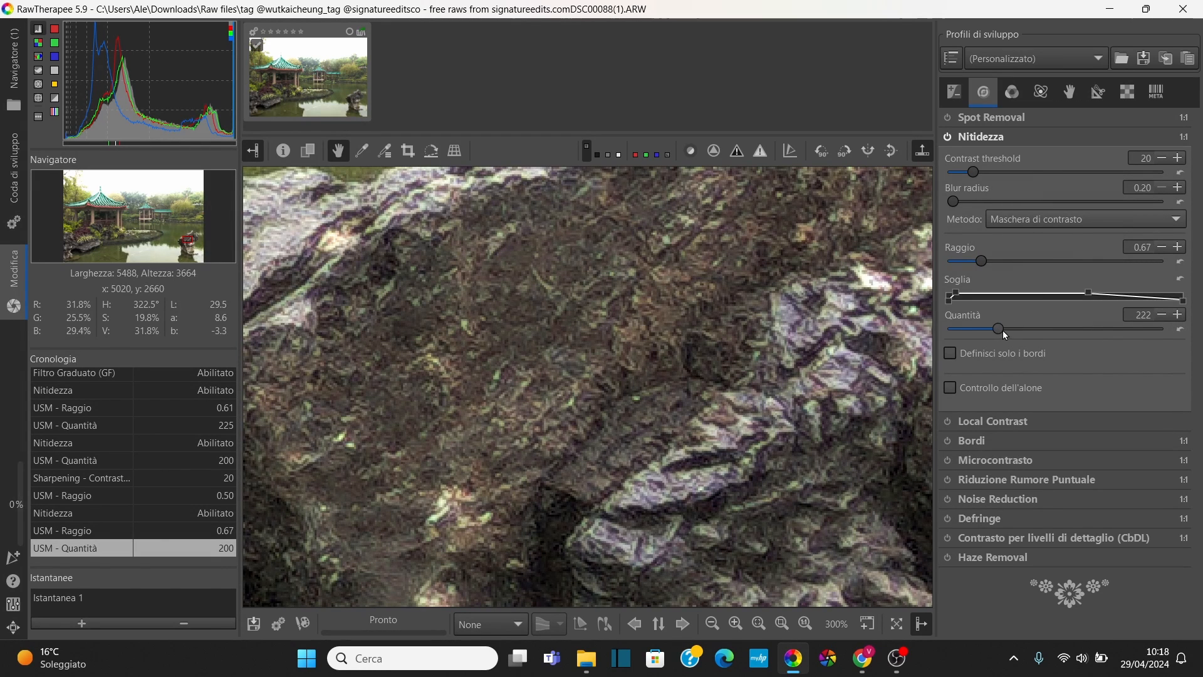
drag(1003, 330, 1010, 328)
- Inspect the plants beside the large pavilion up close, set the sharpening Quantità to 247, and collapse the Nitidezza settings
scroll(447, 427, down, 6)
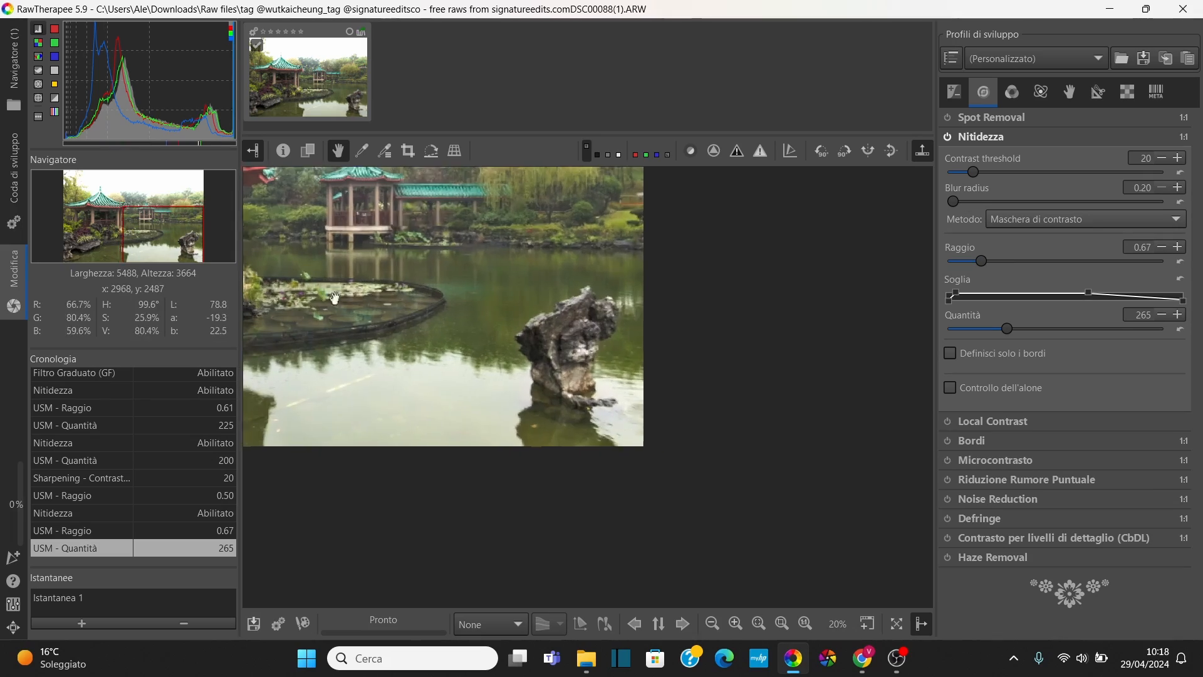
scroll(289, 392, up, 3)
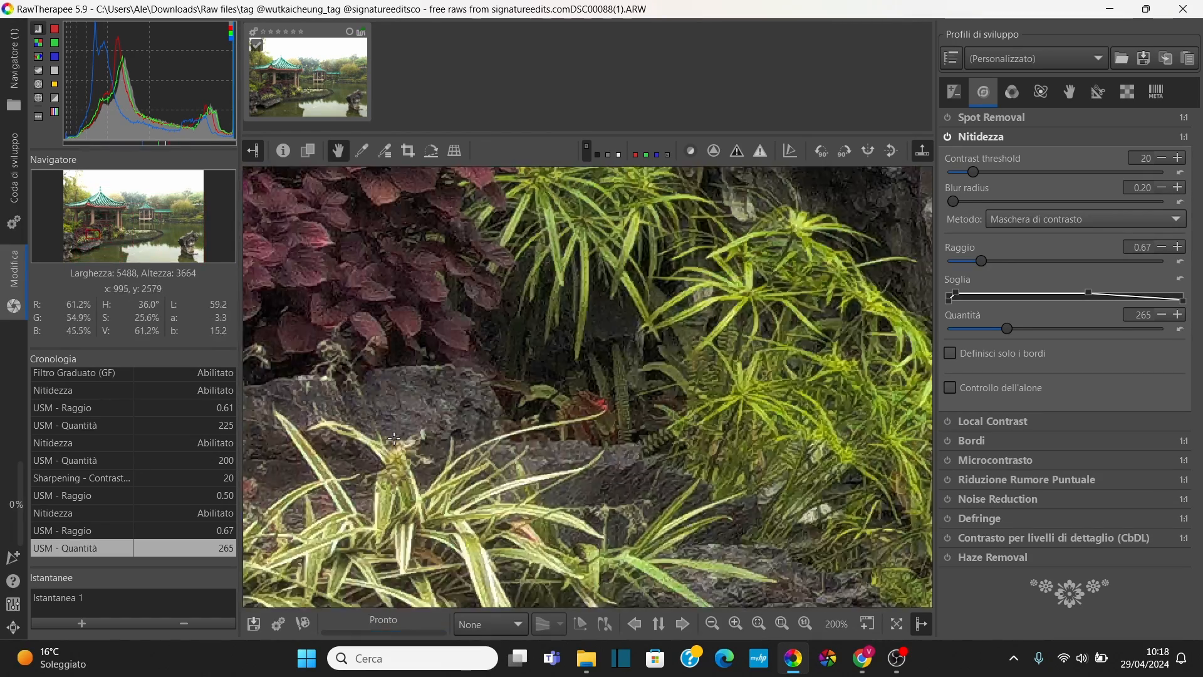
scroll(421, 427, up, 5)
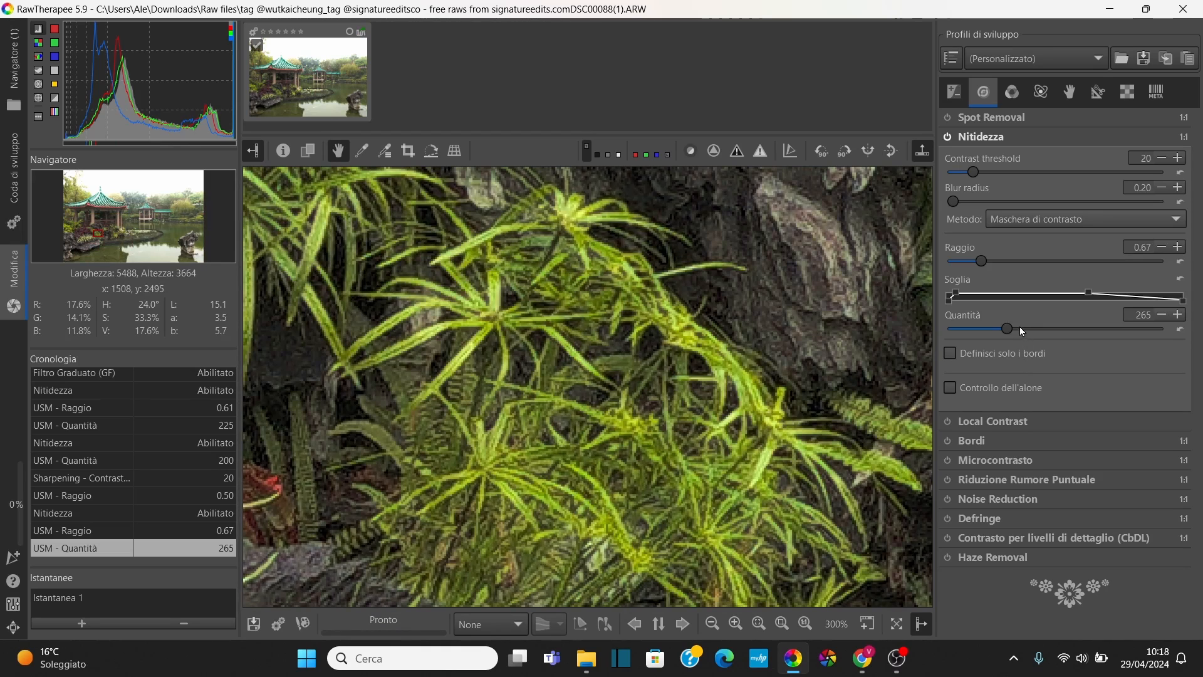
drag(1034, 330, 1003, 328)
scroll(347, 301, down, 5)
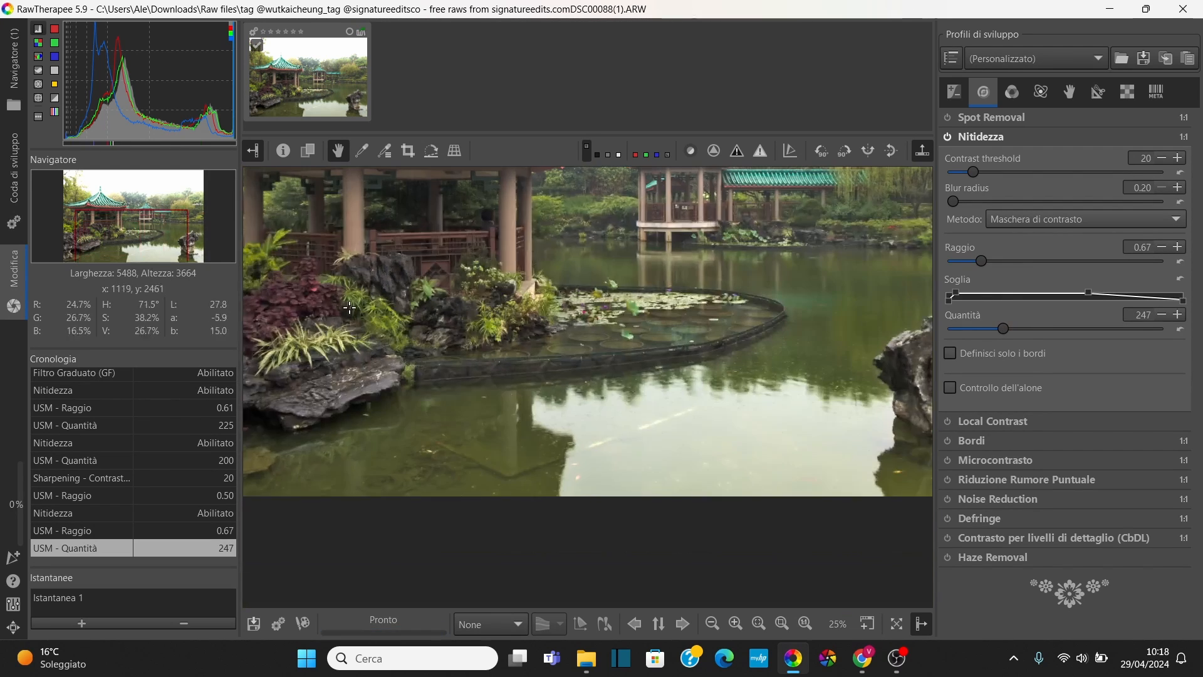
scroll(350, 308, down, 3)
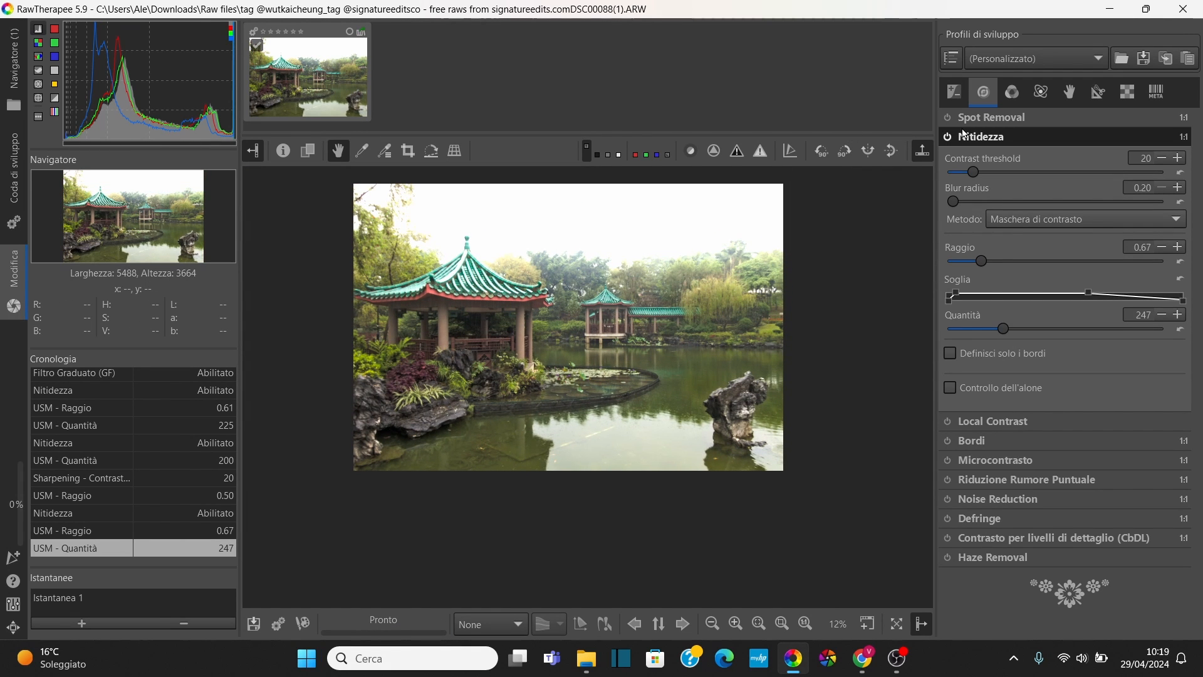
click(981, 137)
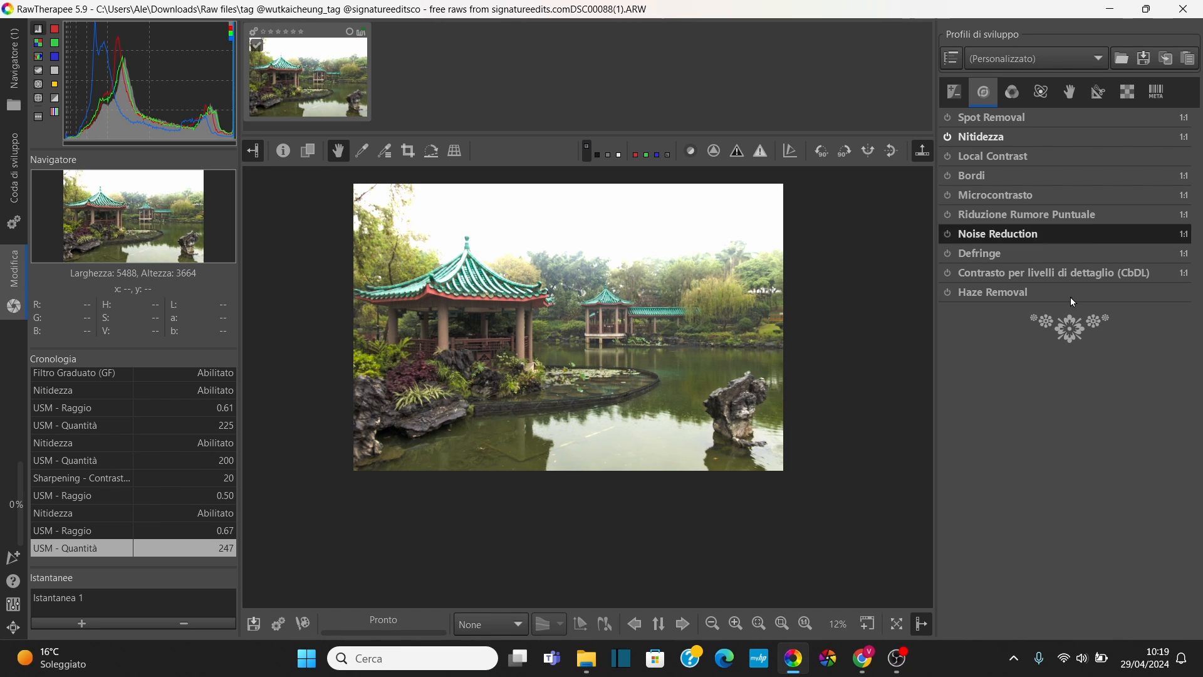
- Expand the Noise Reduction settings and enable the tool
click(1007, 235)
click(947, 234)
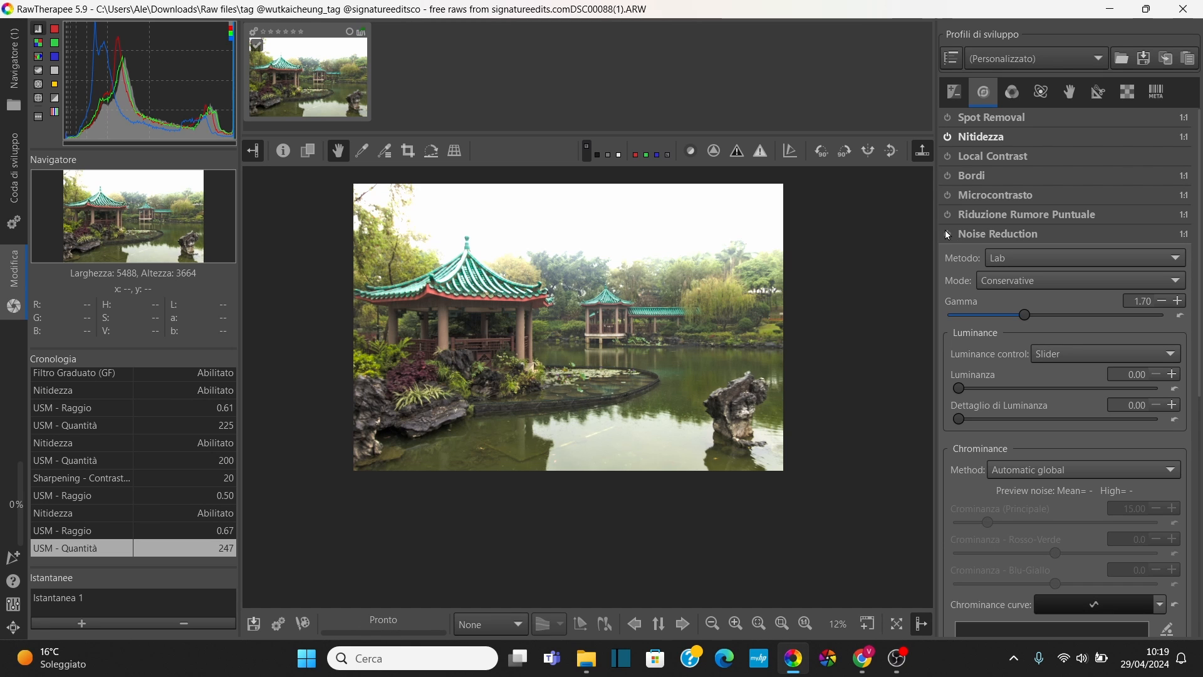
scroll(951, 364, down, 2)
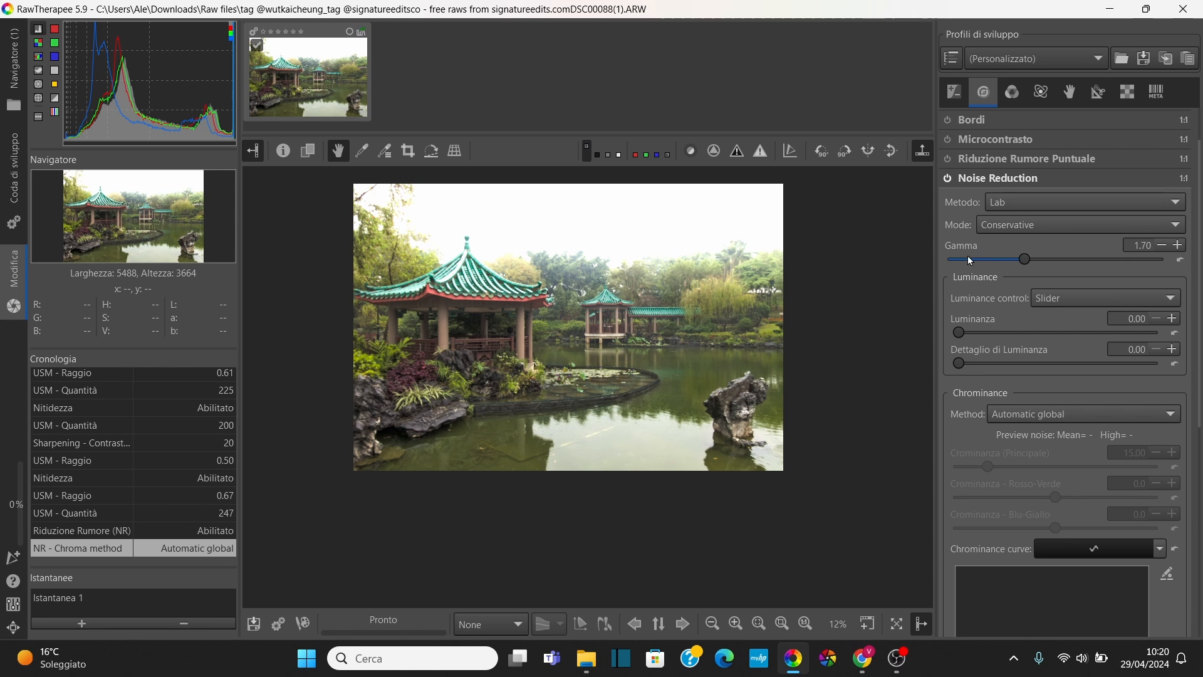
- Set noise reduction Luminanza to 28.66 and Dettaglio di Luminanza to 6.19, judging the grain inside the small pavilion at 300% zoom
scroll(733, 234, up, 2)
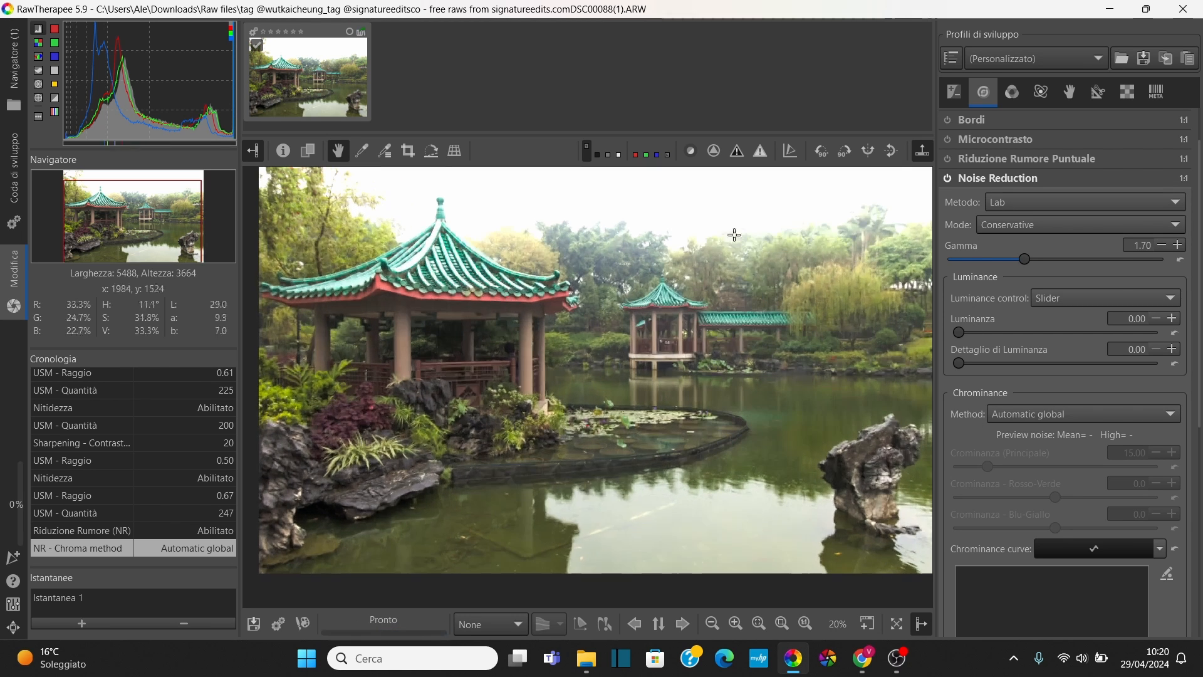
scroll(701, 309, up, 4)
scroll(701, 309, down, 4)
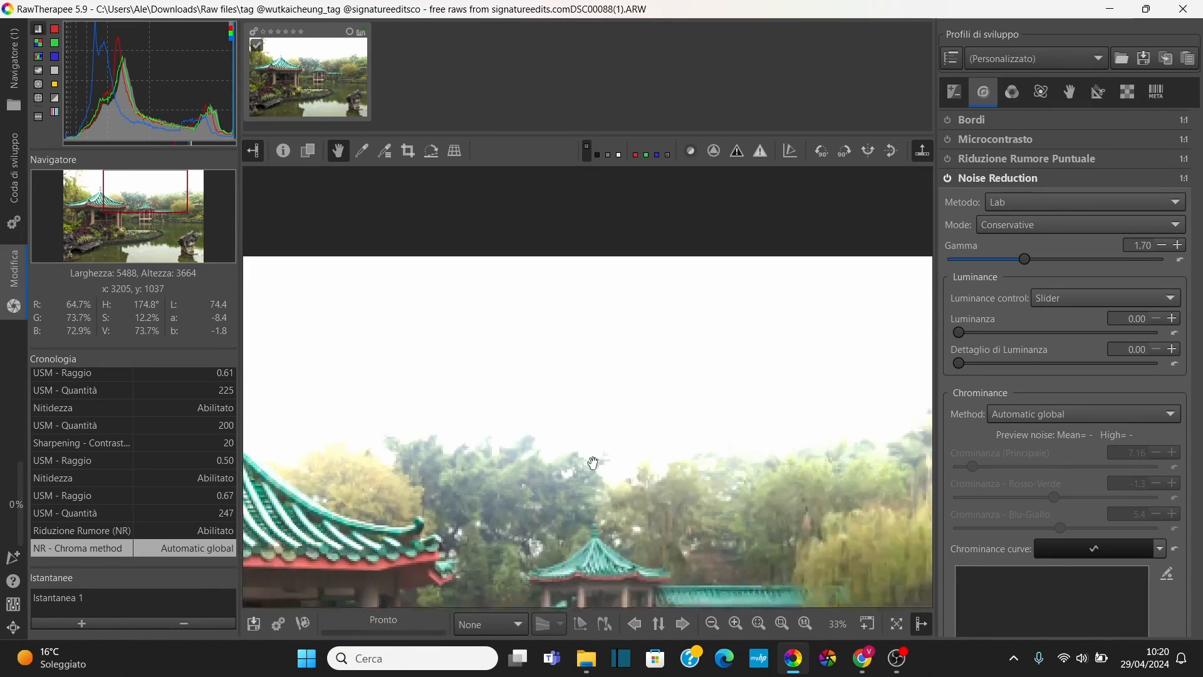
scroll(545, 320, up, 1)
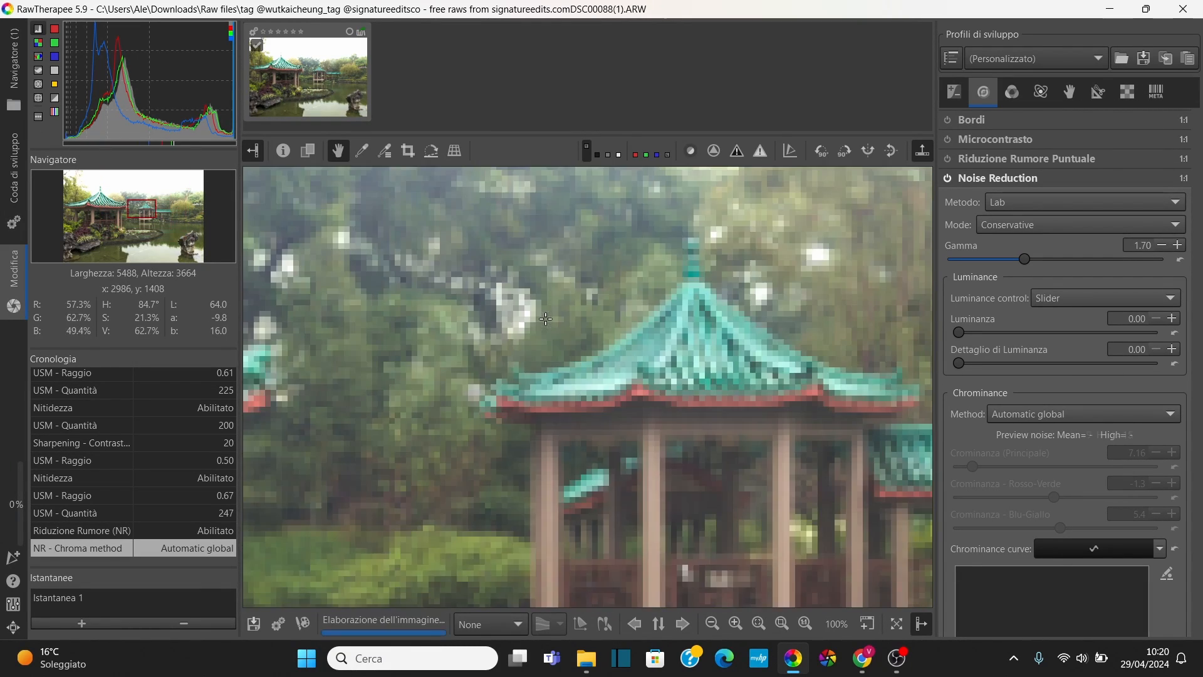
scroll(545, 319, down, 1)
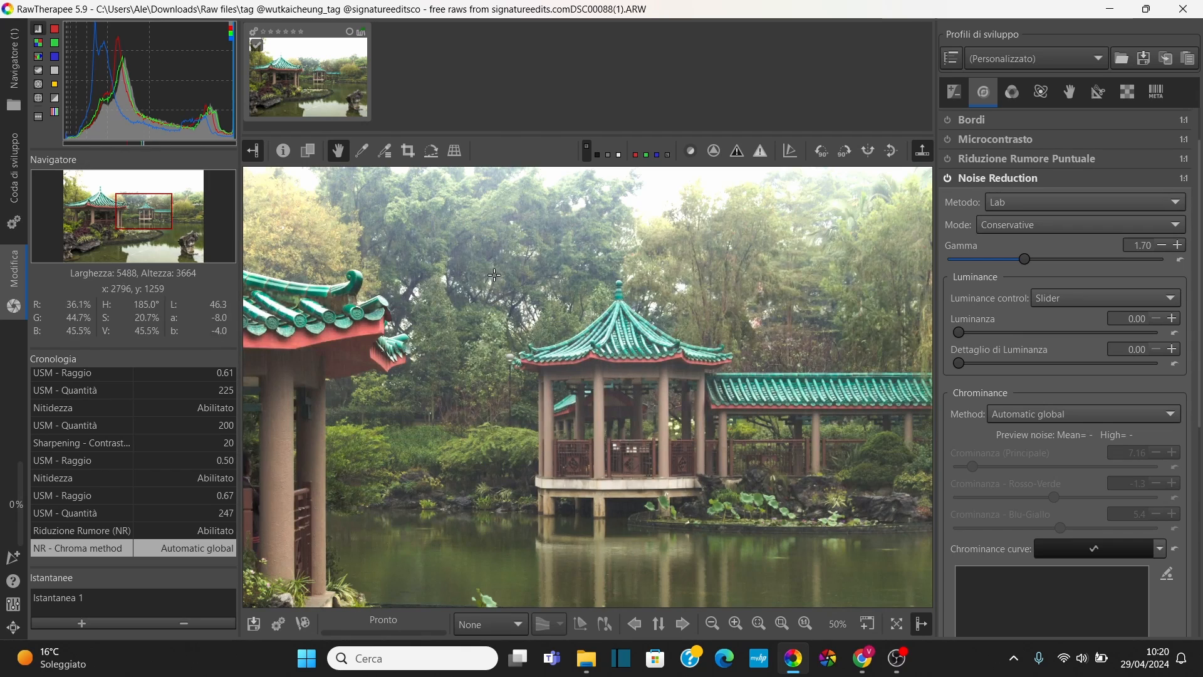
drag(733, 292, 699, 396)
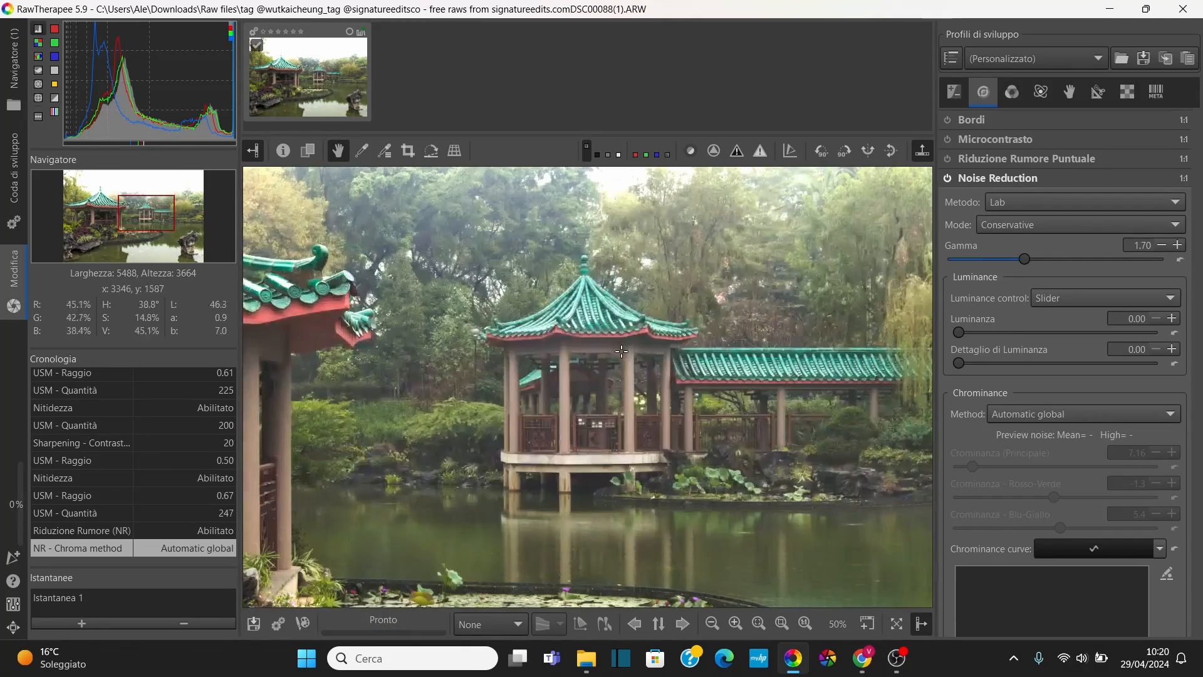
scroll(577, 386, up, 2)
scroll(577, 387, up, 1)
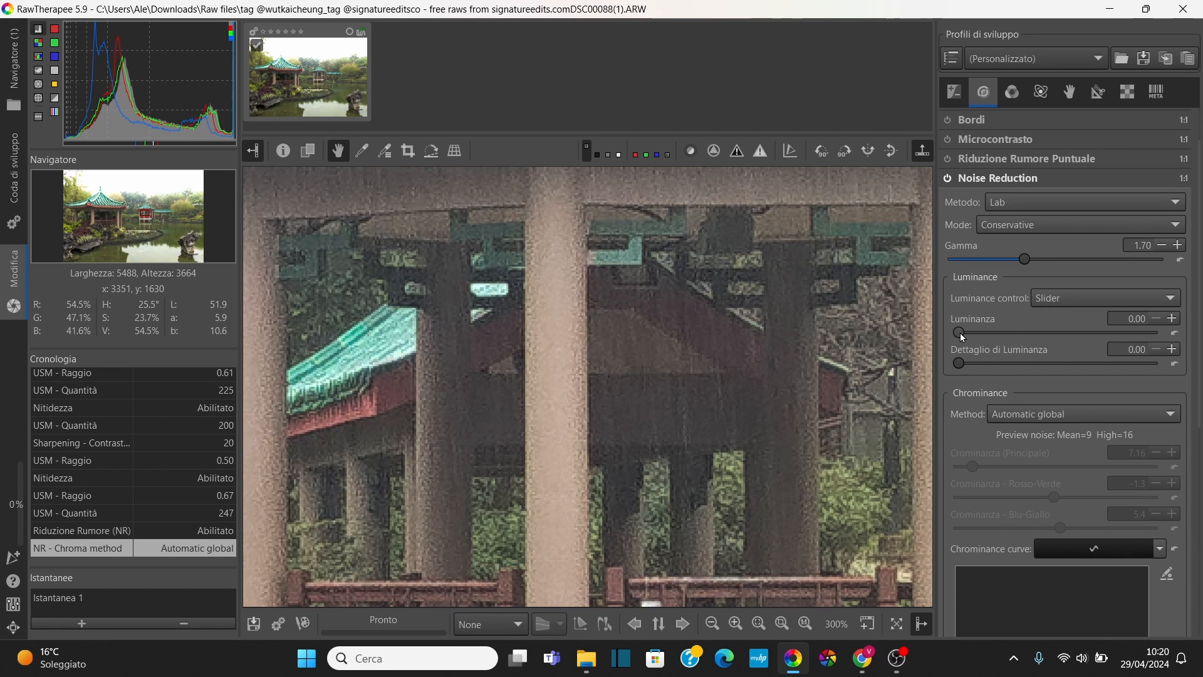
drag(963, 337, 1010, 335)
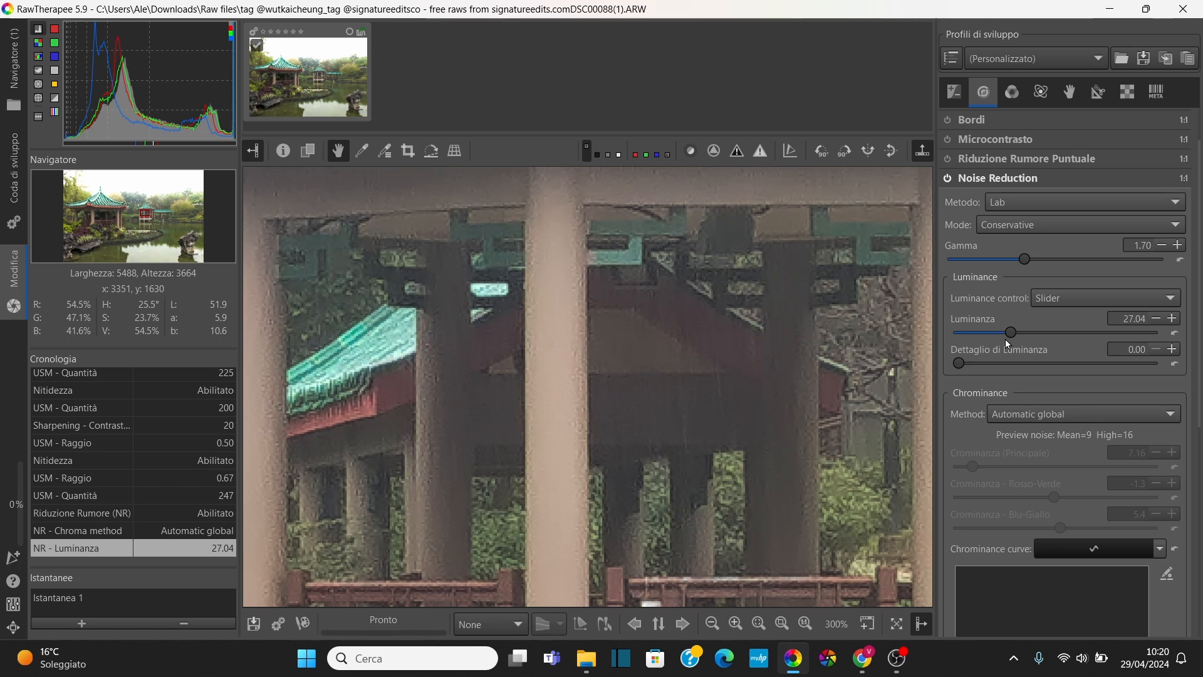
mouse_move(1010, 336)
mouse_down()
mouse_move(1038, 334)
mouse_move(1016, 334)
mouse_up()
mouse_move(958, 364)
mouse_down()
mouse_move(1033, 368)
mouse_move(975, 362)
mouse_up()
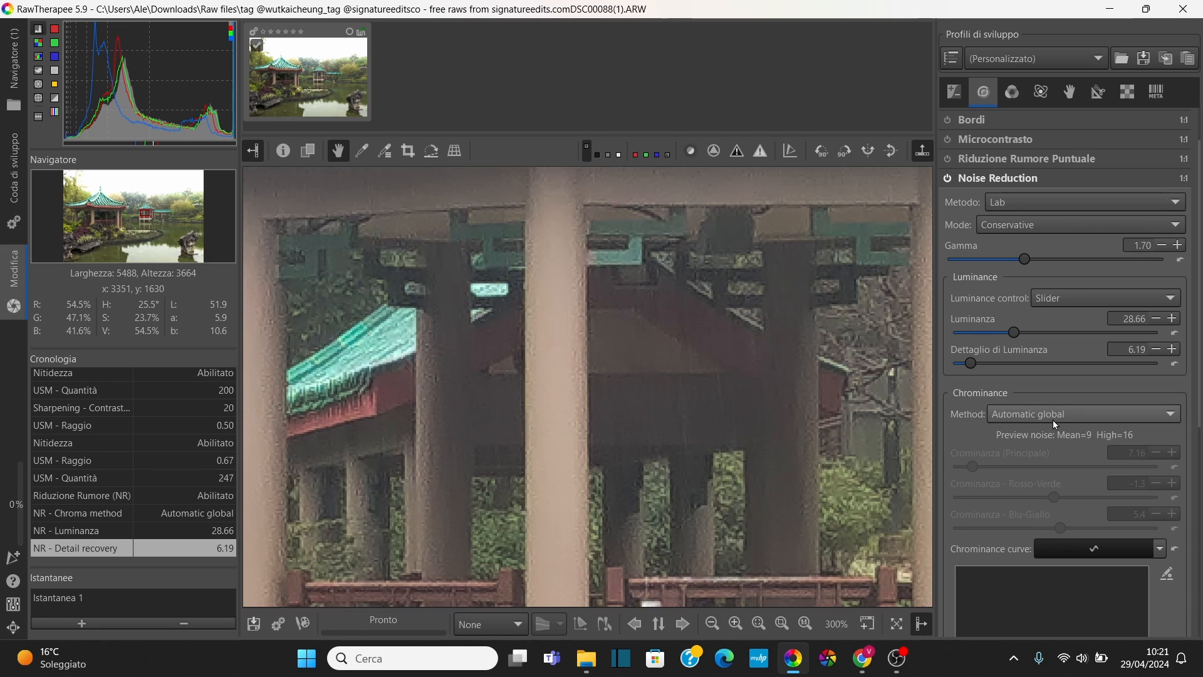
- Switch the chrominance noise reduction method to Manual and set Crominanza (Principale) to 25.08
scroll(1053, 424, down, 2)
click(1050, 303)
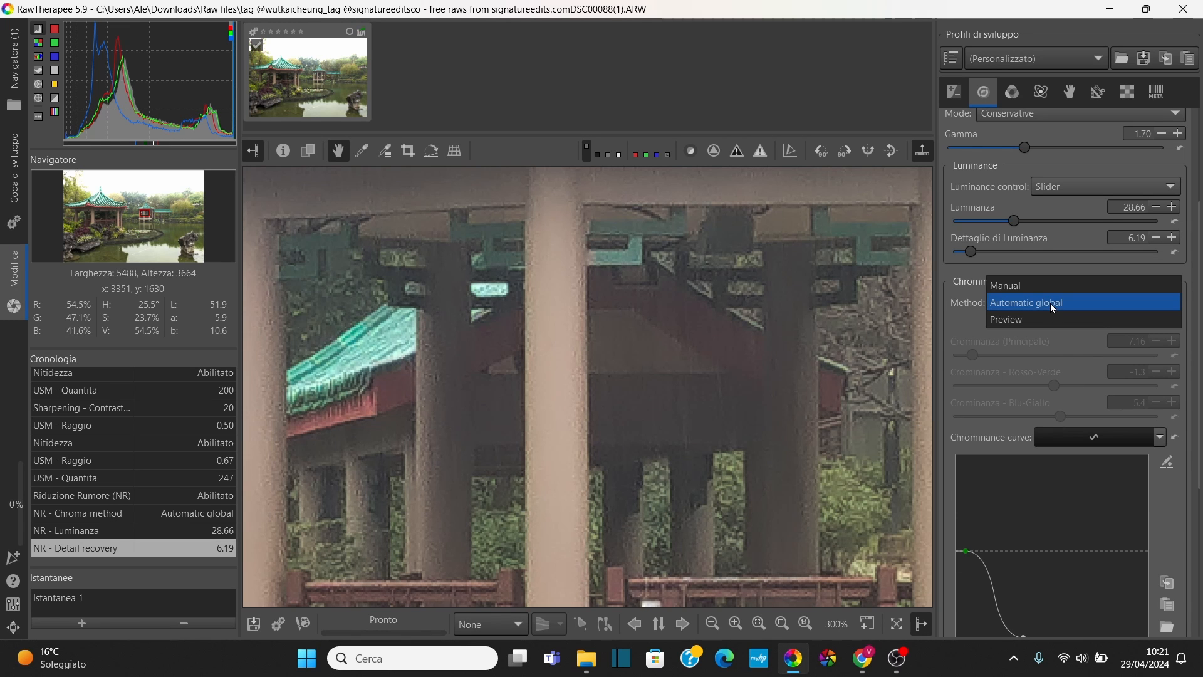
click(1039, 288)
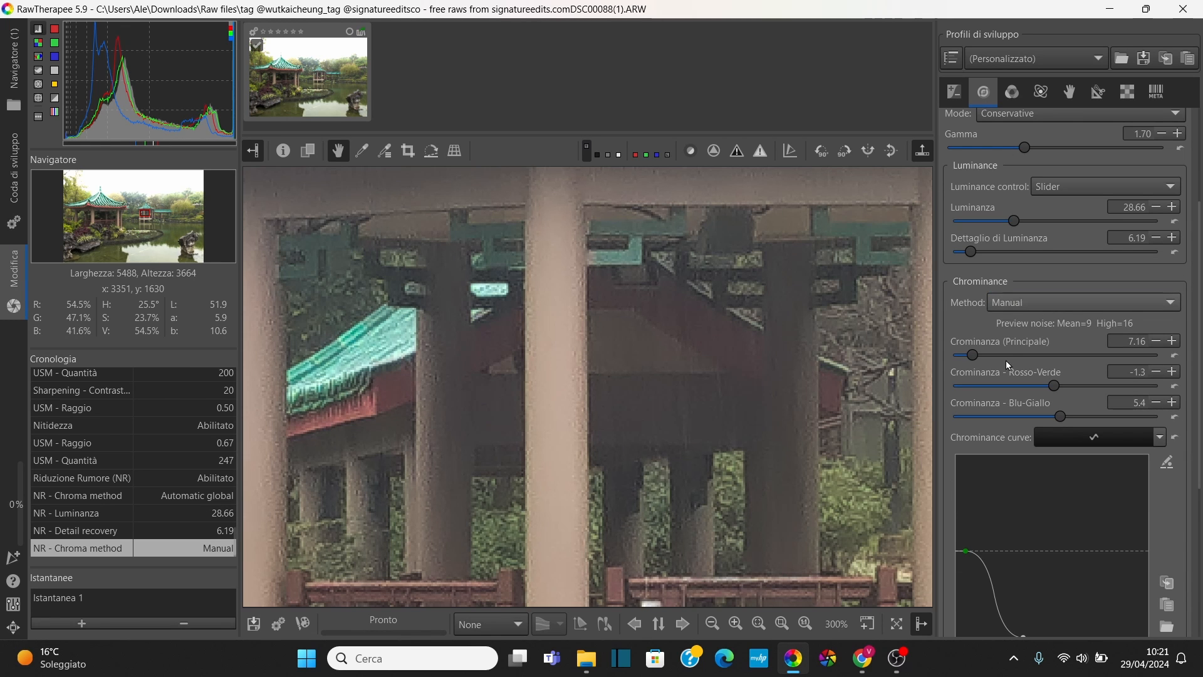
drag(973, 352, 1006, 353)
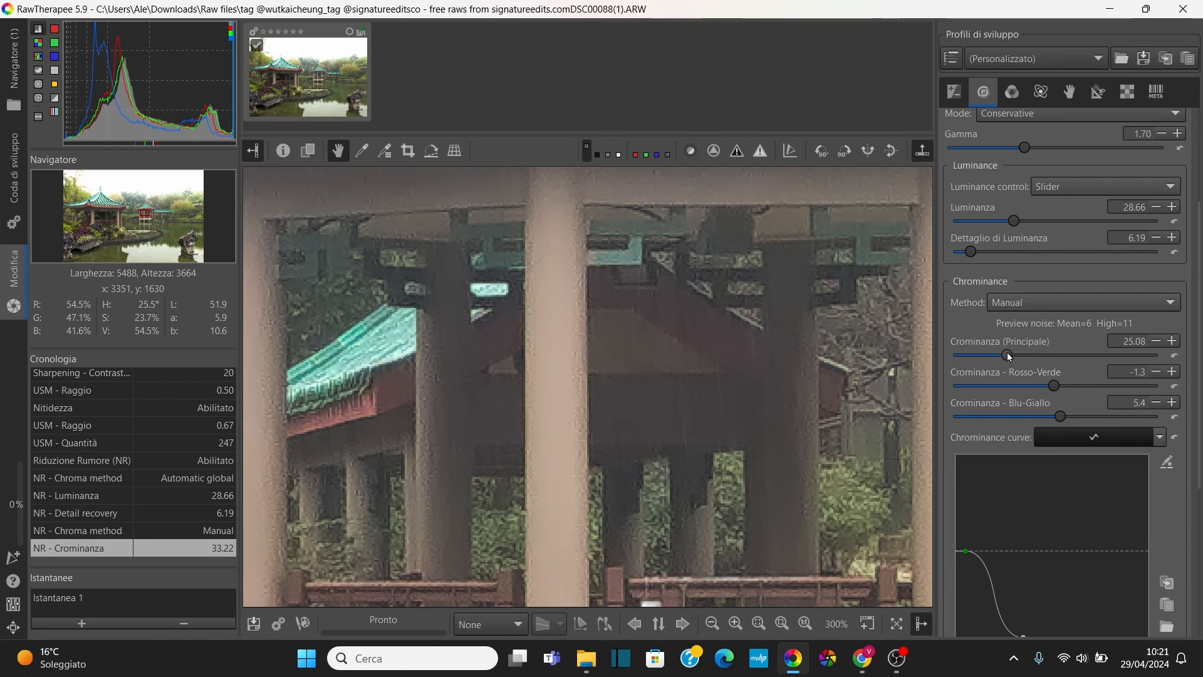
scroll(549, 344, down, 2)
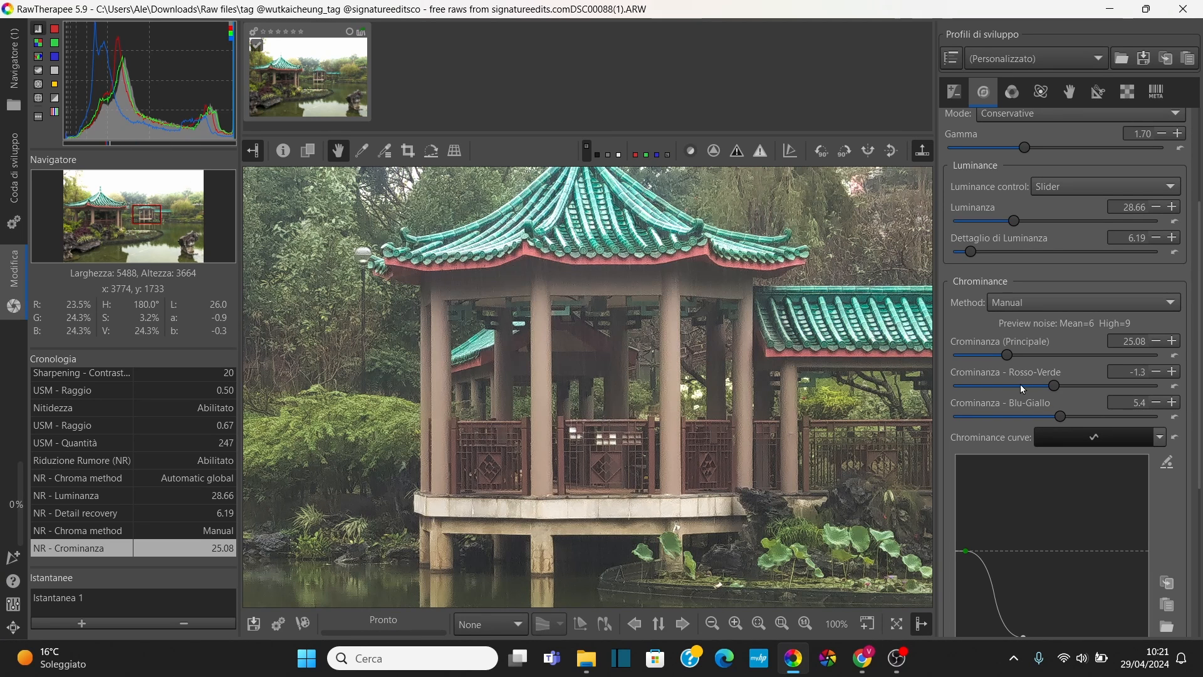
scroll(656, 320, up, 3)
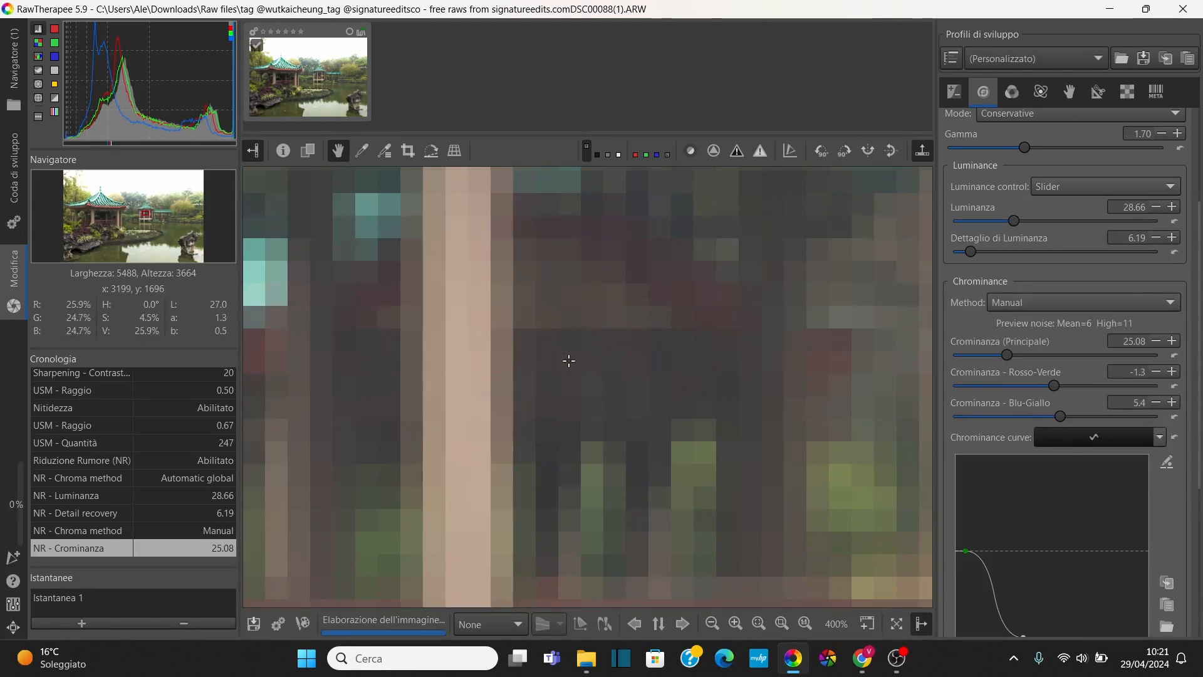
- Try Crominanza Blu-Giallo at 8.8 and Rosso-Verde at 8.1, and reset both to 0.0
drag(1058, 414, 1063, 386)
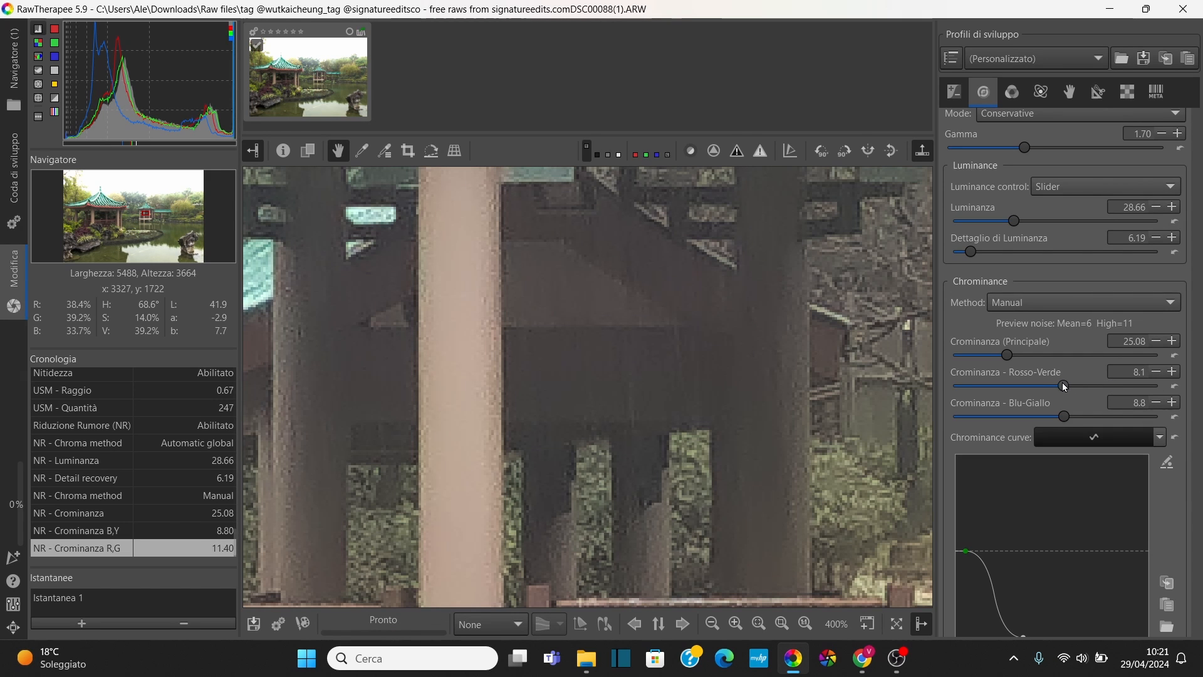
click(1174, 386)
click(1174, 417)
scroll(569, 358, down, 3)
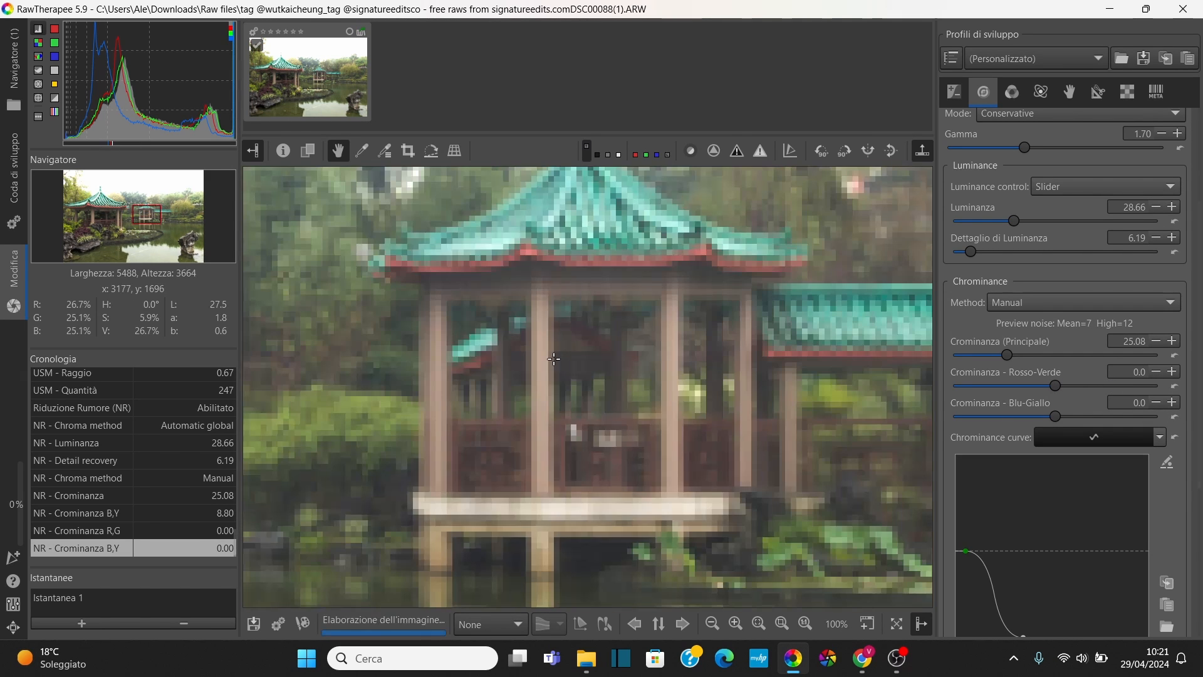
scroll(552, 391, down, 2)
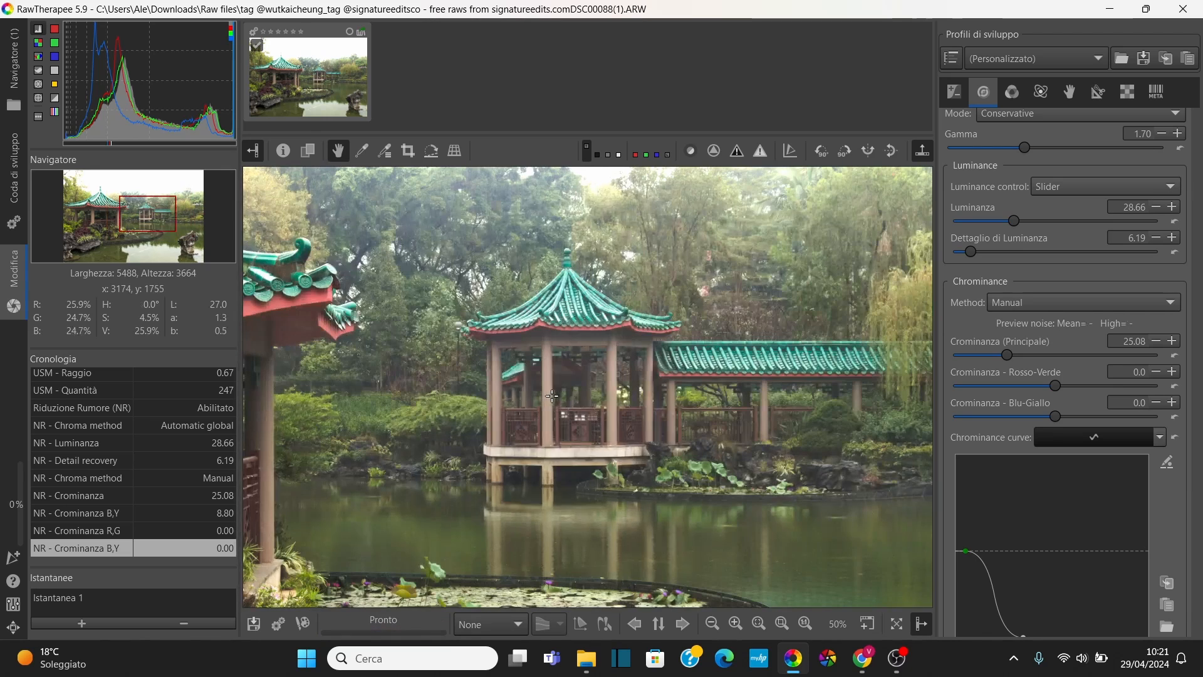
- Return the chrominance noise reduction method to Automatic global and collapse the Noise Reduction settings
click(1029, 302)
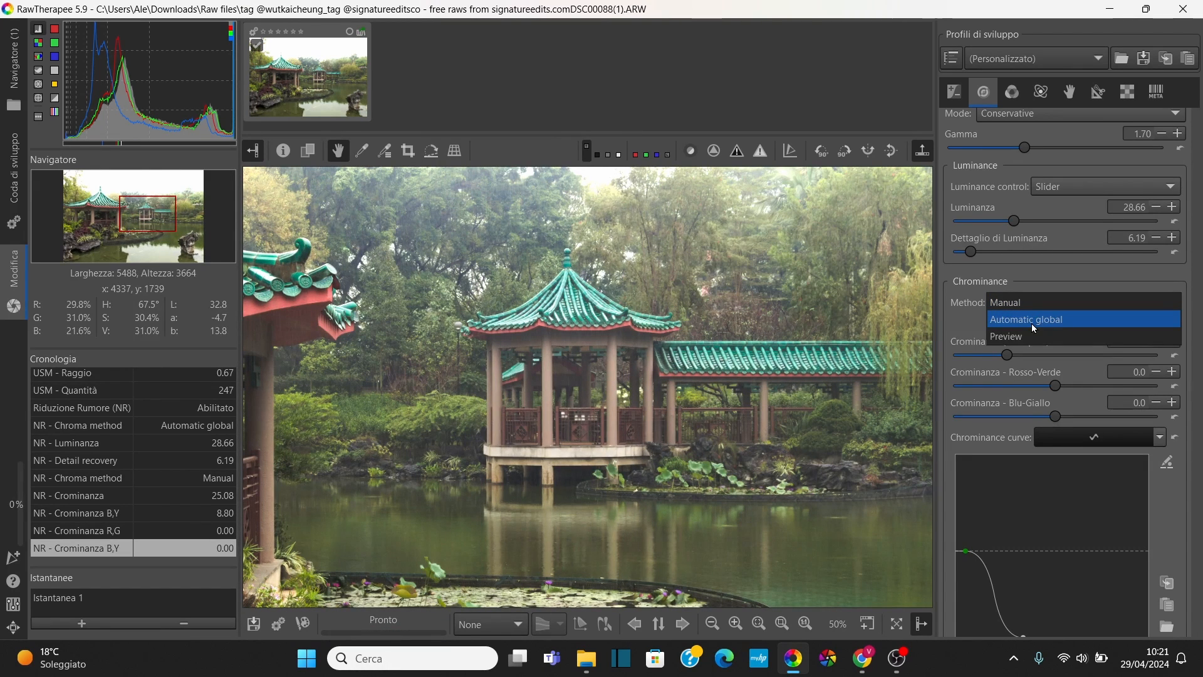
click(1031, 323)
scroll(397, 378, down, 1)
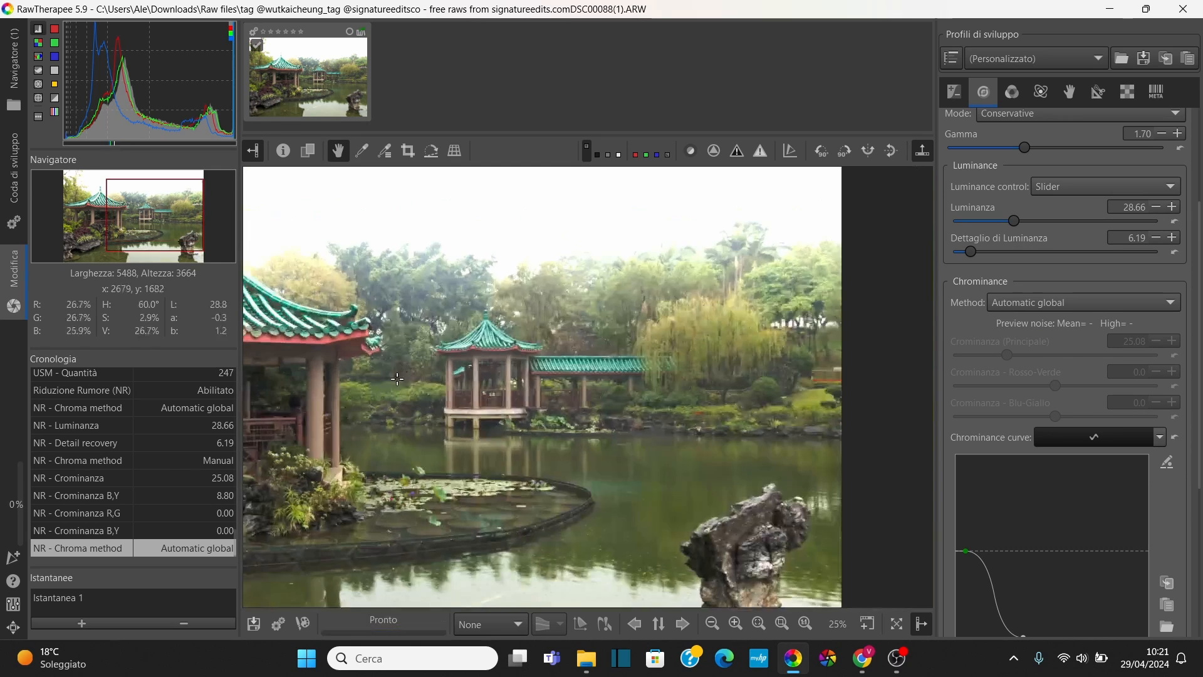
scroll(397, 378, down, 1)
scroll(998, 183, up, 3)
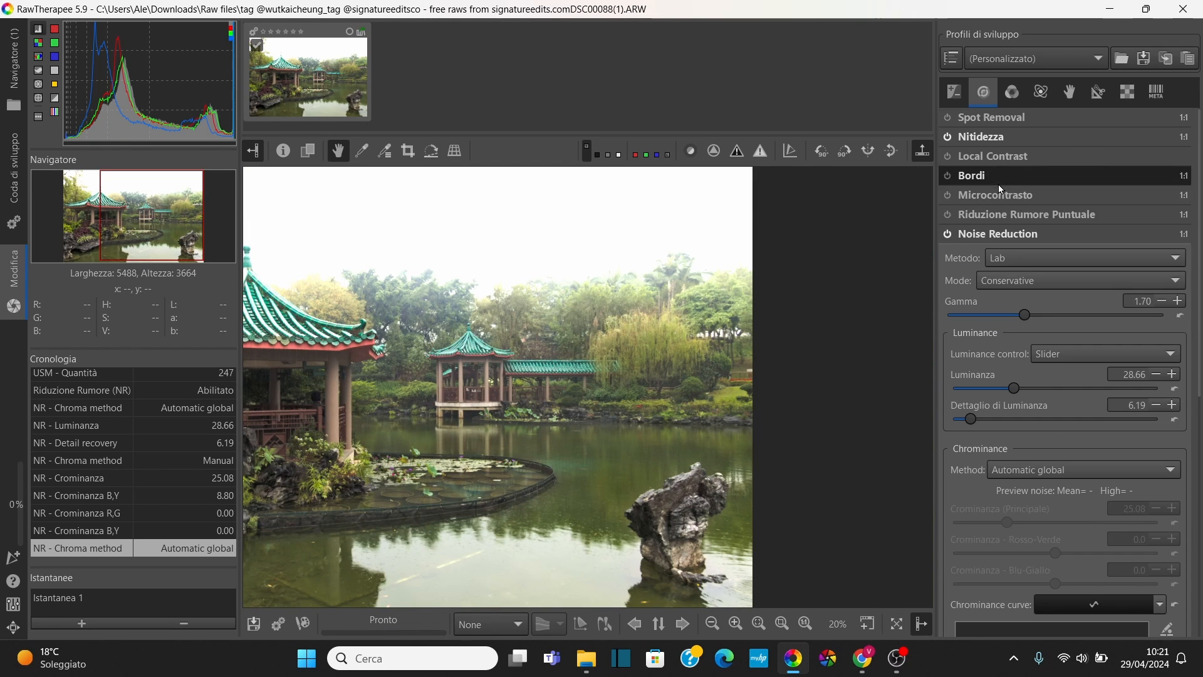
click(984, 237)
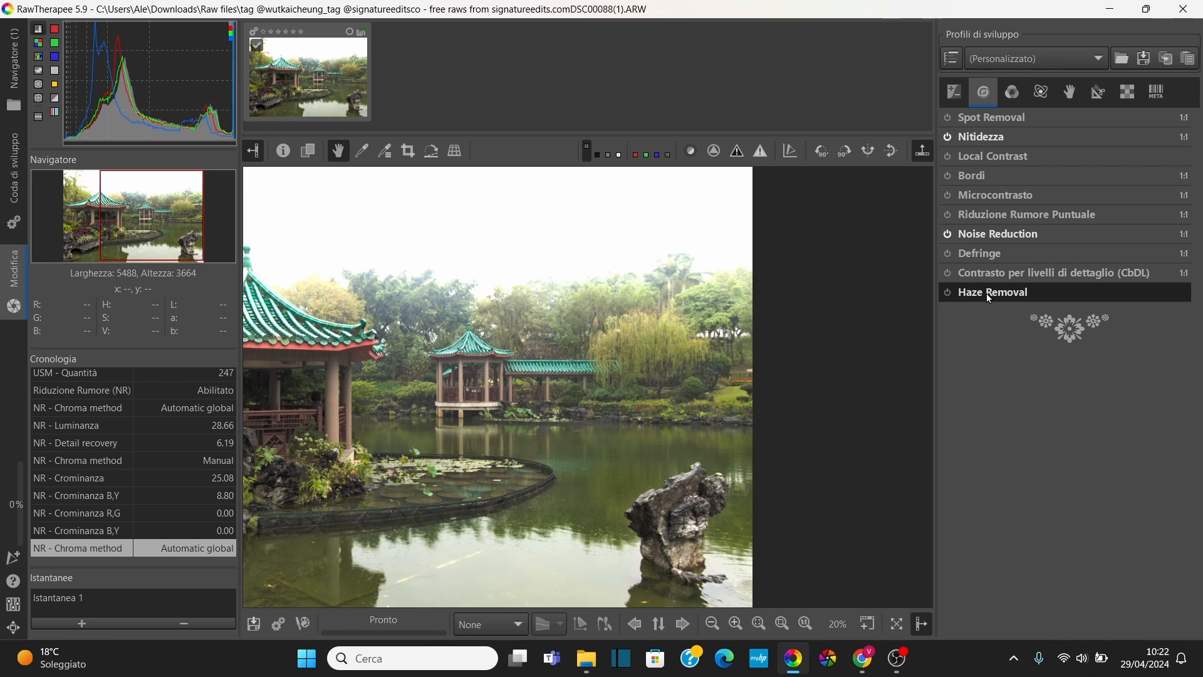
- Enable Haze Removal and compare the photo with it off and on, leaving it enabled
click(946, 294)
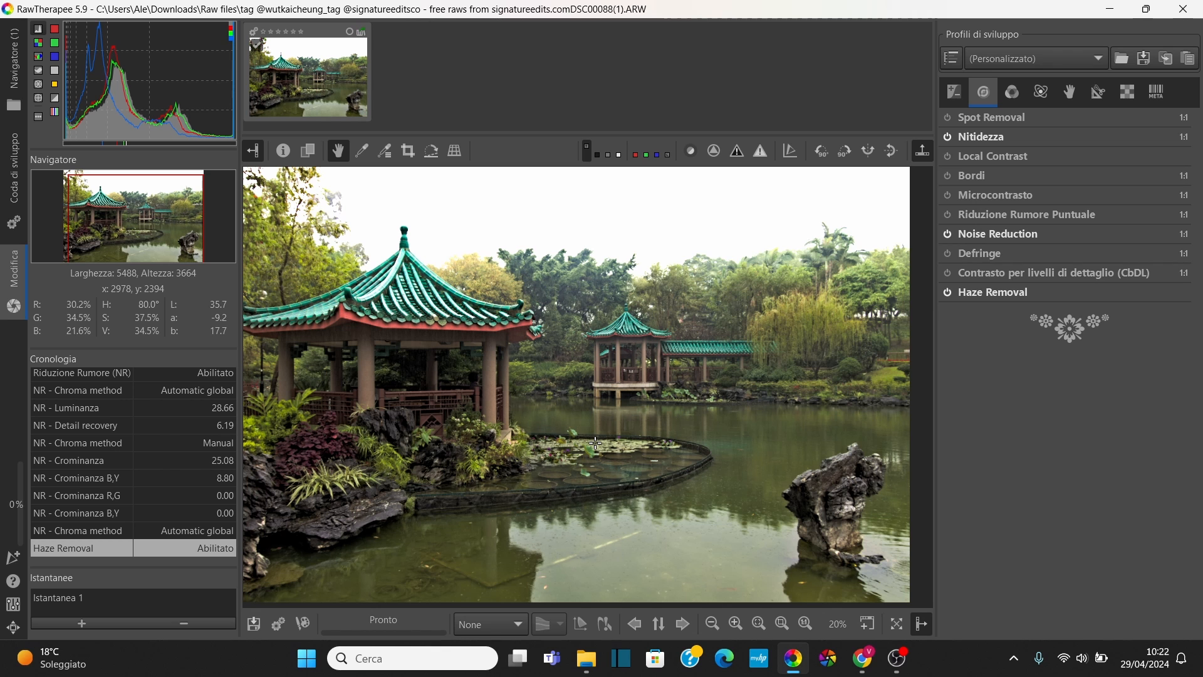
click(944, 292)
click(944, 292)
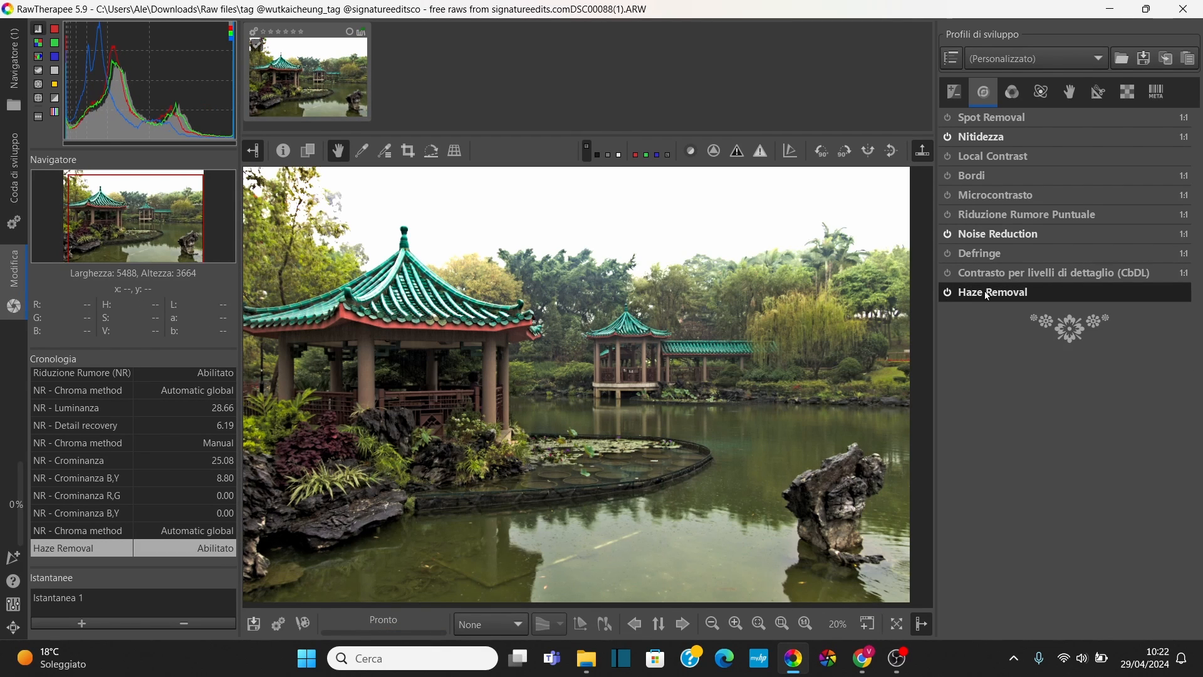
- Set the Haze Removal Strength to 55, Depth to 28 and Saturation to 62
click(988, 295)
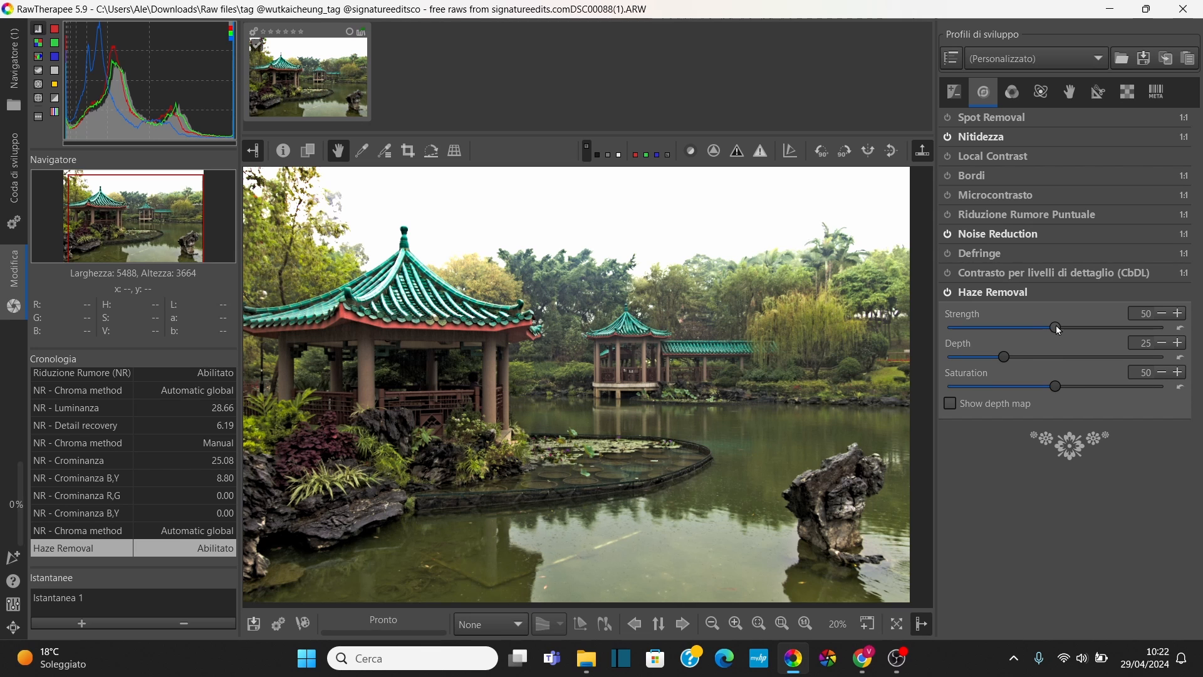
drag(1056, 325, 1065, 328)
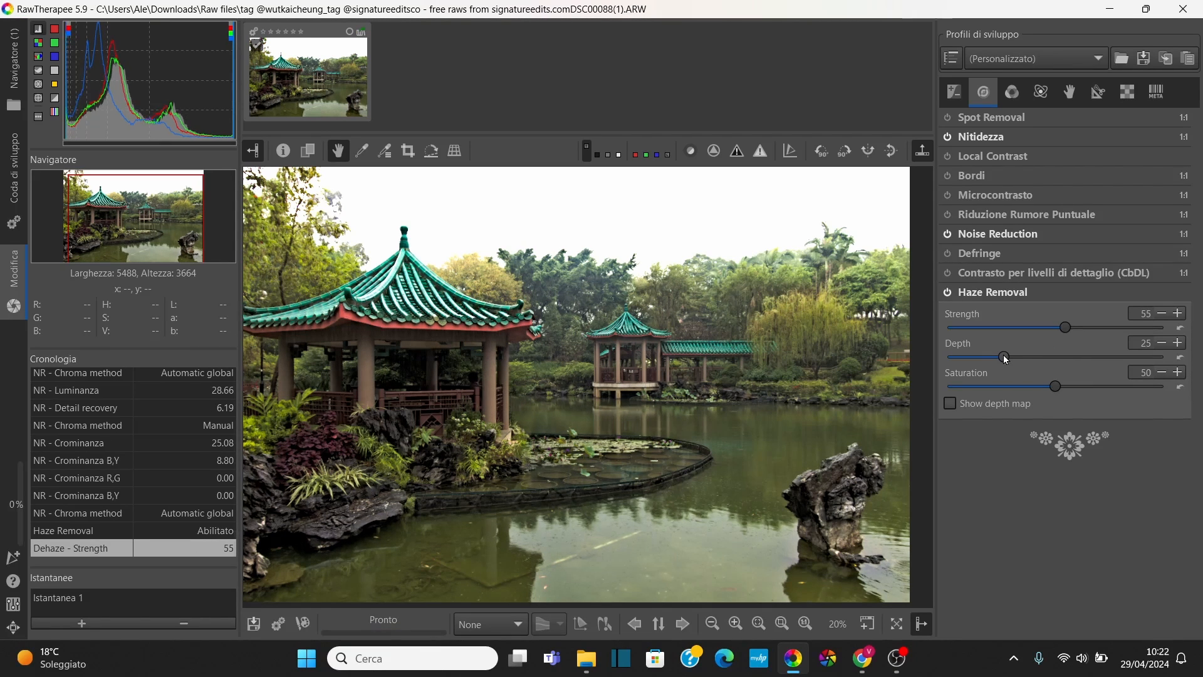
drag(1006, 356, 1131, 391)
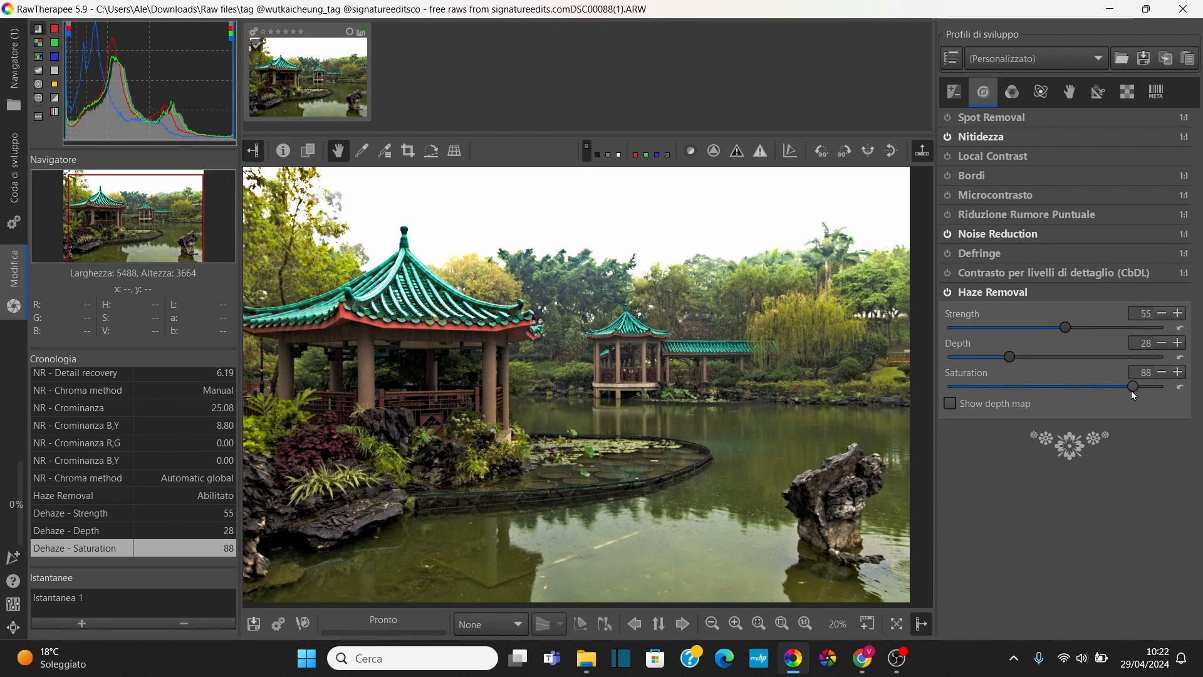
drag(1132, 392, 1078, 388)
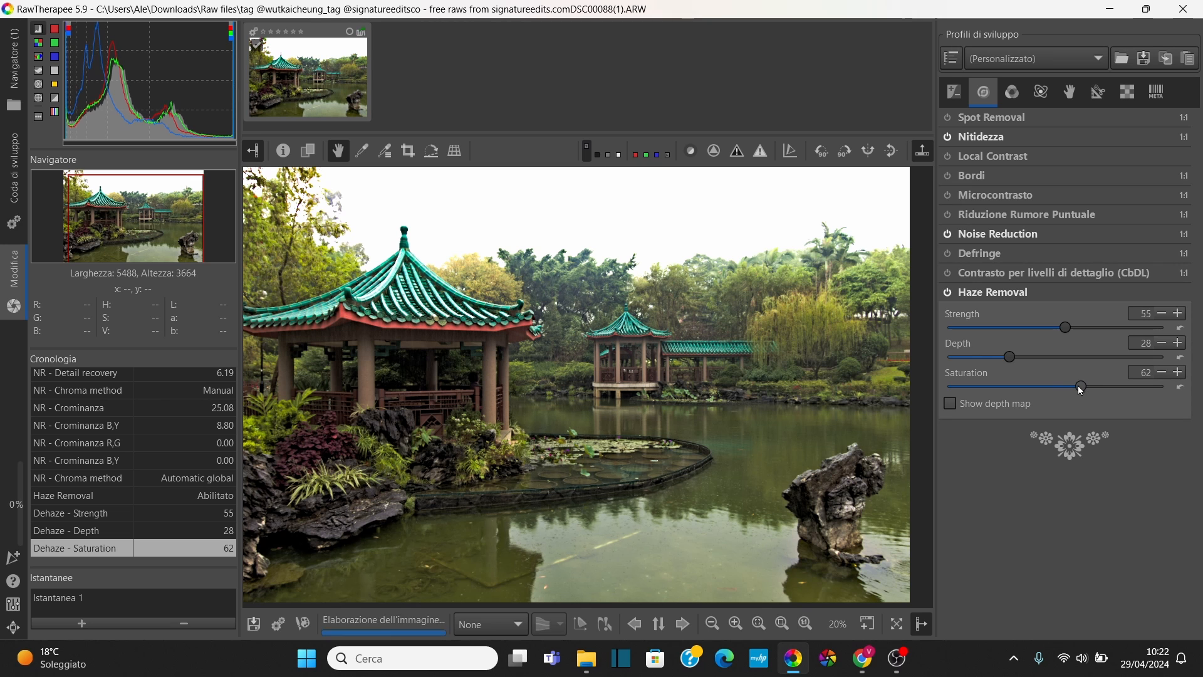
- Compare the photo with Haze Removal off and on, leave it enabled and collapse its settings
click(947, 292)
click(947, 292)
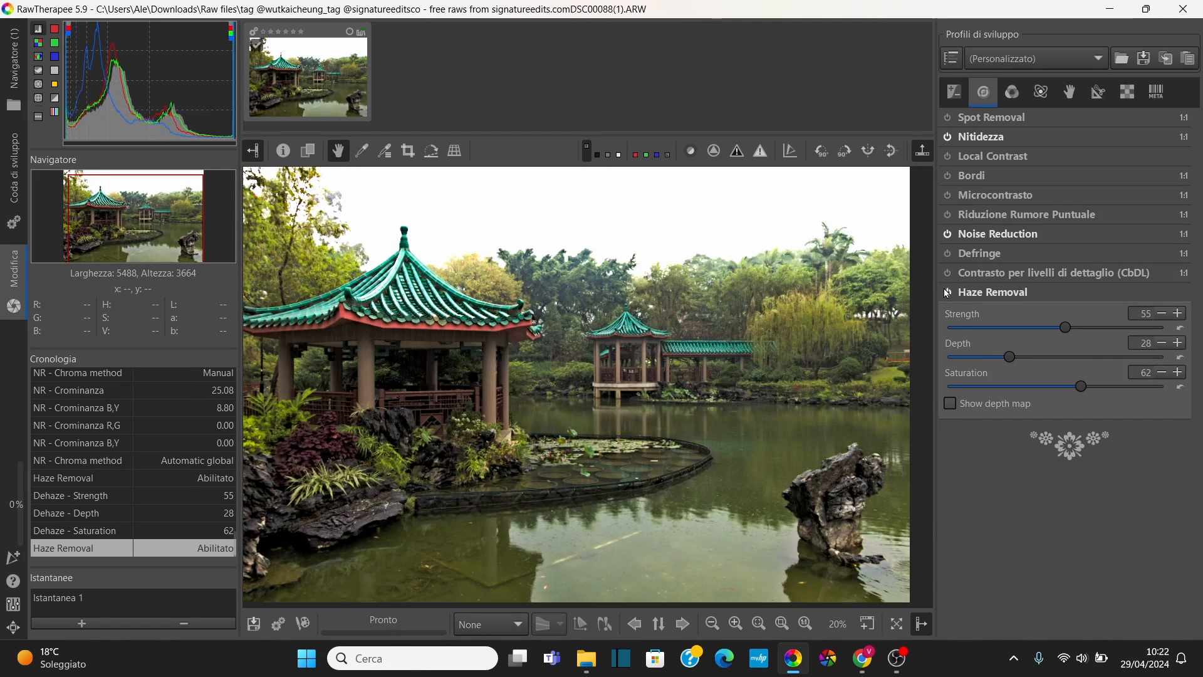
click(947, 292)
click(947, 292)
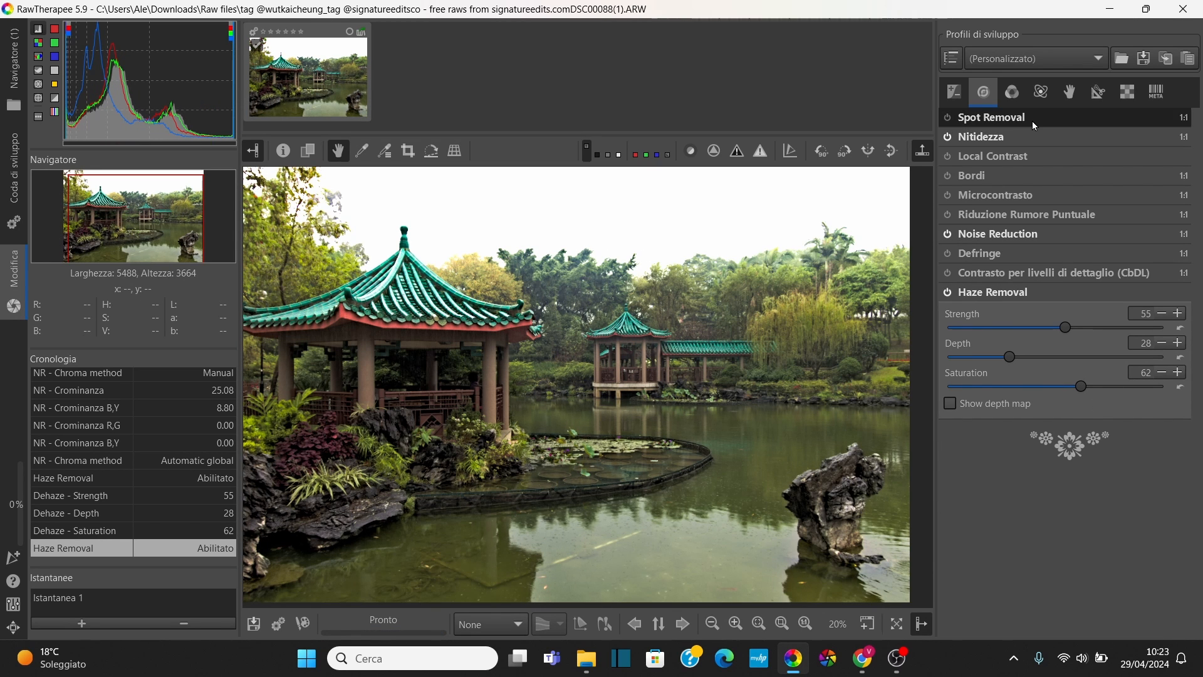
click(999, 292)
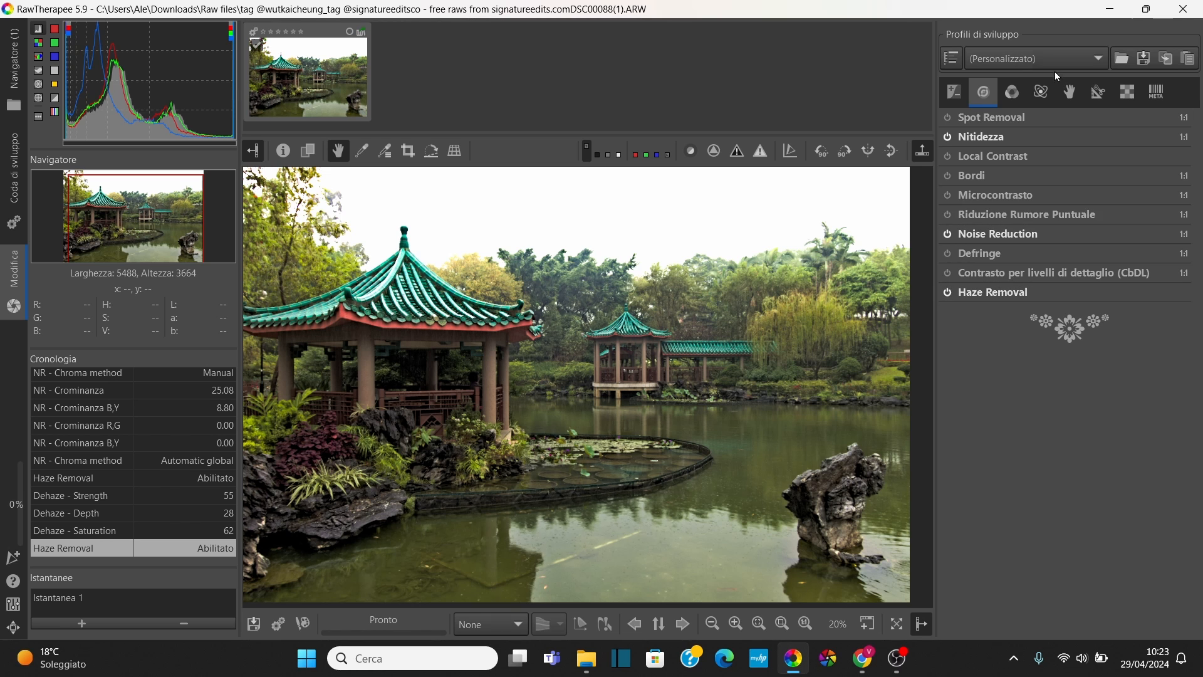
- Enable Vividezza among the colour tools, set Toni Pastello to 5 and collapse its settings
click(1009, 93)
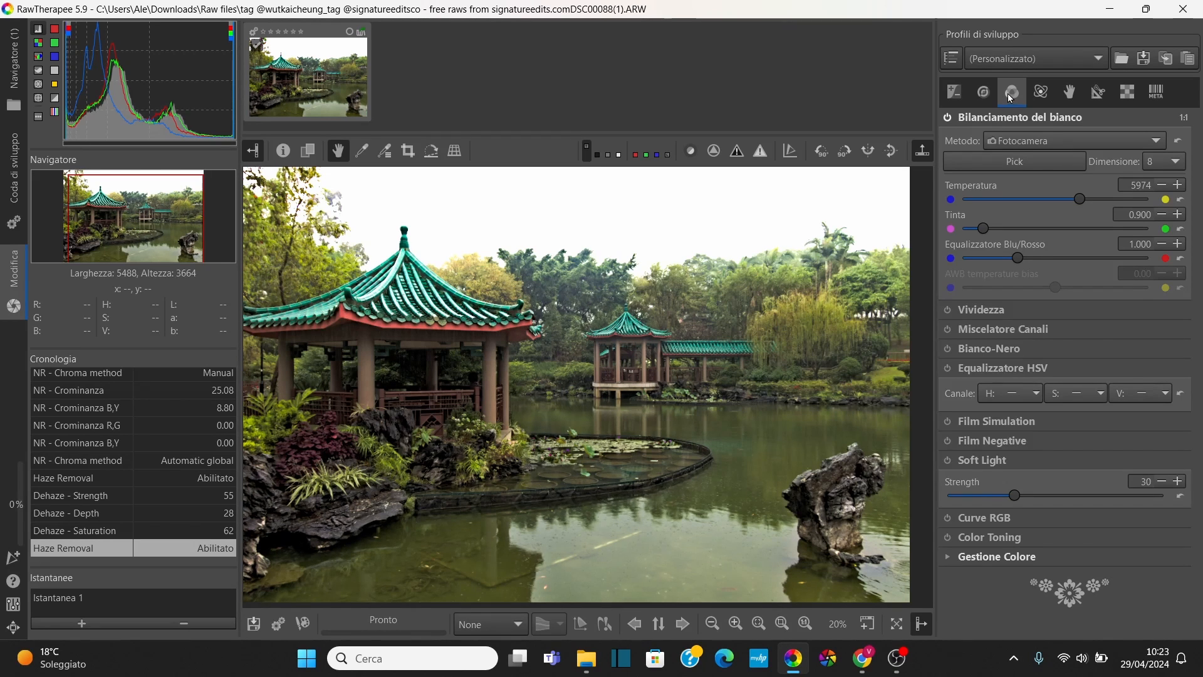
click(1005, 122)
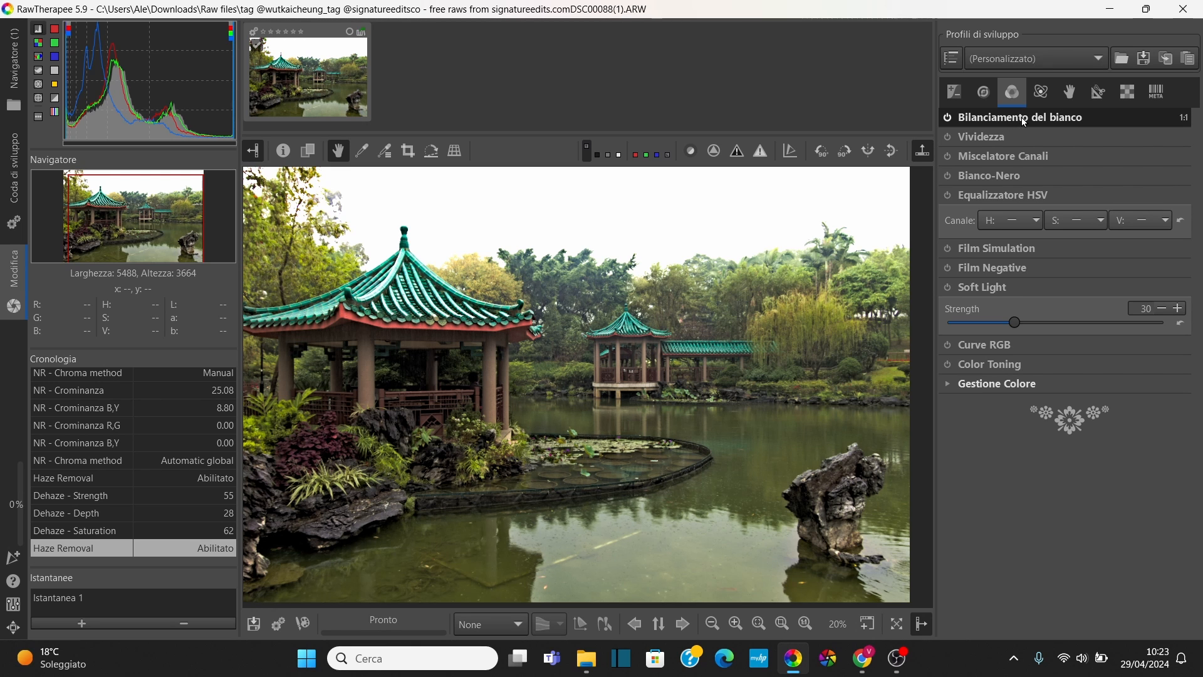
click(975, 142)
click(946, 137)
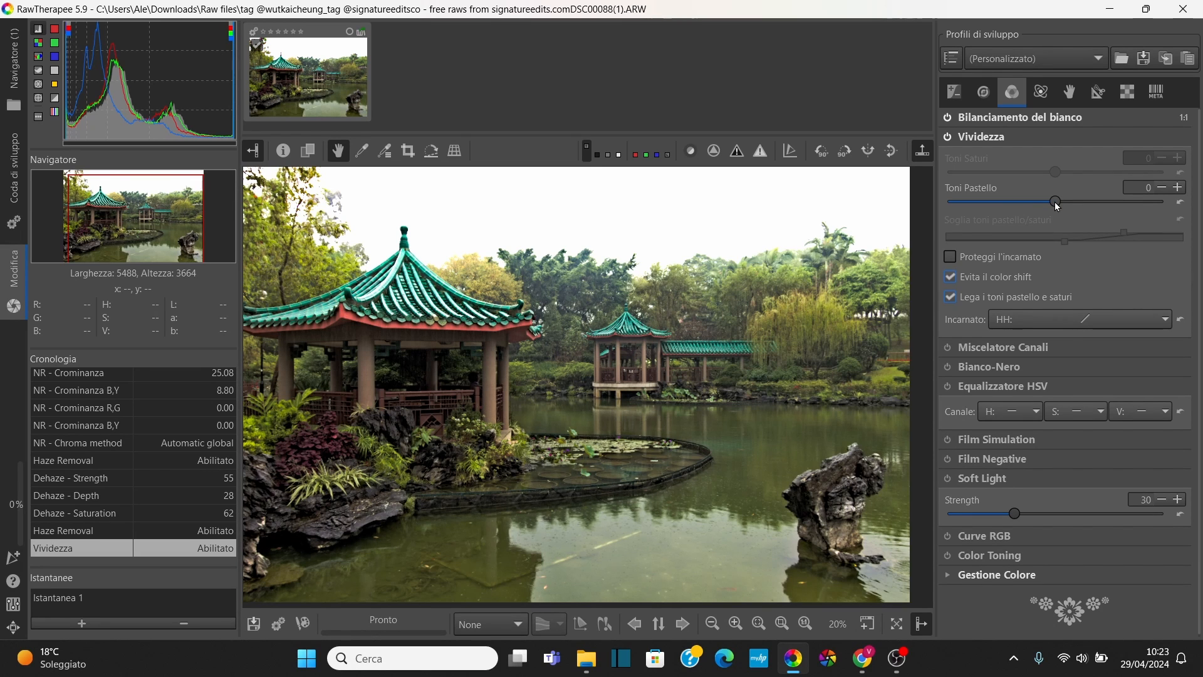
mouse_move(1055, 202)
mouse_down()
mouse_move(957, 196)
mouse_move(1097, 205)
mouse_move(1050, 201)
mouse_move(1067, 202)
mouse_up()
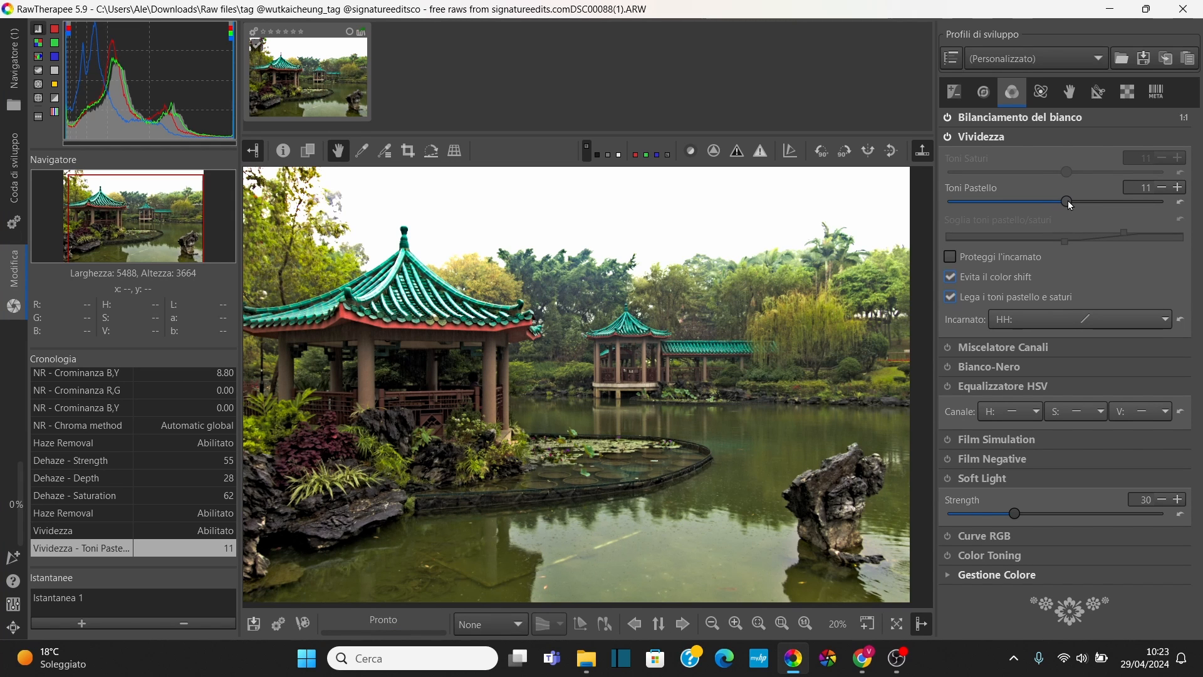
drag(1068, 200, 1066, 201)
drag(1066, 200, 1062, 201)
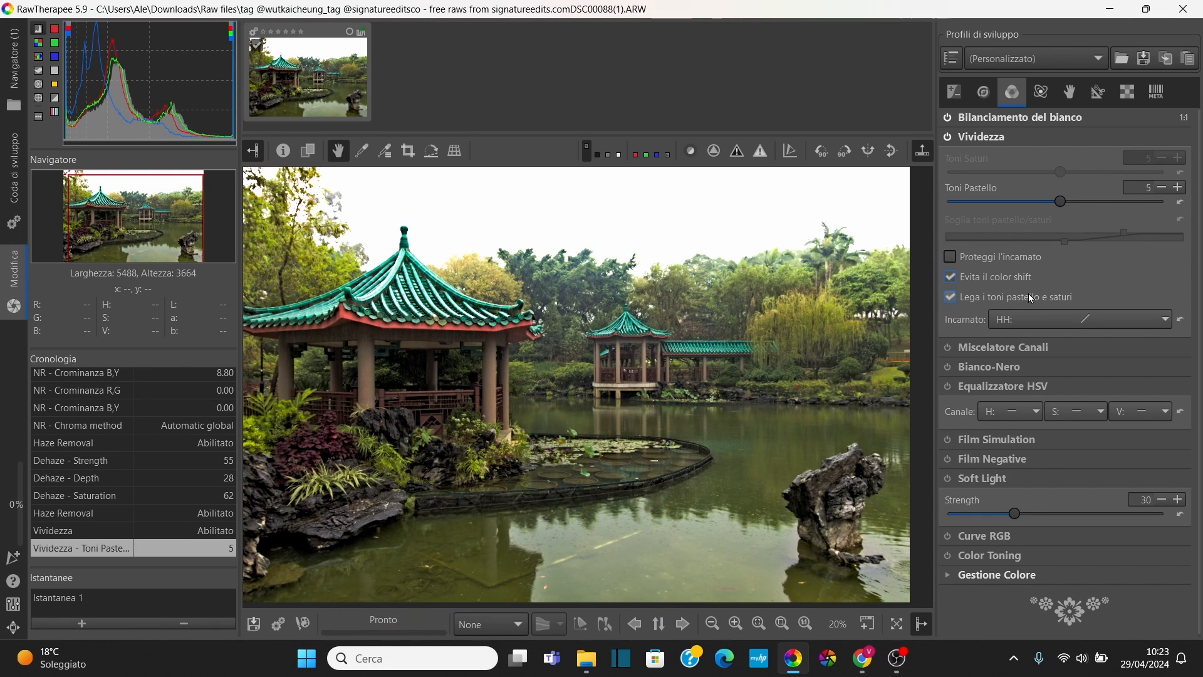
click(1028, 136)
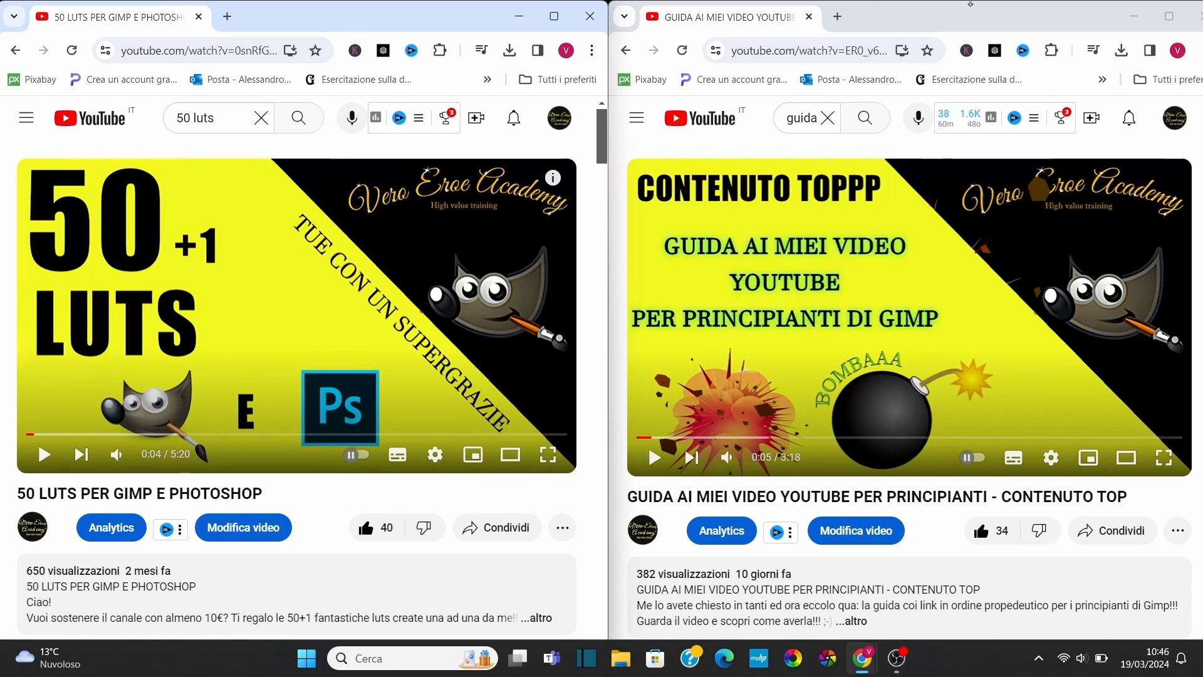
- Switch to YouTube in the browser, try a 10,00 € Super Grazie on the 50 LUTS video and dismiss the offer without purchasing
click(561, 532)
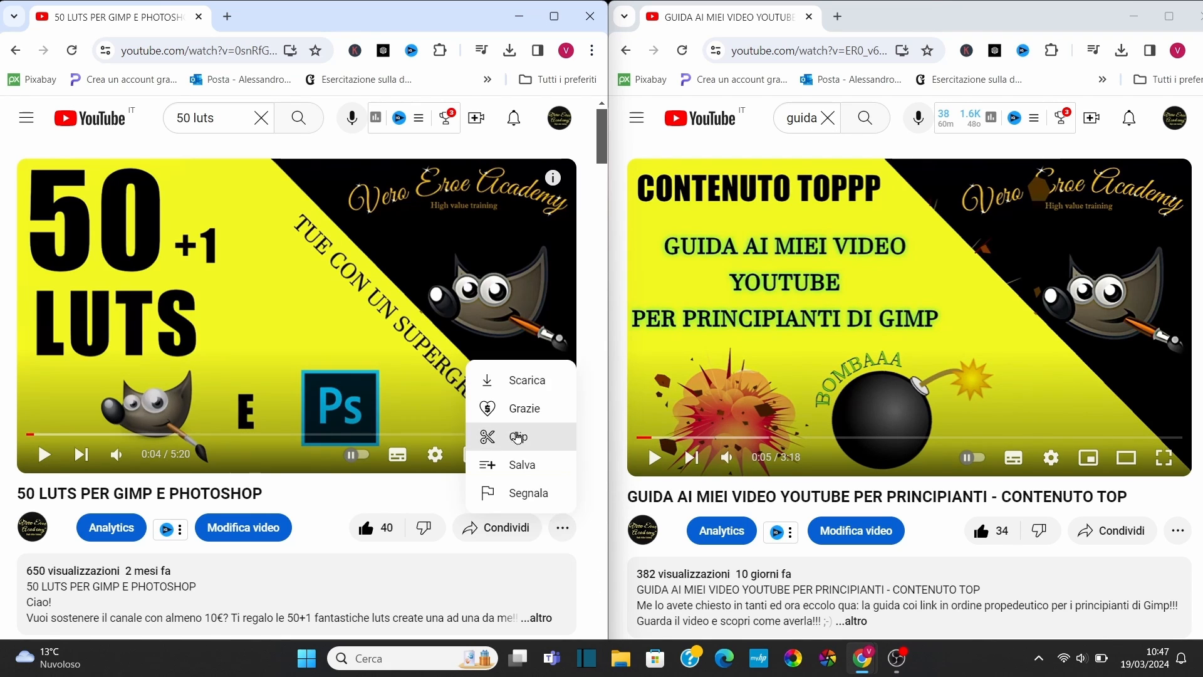
click(523, 411)
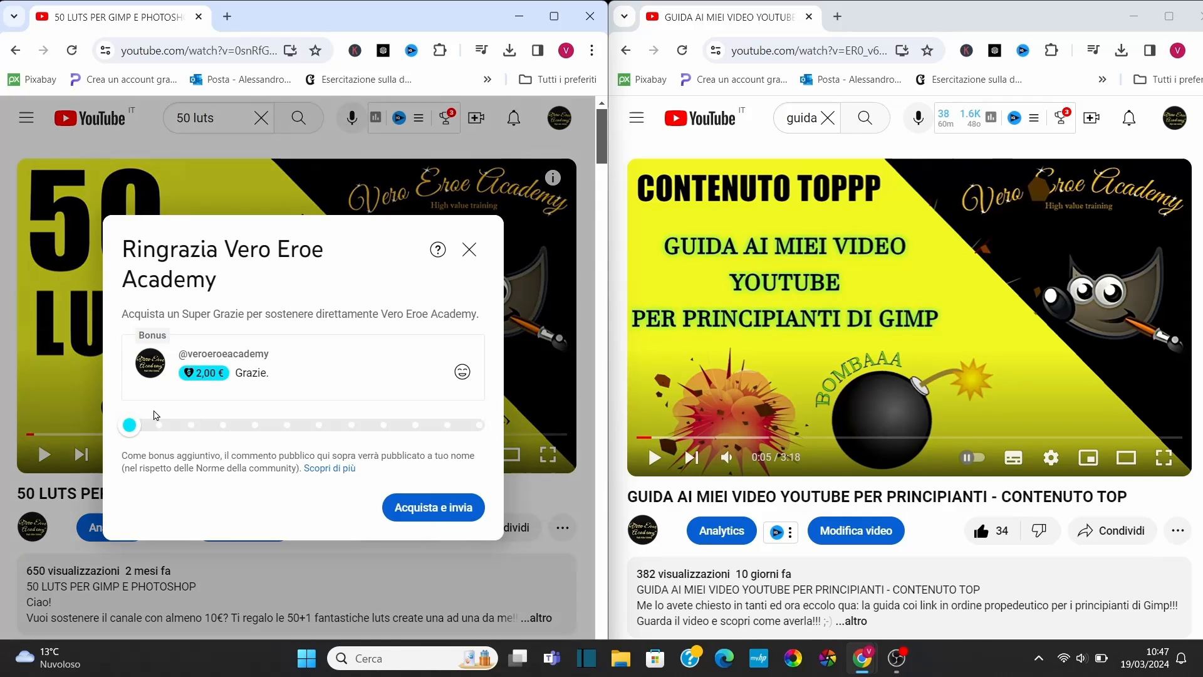
drag(129, 424, 193, 424)
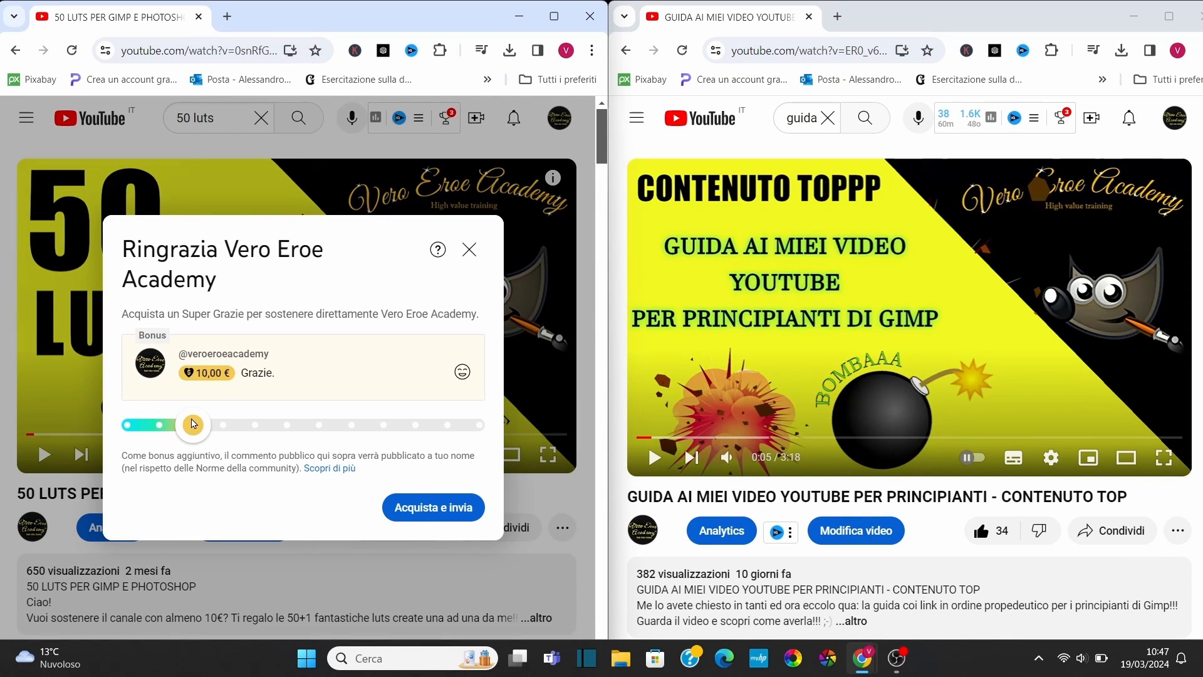
click(469, 250)
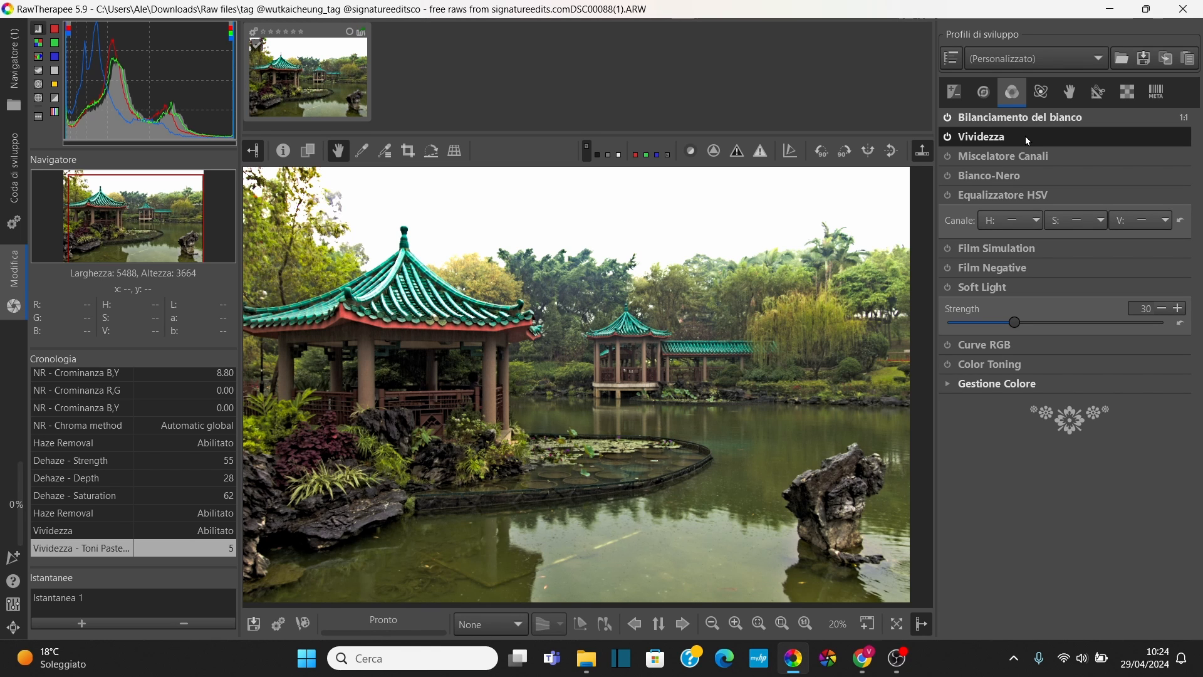
- Enable Equalizzatore HSV, set the H channel to Punti di controllo minimo/massimo and raise its yellow and green points slightly
click(948, 195)
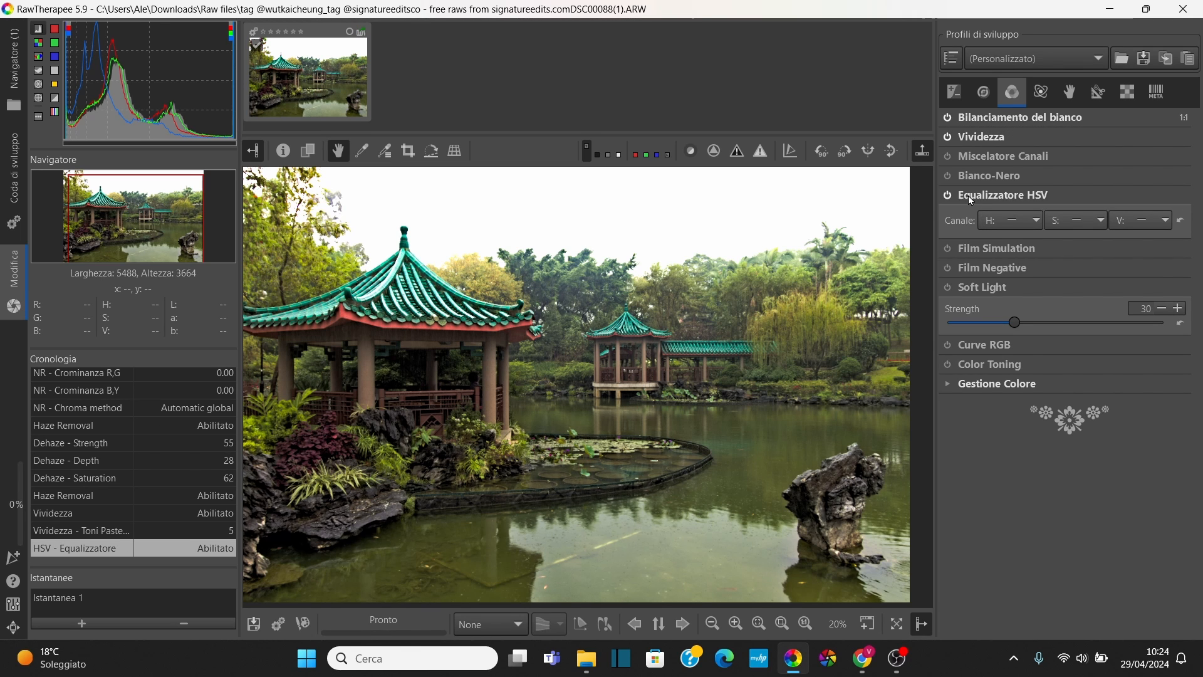
click(980, 196)
click(980, 195)
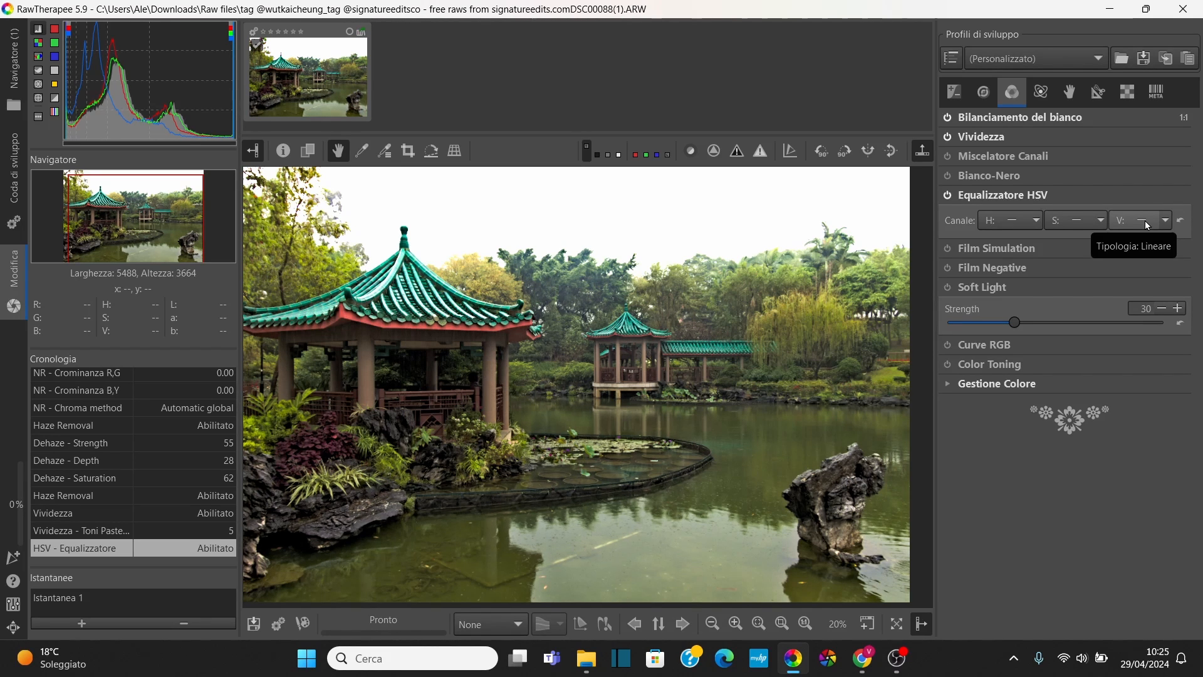
click(1036, 220)
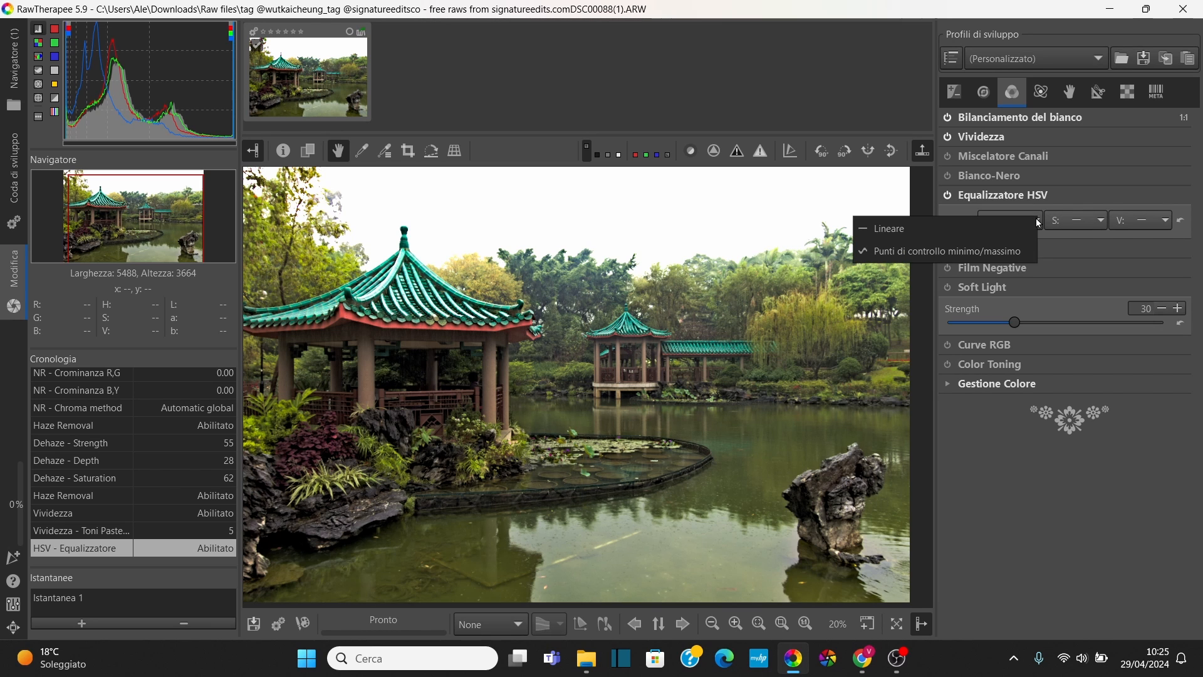
click(929, 251)
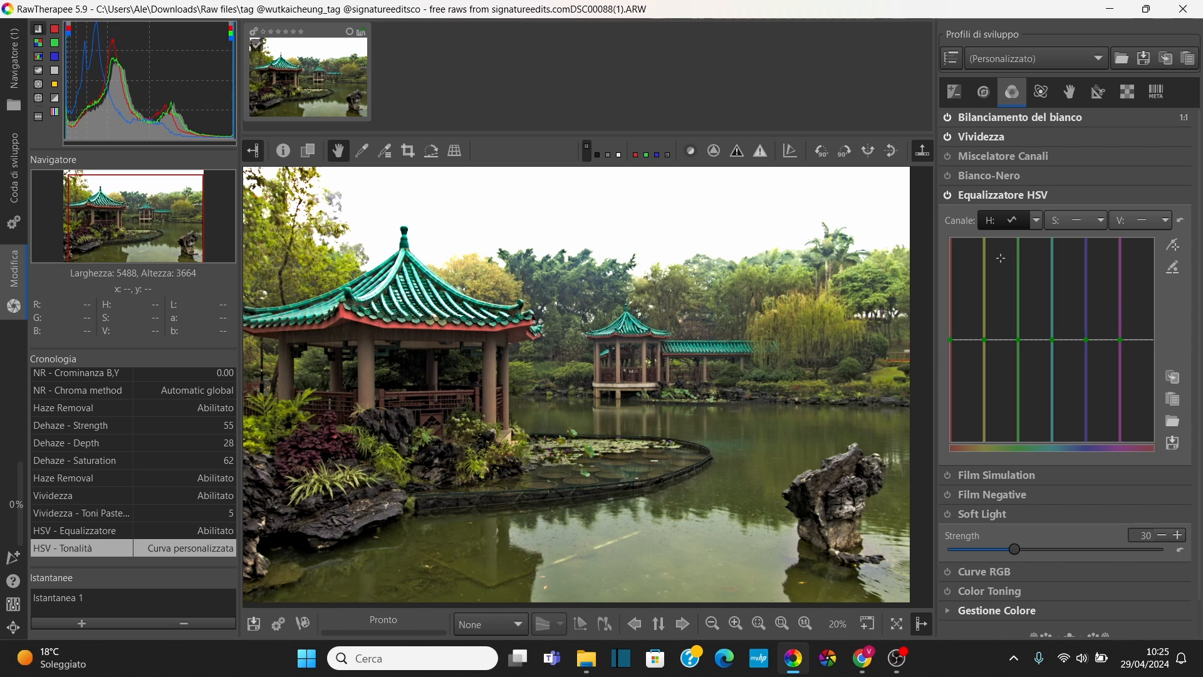
scroll(393, 329, up, 2)
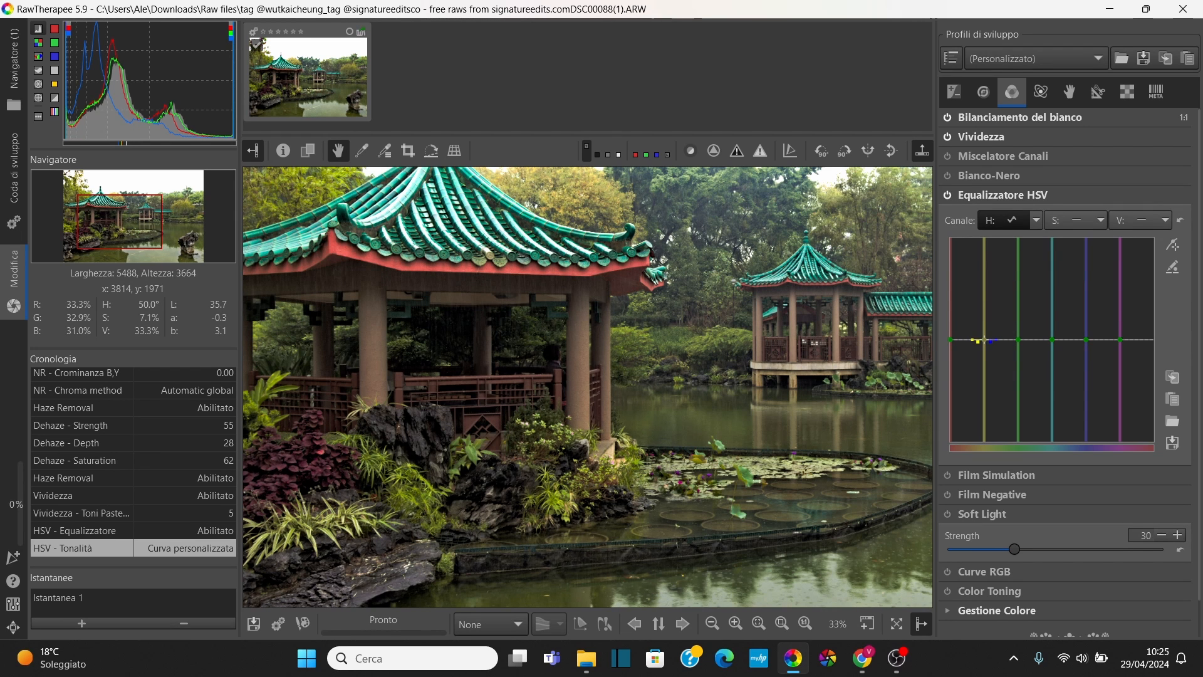
mouse_move(984, 342)
mouse_down()
mouse_move(985, 318)
mouse_move(985, 337)
mouse_up()
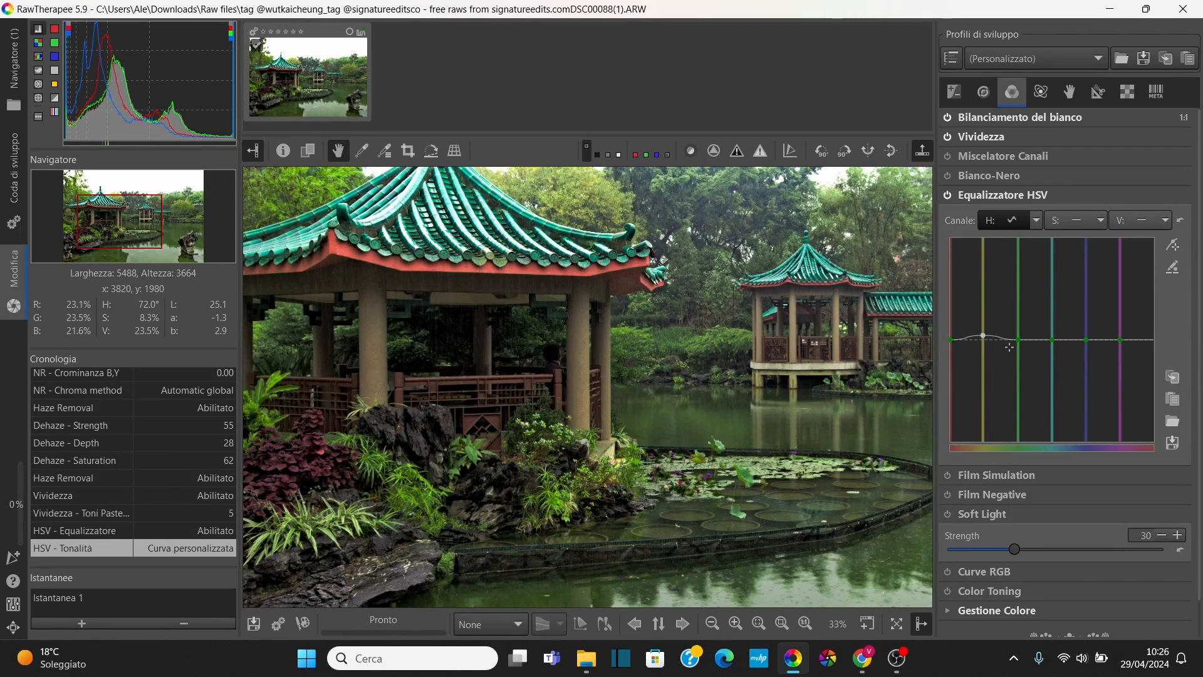
drag(1021, 339, 1021, 335)
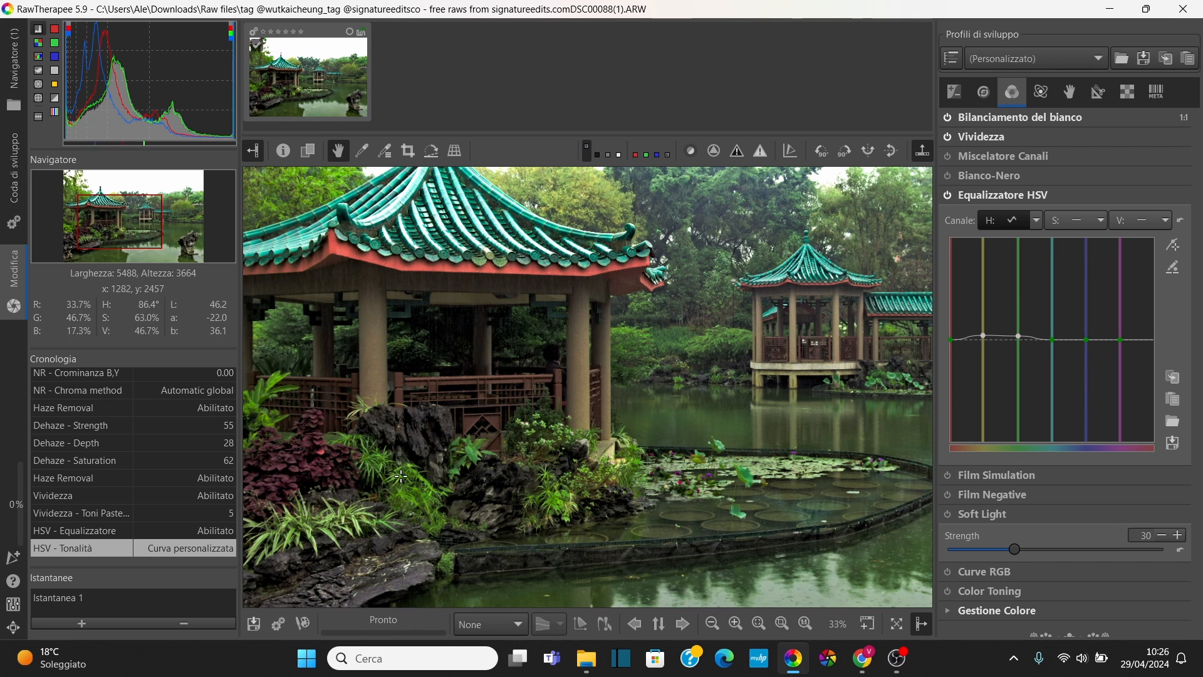
- Set the S channel to Punti di controllo minimo/massimo and raise the saturation curve's yellow and green points slightly
click(1091, 223)
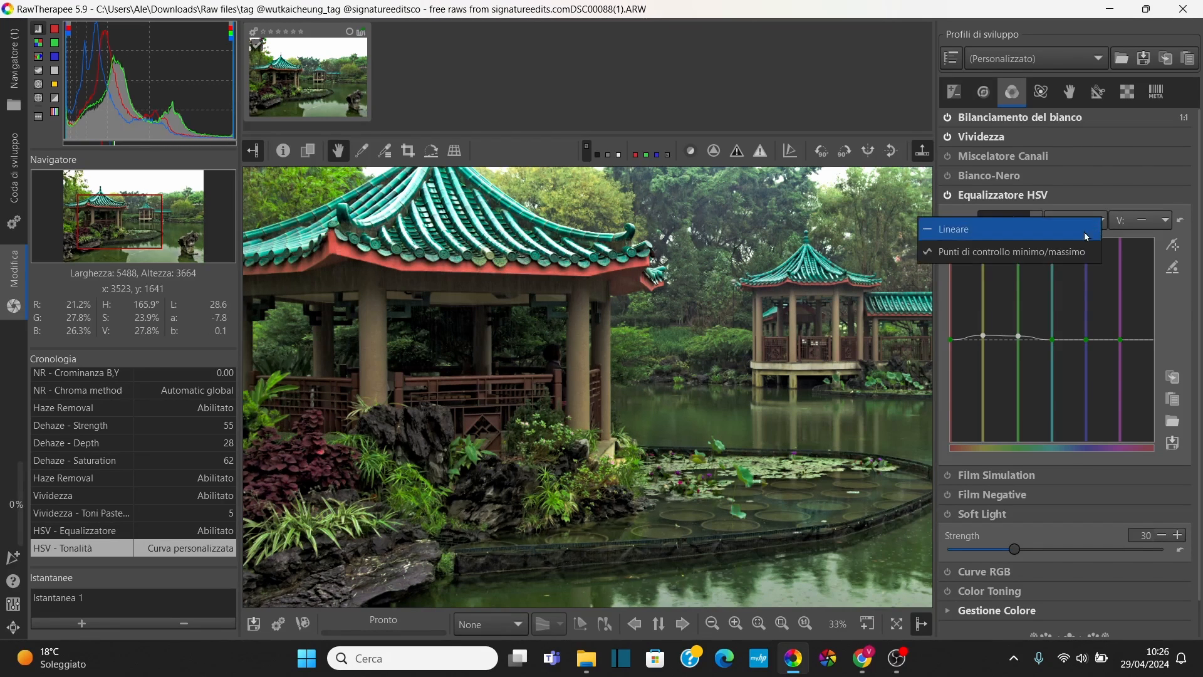
click(1003, 251)
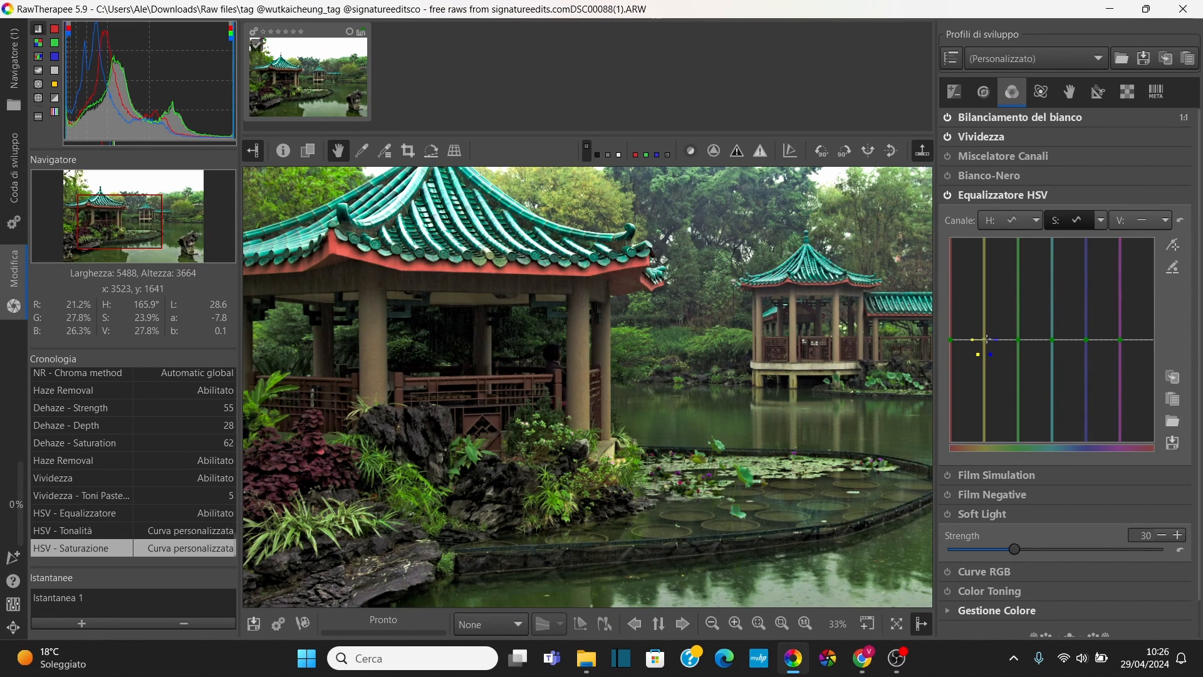
drag(986, 339, 1018, 331)
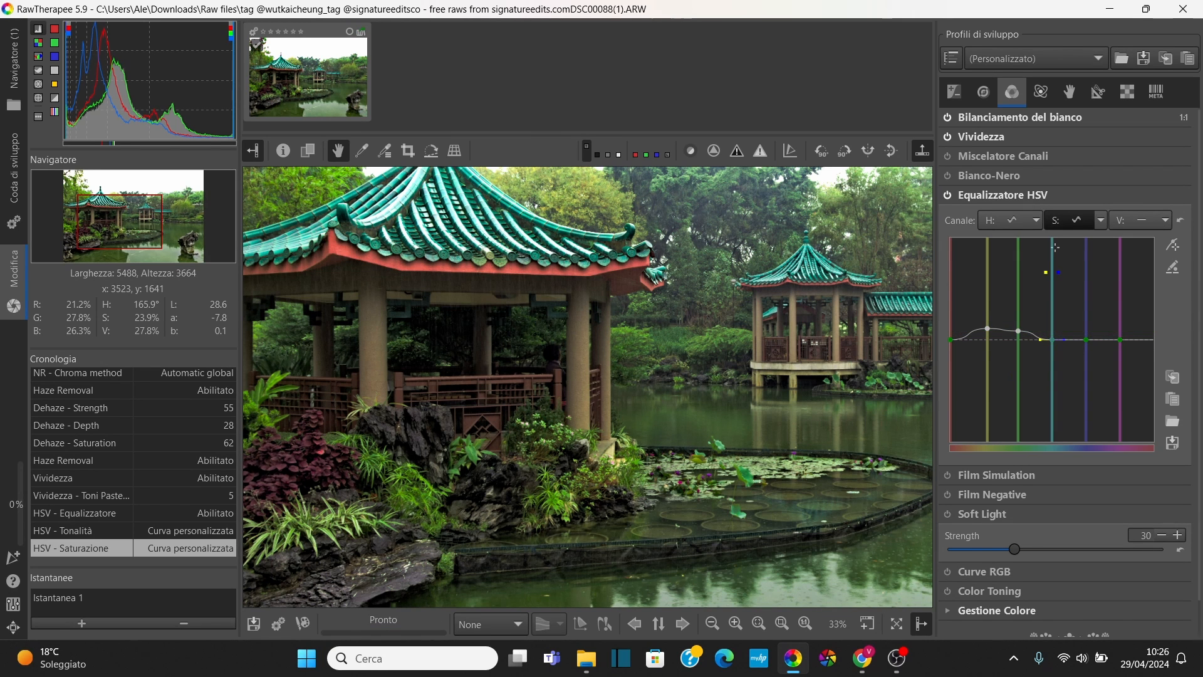
- Set the V channel to Punti di controllo minimo/massimo and raise its yellow, green and cyan points, yellow the most
click(1162, 219)
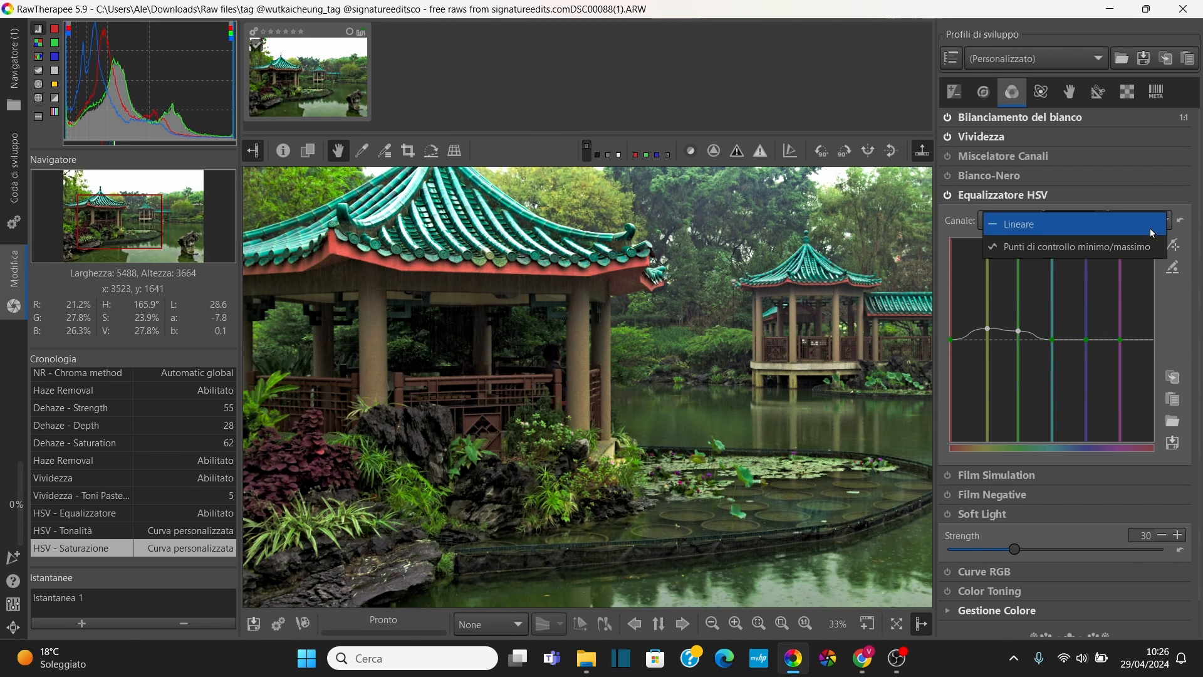
click(1134, 243)
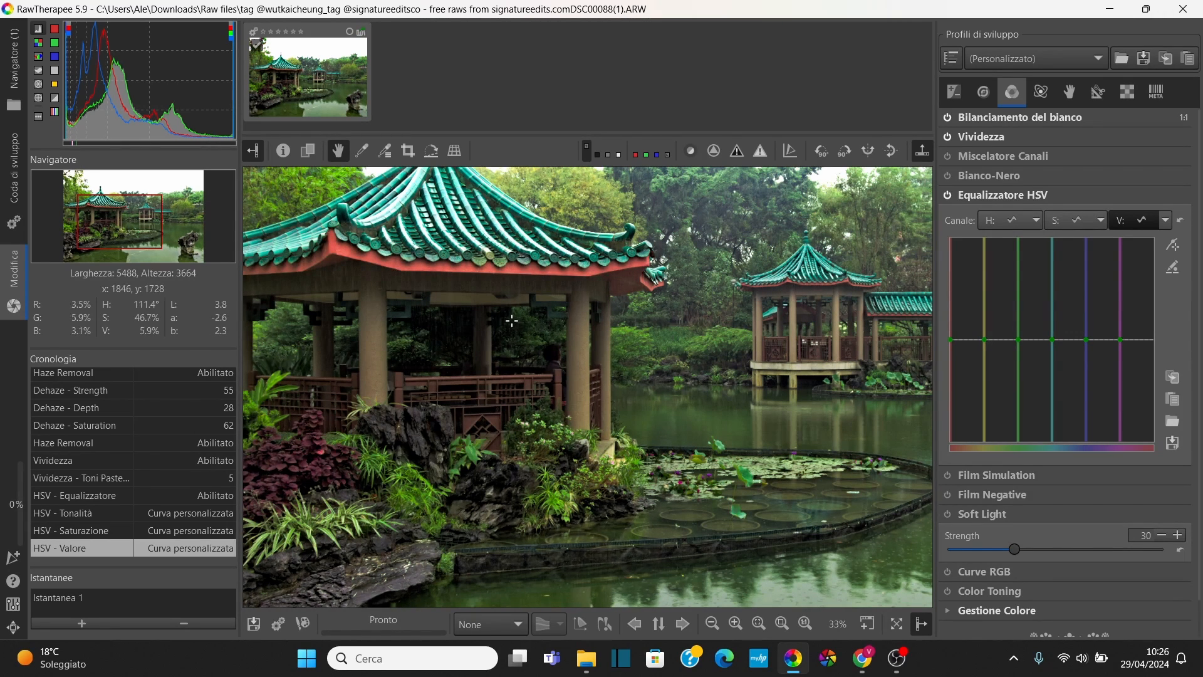
scroll(639, 325, down, 2)
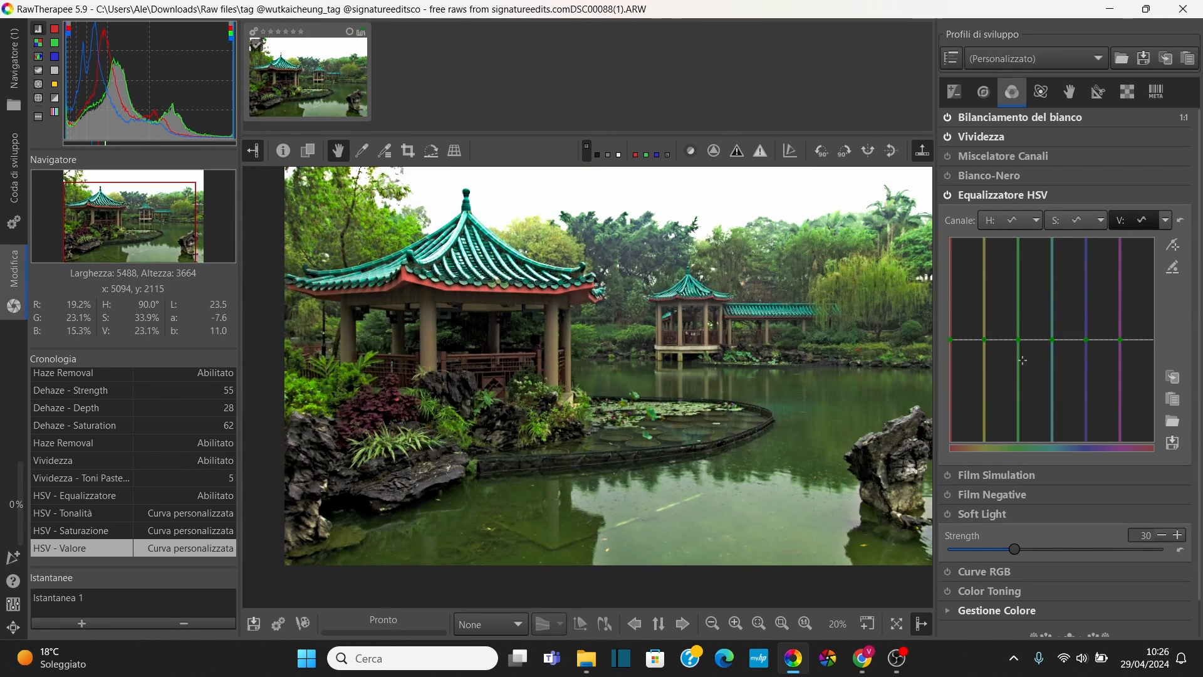
drag(1019, 339, 990, 312)
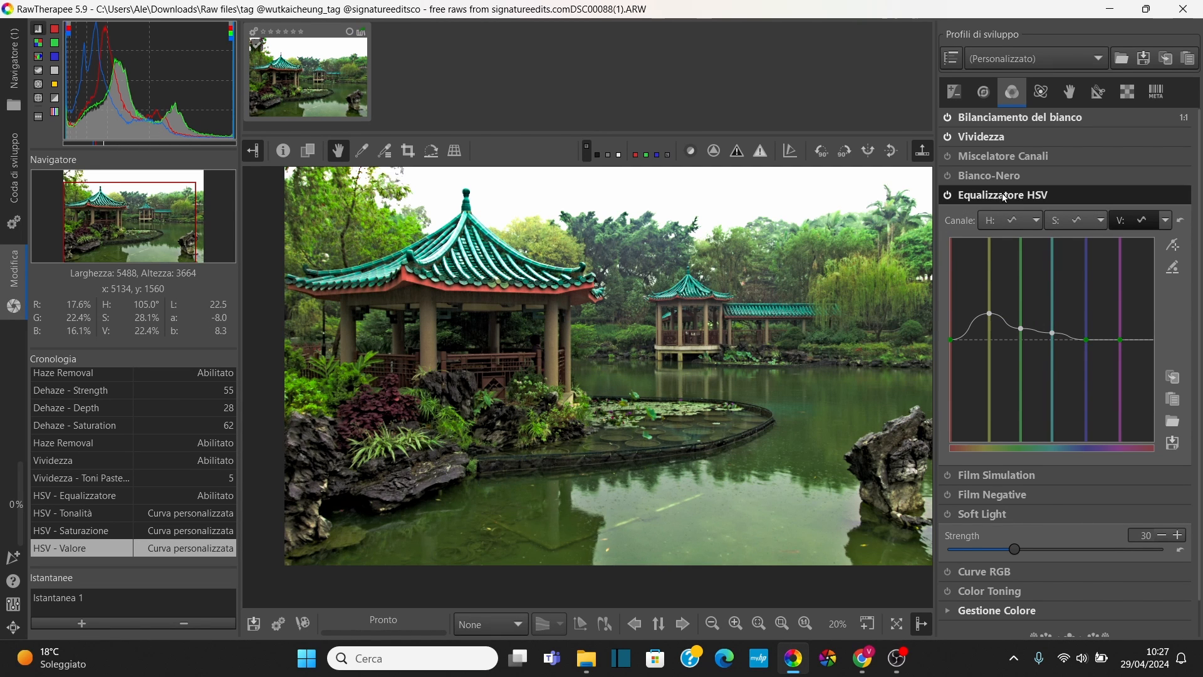
- Toggle Equalizzatore HSV off and on to compare its effect on the tree foliage up close, and review the whole image
click(948, 197)
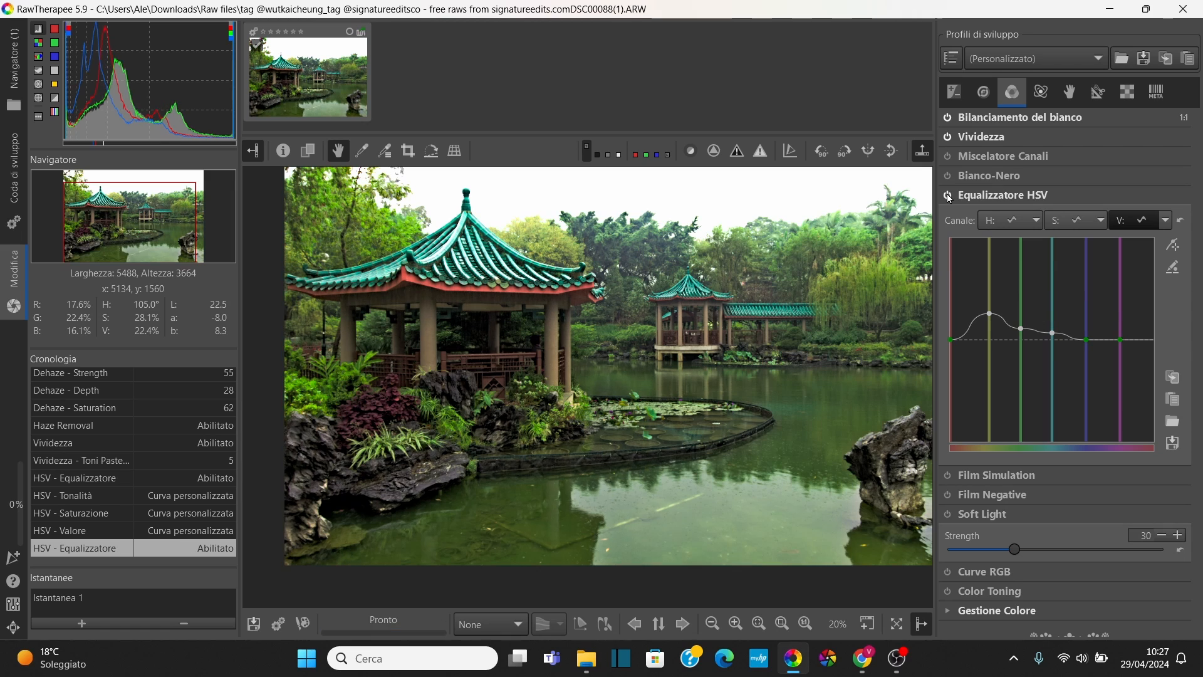
scroll(381, 231, up, 5)
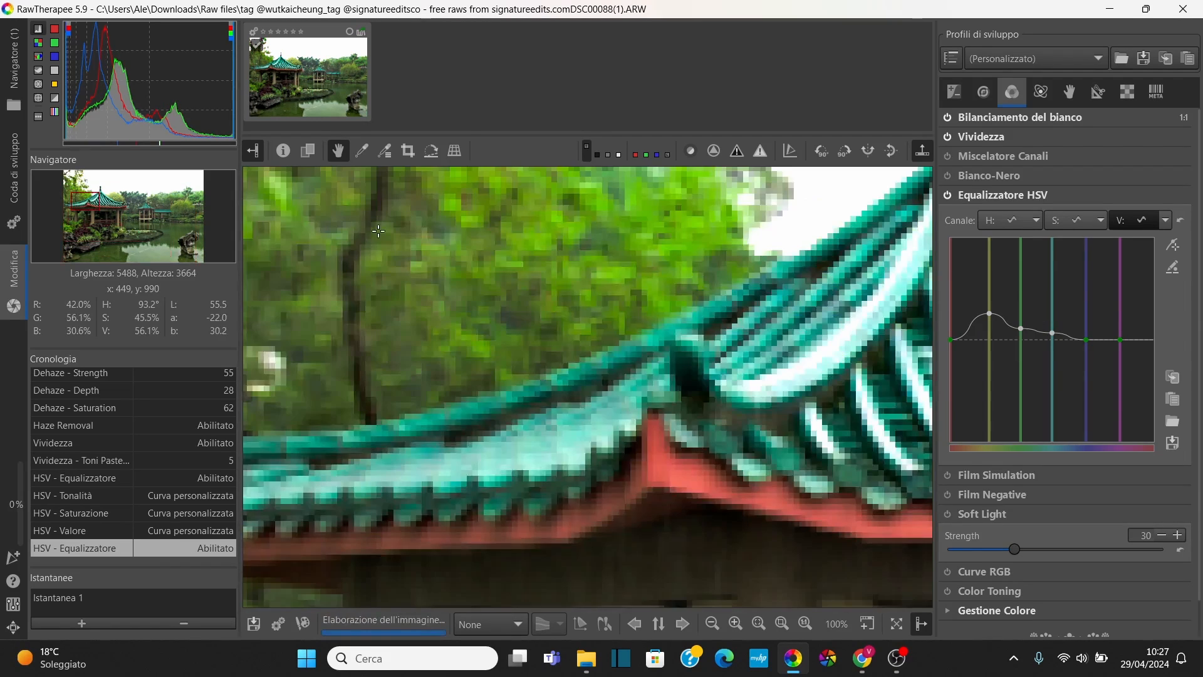
drag(426, 281, 457, 355)
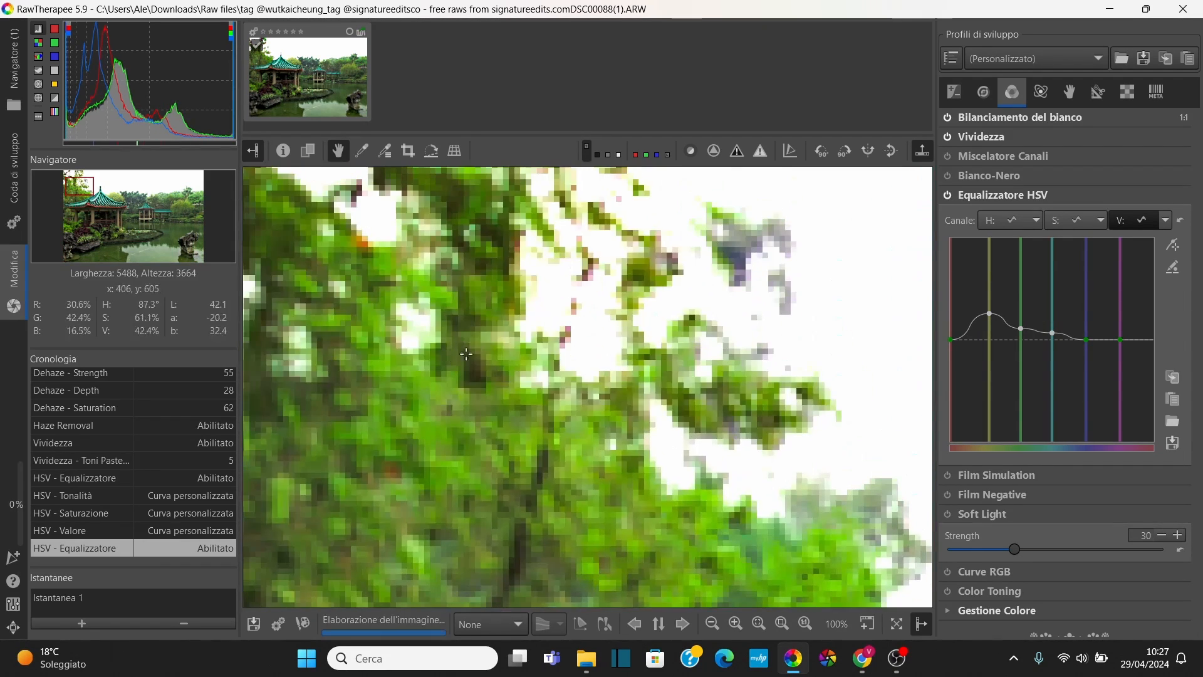
click(949, 196)
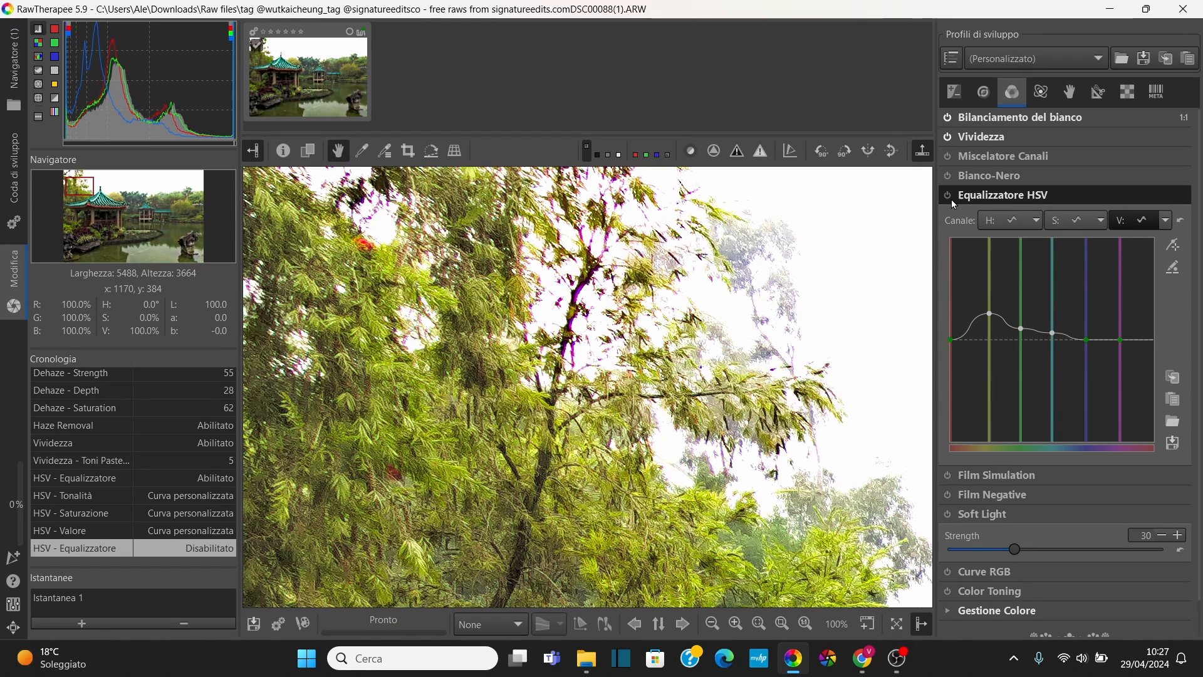
click(950, 194)
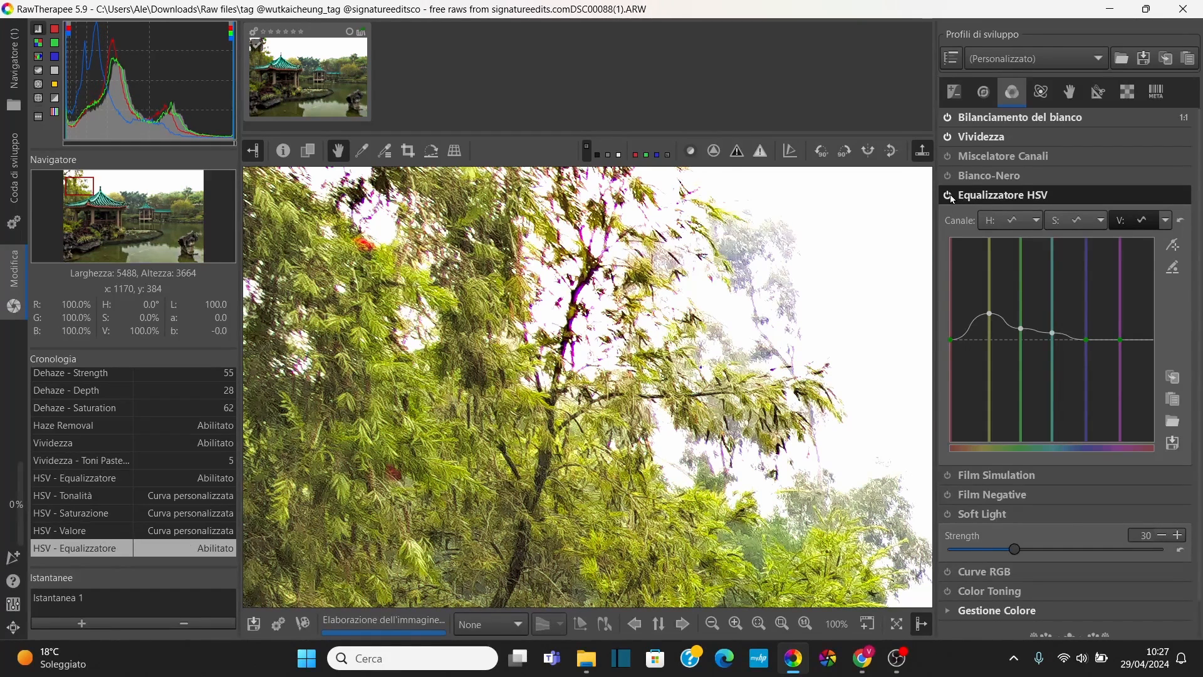
scroll(685, 476, down, 5)
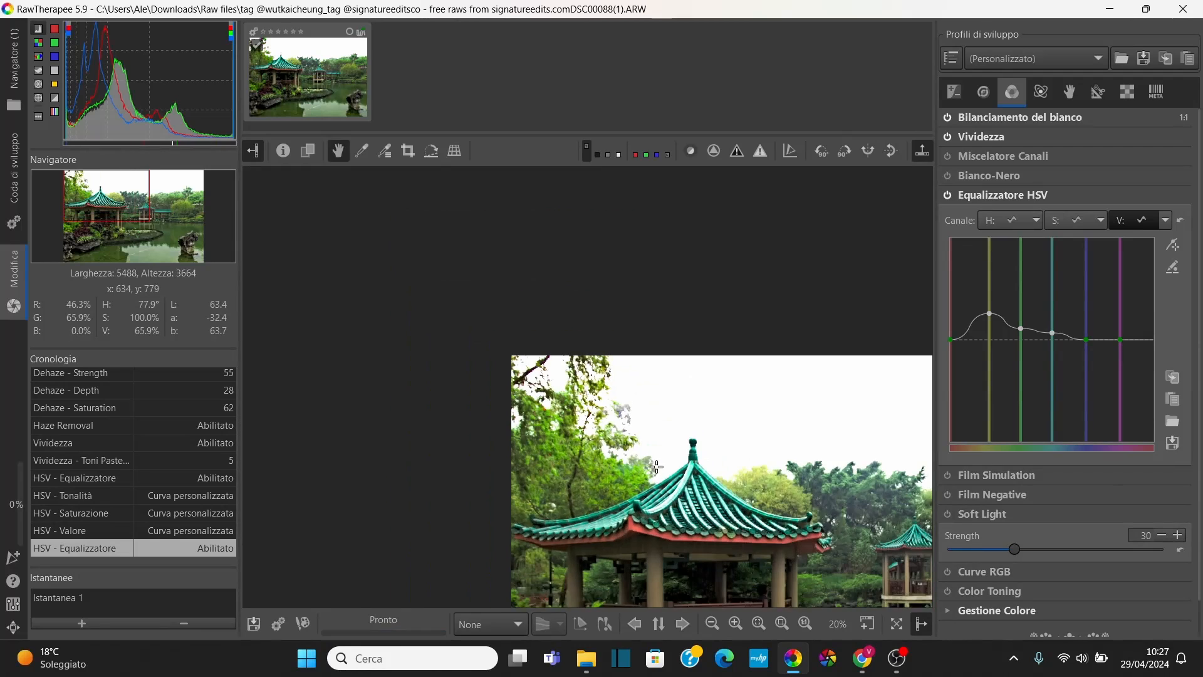
scroll(648, 401, down, 1)
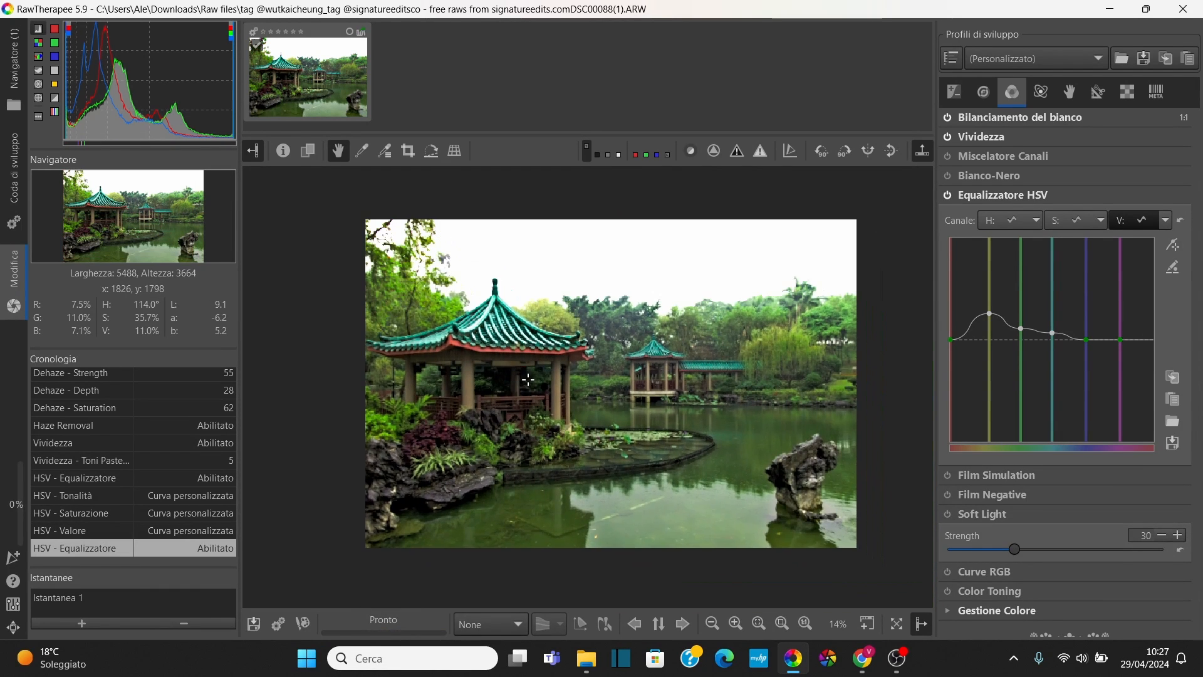
scroll(648, 401, up, 1)
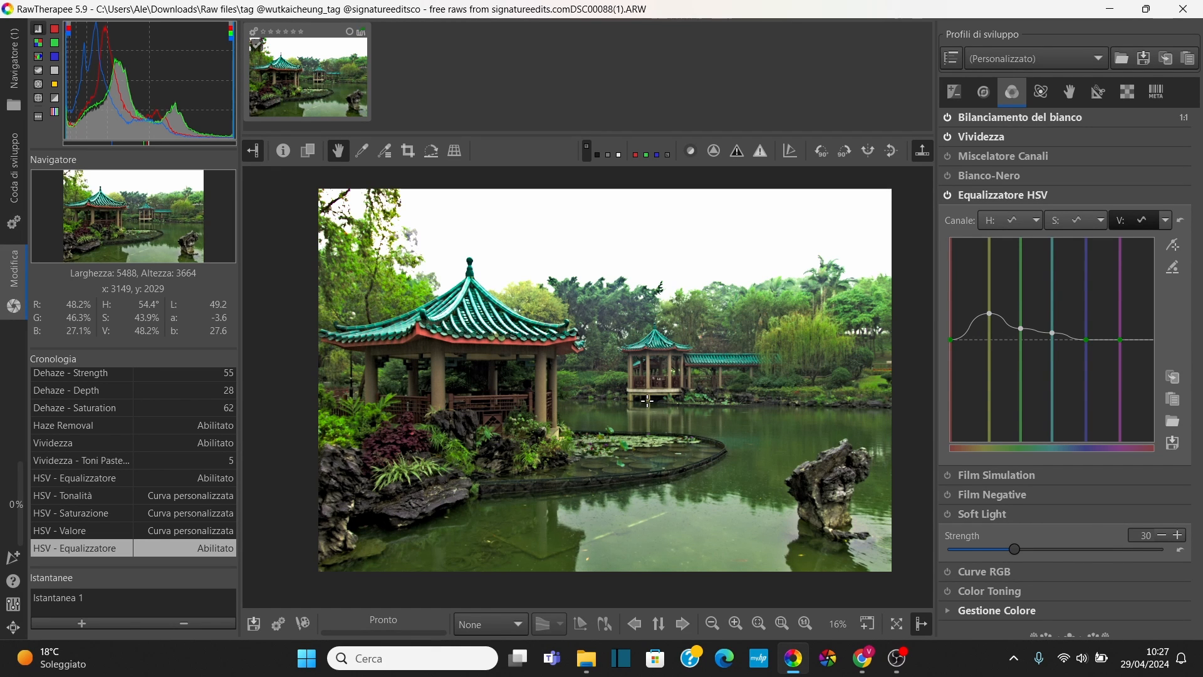
click(999, 196)
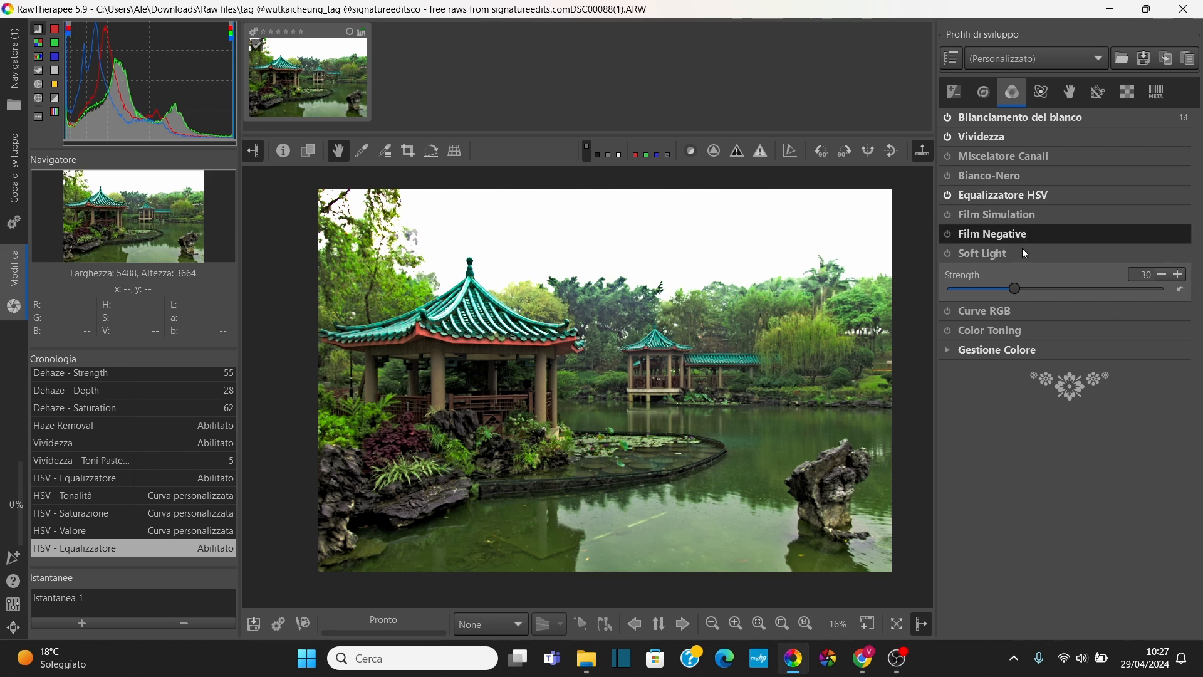
- Enable Soft Light and set its Strength to 10, comparing against a Strength of 0
click(991, 258)
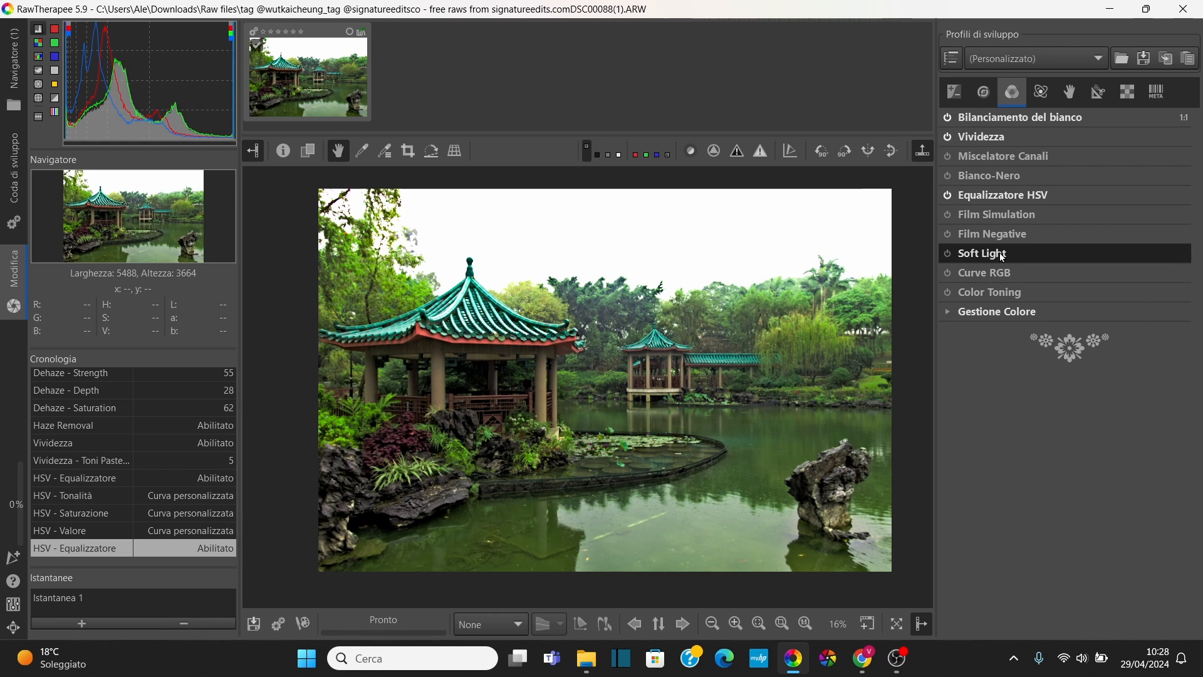
click(948, 254)
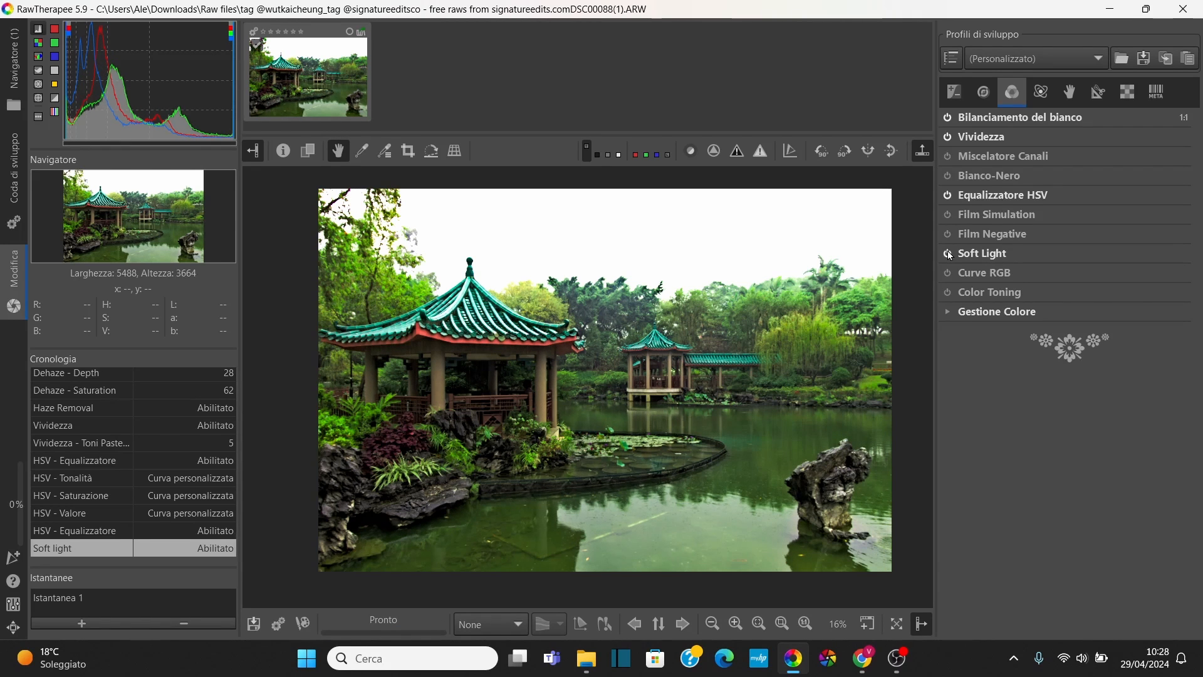
click(1004, 257)
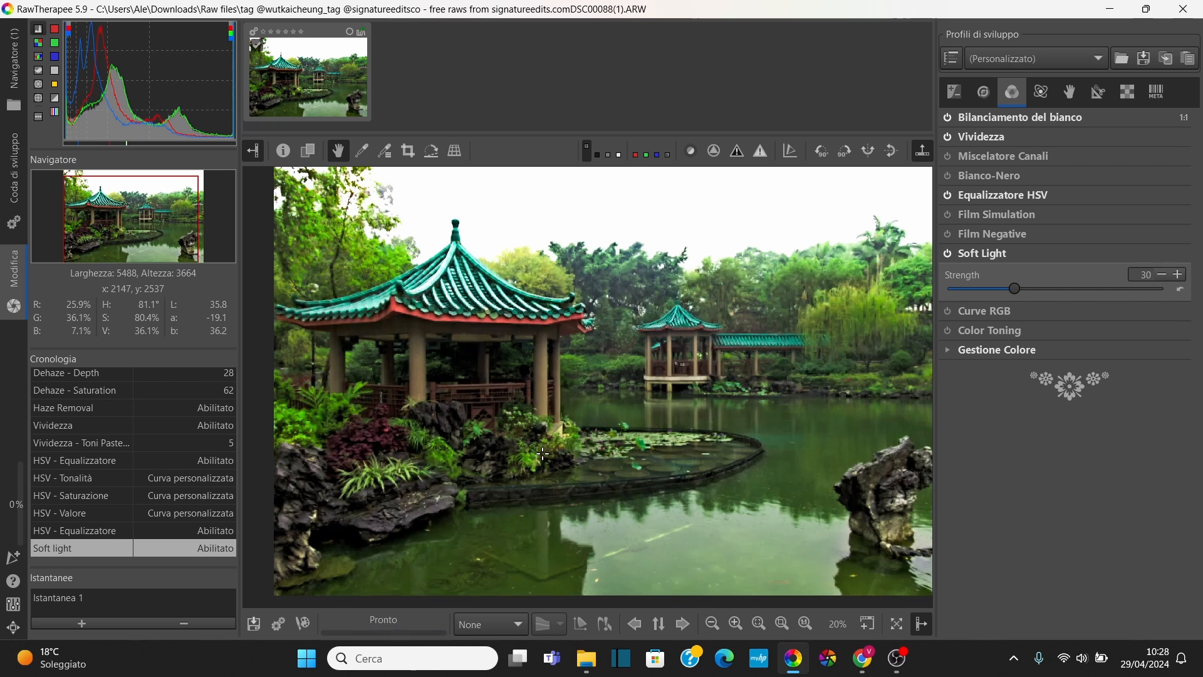
key(plus)
drag(1015, 288, 941, 283)
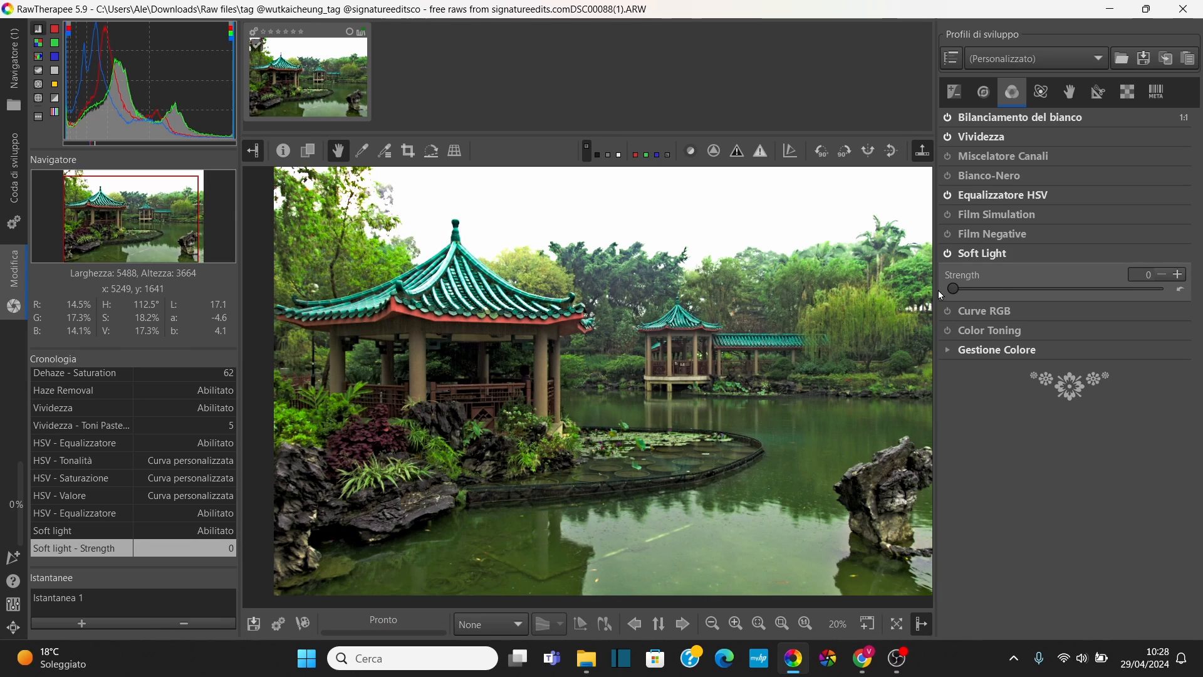
click(947, 252)
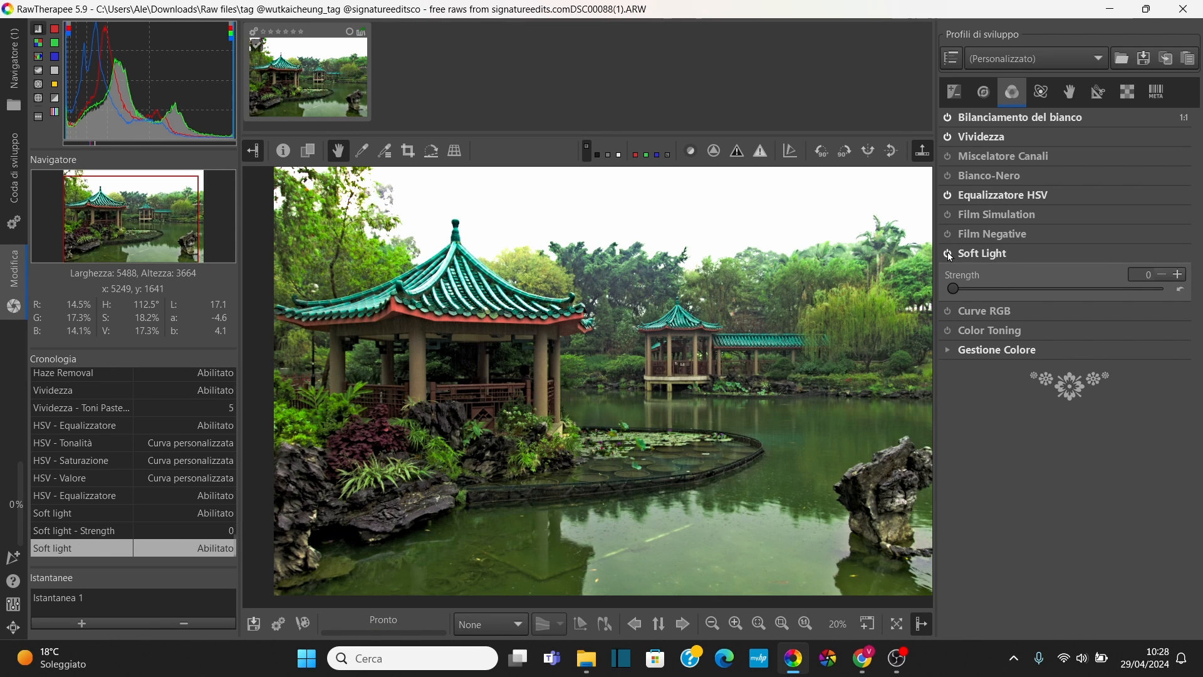
drag(956, 289, 975, 292)
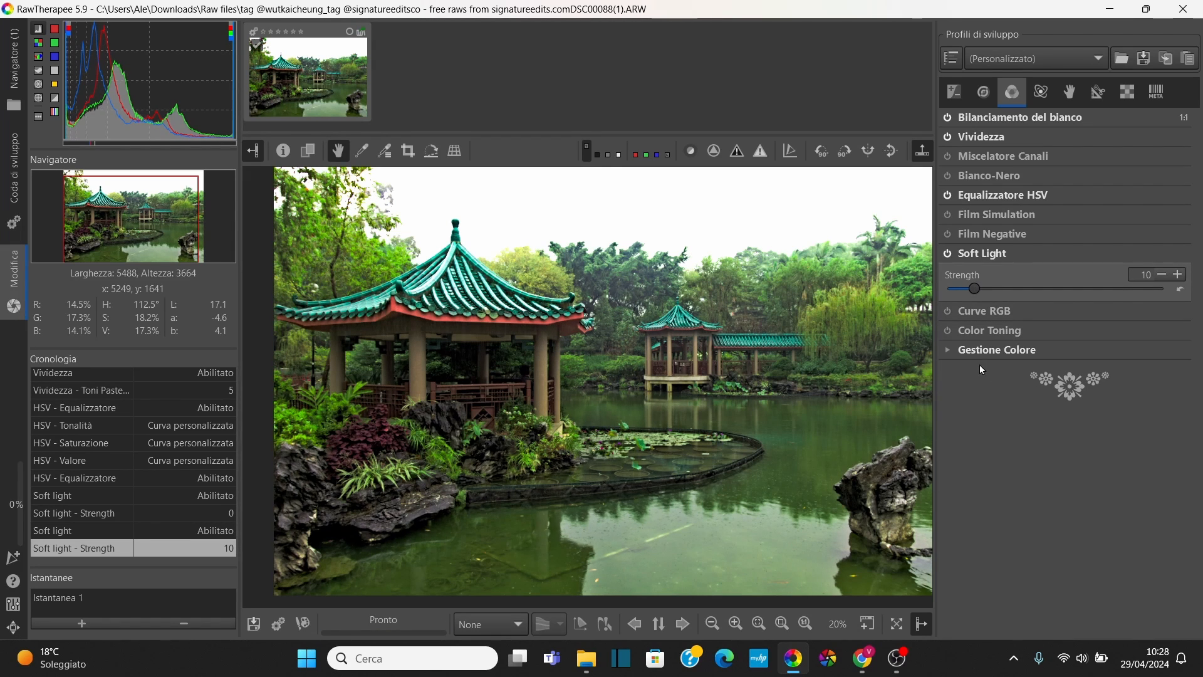
- Examine the input profile options of Gestione Colore and collapse the section again
click(948, 354)
click(947, 354)
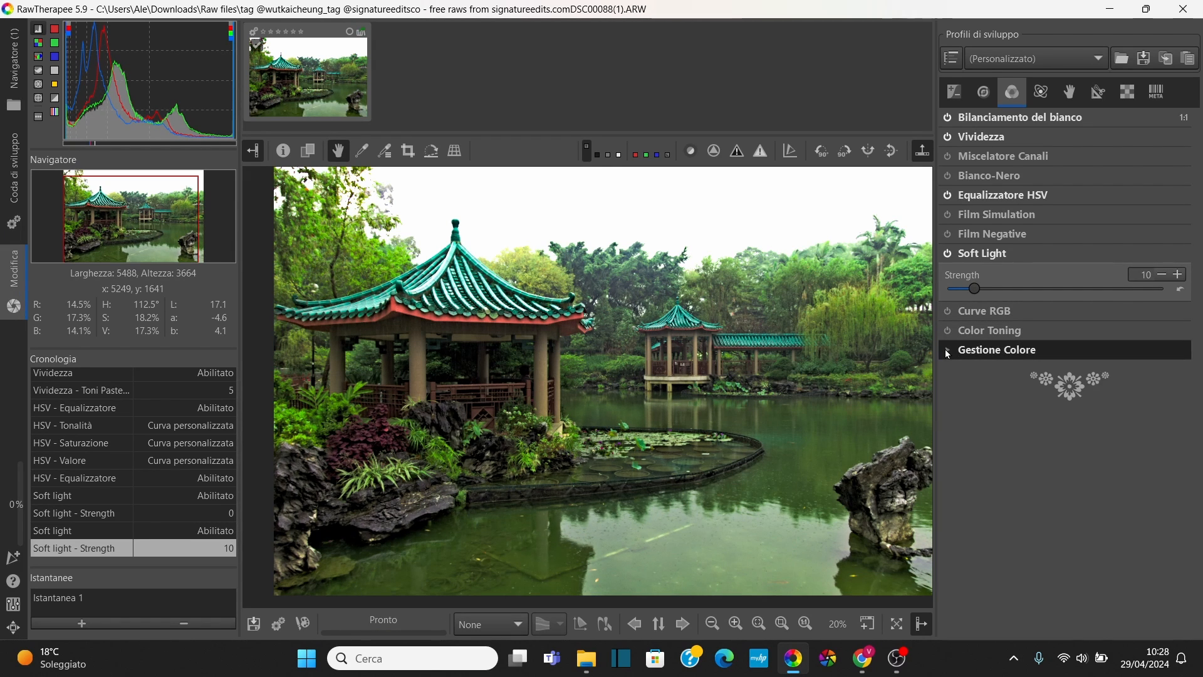
click(939, 354)
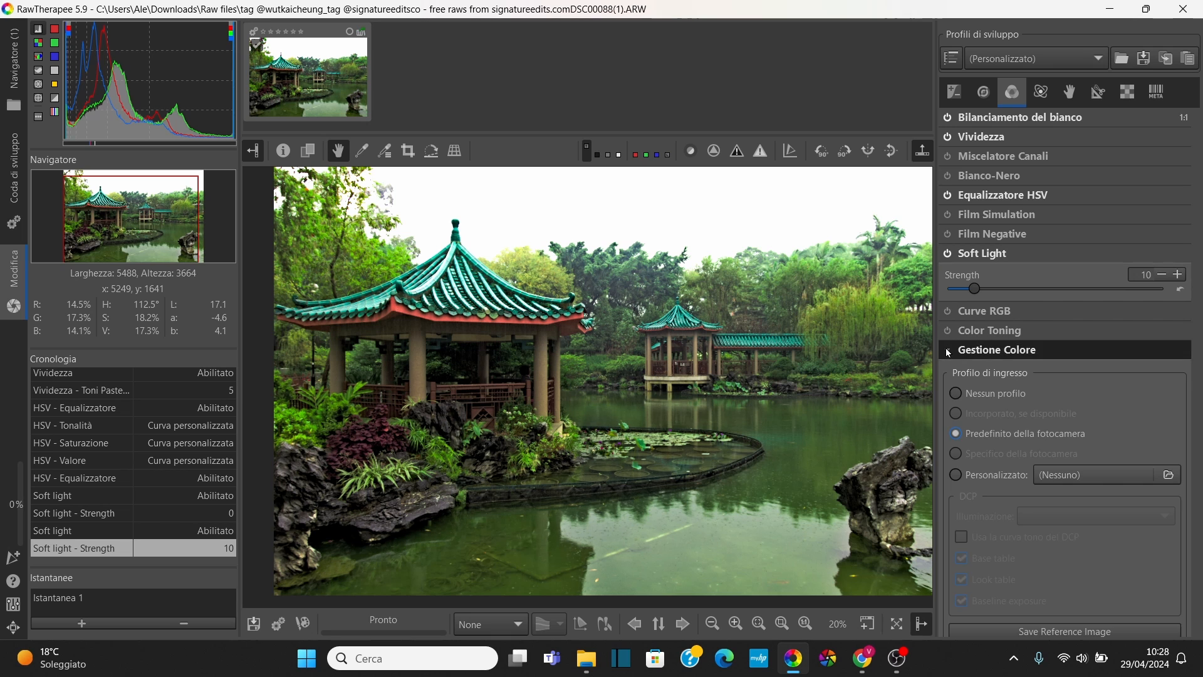
click(1018, 351)
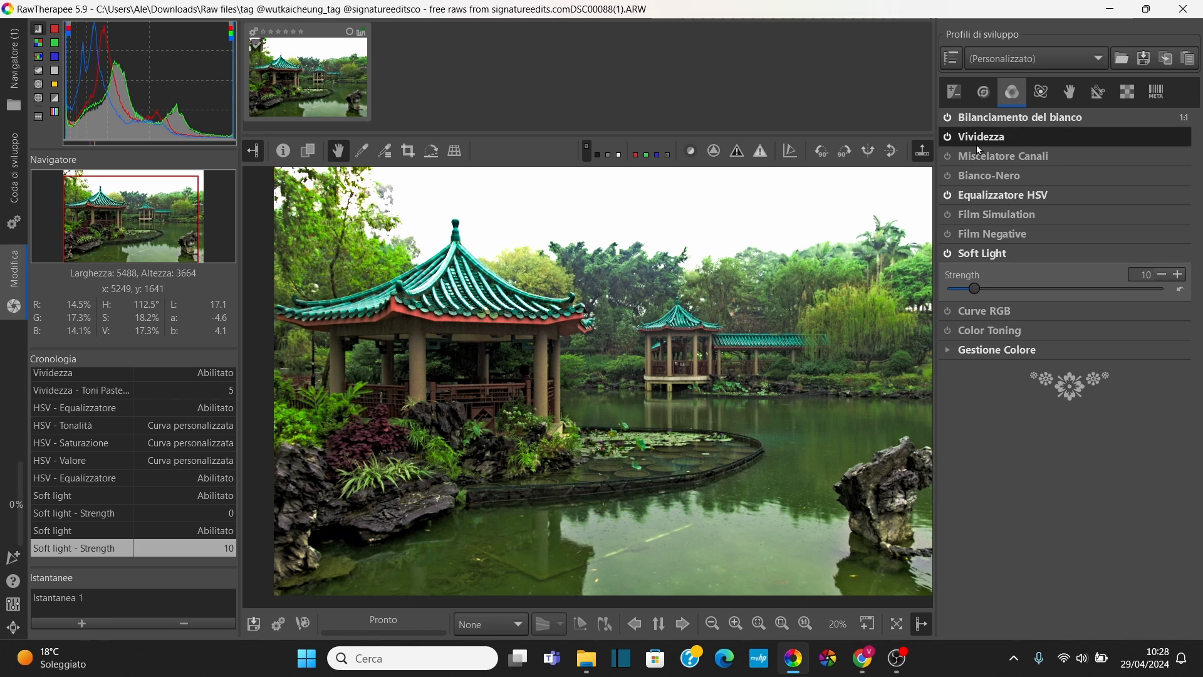
- Enable Wavelet levels and activate its Edge sharpness sub-tool
click(1042, 93)
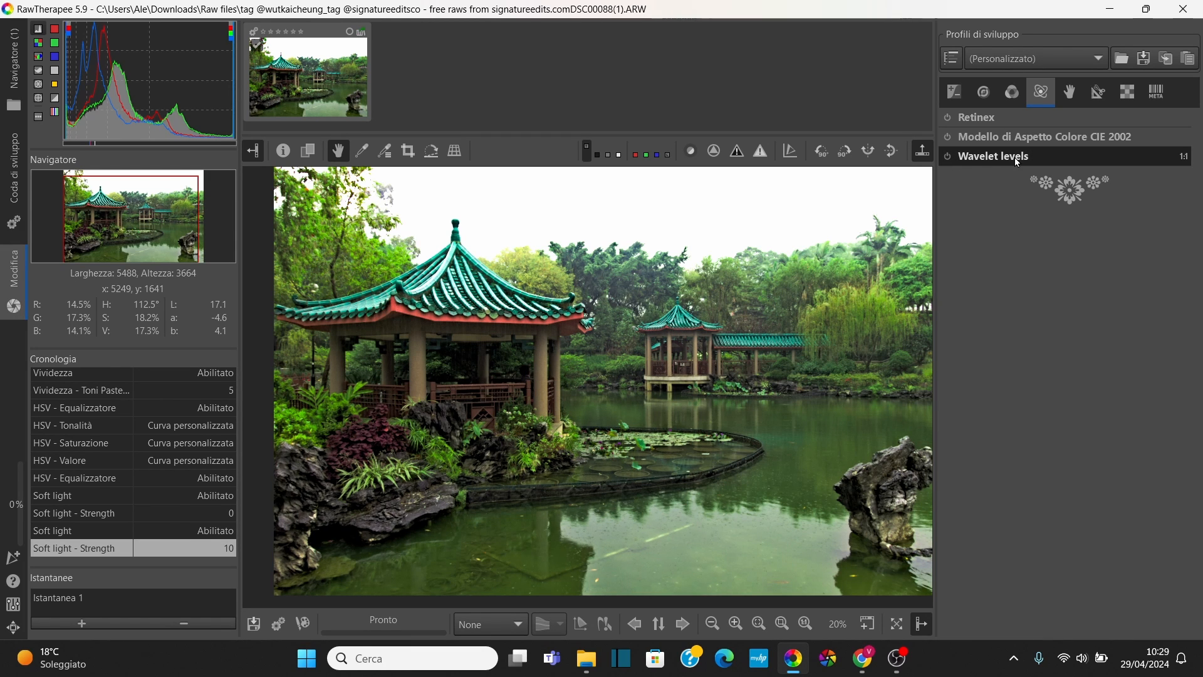
click(981, 161)
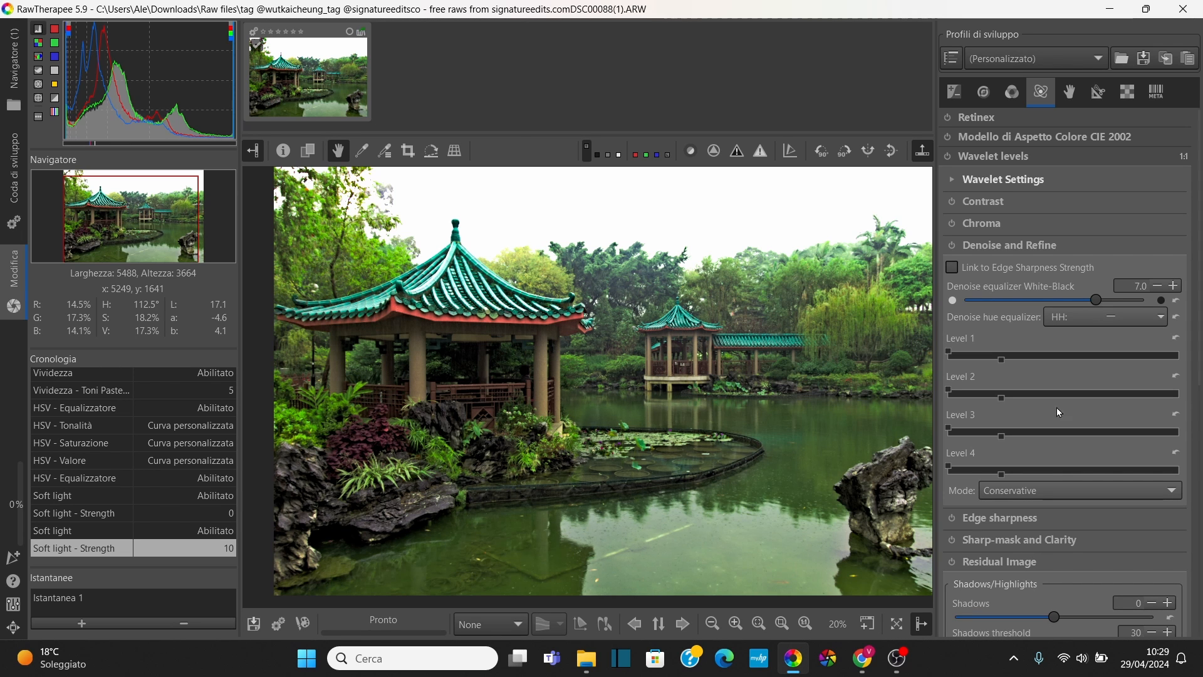
click(947, 158)
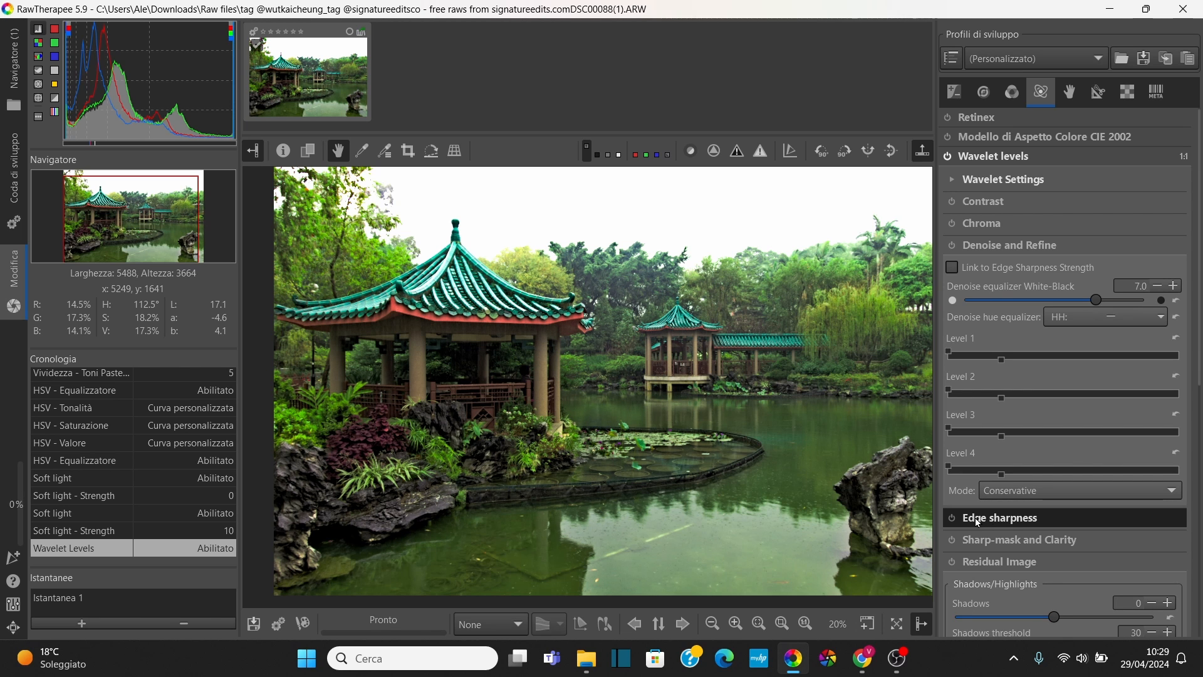
click(975, 519)
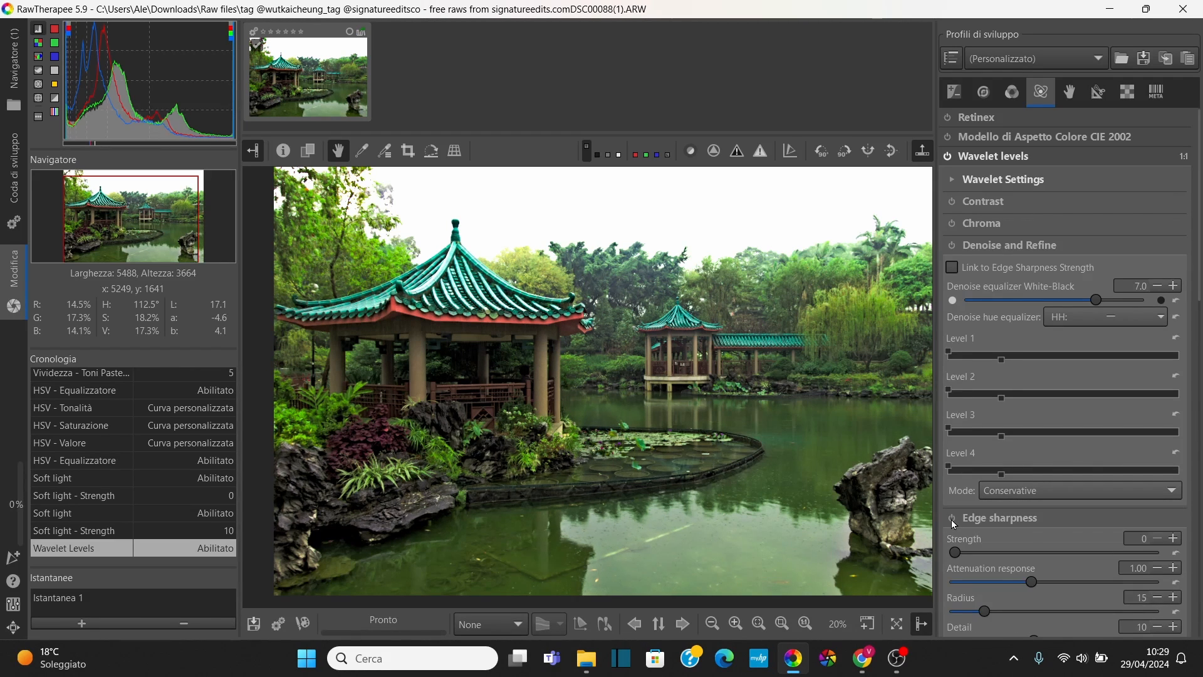
click(951, 520)
- Set Edge sharpness Strength to 10 and Attenuation response to 1.18, judging the effect on the plants and rocks
scroll(1023, 521, down, 5)
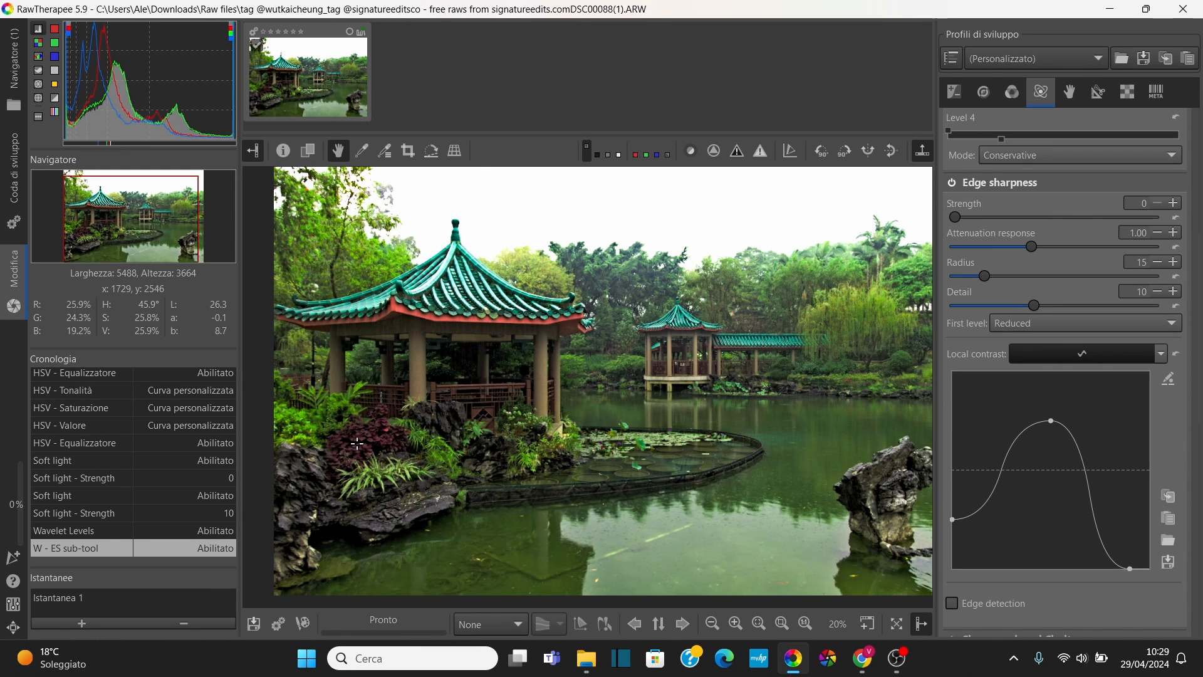
scroll(357, 443, up, 3)
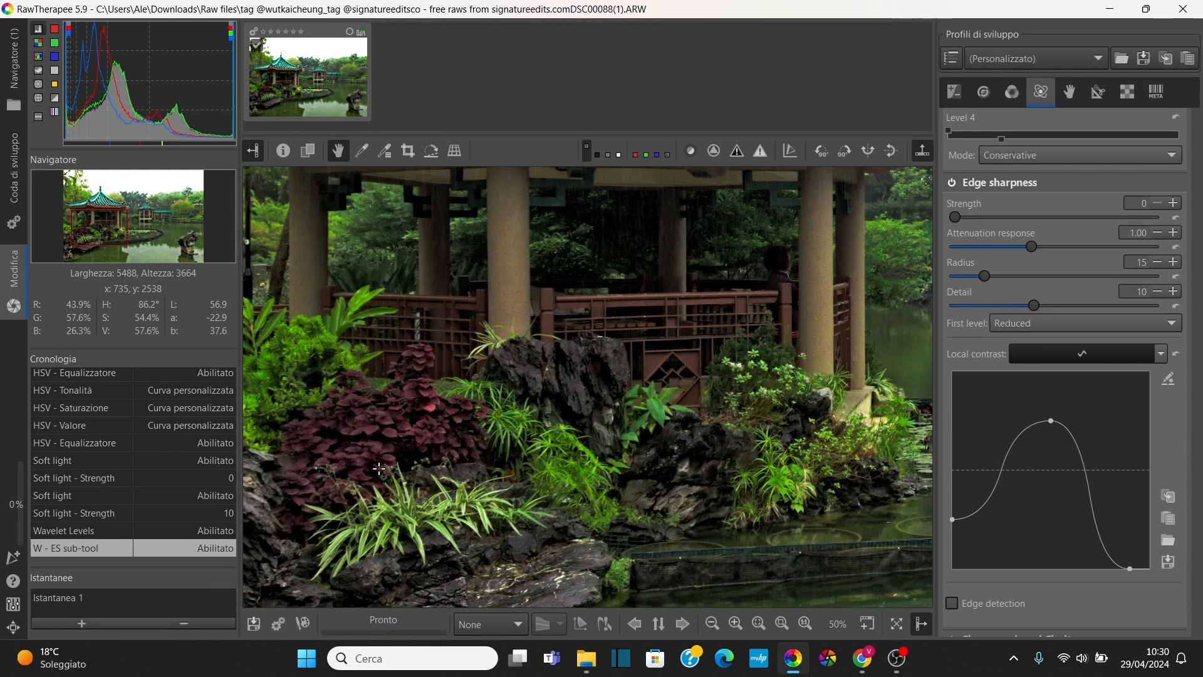
scroll(379, 469, up, 2)
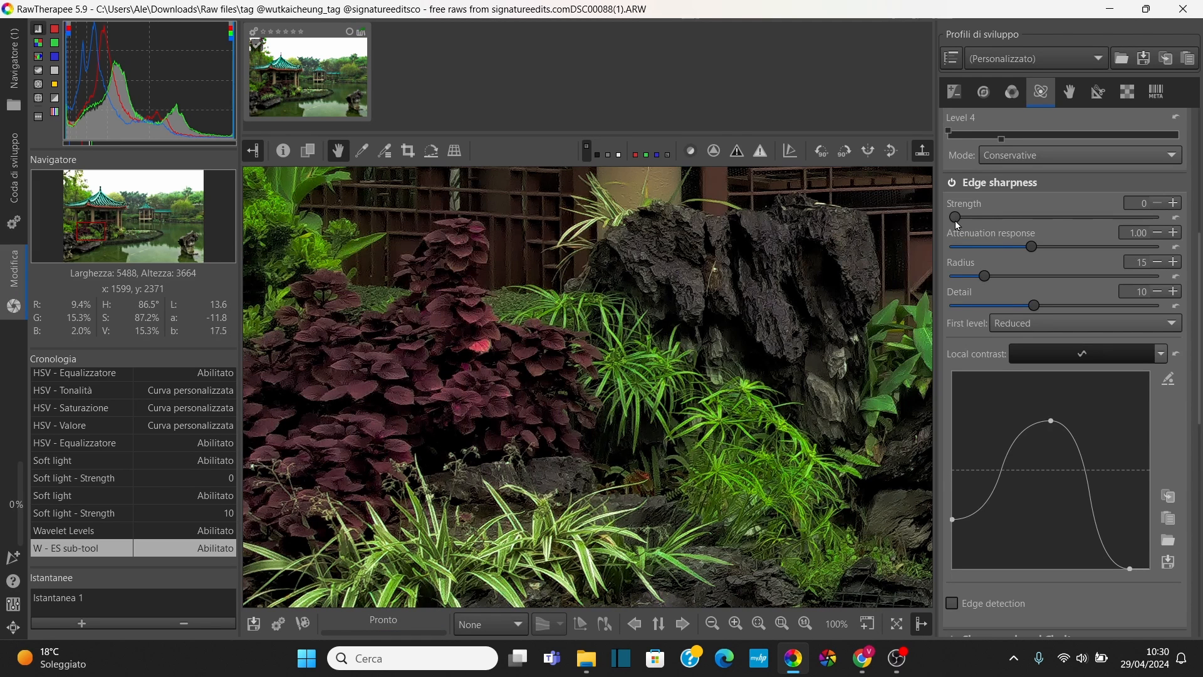
drag(957, 219, 1008, 225)
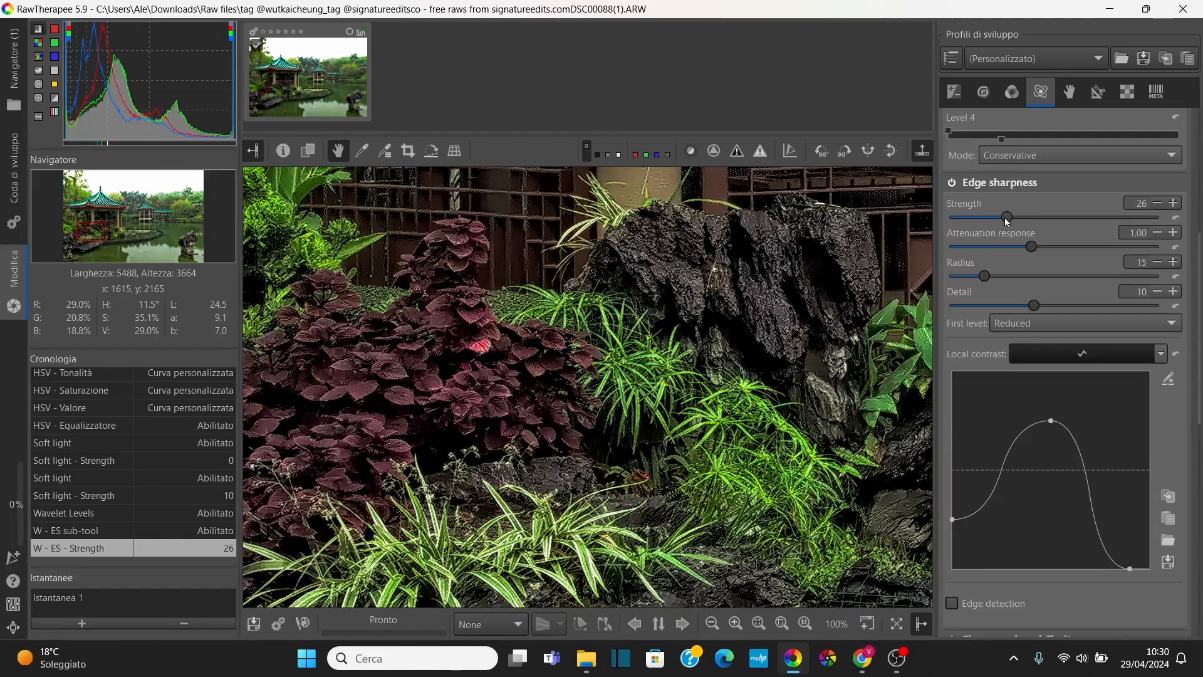
drag(1006, 221, 974, 221)
drag(1033, 247, 1046, 246)
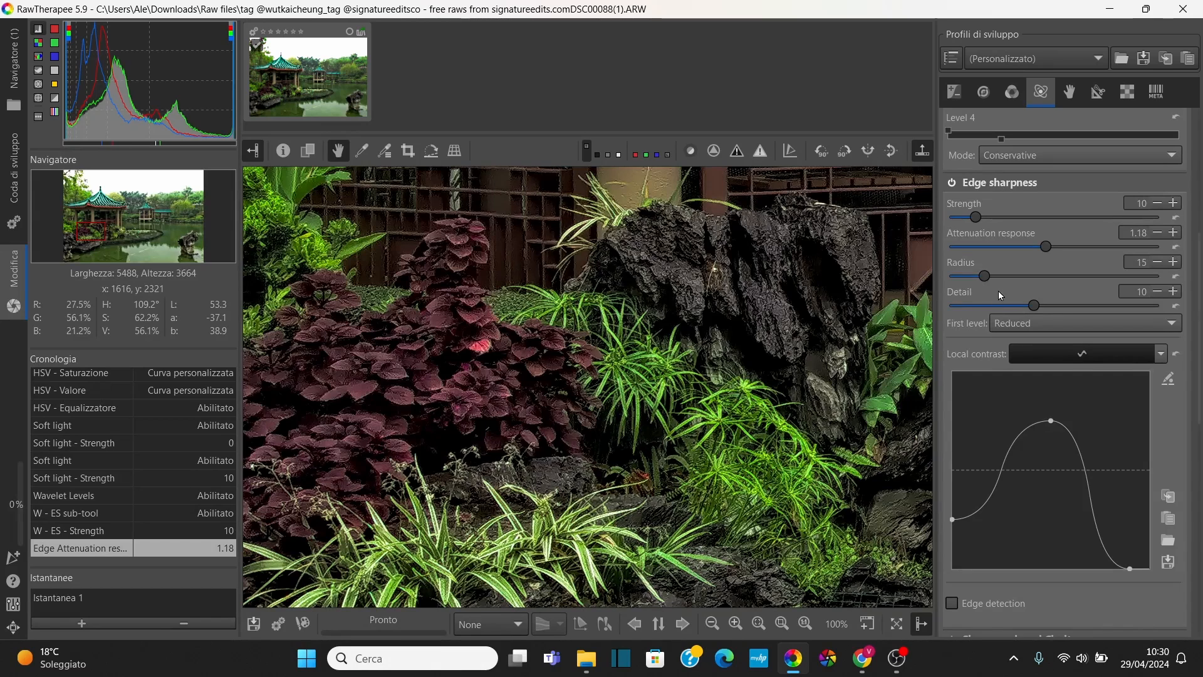
- Set the Edge sharpness Radius to 10 and Detail to -8
drag(985, 279, 976, 280)
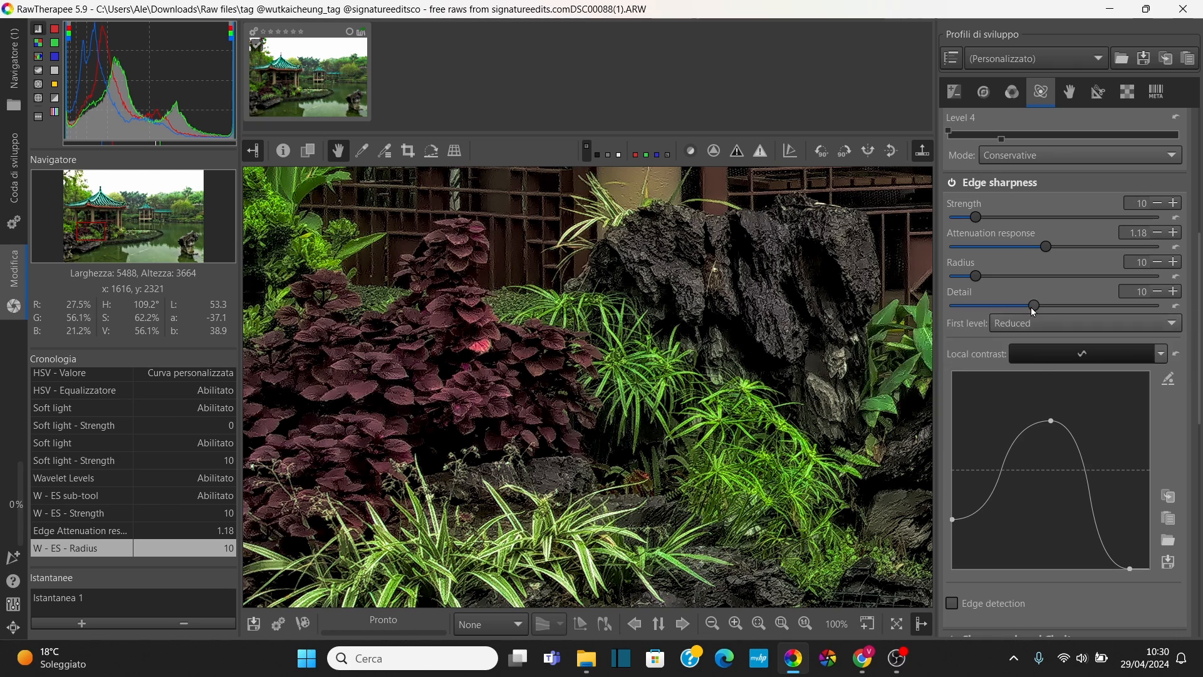
drag(1033, 307, 1010, 310)
scroll(1010, 307, down, 9)
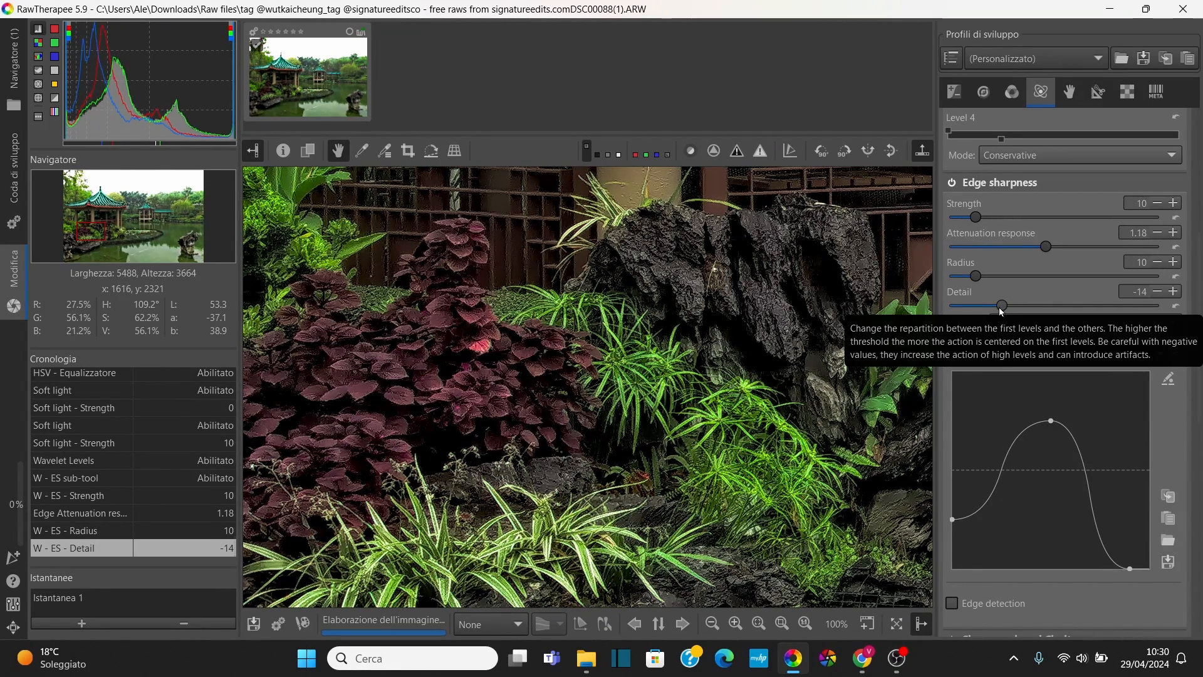
scroll(1010, 307, up, 2)
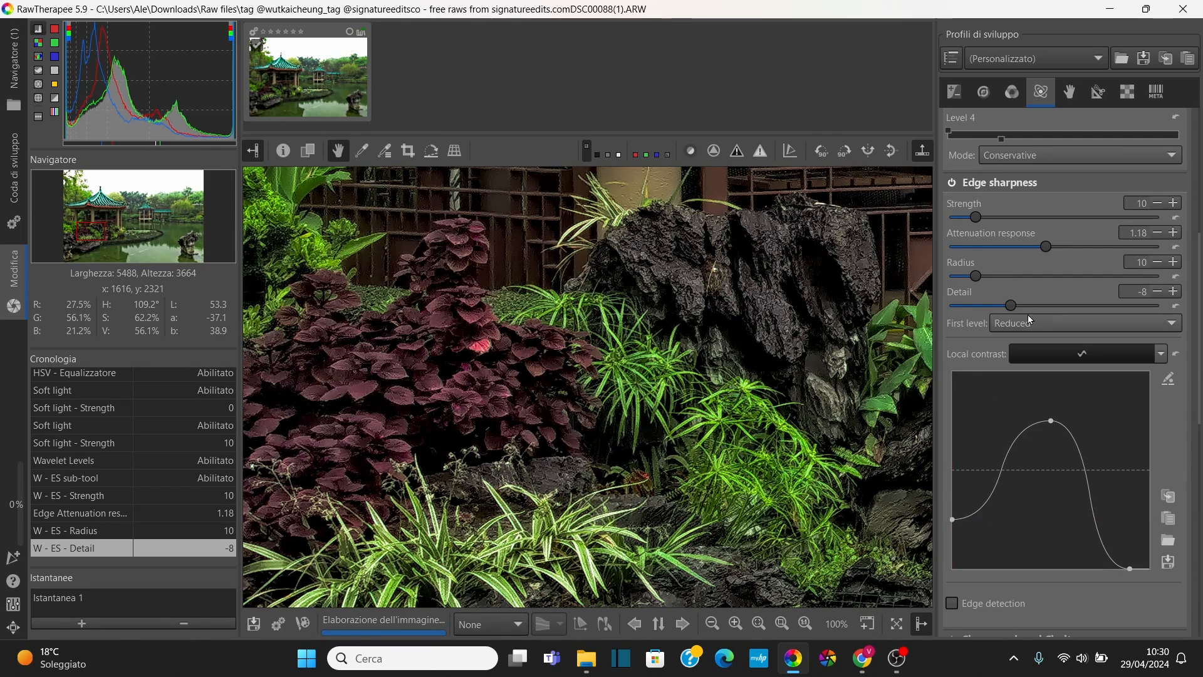
scroll(1038, 233, up, 4)
scroll(644, 367, down, 5)
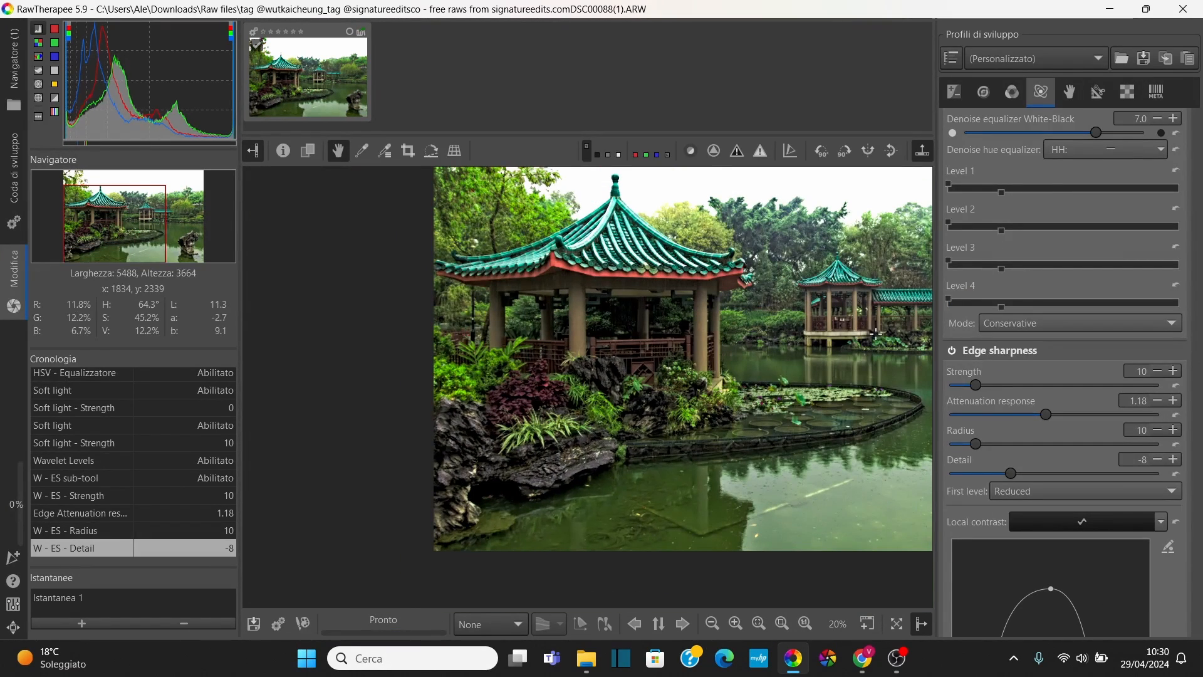
- Examine the Wavelet Settings options for complexity, strength, levels and tiling, and collapse the section again
scroll(1081, 272, up, 3)
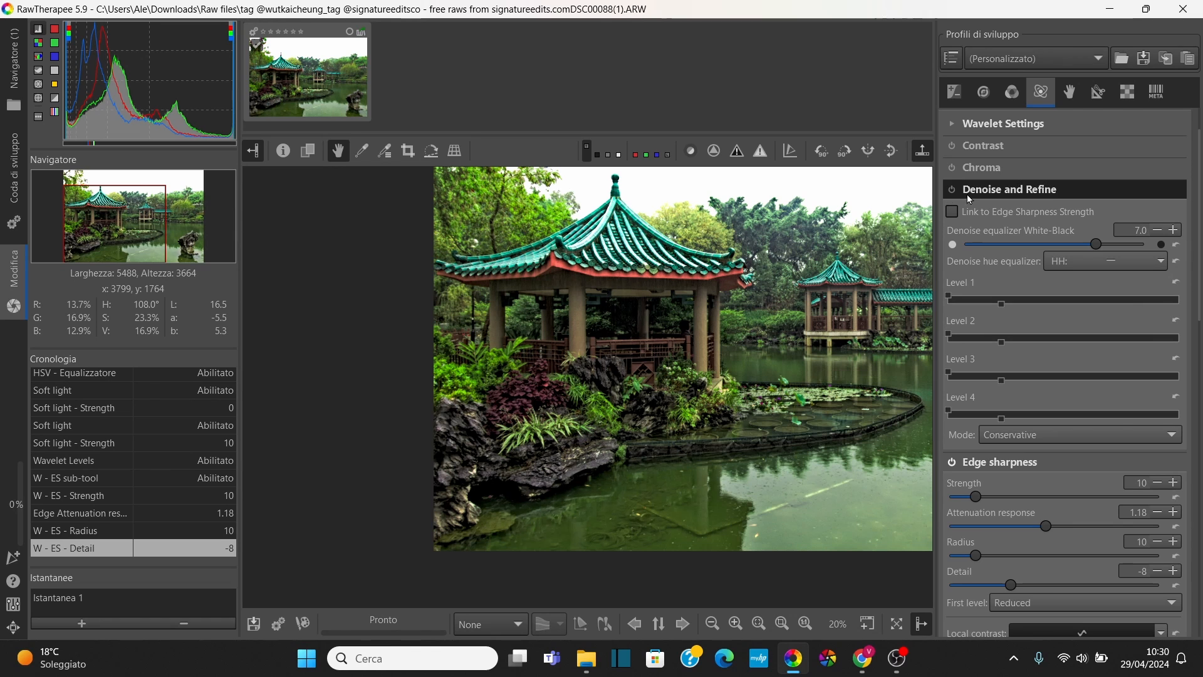
click(961, 128)
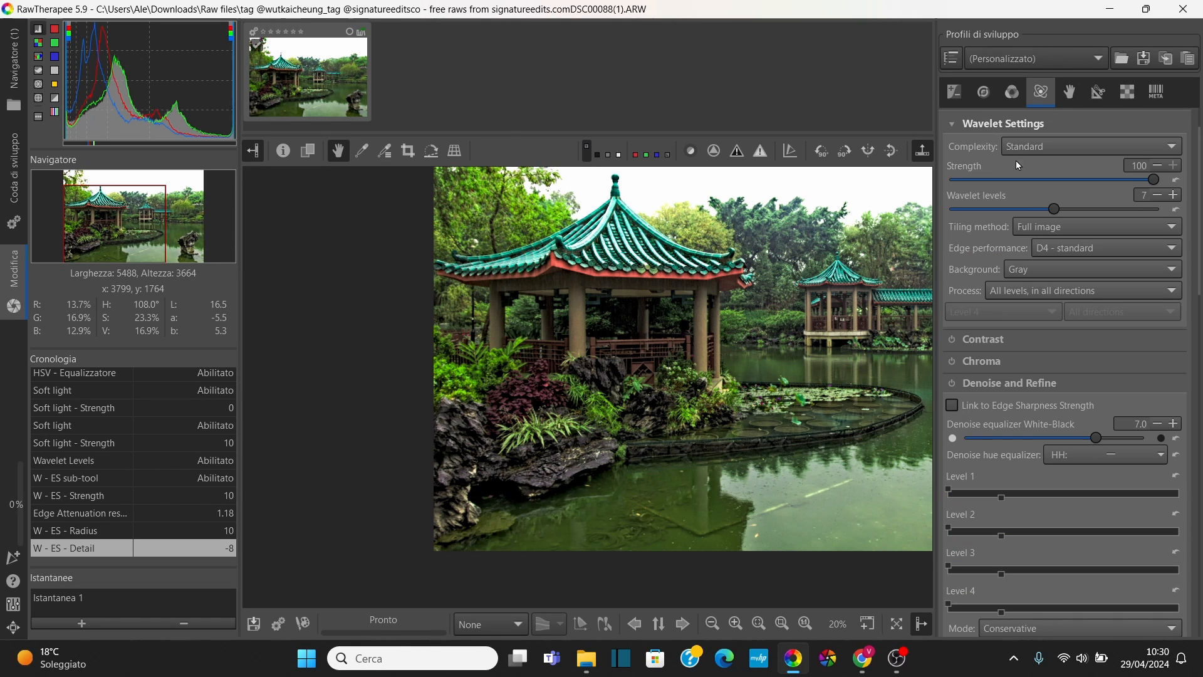
click(1029, 123)
click(1027, 125)
click(1010, 125)
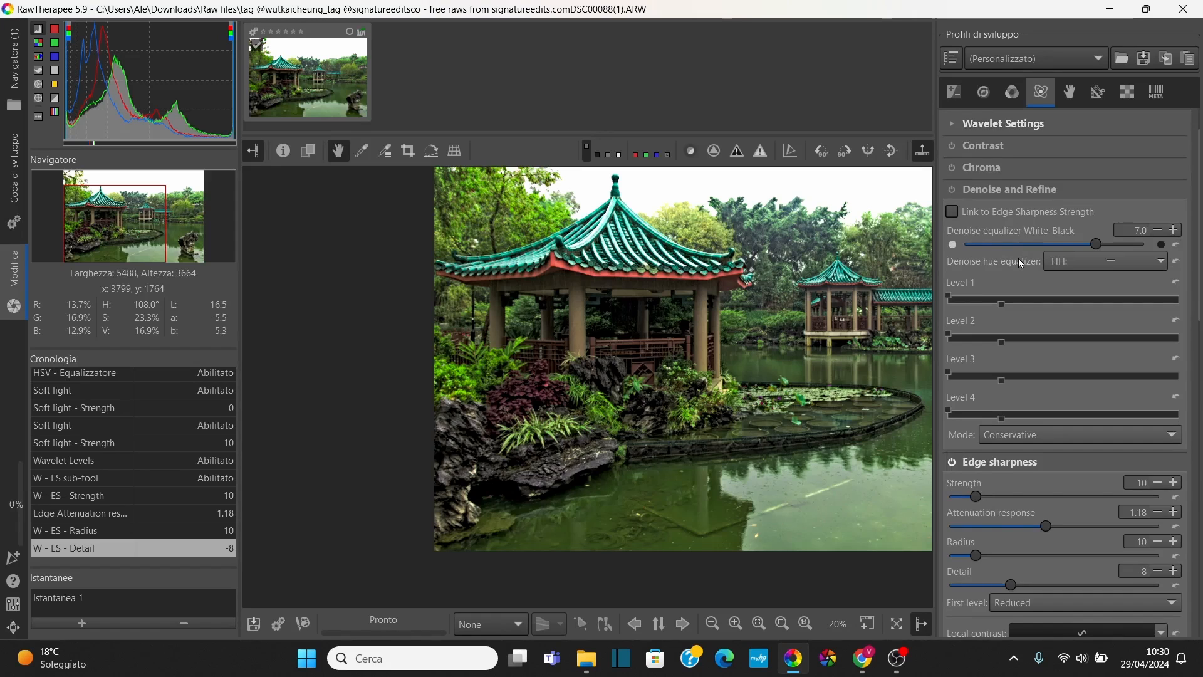
scroll(1007, 200, up, 1)
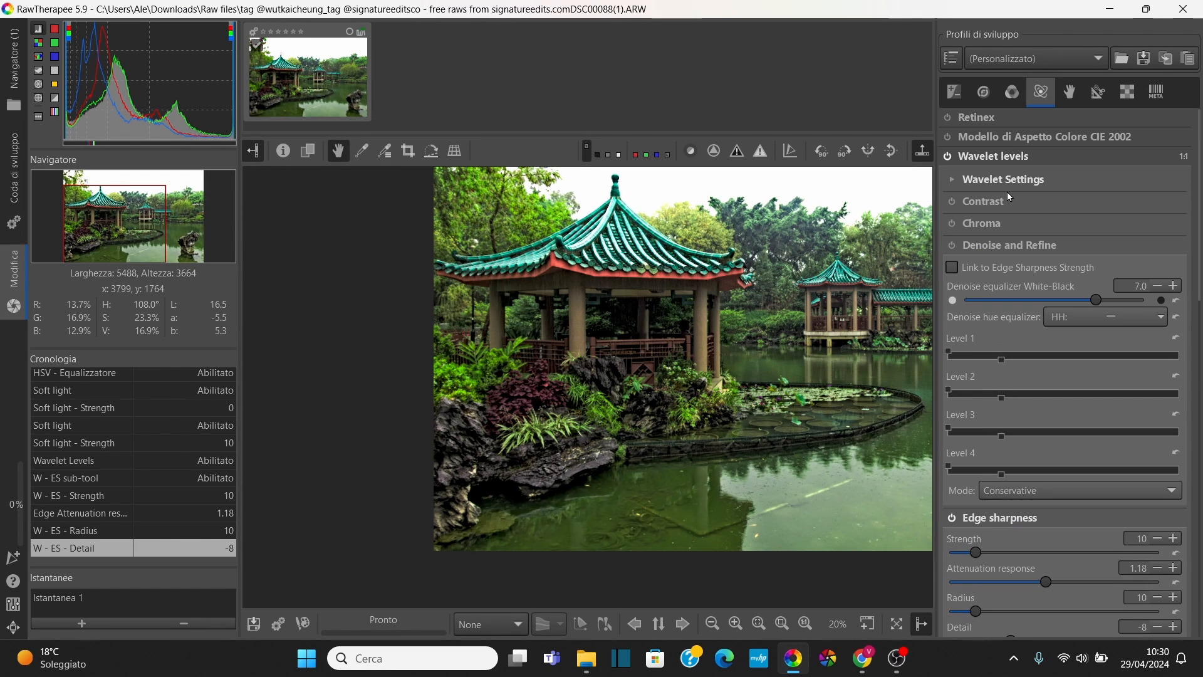
- Collapse the Wavelet levels section and save the current edit as a new snapshot
click(999, 156)
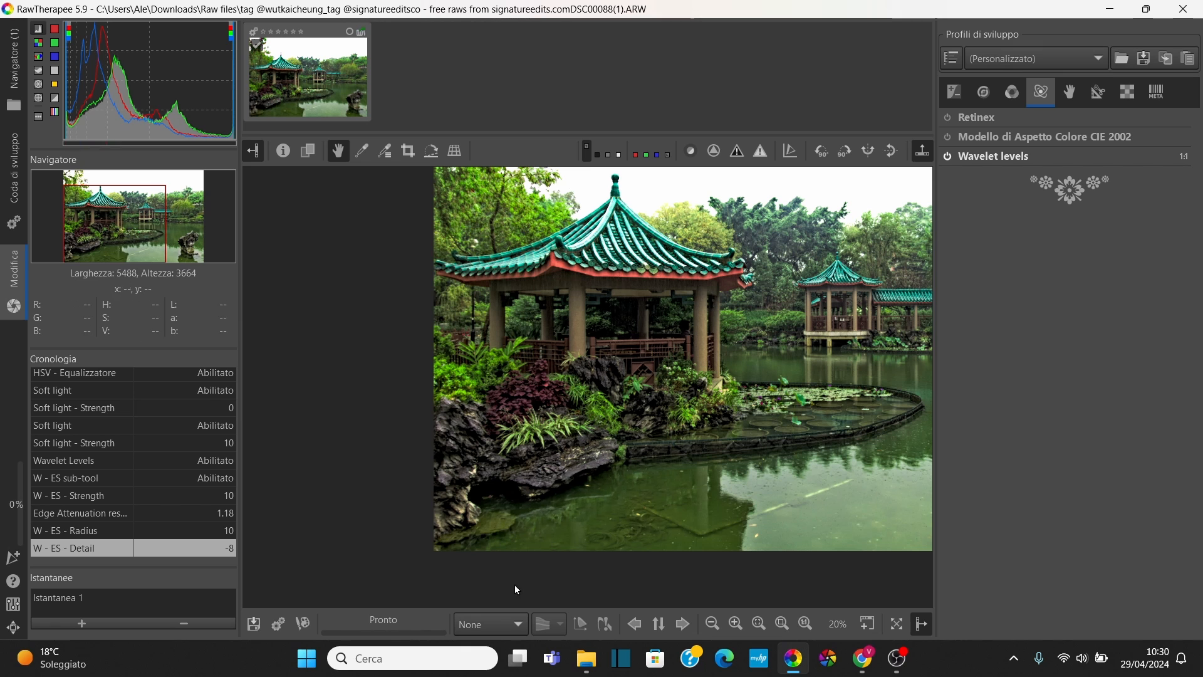
scroll(664, 348, down, 3)
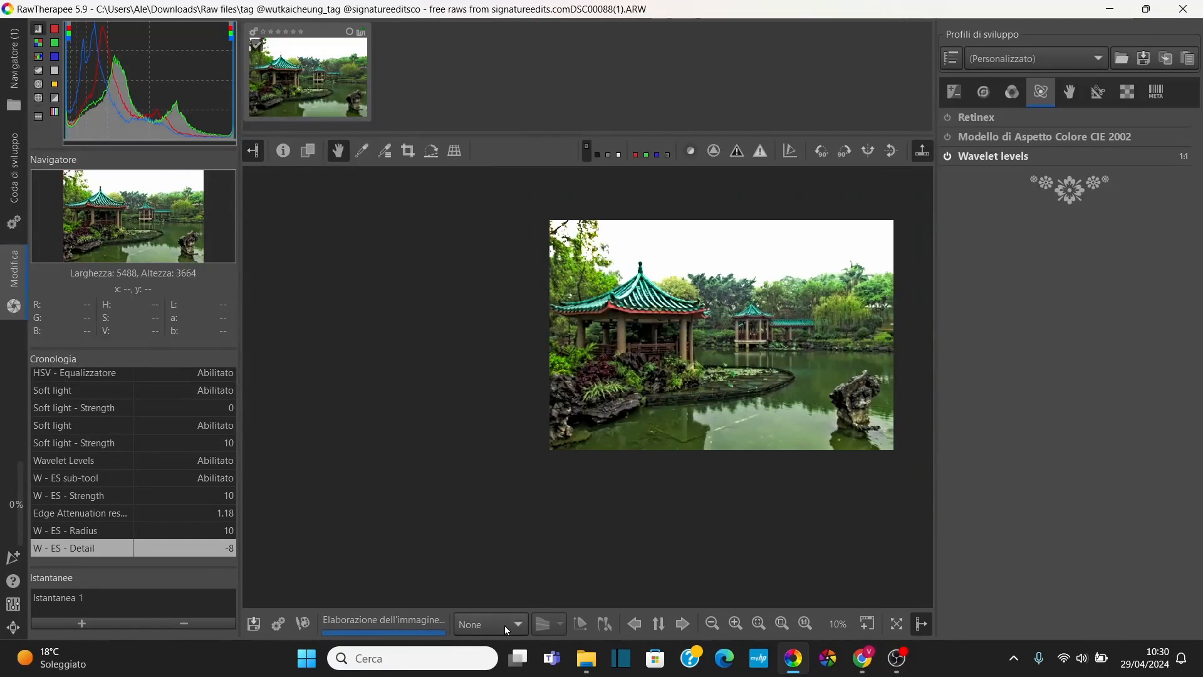
scroll(811, 348, up, 2)
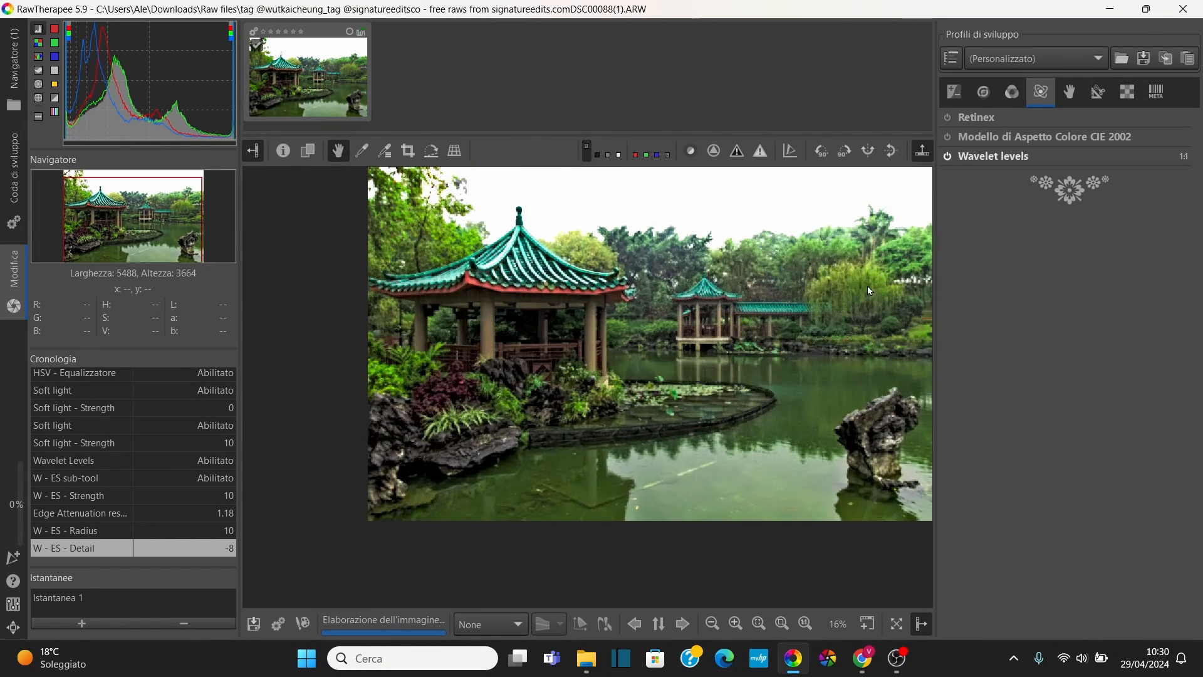
drag(657, 316, 542, 355)
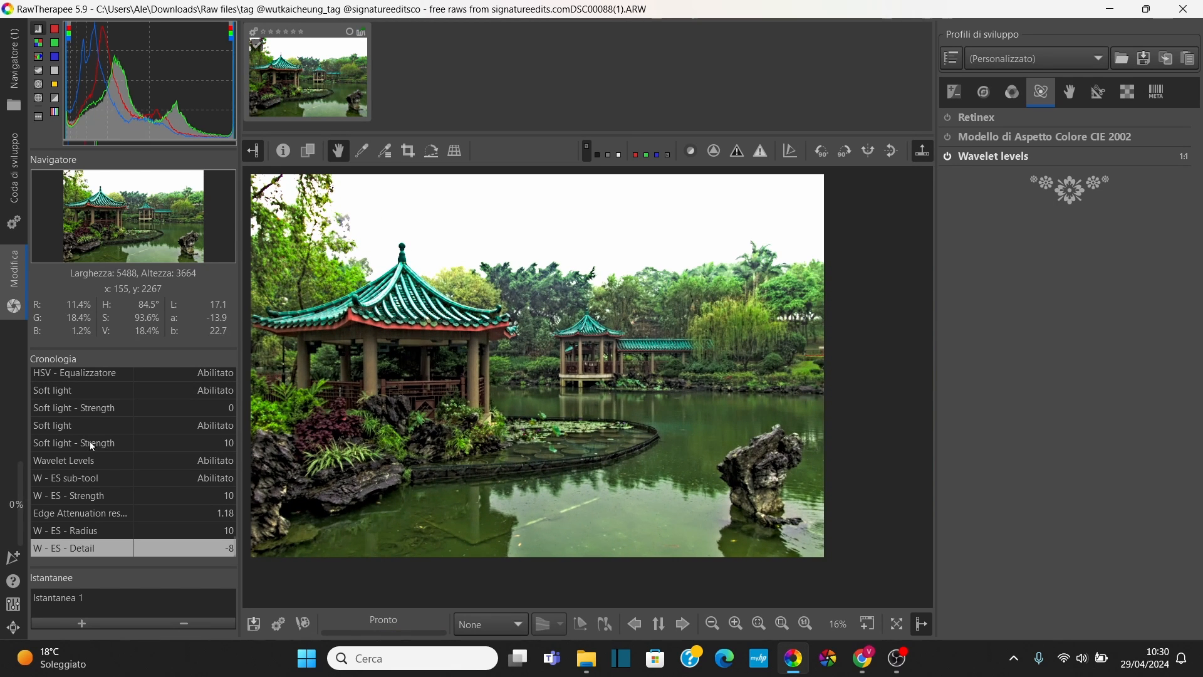
click(81, 623)
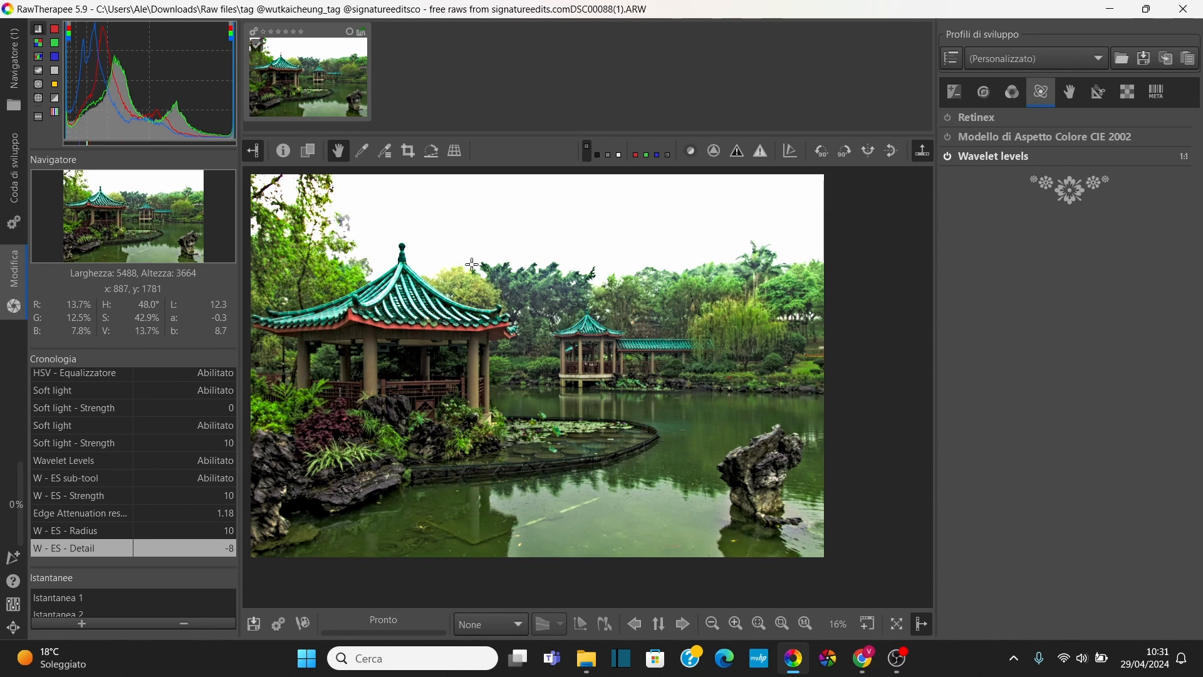
- Review the Esposizione settings, including exposure compensation, black level, saturation and both tone curves, and collapse the section again
click(956, 92)
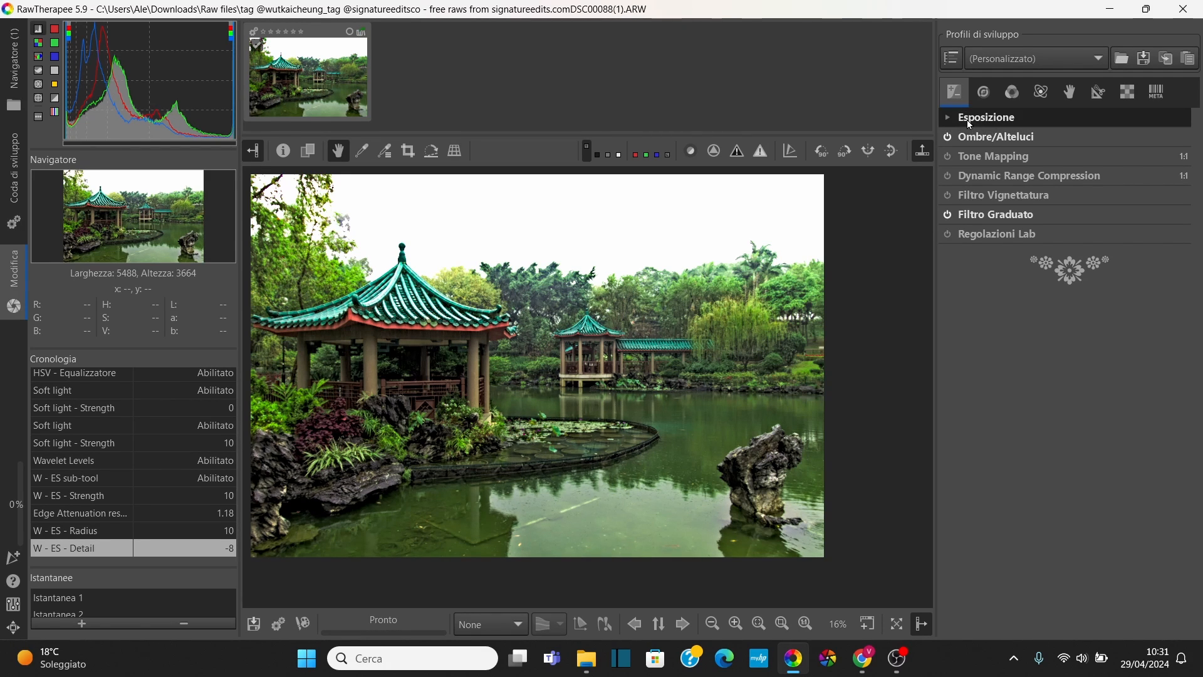
click(965, 118)
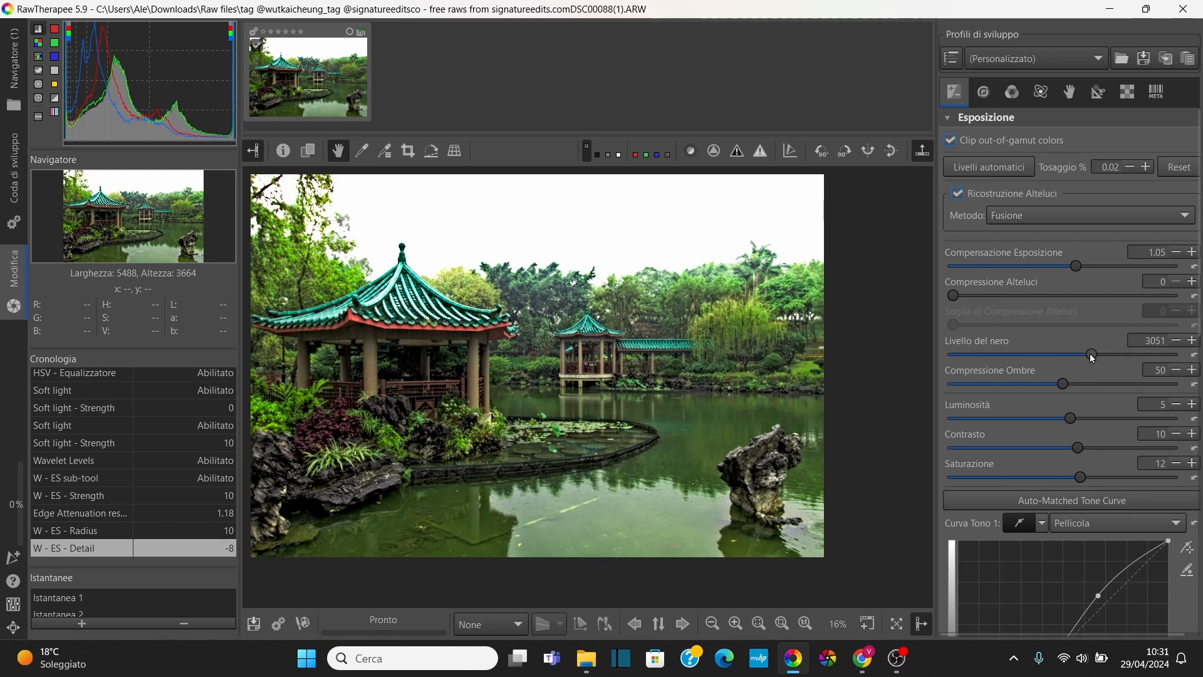
scroll(1093, 357, down, 6)
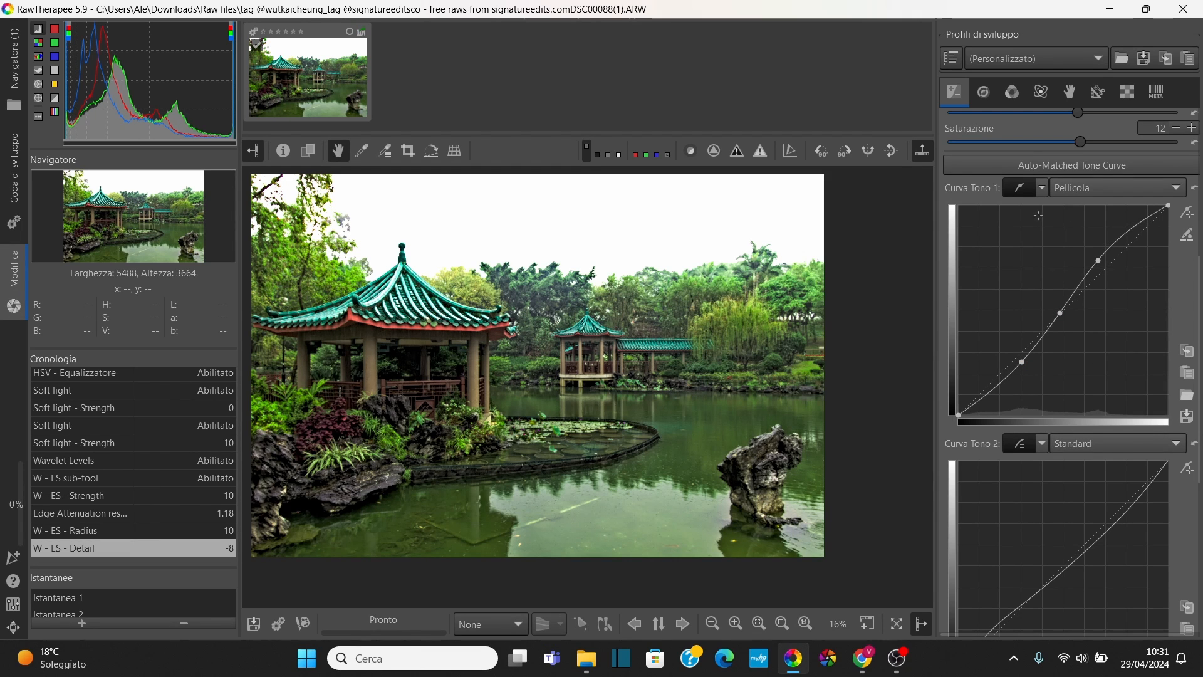
scroll(1146, 457, down, 2)
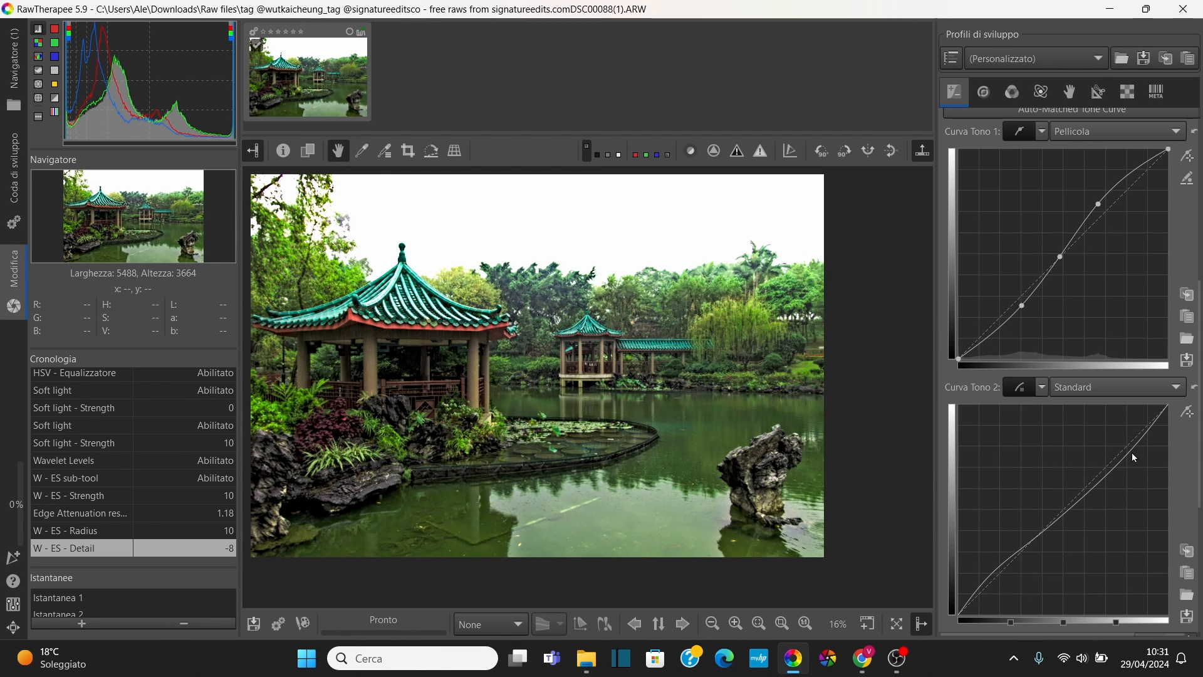
scroll(1132, 452, down, 10)
scroll(1003, 370, up, 15)
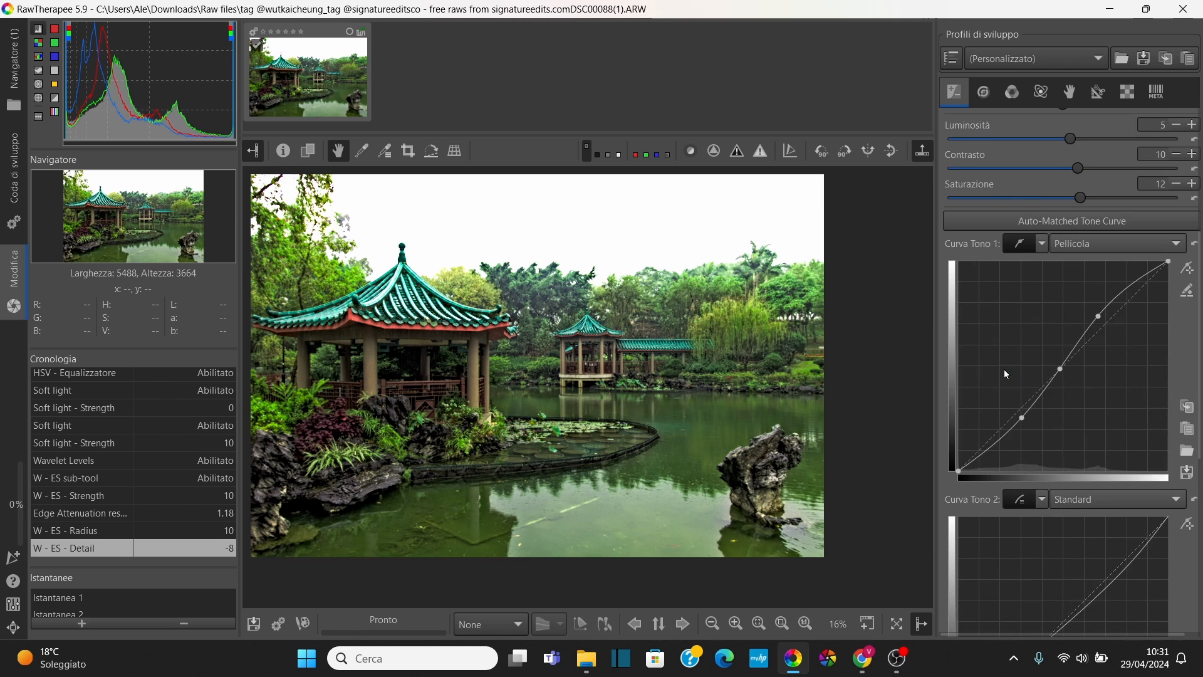
scroll(1004, 369, up, 5)
click(952, 118)
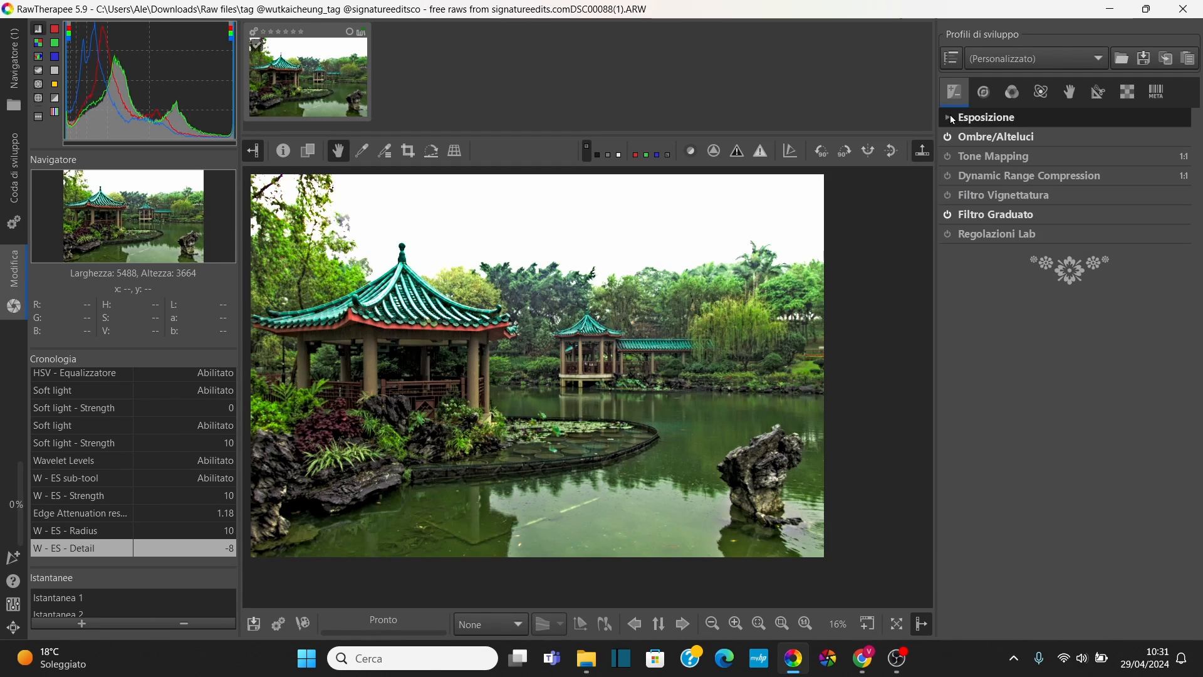
- Review the Ombre/Alteluci and Filtro Graduato settings, collapsing each section again
click(980, 142)
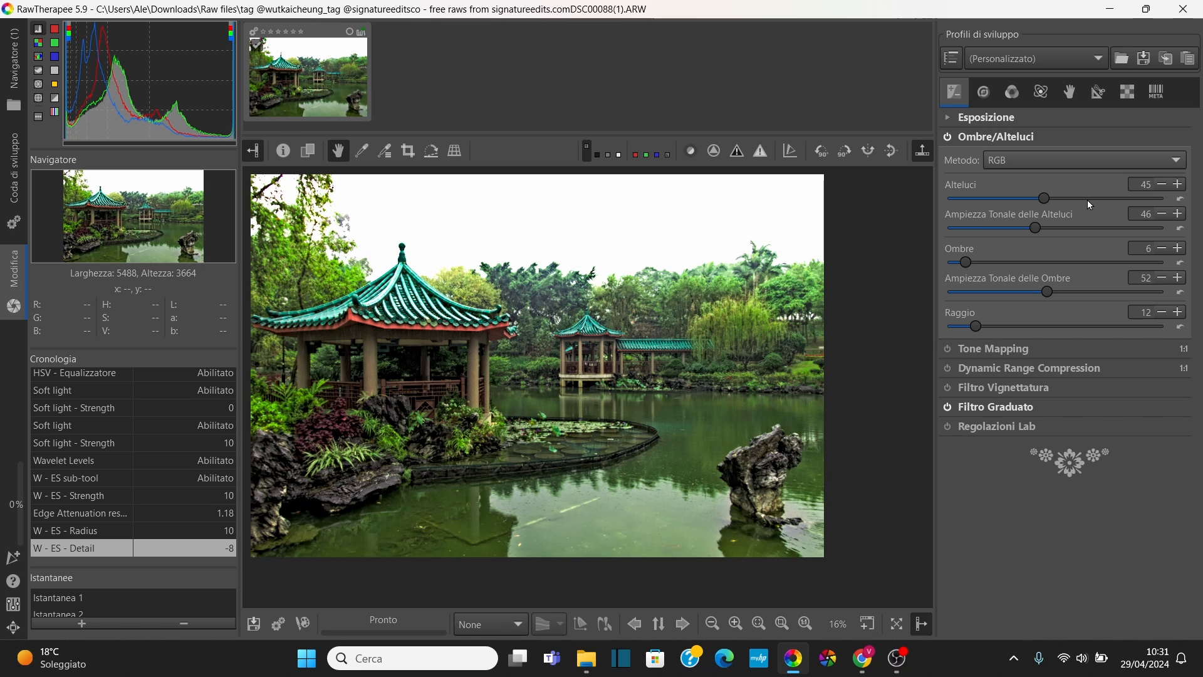
click(993, 138)
click(994, 216)
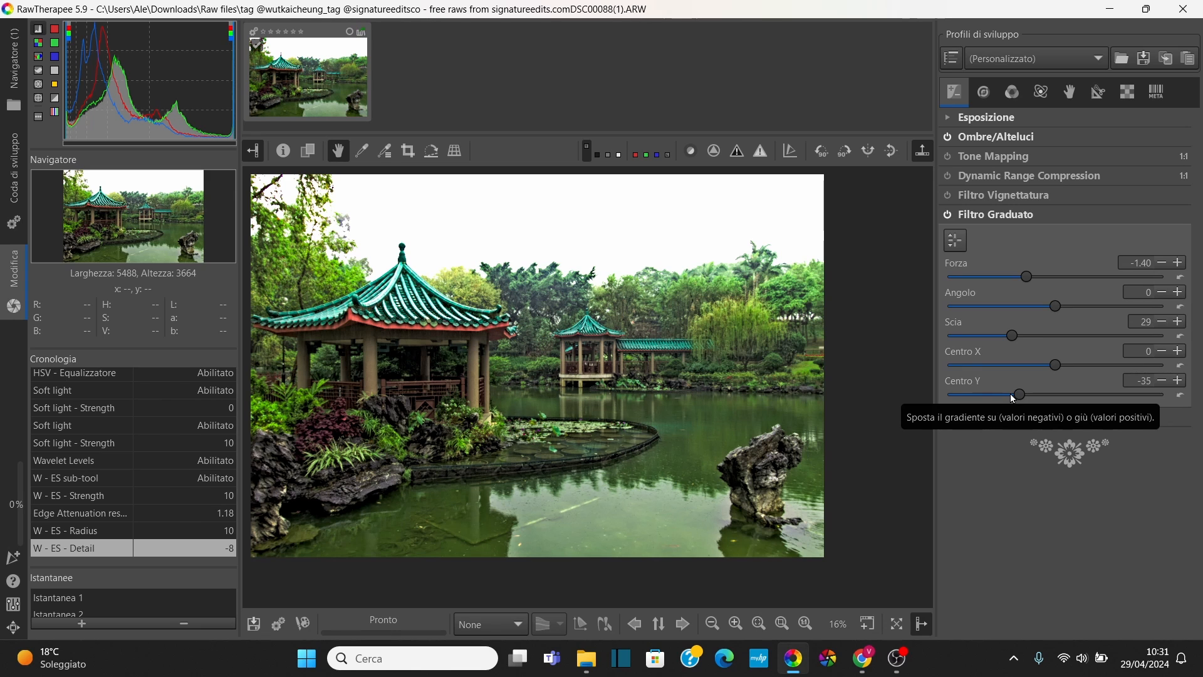
click(1013, 215)
- Review the detail settings for Nitidezza, Noise Reduction and Haze Removal, collapsing each section again
click(986, 94)
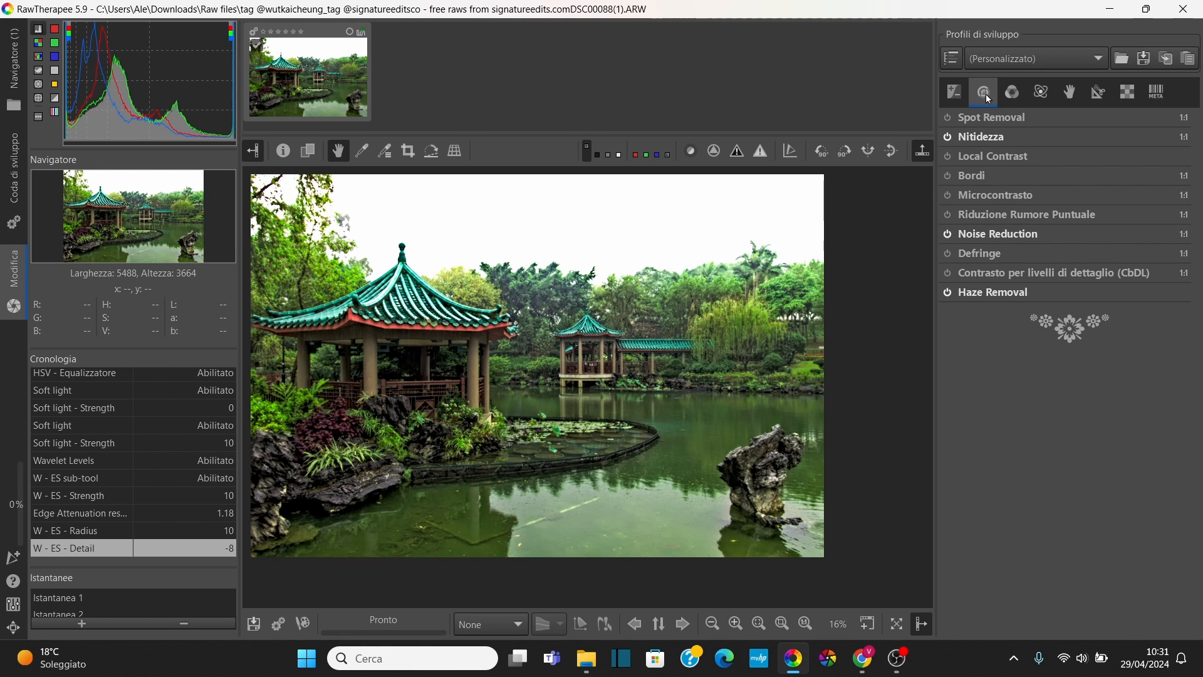
click(990, 137)
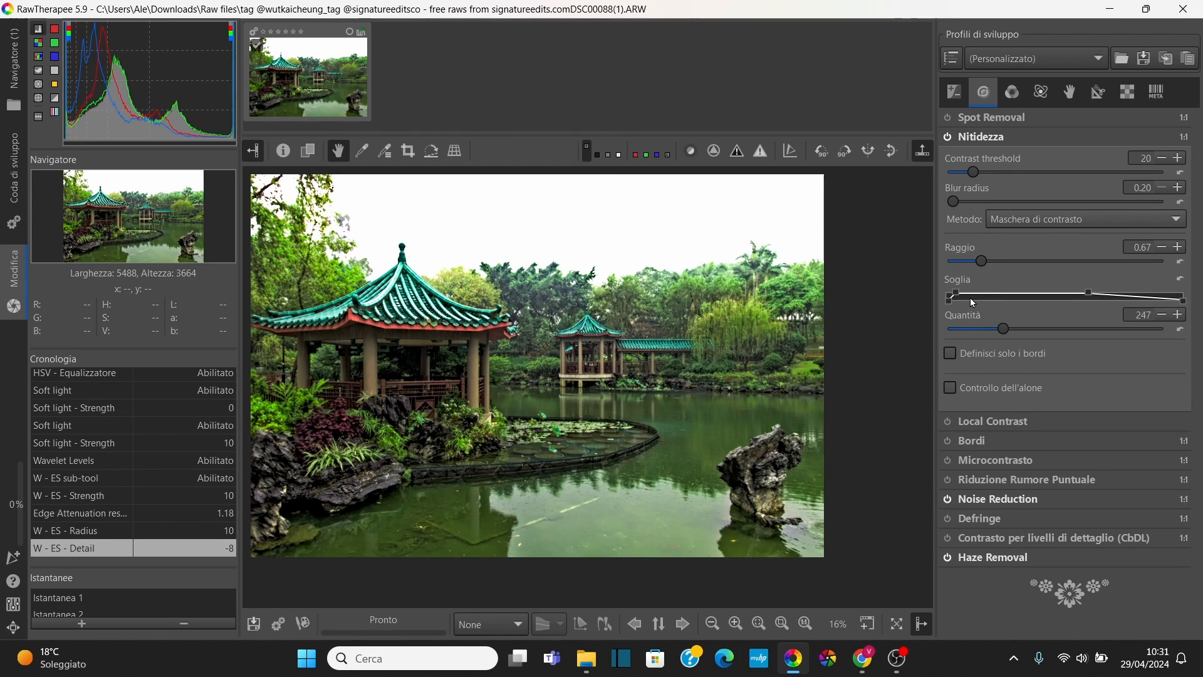
click(1003, 138)
click(998, 234)
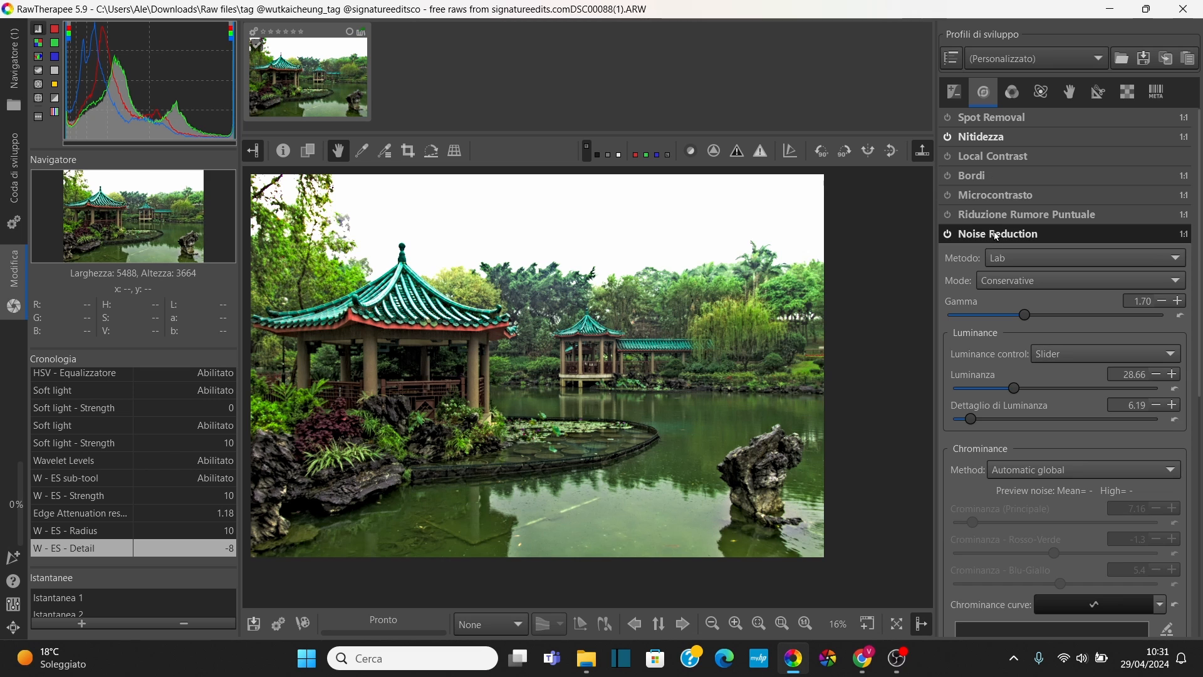
click(996, 236)
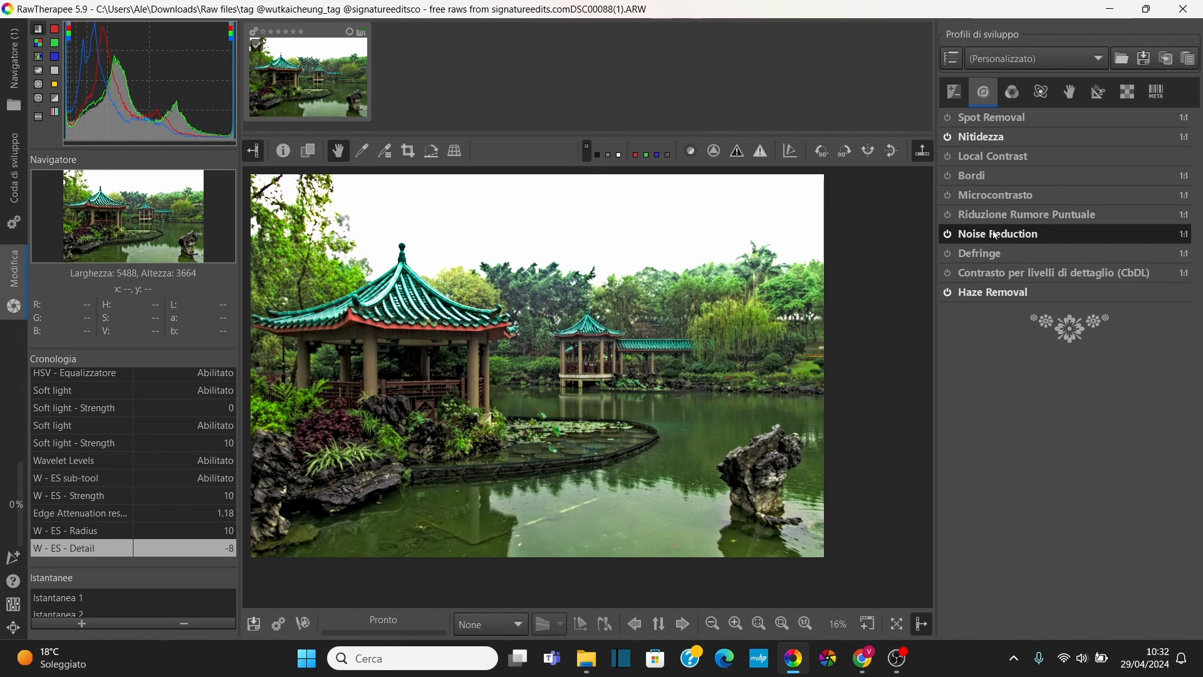
click(996, 292)
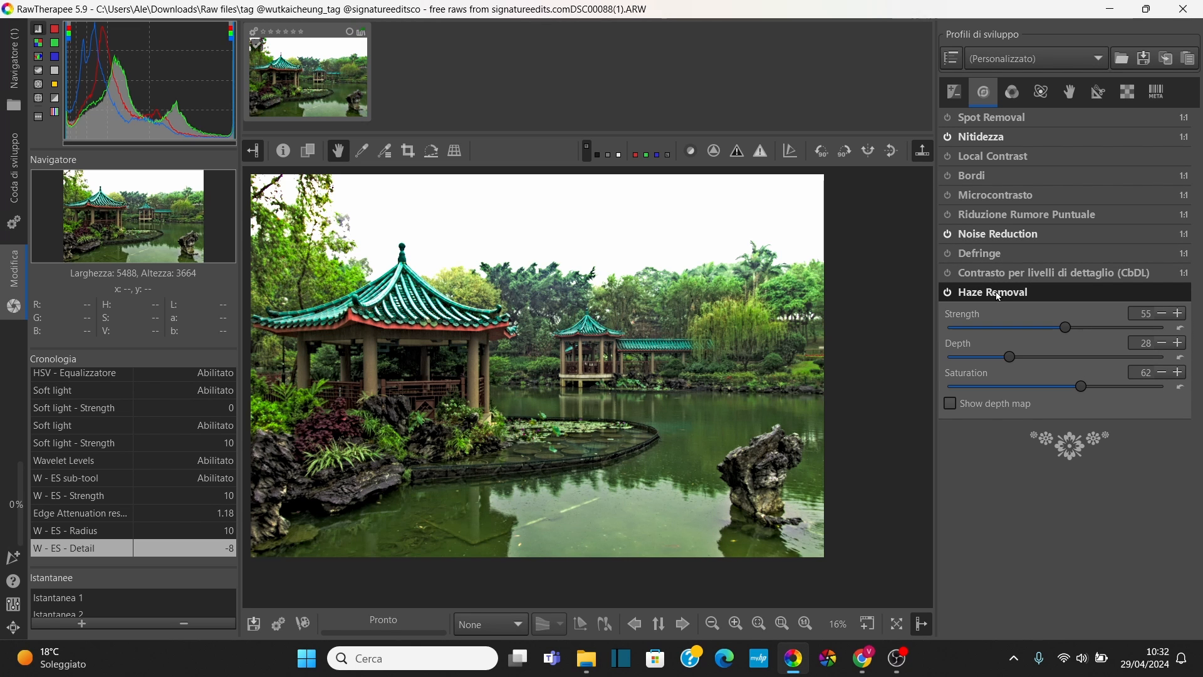
click(999, 293)
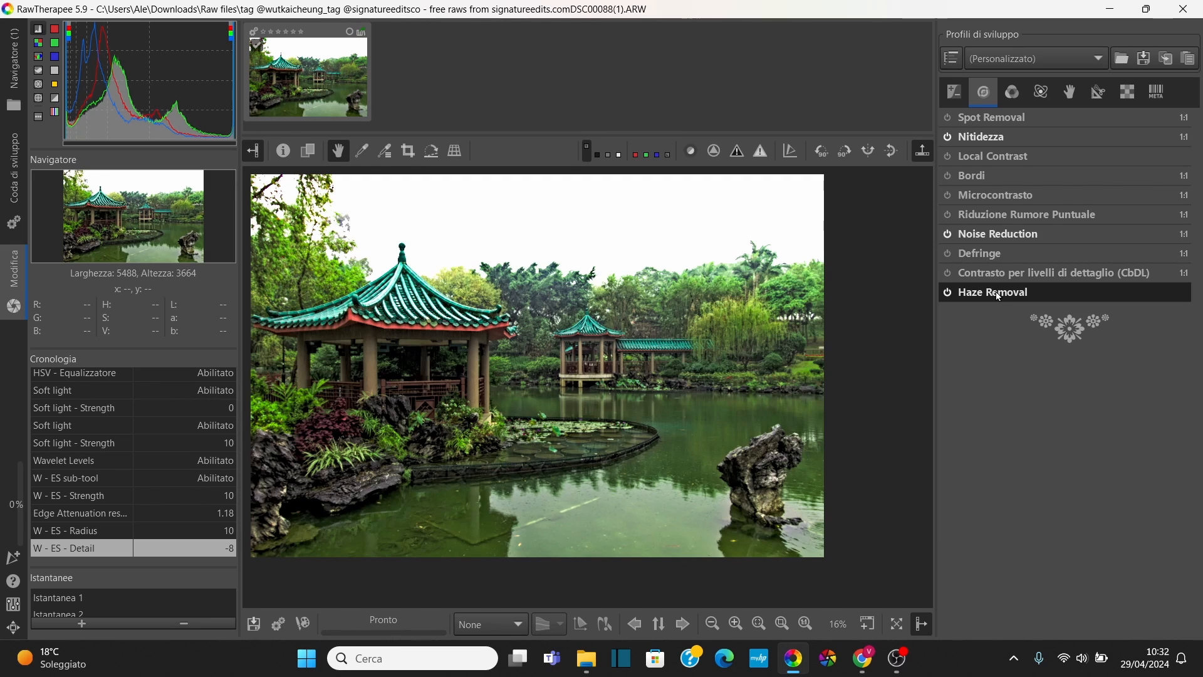
- Review the colour settings for Bilanciamento del bianco and Vividezza, collapsing each section again
click(1013, 93)
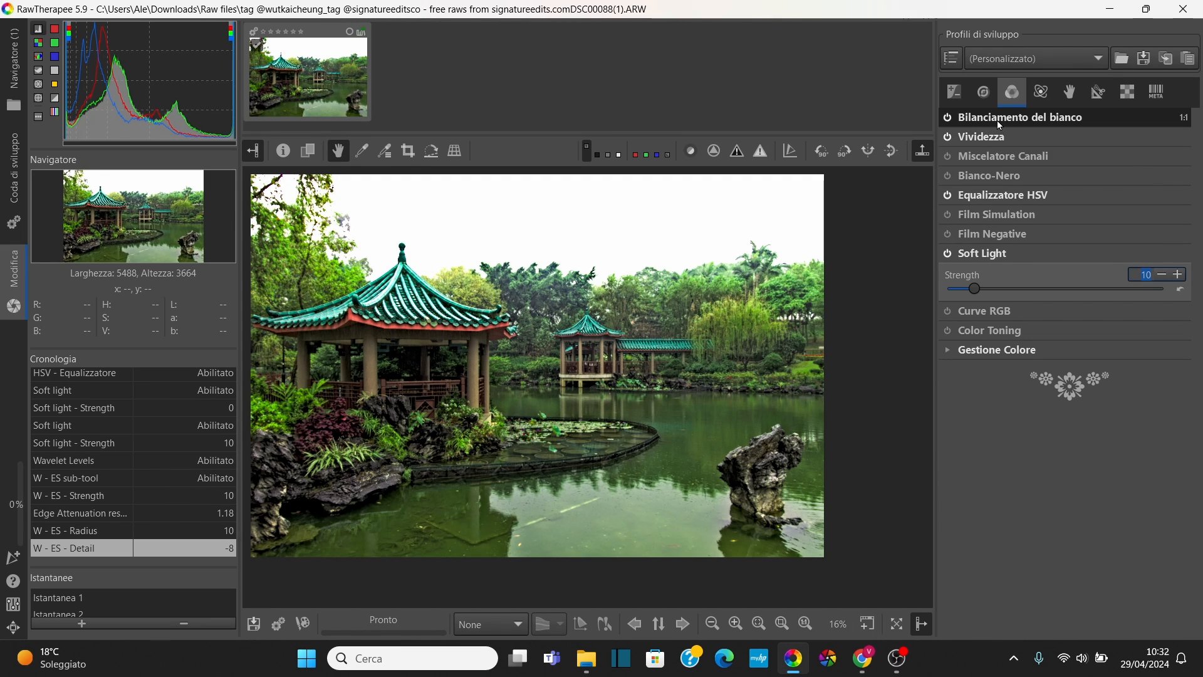
click(998, 120)
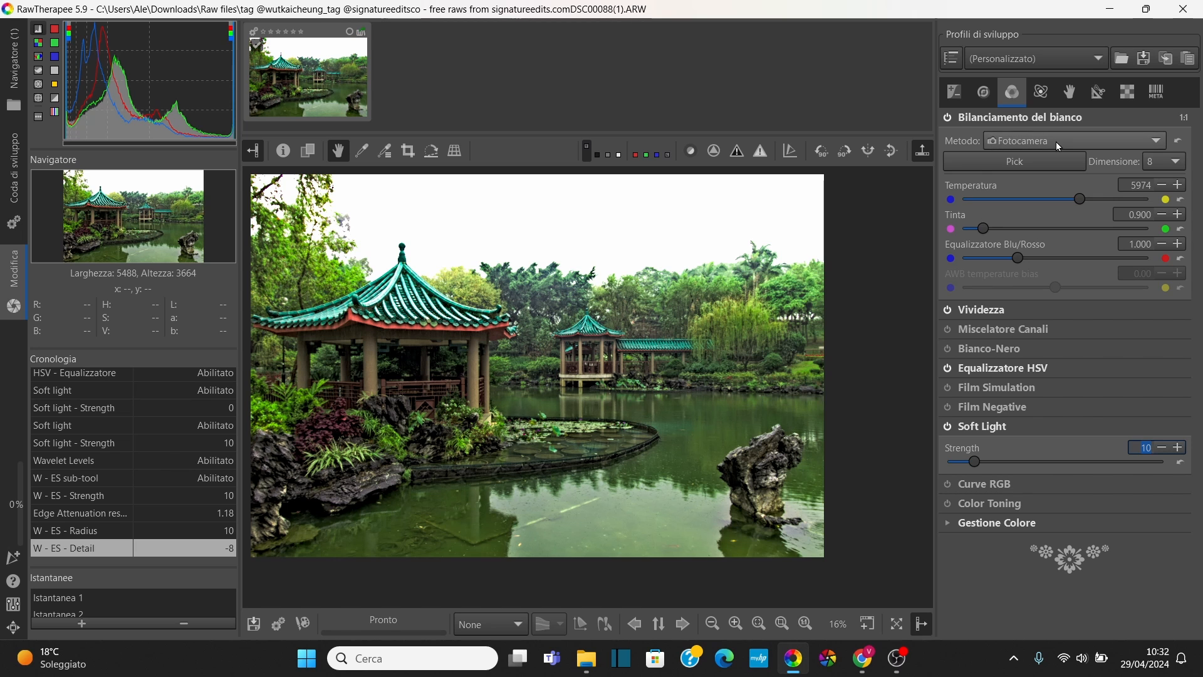
click(1015, 119)
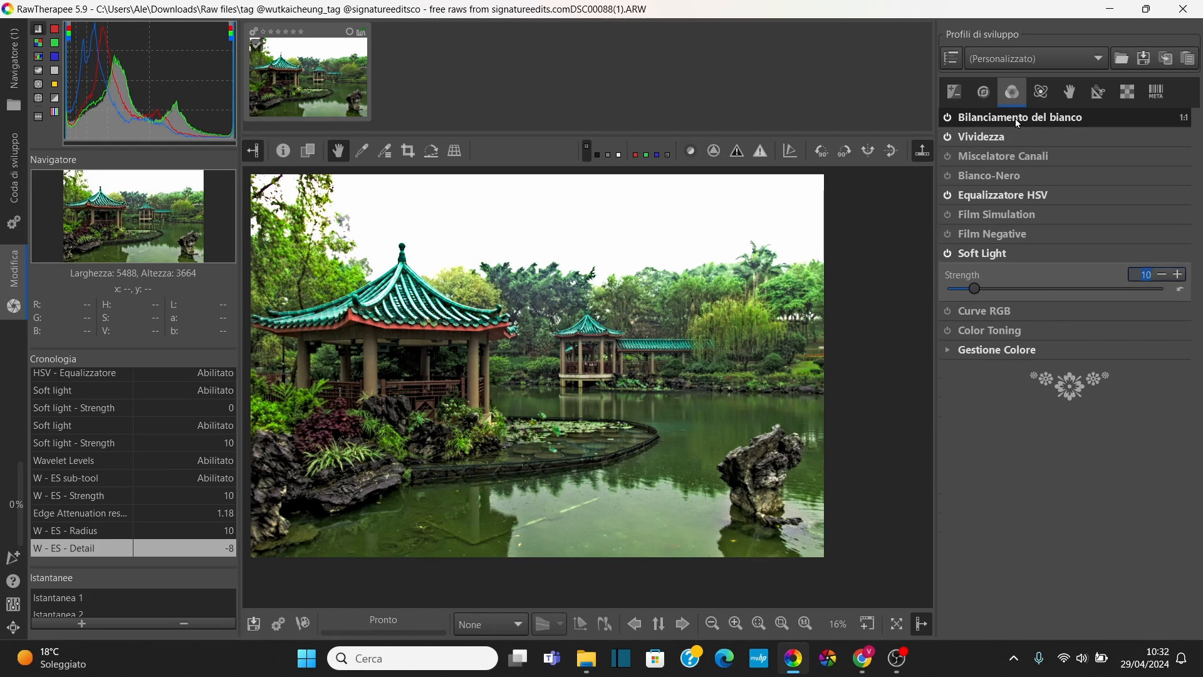
click(980, 137)
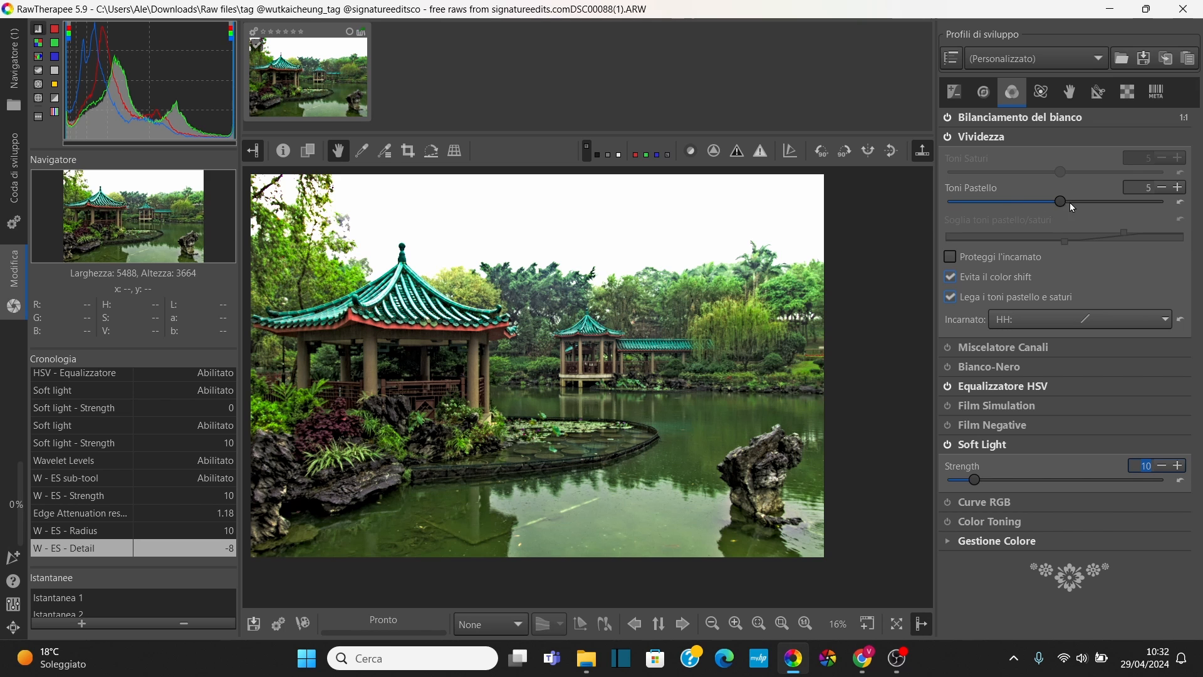
click(997, 137)
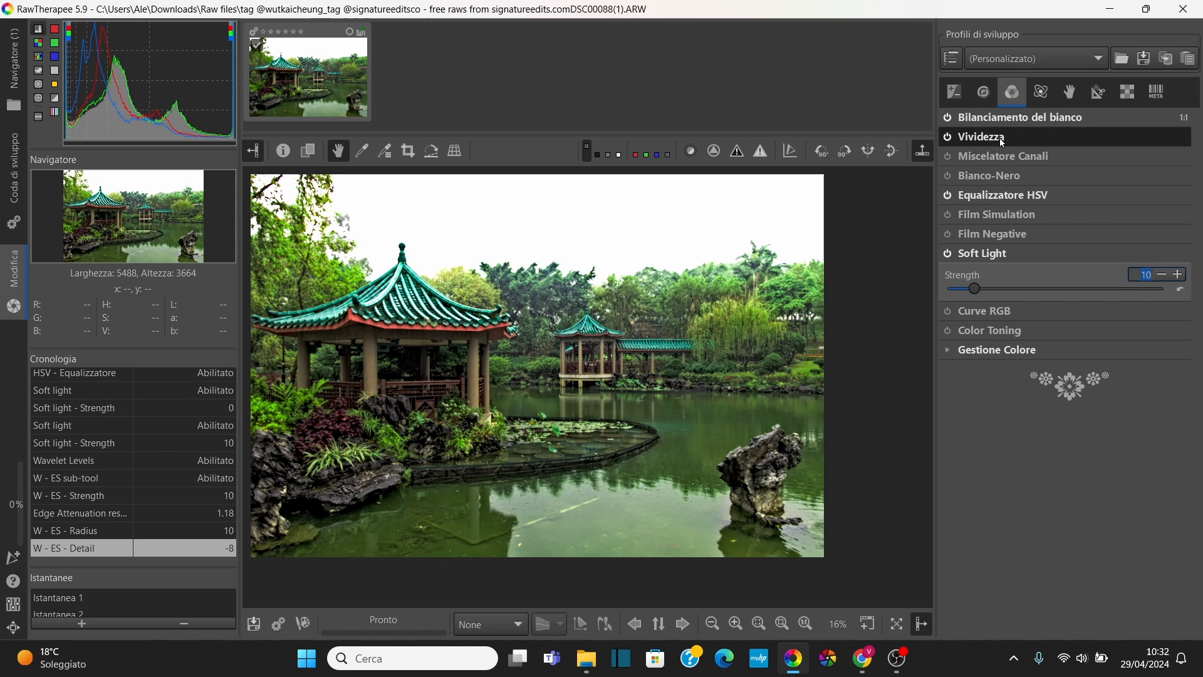
- Check the Equalizzatore HSV curves and the Gestione Colore input profile, leaving these sections and Soft Light collapsed
click(1008, 196)
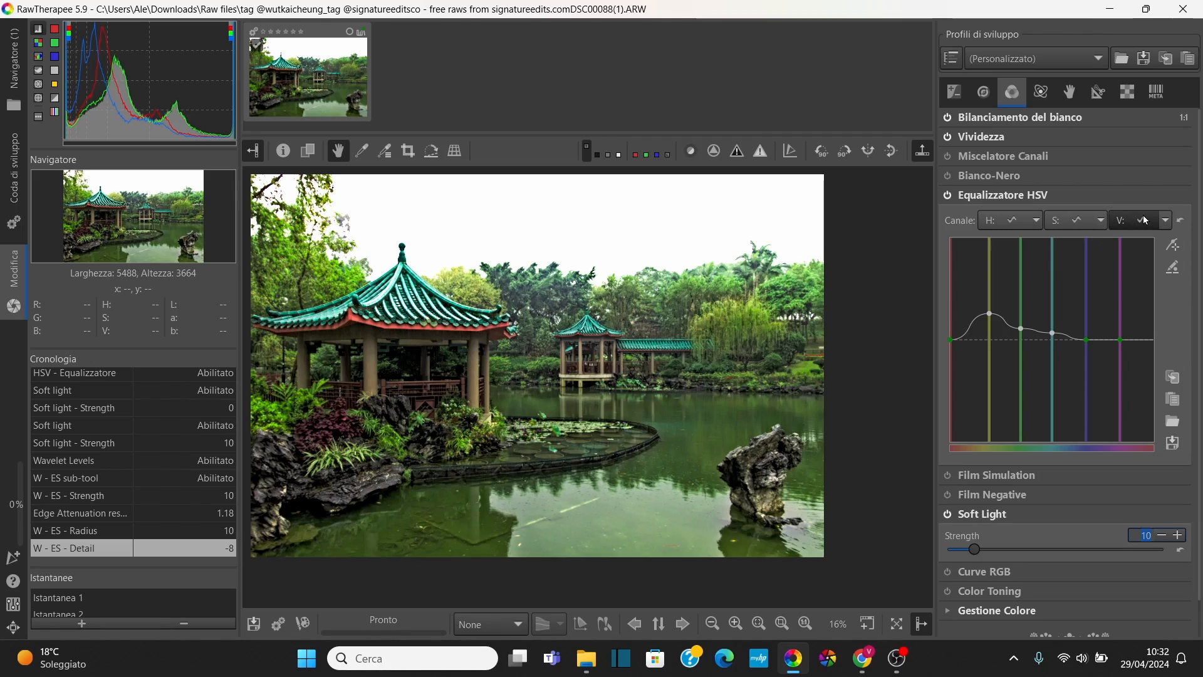
click(1014, 198)
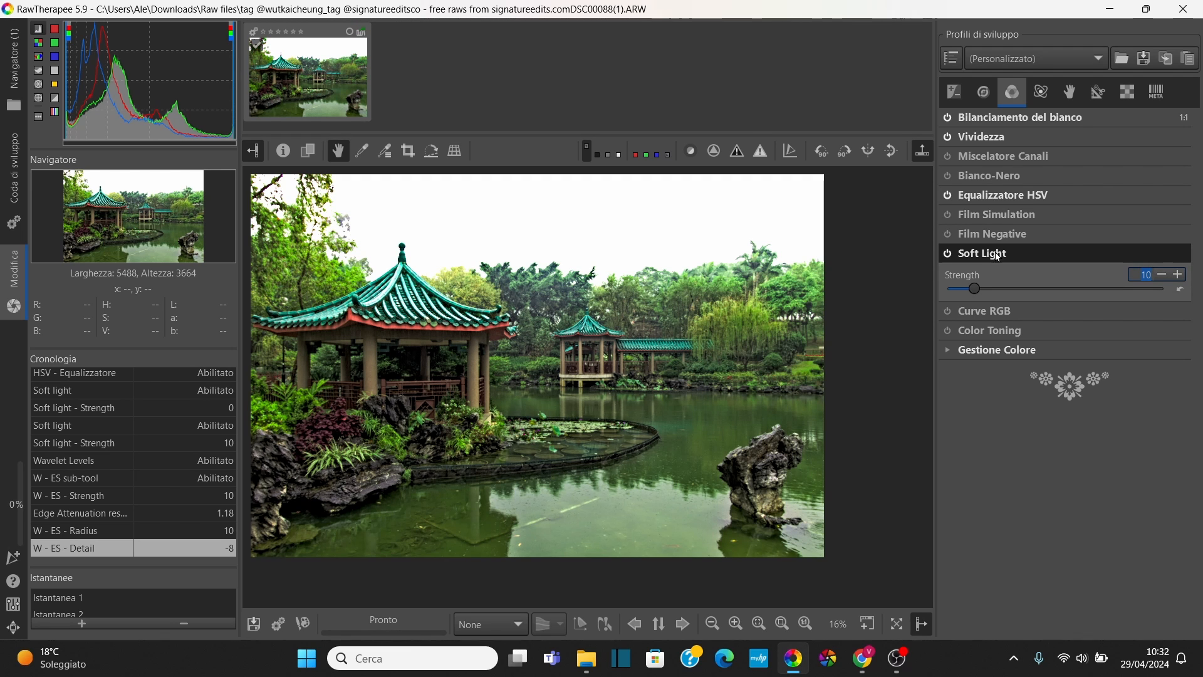
click(1013, 250)
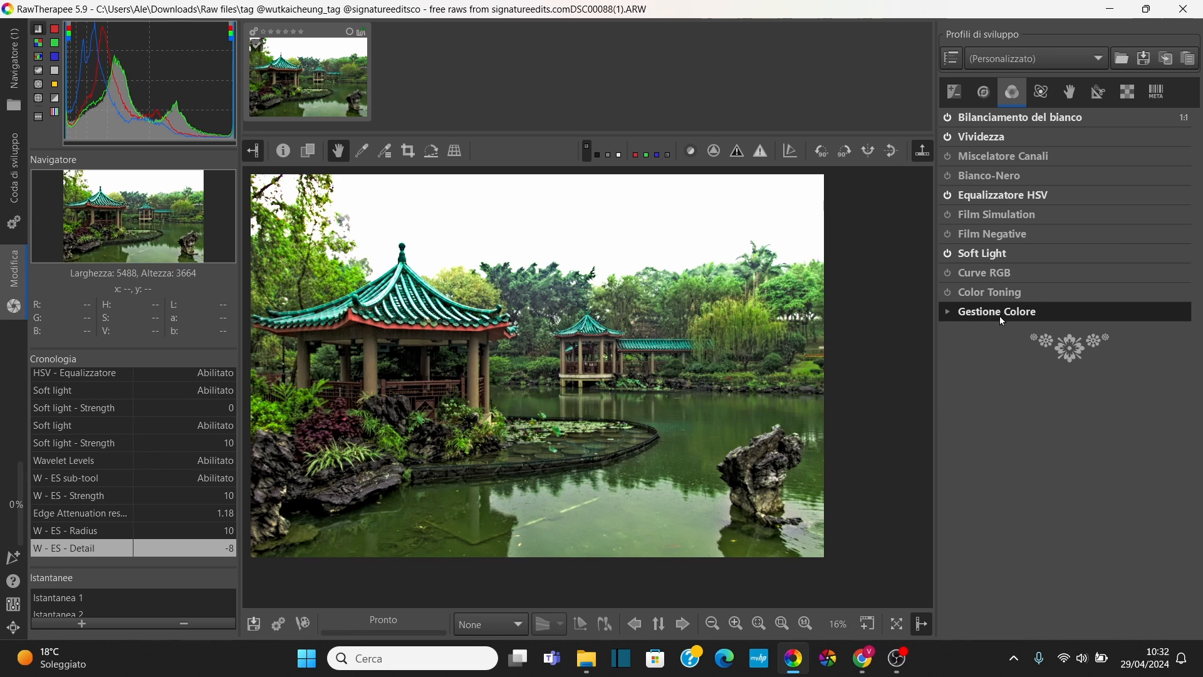
click(977, 313)
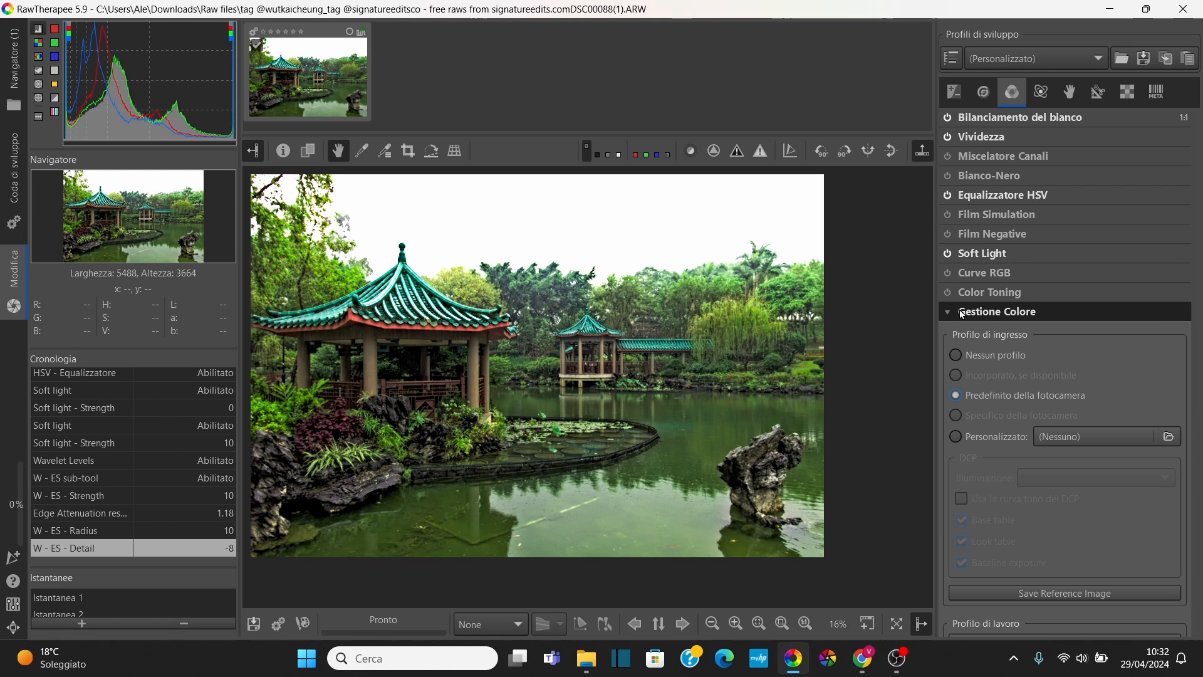
click(987, 312)
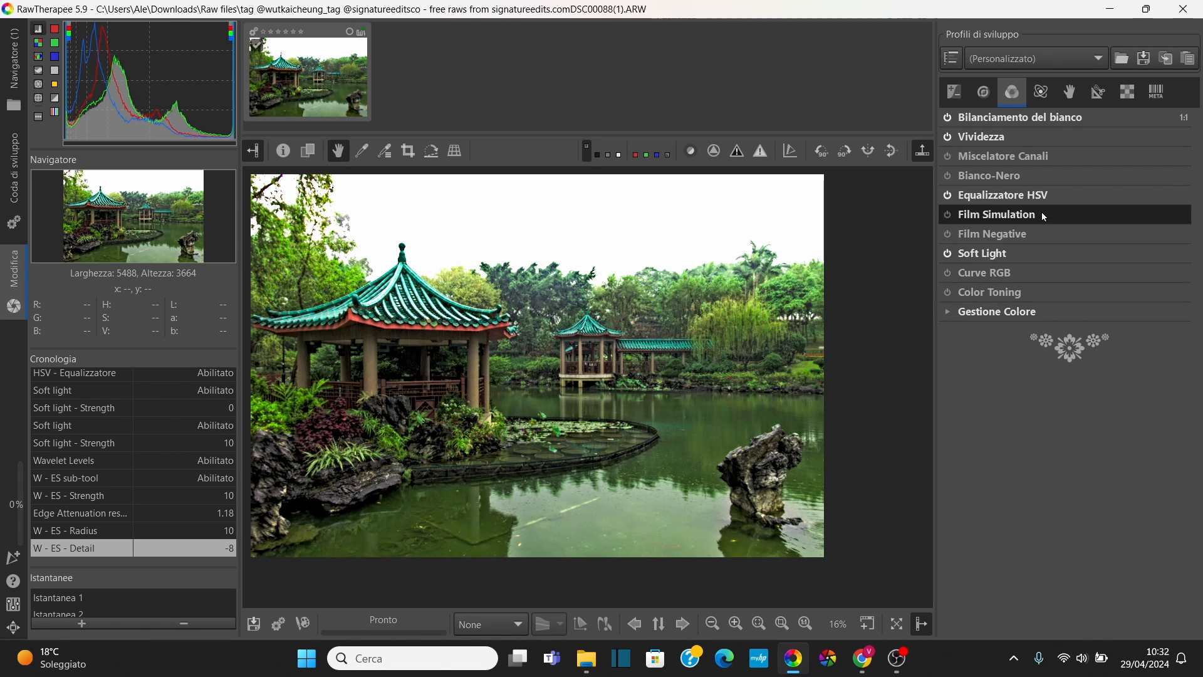
- Review the Edge sharpness values under Wavelet levels and collapse the section again
click(1034, 92)
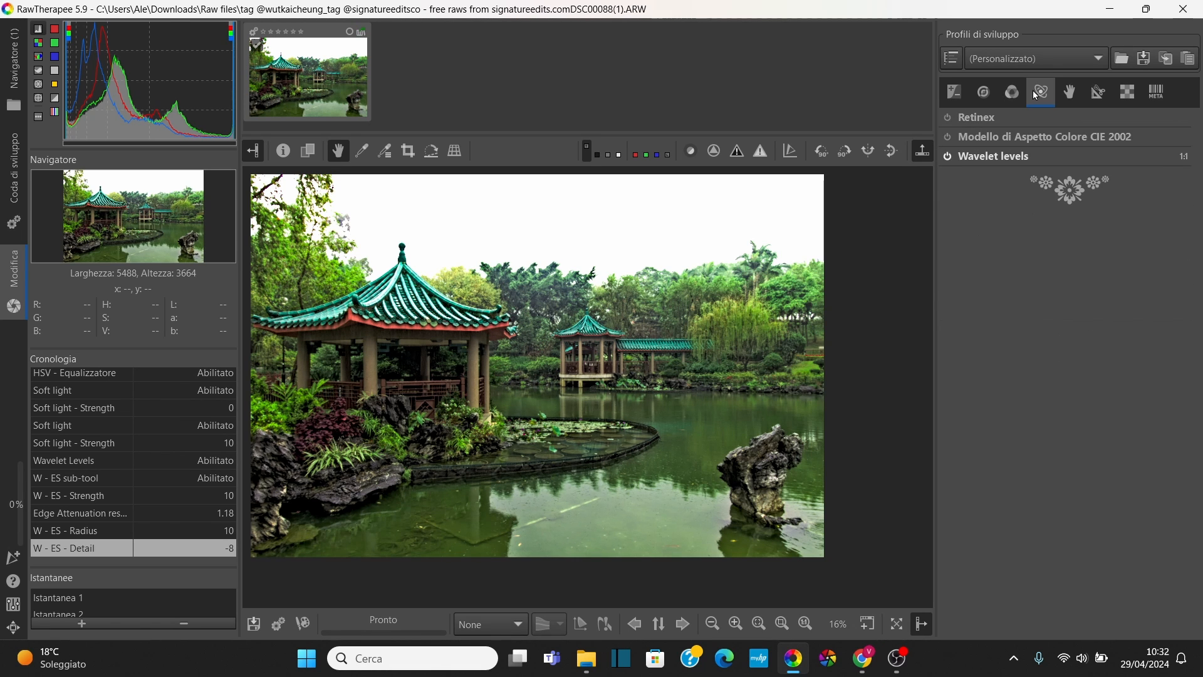
click(1003, 160)
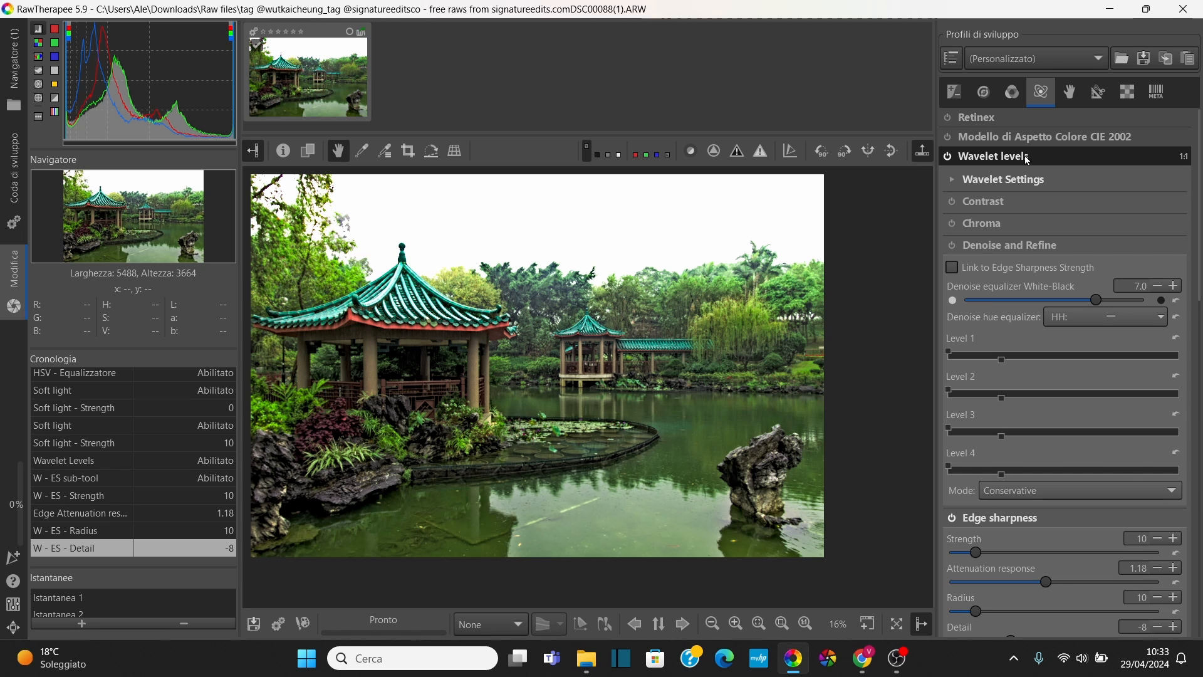
scroll(1021, 238, down, 5)
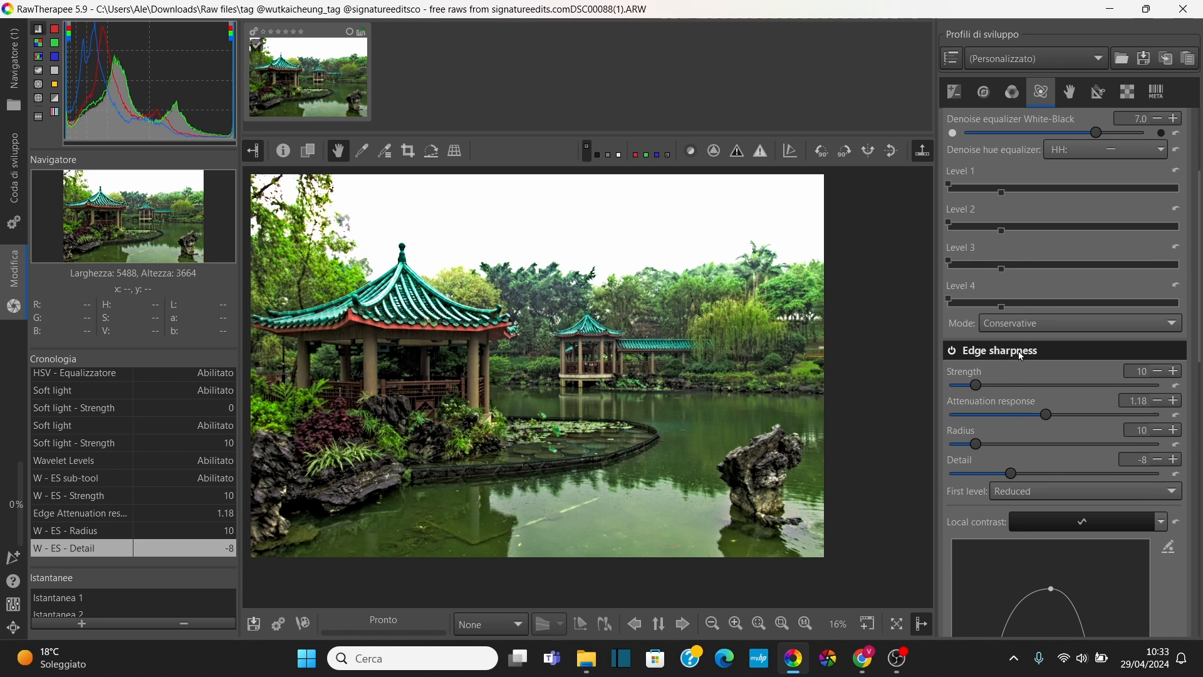
scroll(1017, 351, up, 5)
click(1037, 153)
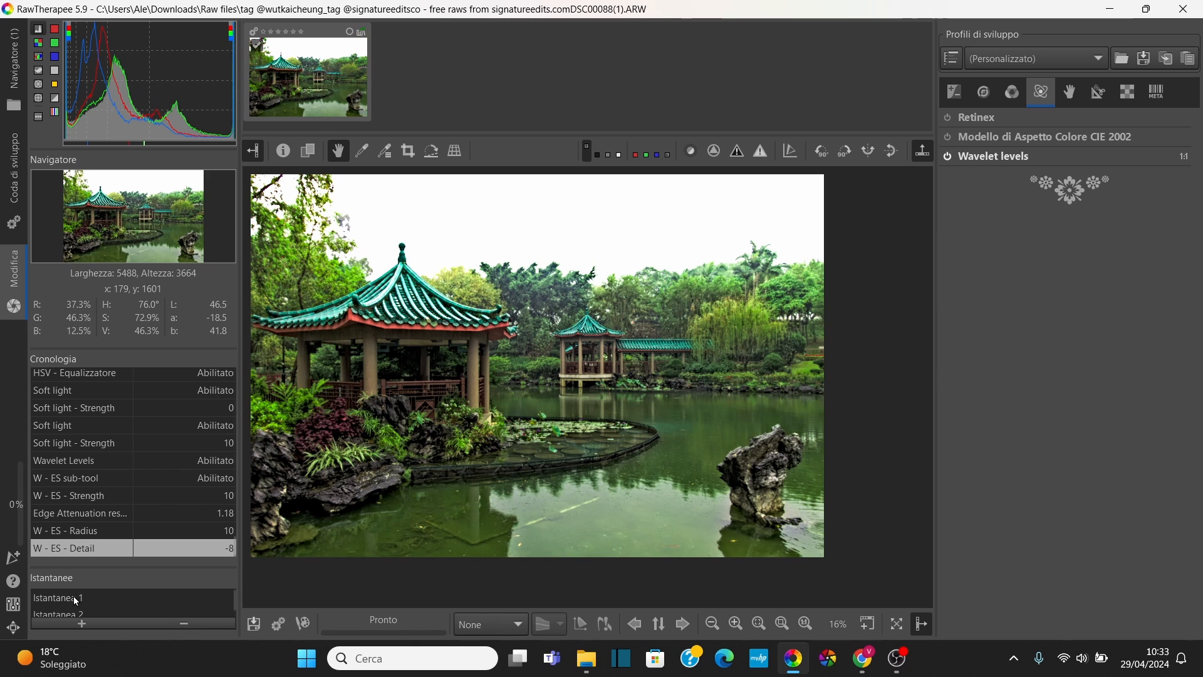
- Compare the unedited and edited photo by switching twice between the snapshots Istantanea 1 and Istantanea 2
key(plus)
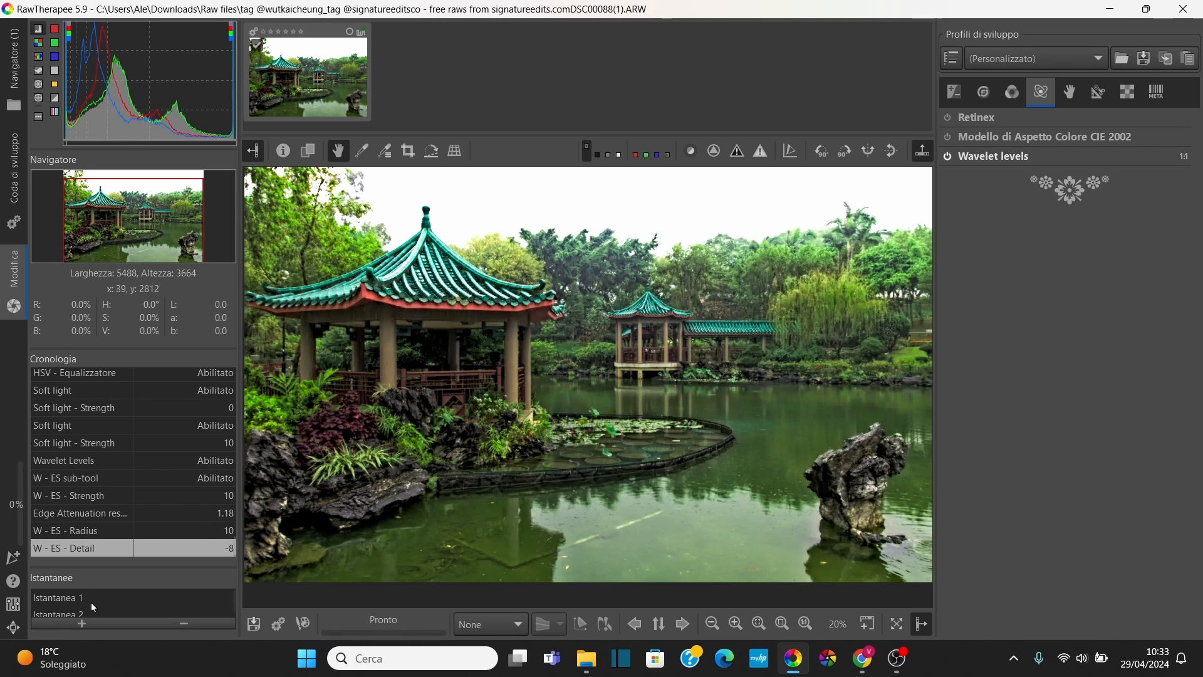
click(82, 599)
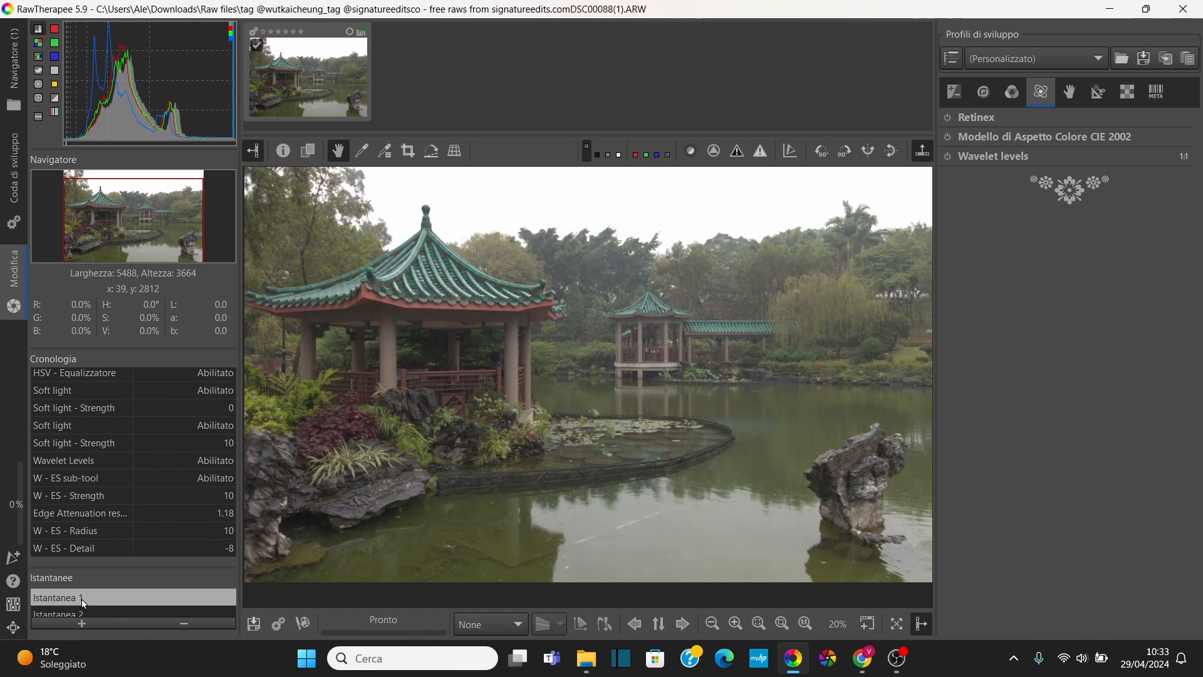
click(85, 614)
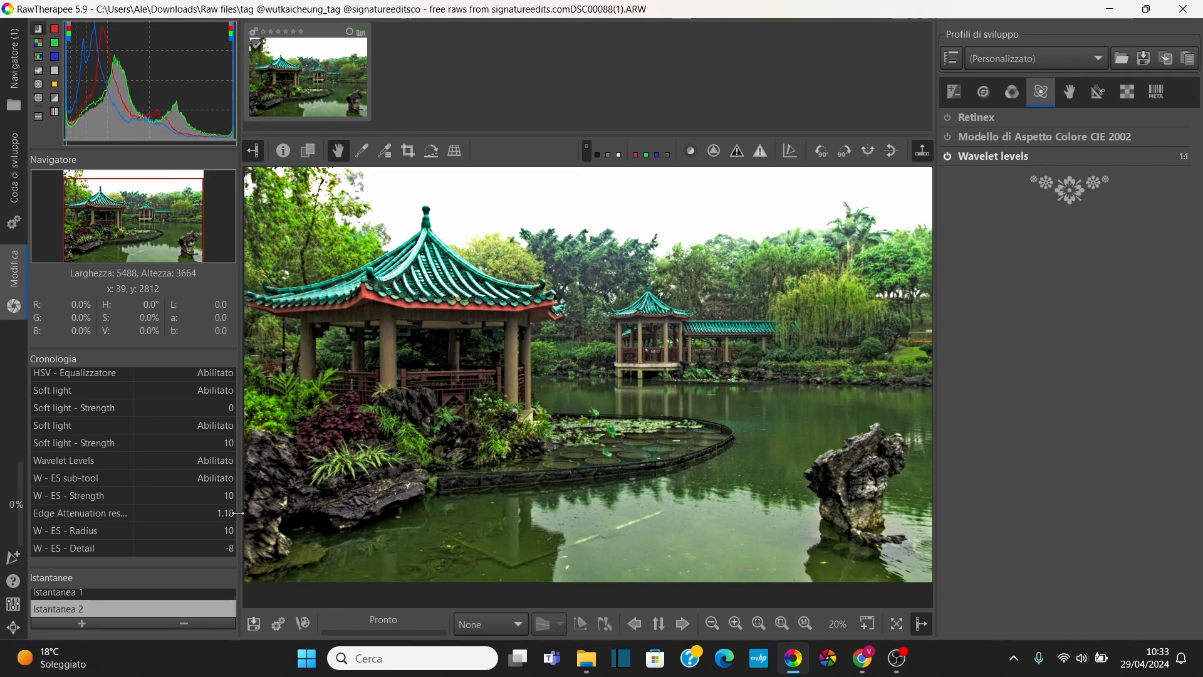
click(80, 595)
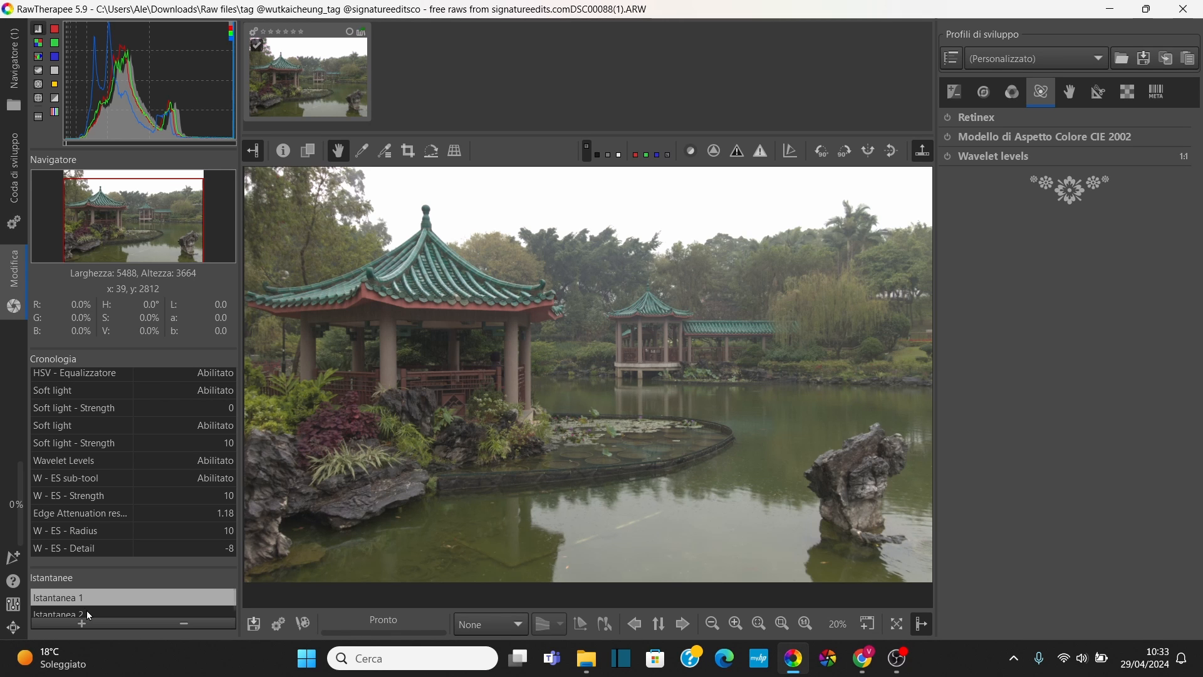
click(88, 614)
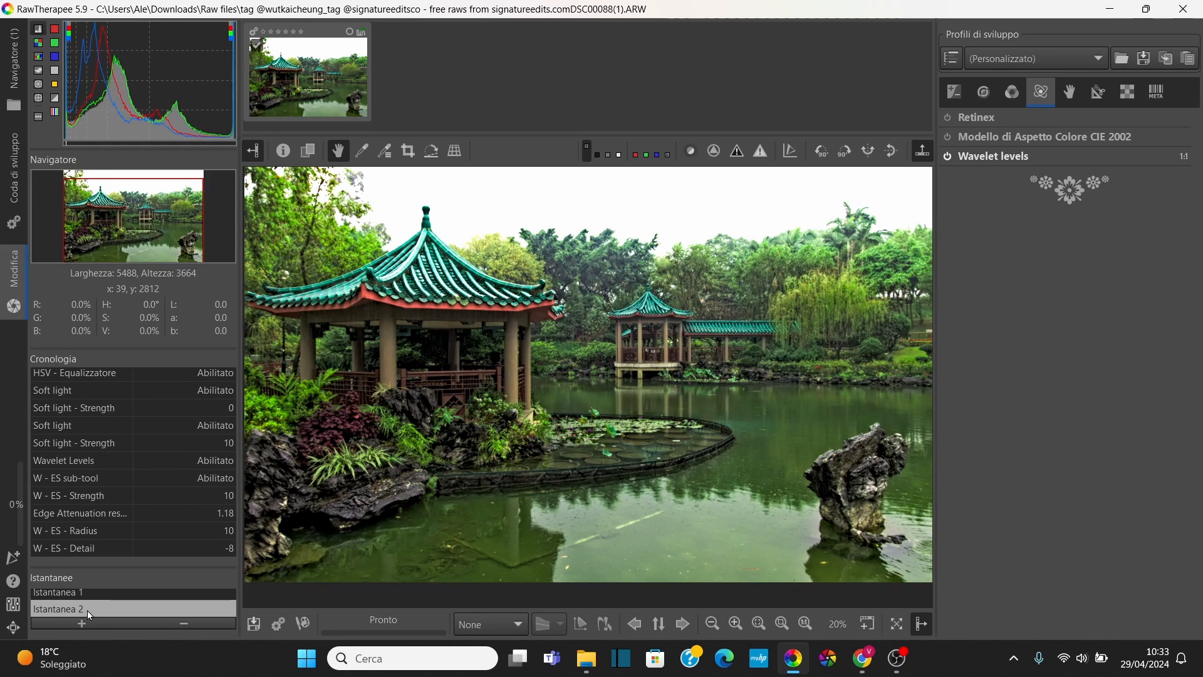
- Compare Istantanea 1 and Istantanea 2 up close on the rock in the water, ending on Istantanea 2 with the whole photo in view
scroll(701, 473, up, 3)
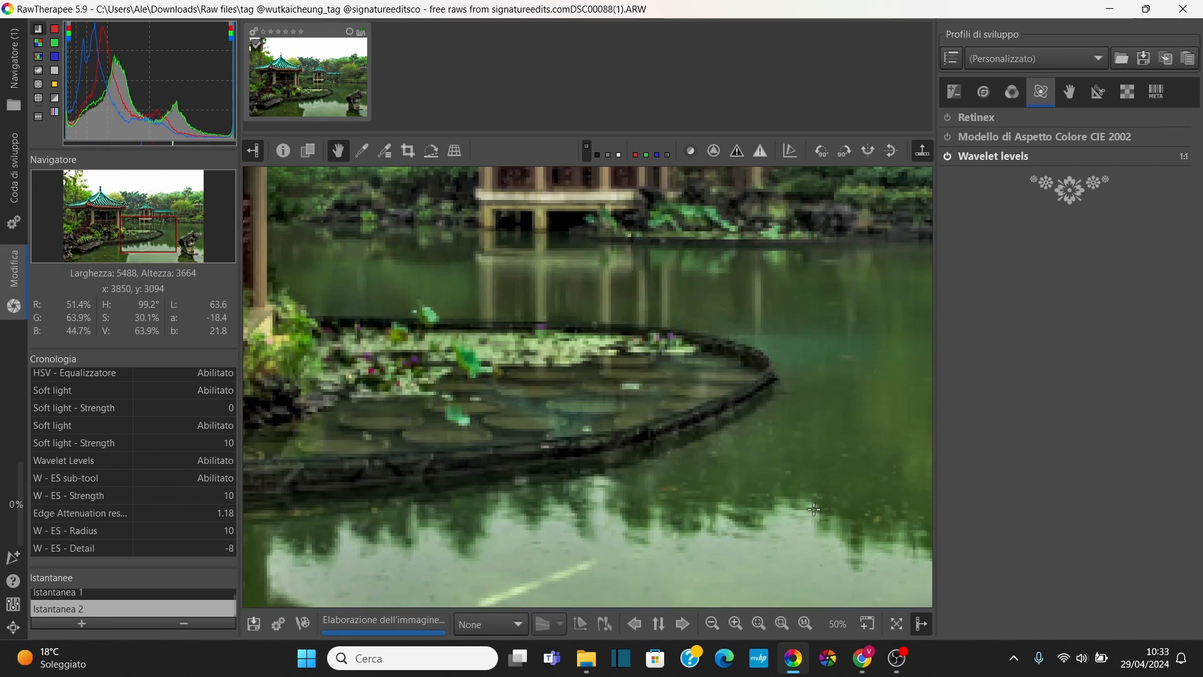
drag(813, 509, 527, 457)
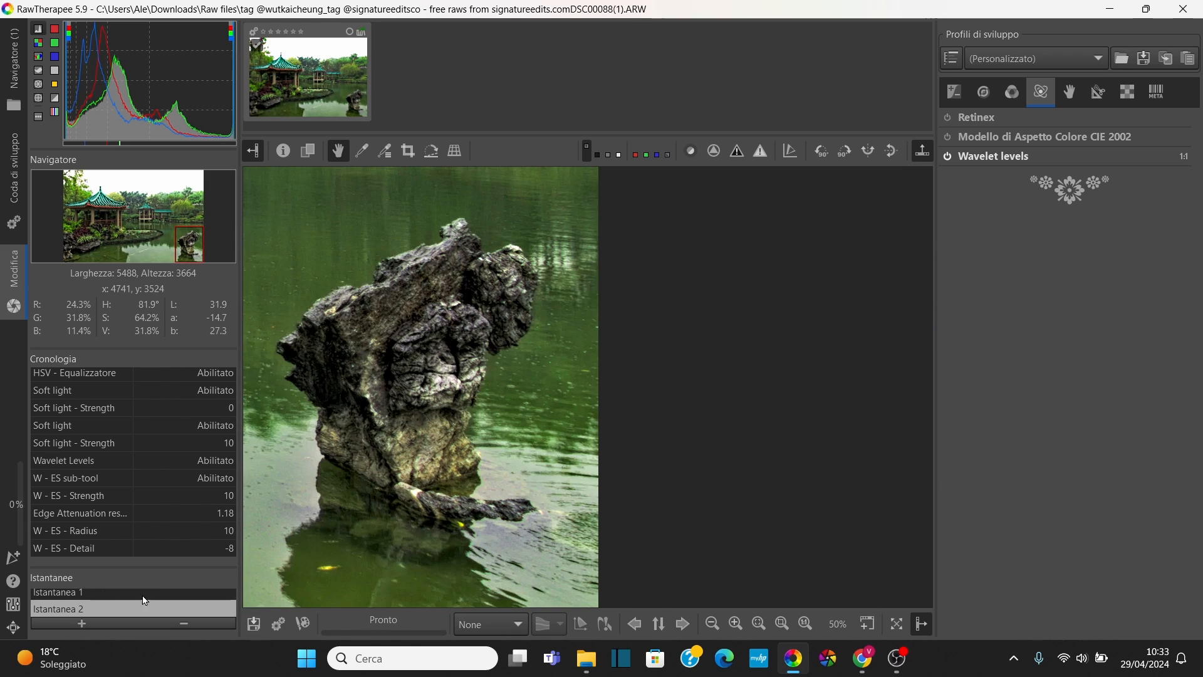
click(77, 595)
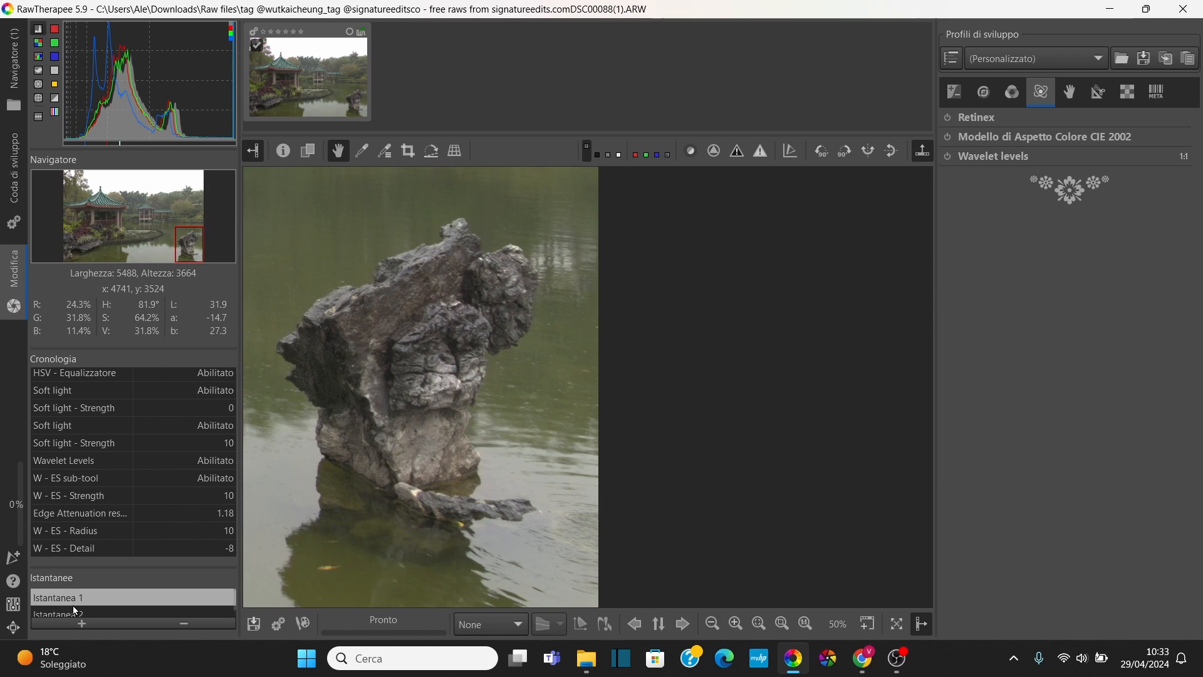
click(74, 611)
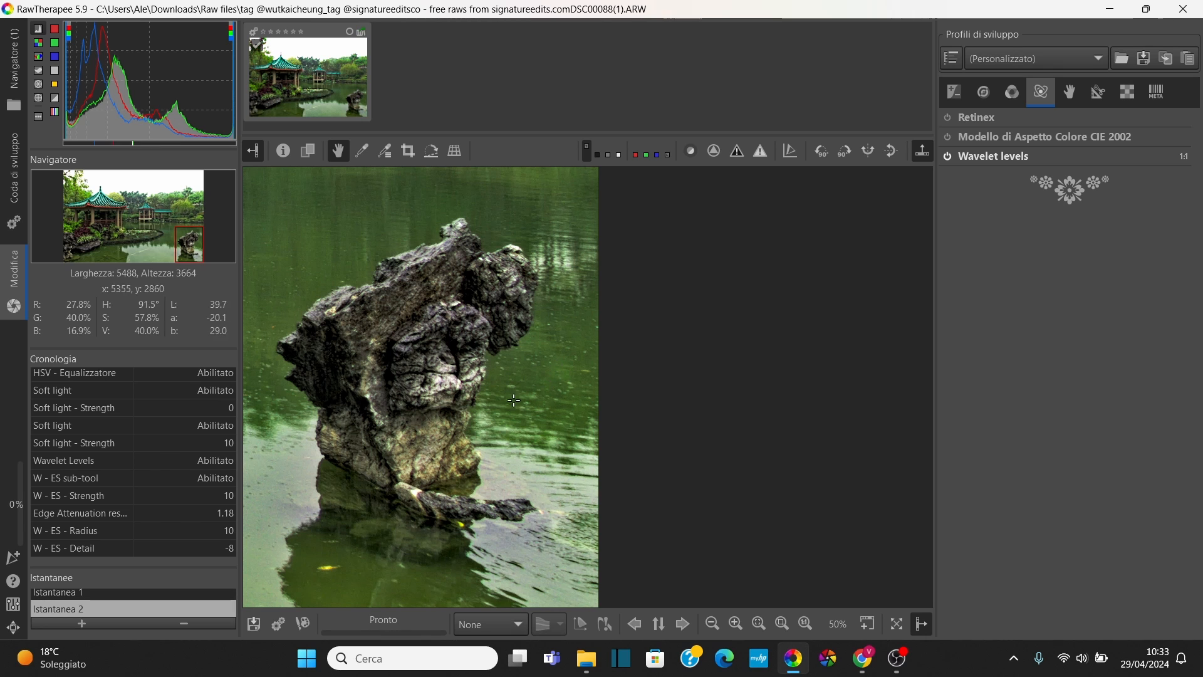
click(123, 589)
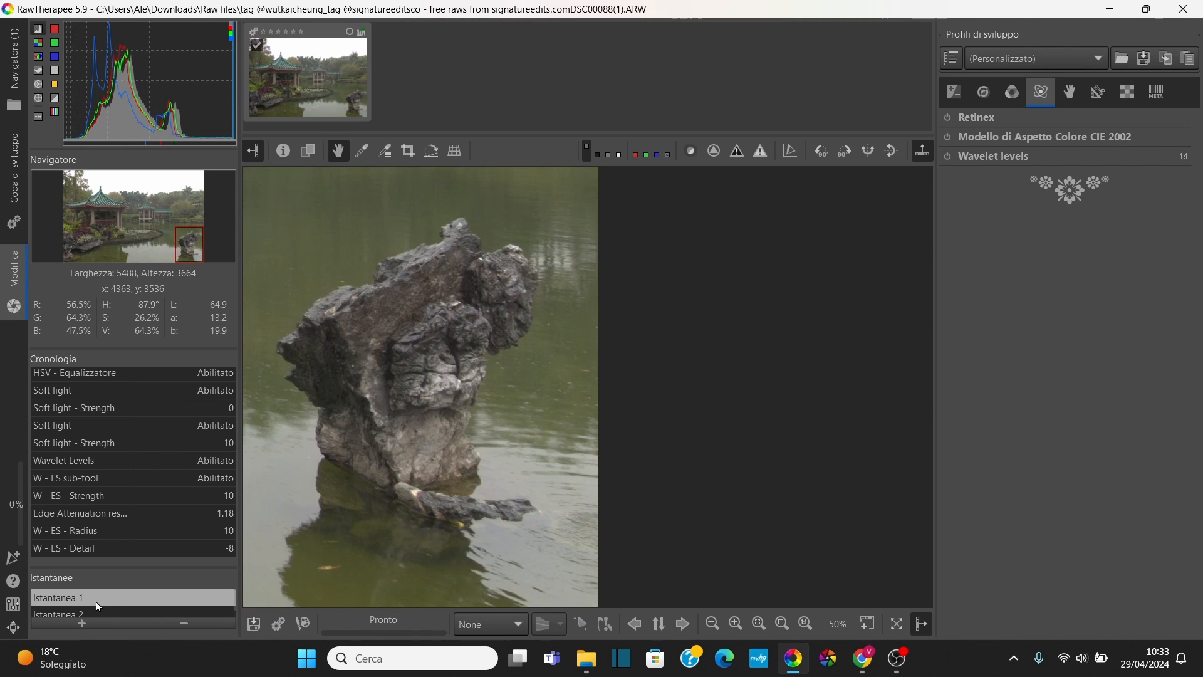
click(92, 609)
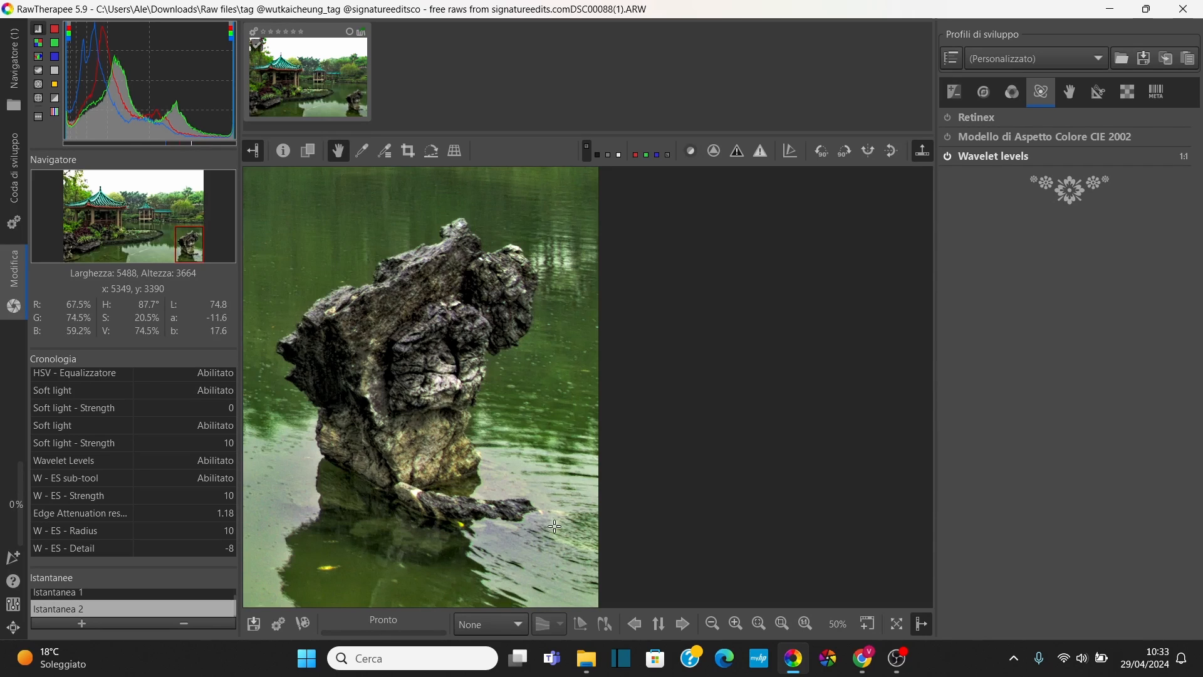
scroll(554, 530, down, 5)
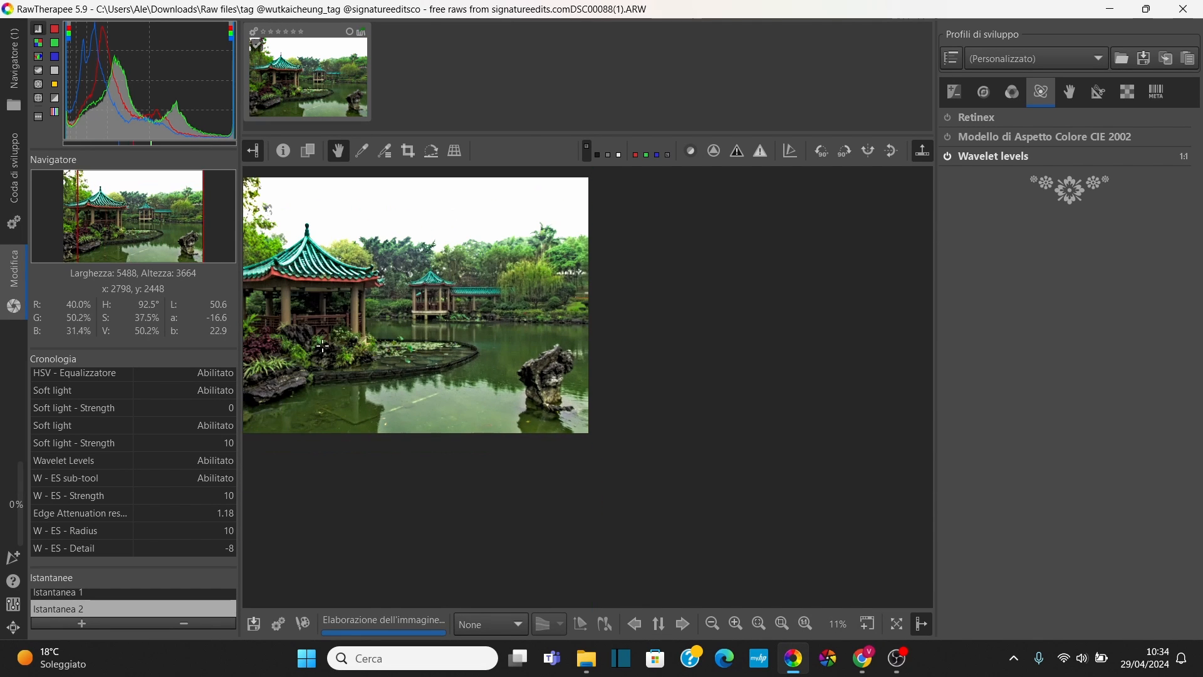
scroll(431, 325, down, 1)
drag(430, 325, 461, 337)
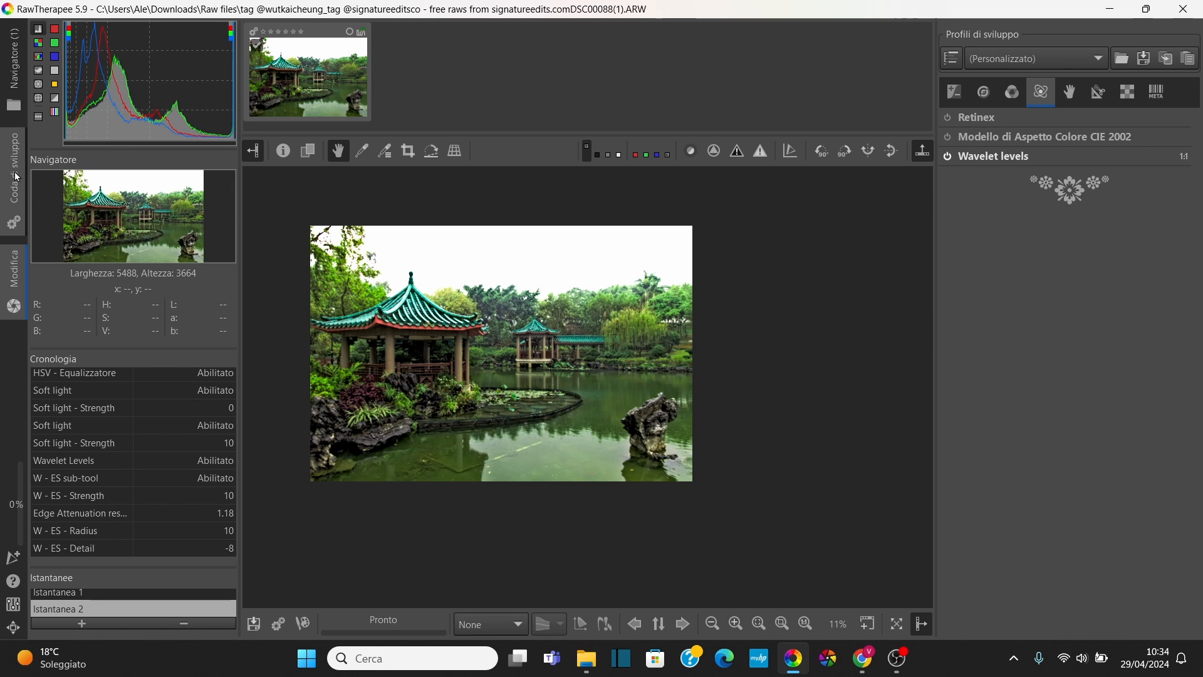
- Add the edited pavilion photo to the processing queue from the file browser and show the queue with its output settings
click(13, 60)
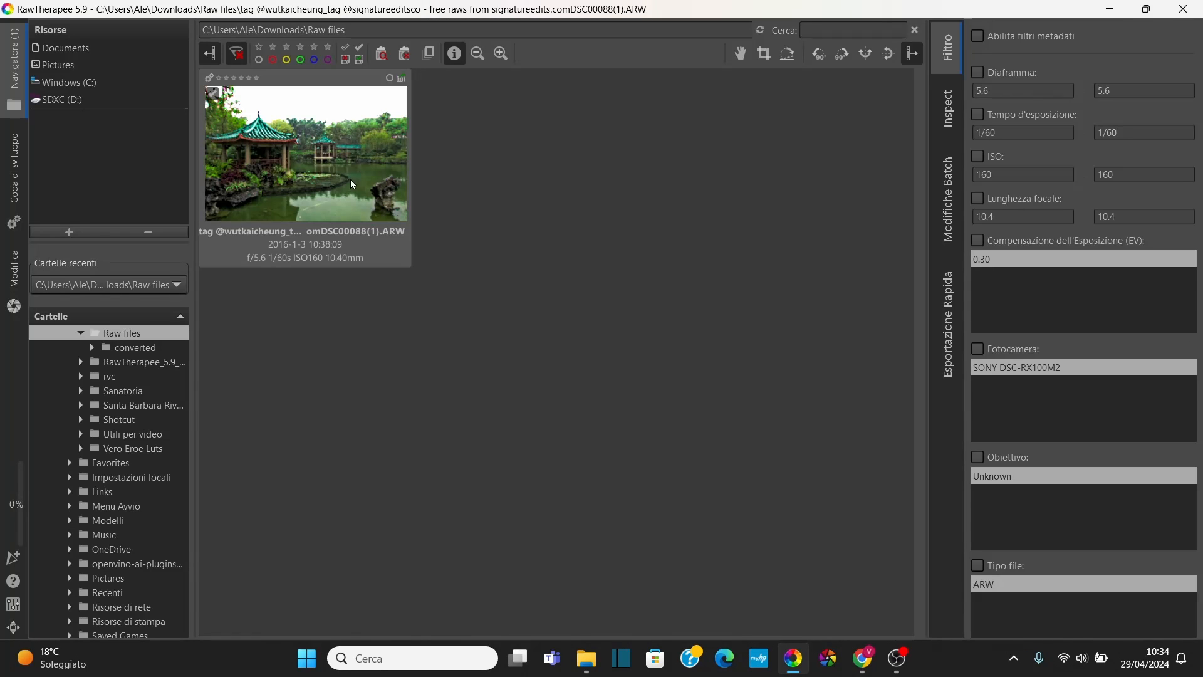
right_click(311, 178)
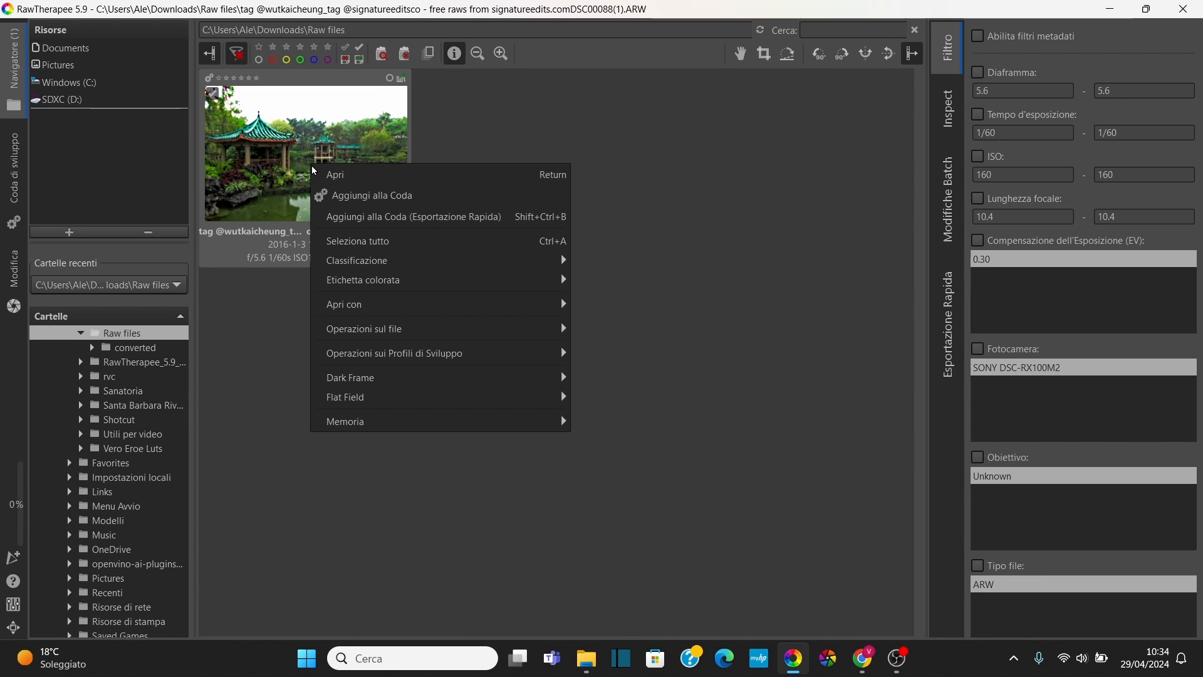
click(385, 193)
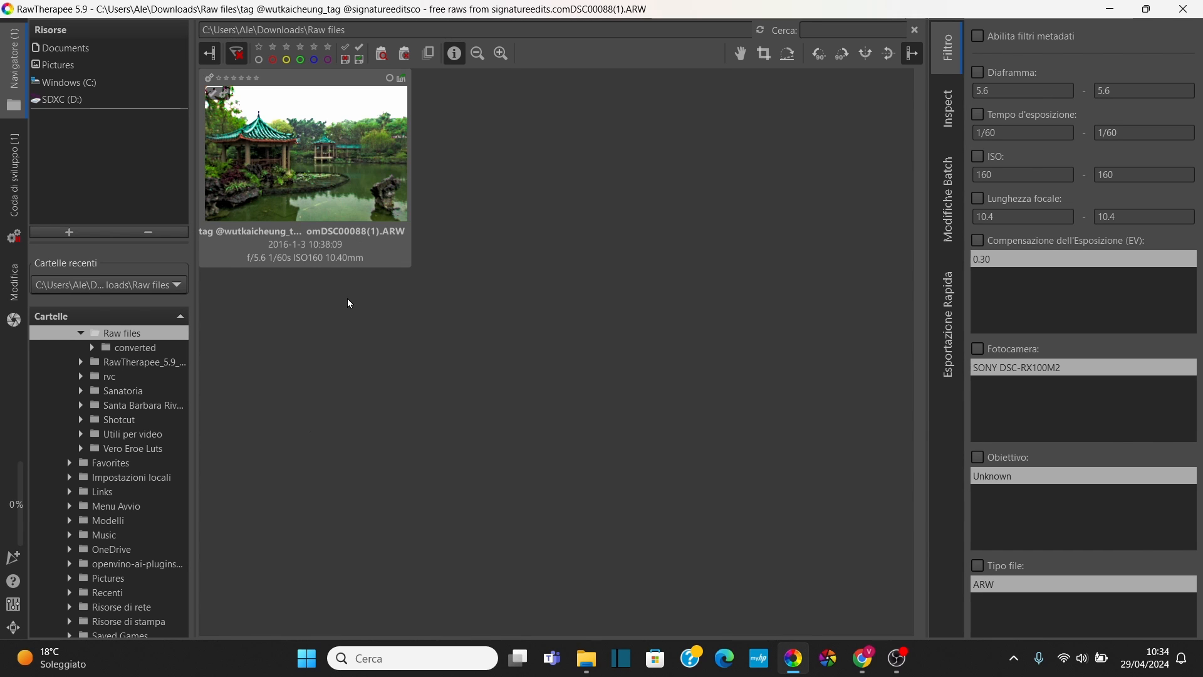
click(8, 173)
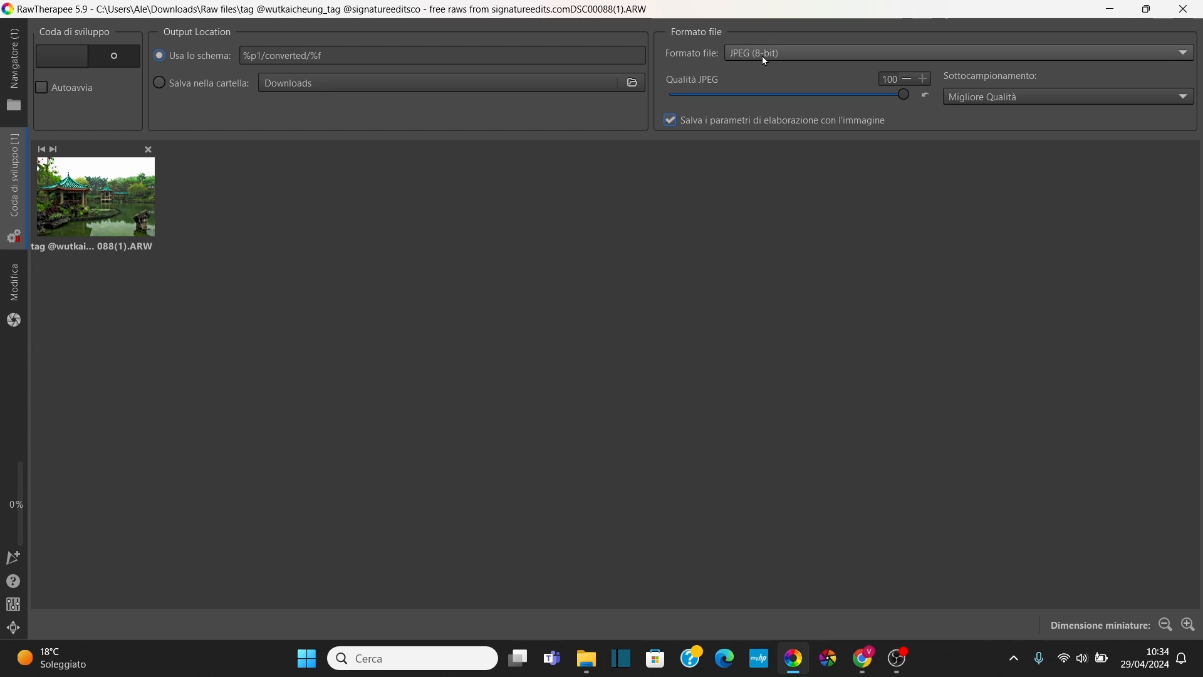